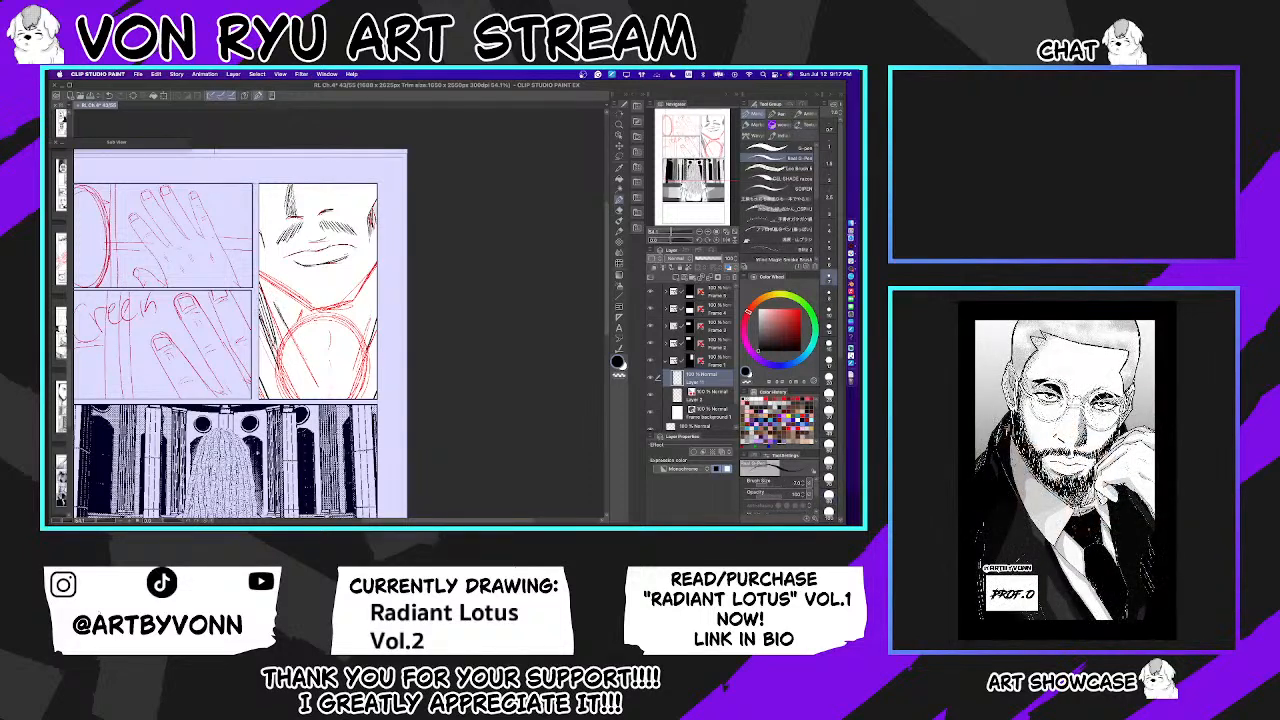
Step: Erase the stray ink lines at the face panel's outer edge and redraw the neck line below the jaw
key(e)
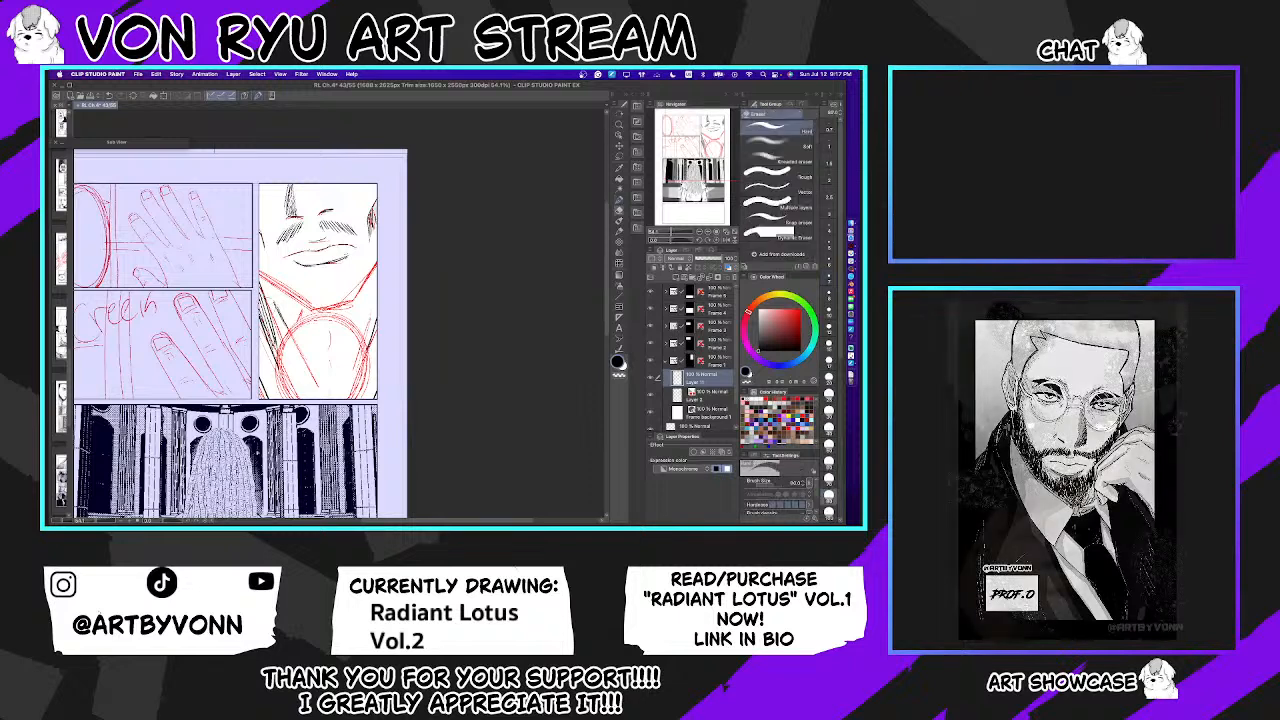
mouse_move(264, 304)
mouse_down()
mouse_move(278, 366)
mouse_move(261, 292)
mouse_up()
key(p)
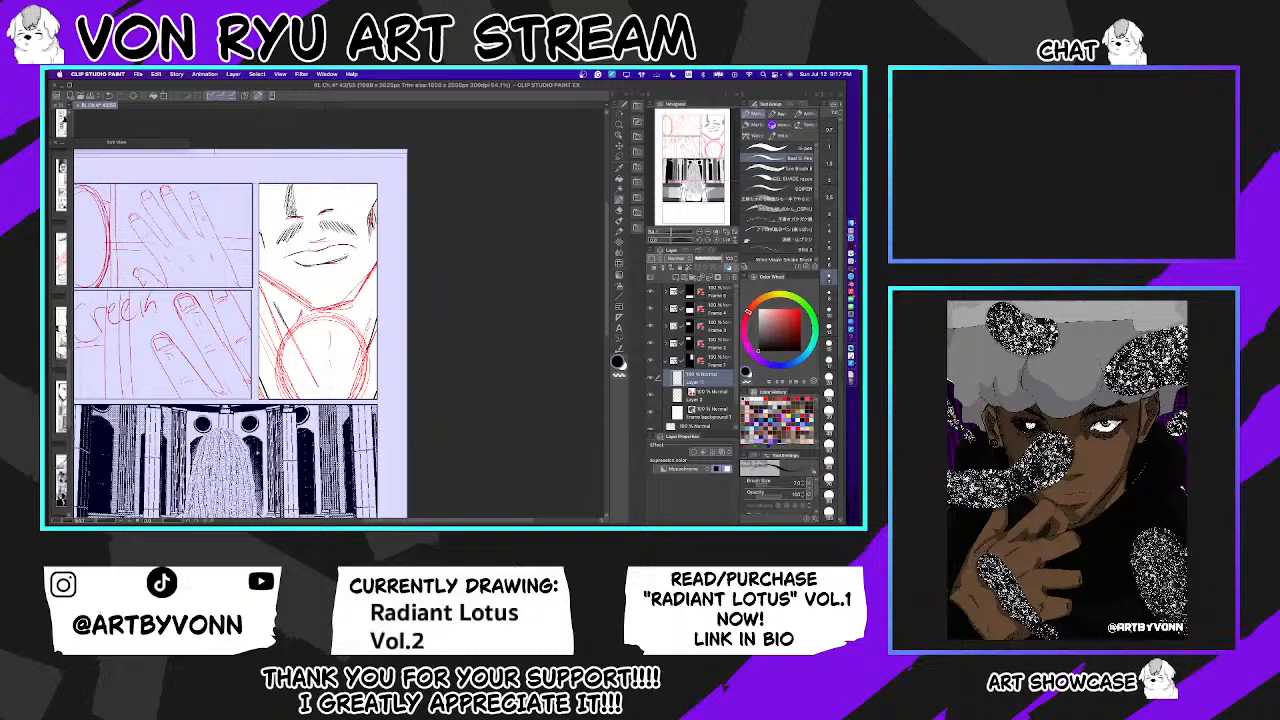
drag(265, 320, 283, 359)
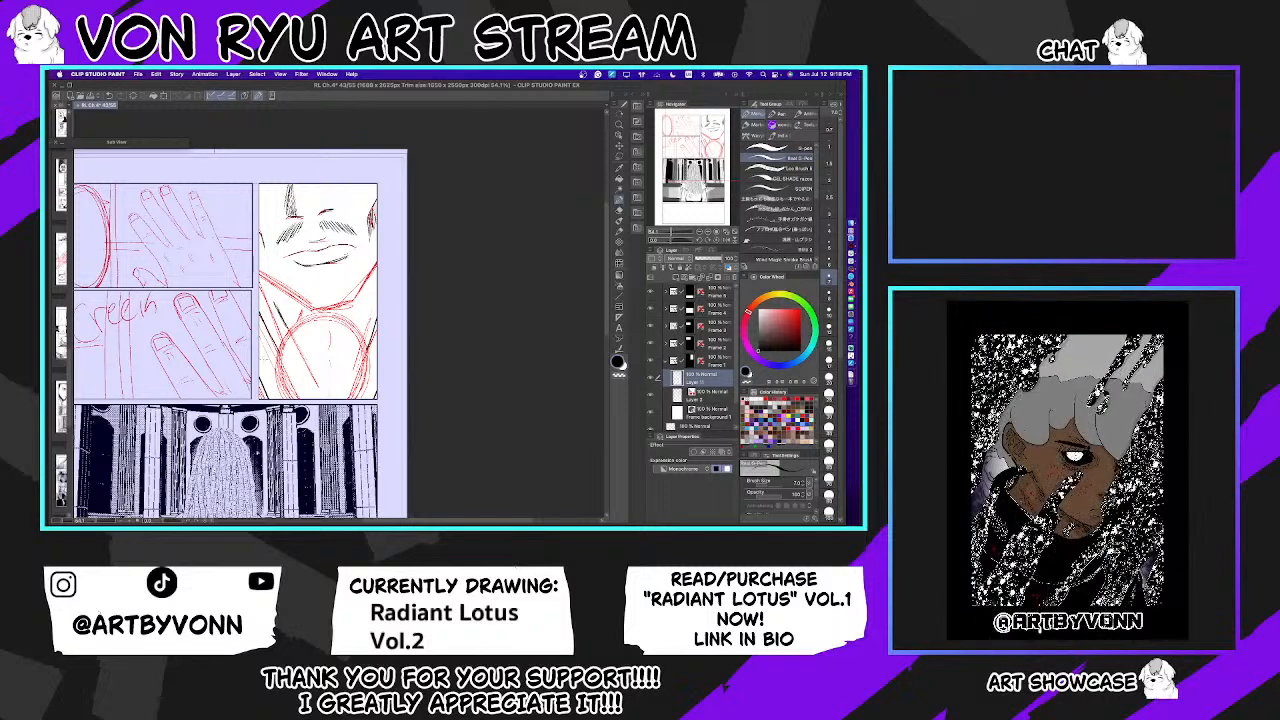
Step: Find the Default_01 balloon by searching the materials for "default", place it over the sketched oval, and thin its outline
click(636, 120)
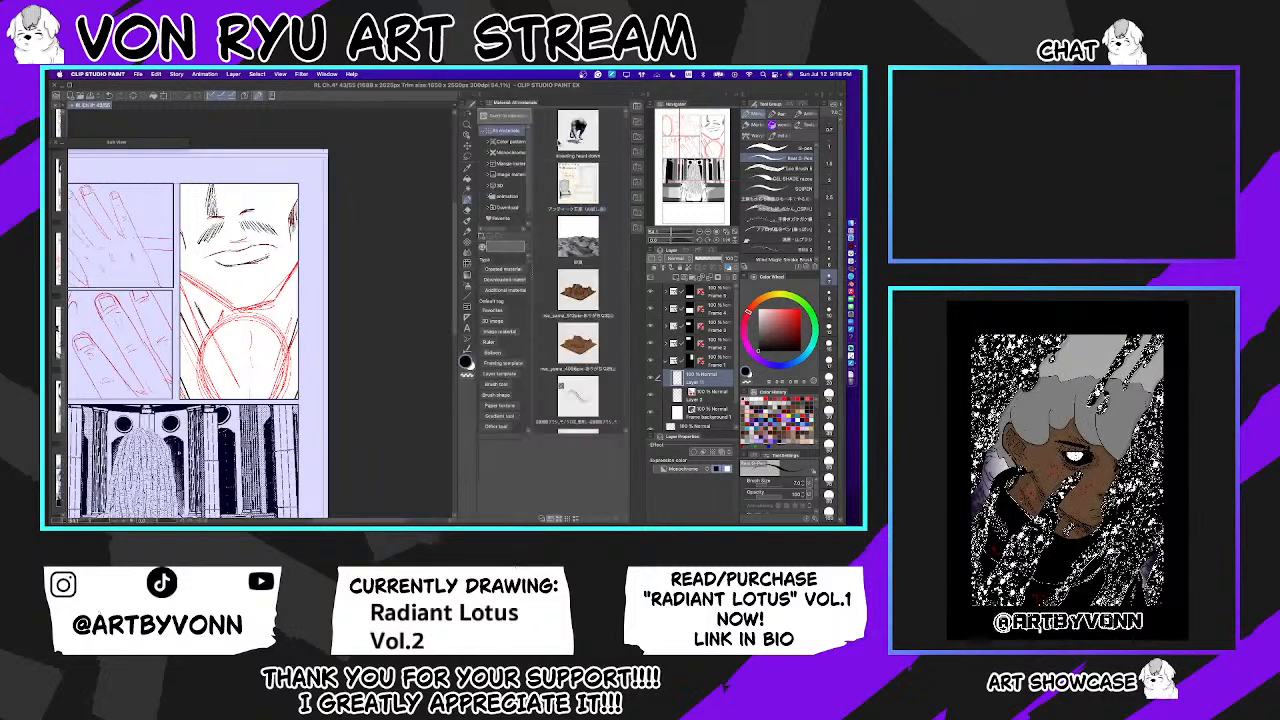
text(default)
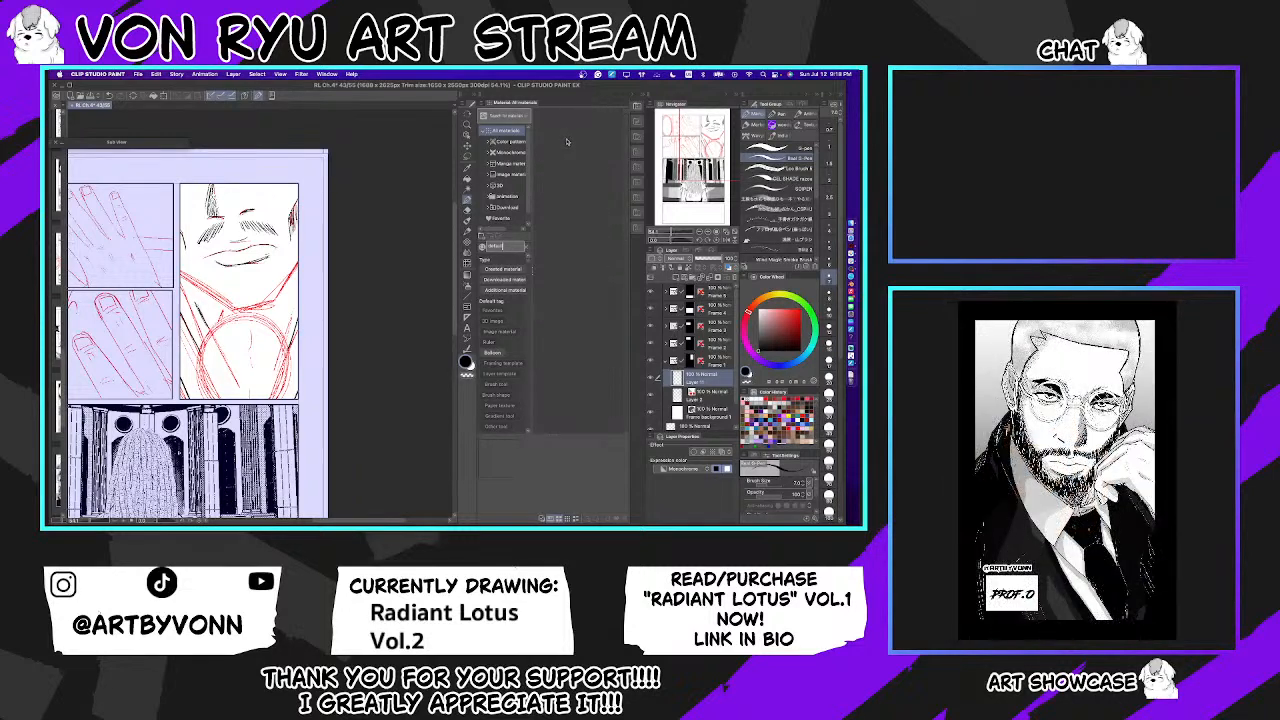
drag(578, 170, 240, 362)
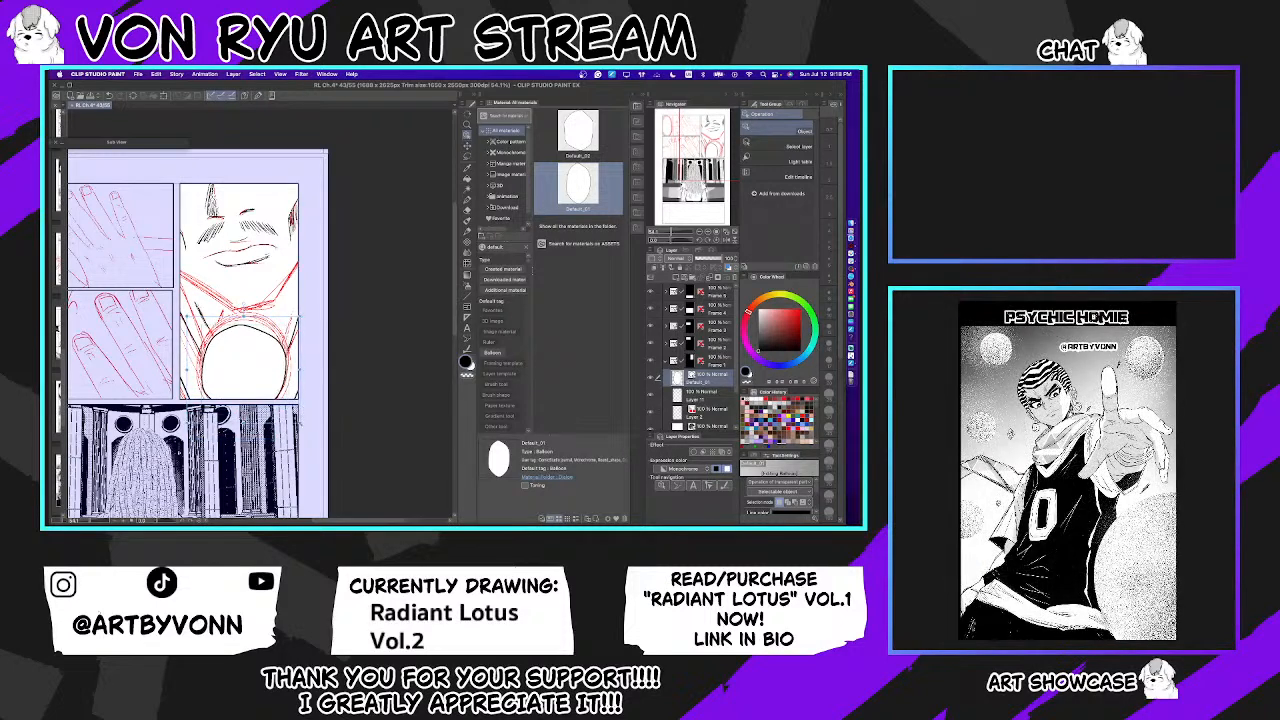
drag(243, 313, 255, 291)
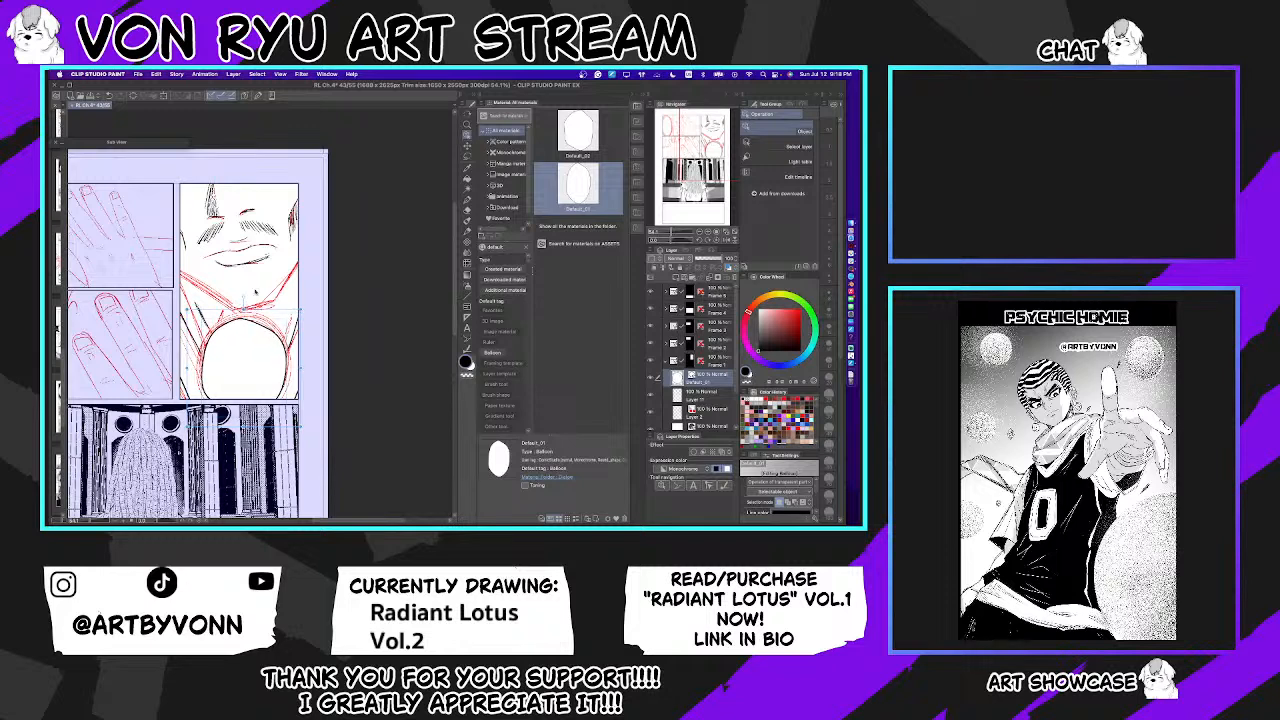
drag(816, 488, 817, 503)
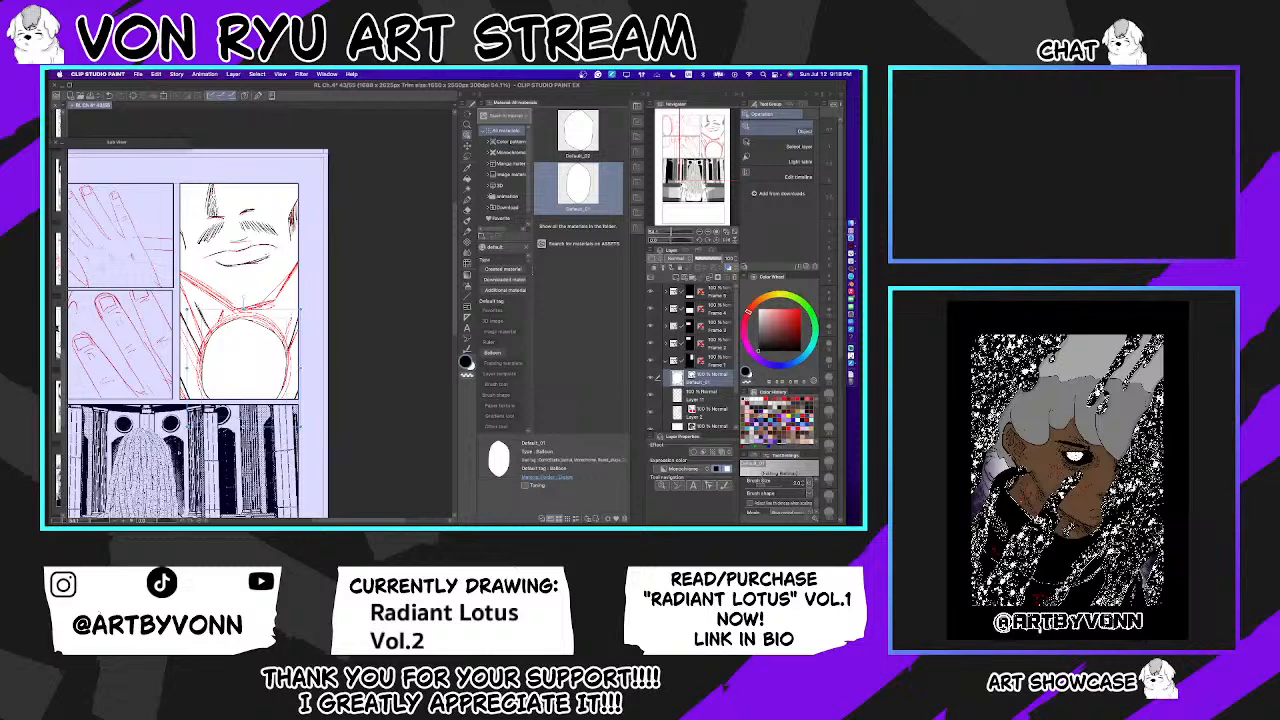
Step: Hide the red sketch on Layer 2 and hatch the areas on both sides of the speech balloon on Layer 11
click(706, 392)
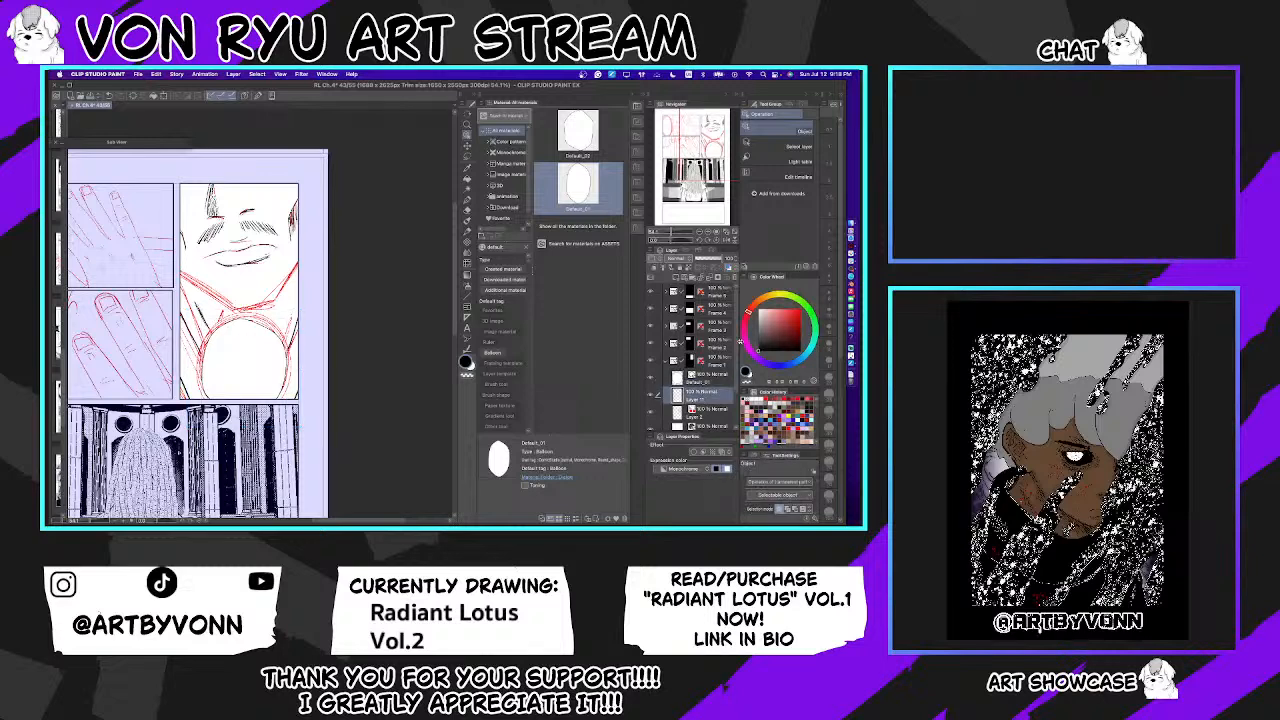
click(652, 418)
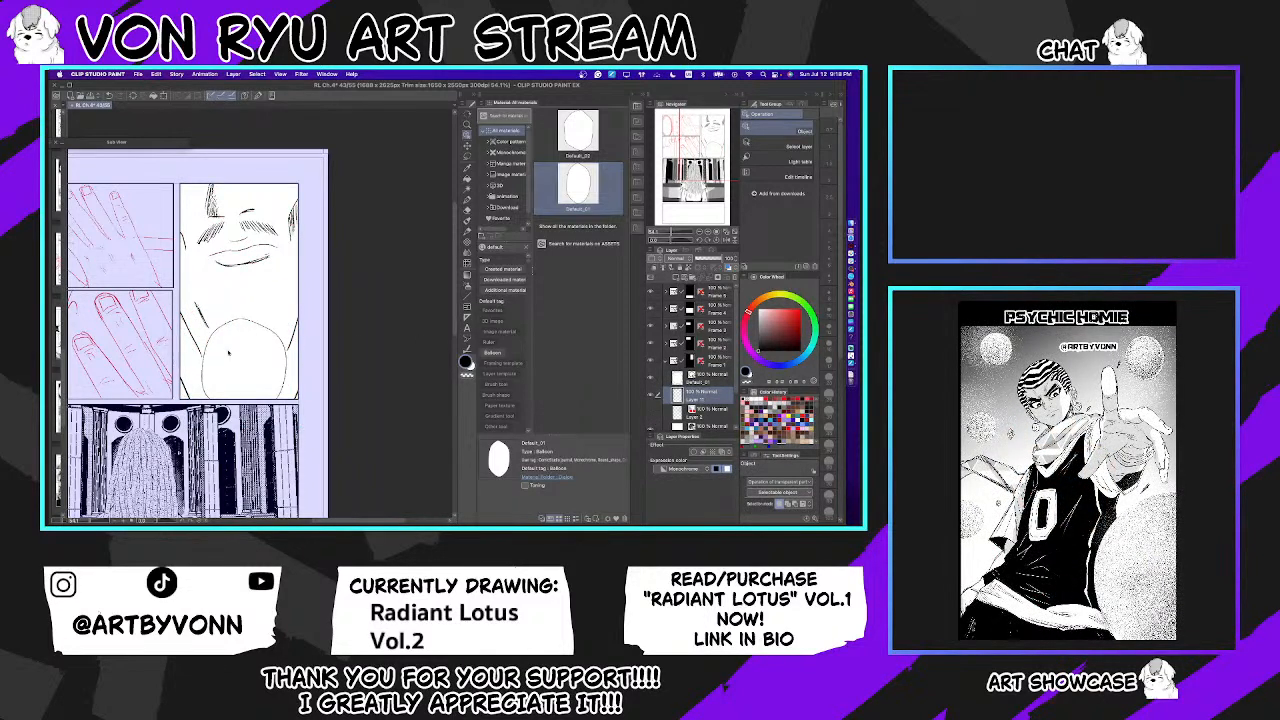
key(p)
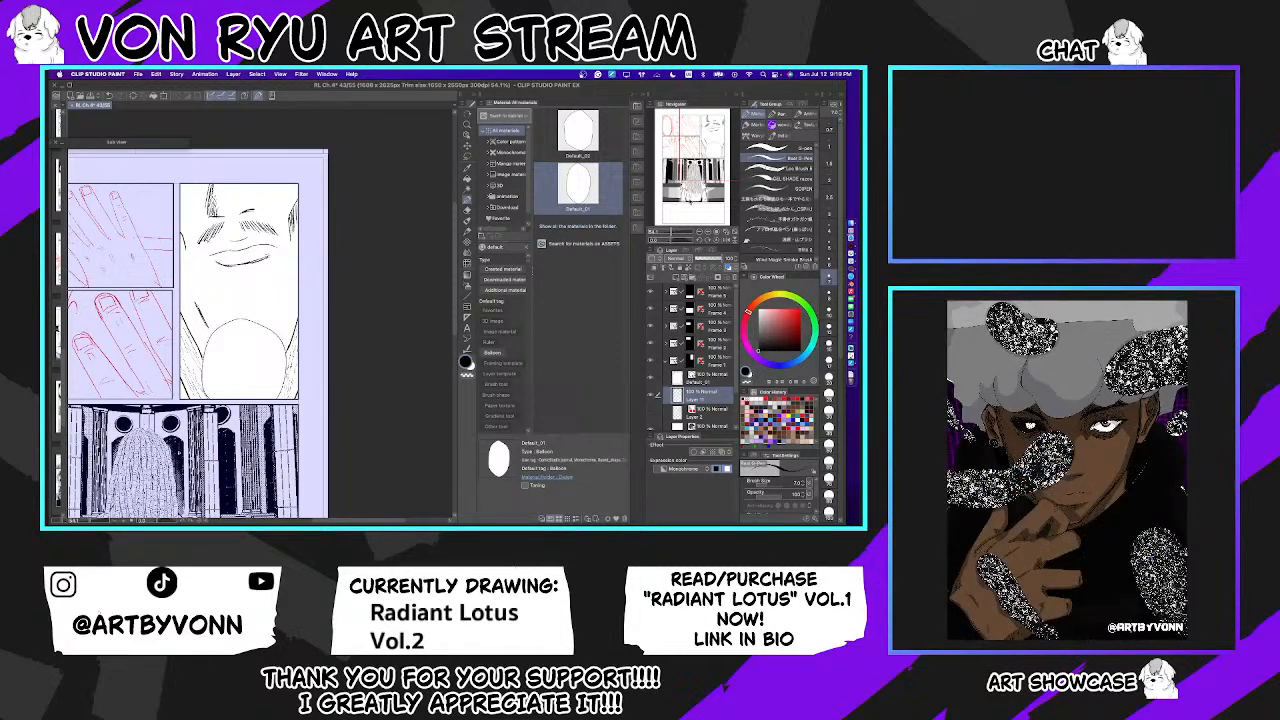
scroll(197, 340, up, 1)
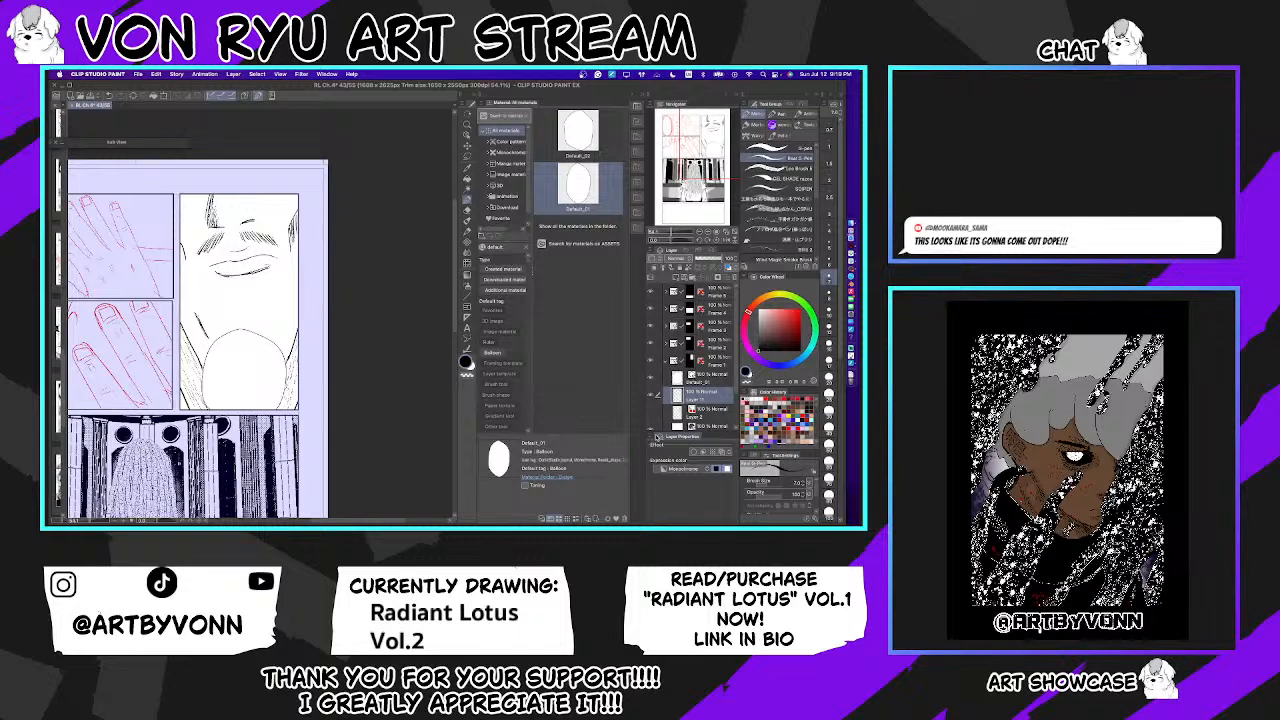
key(ctrl+minus)
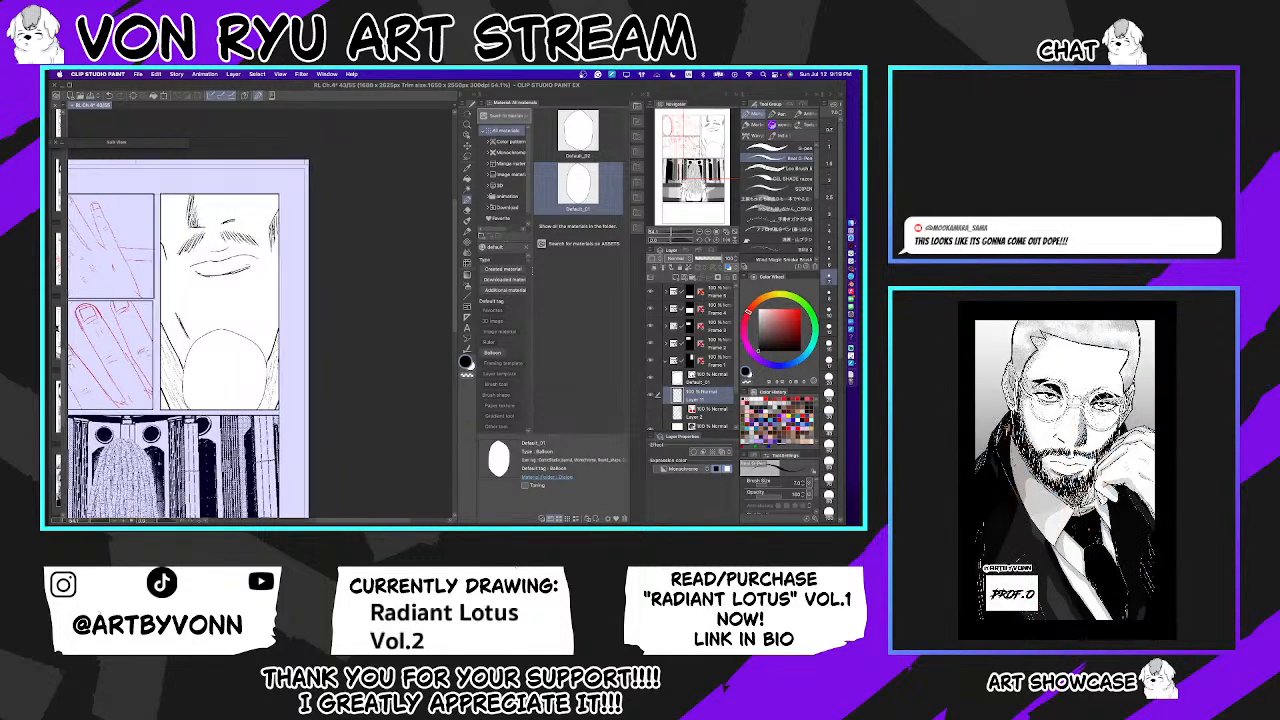
scroll(185, 340, left, 2)
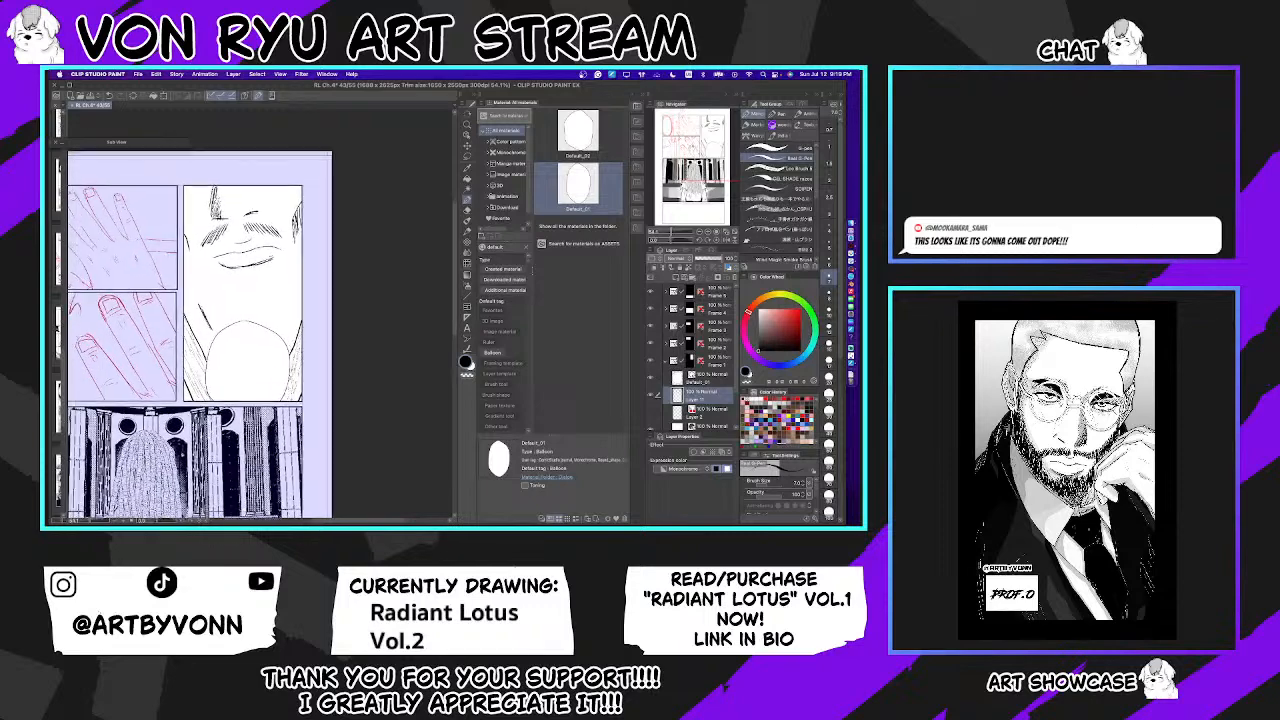
Step: Show the red sketch again and ink short beard hairs along the chin and up one side of the jaw
click(651, 421)
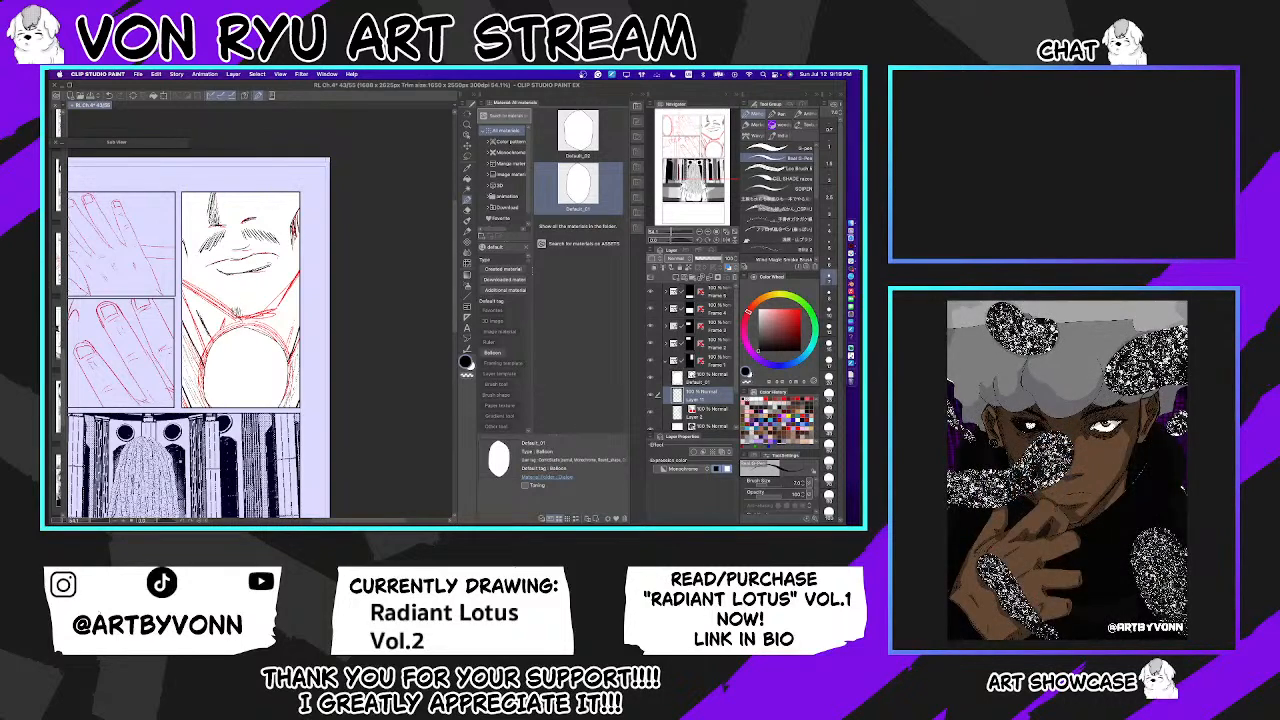
drag(237, 307, 251, 318)
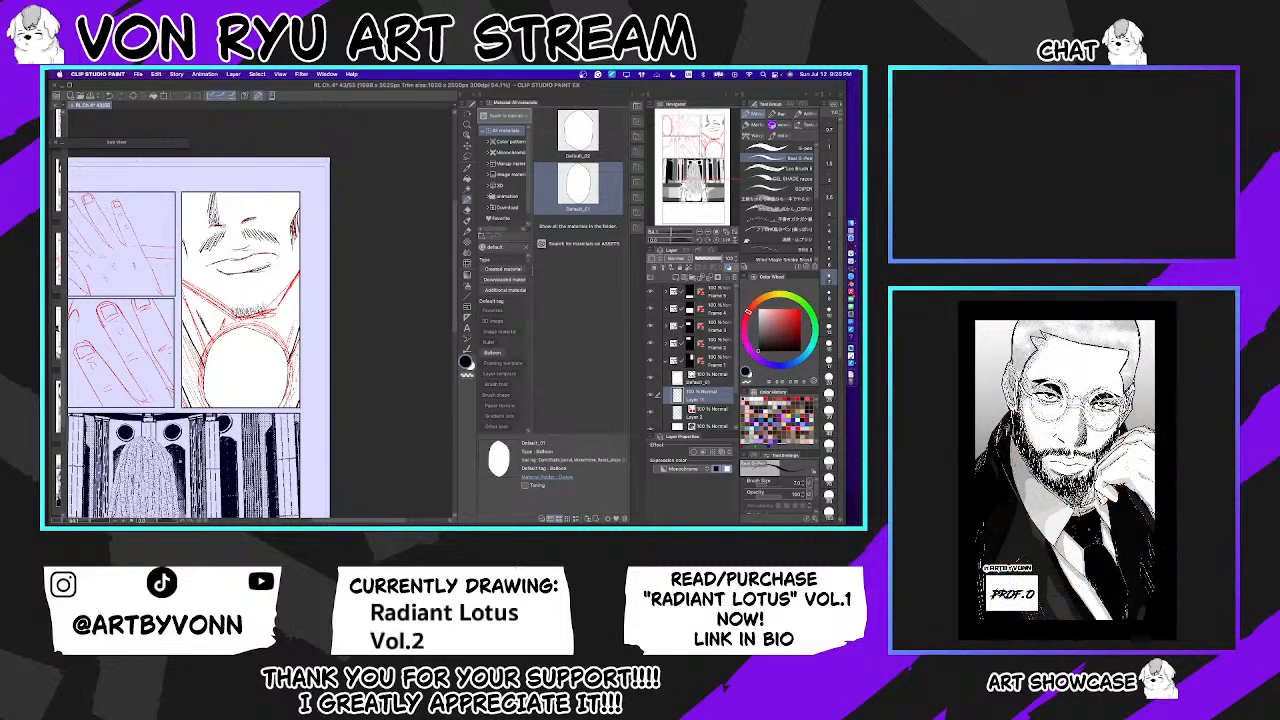
mouse_move(263, 299)
mouse_down()
mouse_move(269, 313)
mouse_move(283, 305)
mouse_up()
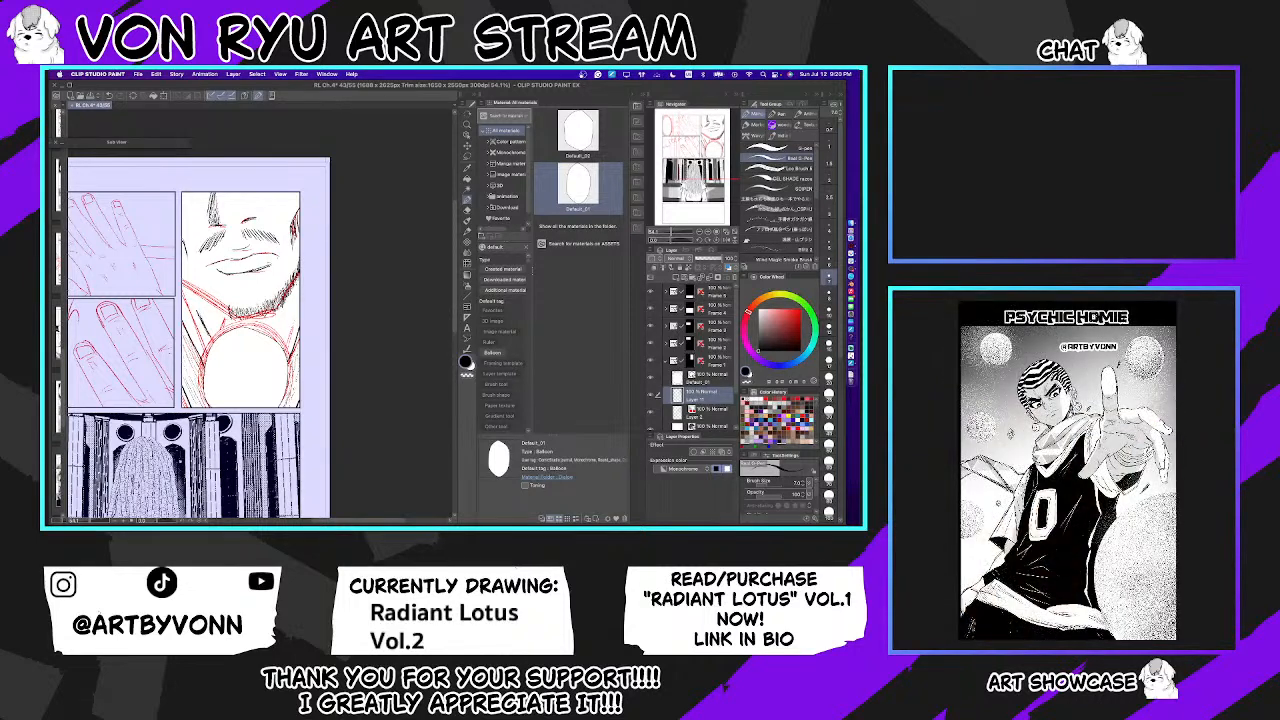
Step: Ink beard hairs along the other side of the jaw with the canvas flipped horizontally, and restore the original orientation
click(727, 240)
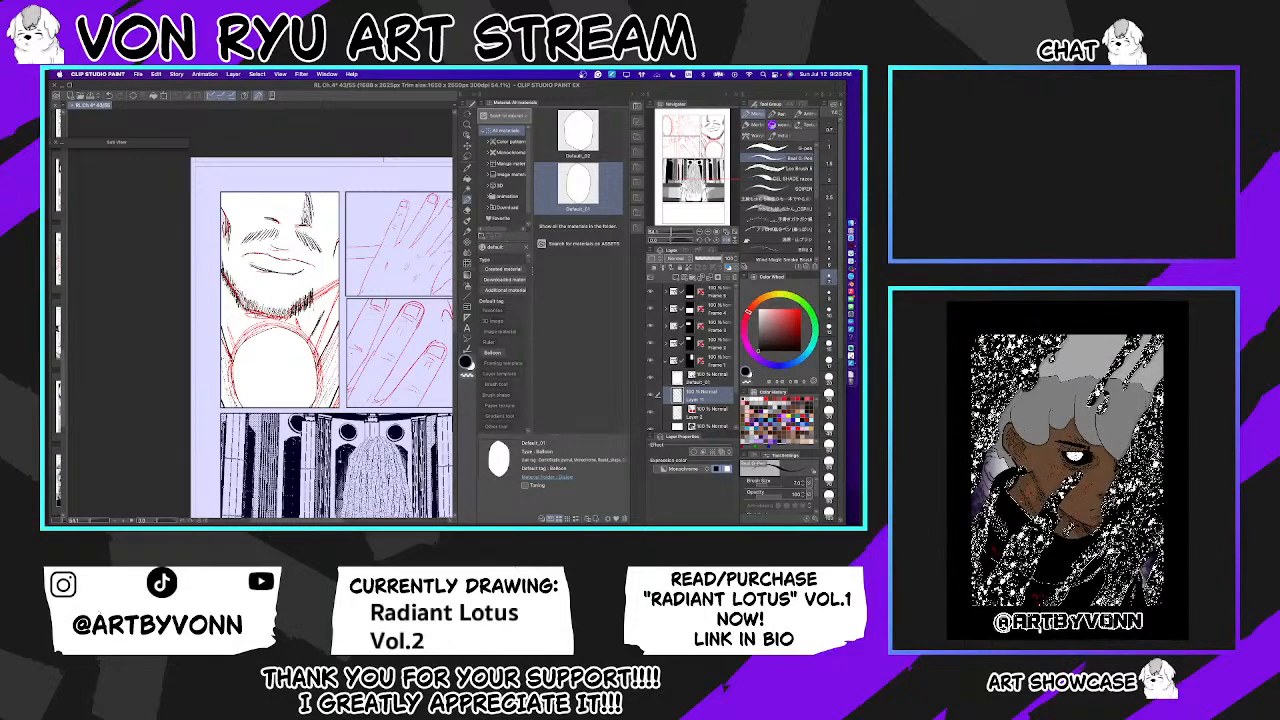
drag(314, 285, 313, 304)
drag(316, 285, 315, 304)
mouse_move(324, 286)
mouse_down()
mouse_move(317, 304)
mouse_move(328, 295)
mouse_up()
click(726, 240)
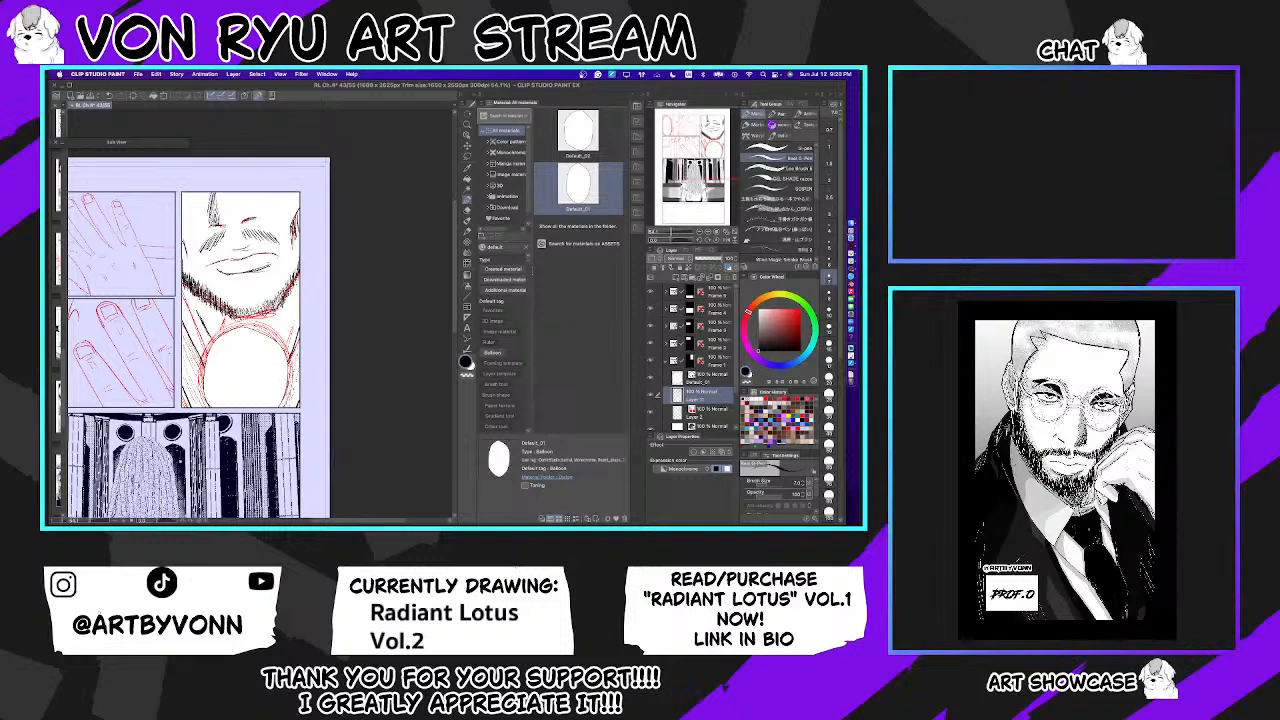
Step: Thicken the beard with more short hair strokes across the chin and along the jaw
drag(235, 309, 239, 322)
drag(238, 309, 242, 321)
drag(246, 309, 251, 320)
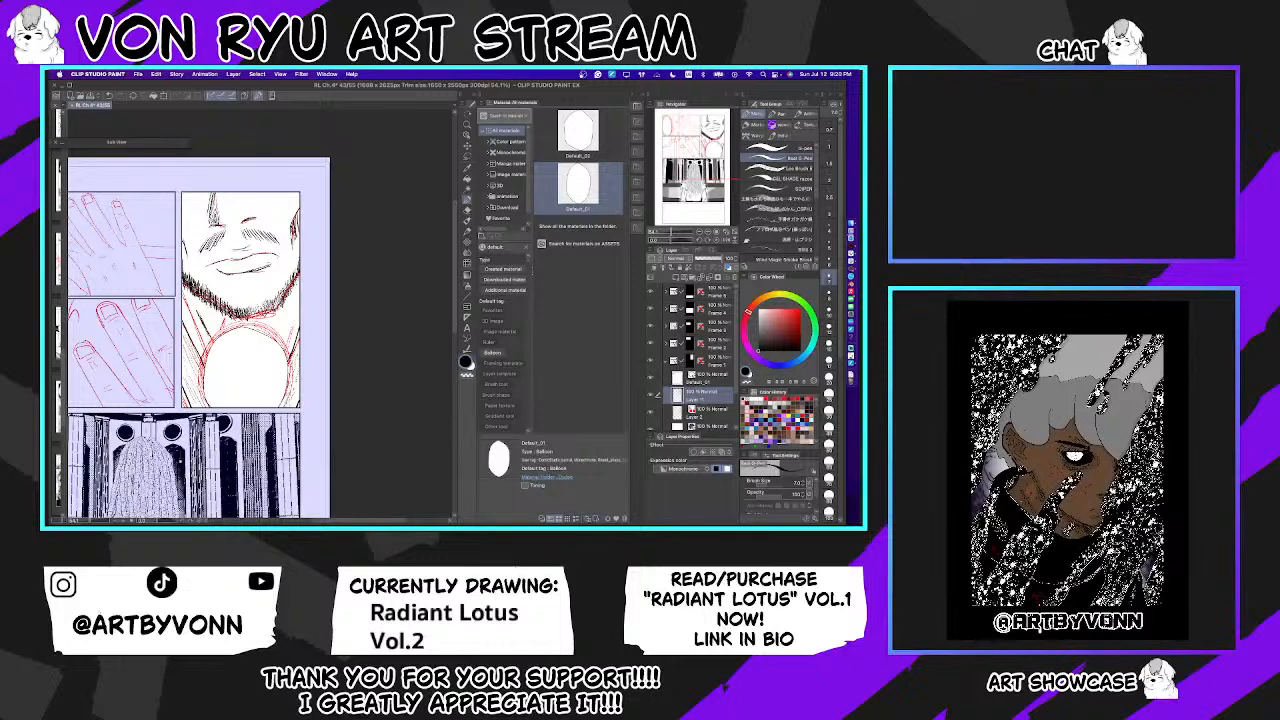
drag(250, 305, 254, 320)
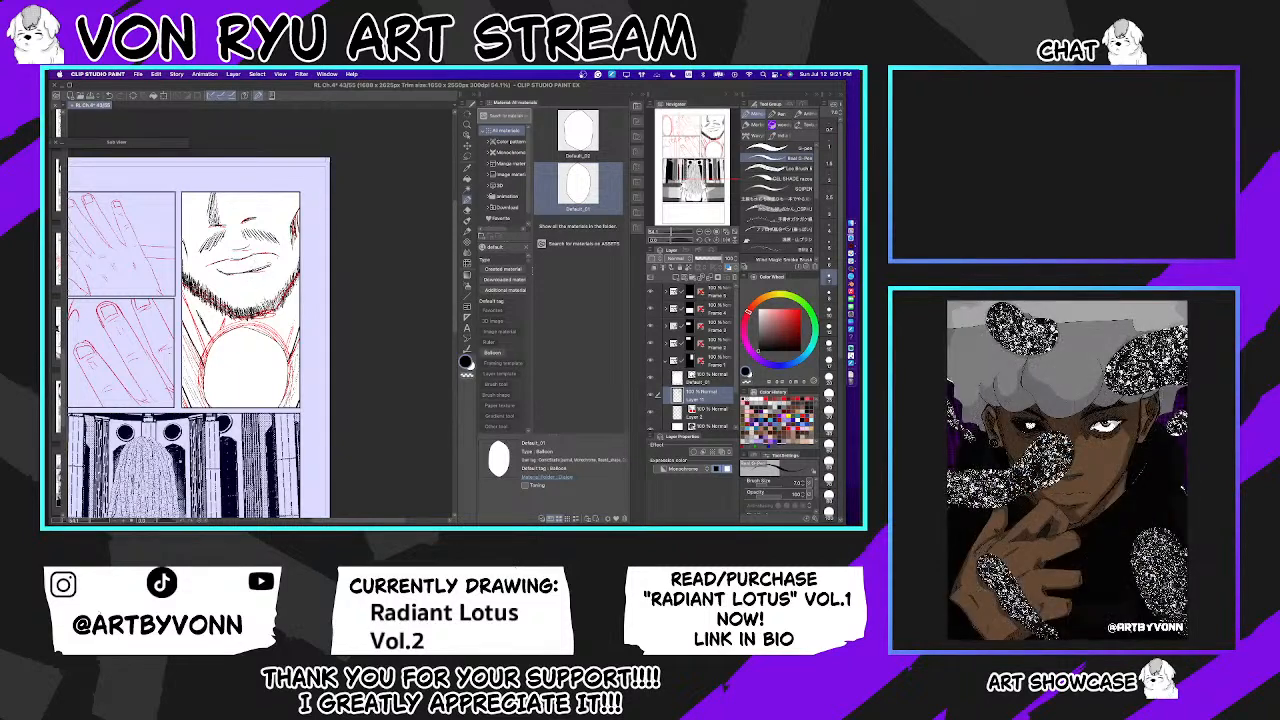
drag(266, 296, 270, 312)
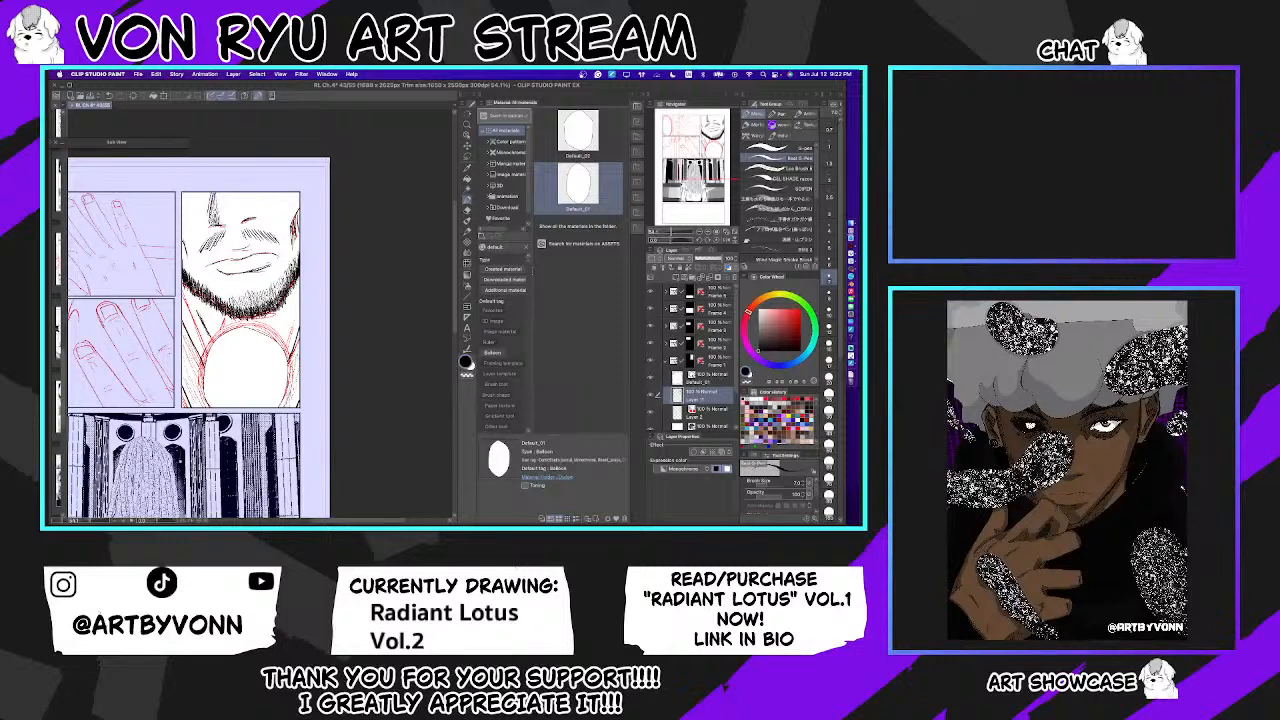
Step: Close the materials library and check the drawing in a horizontally flipped view
click(636, 107)
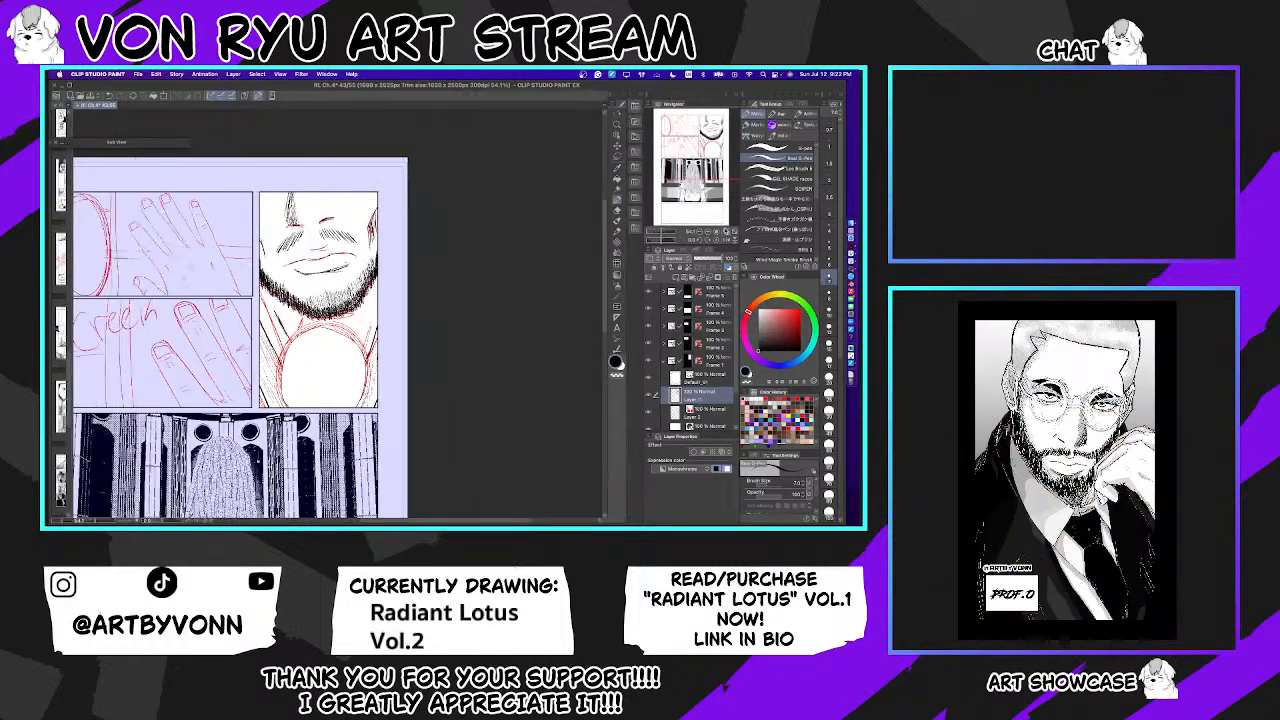
click(729, 239)
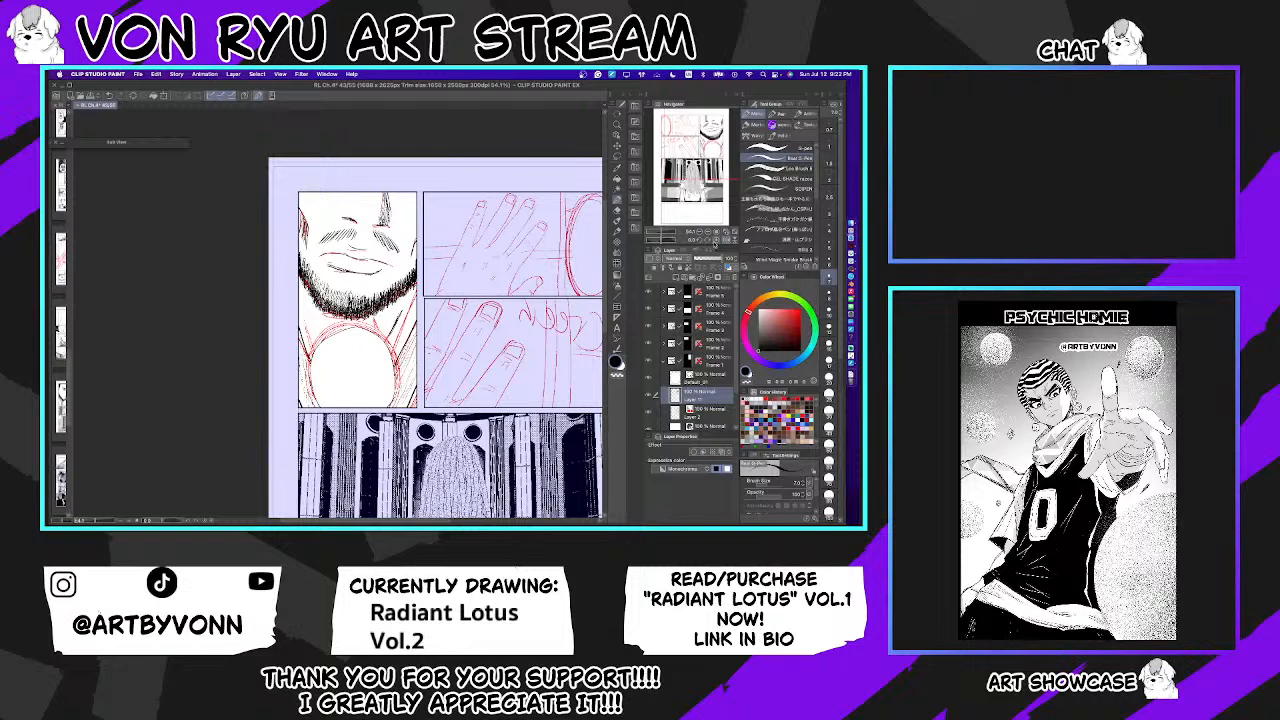
click(727, 240)
drag(350, 196, 345, 223)
drag(354, 193, 351, 223)
drag(359, 193, 358, 221)
drag(367, 193, 357, 224)
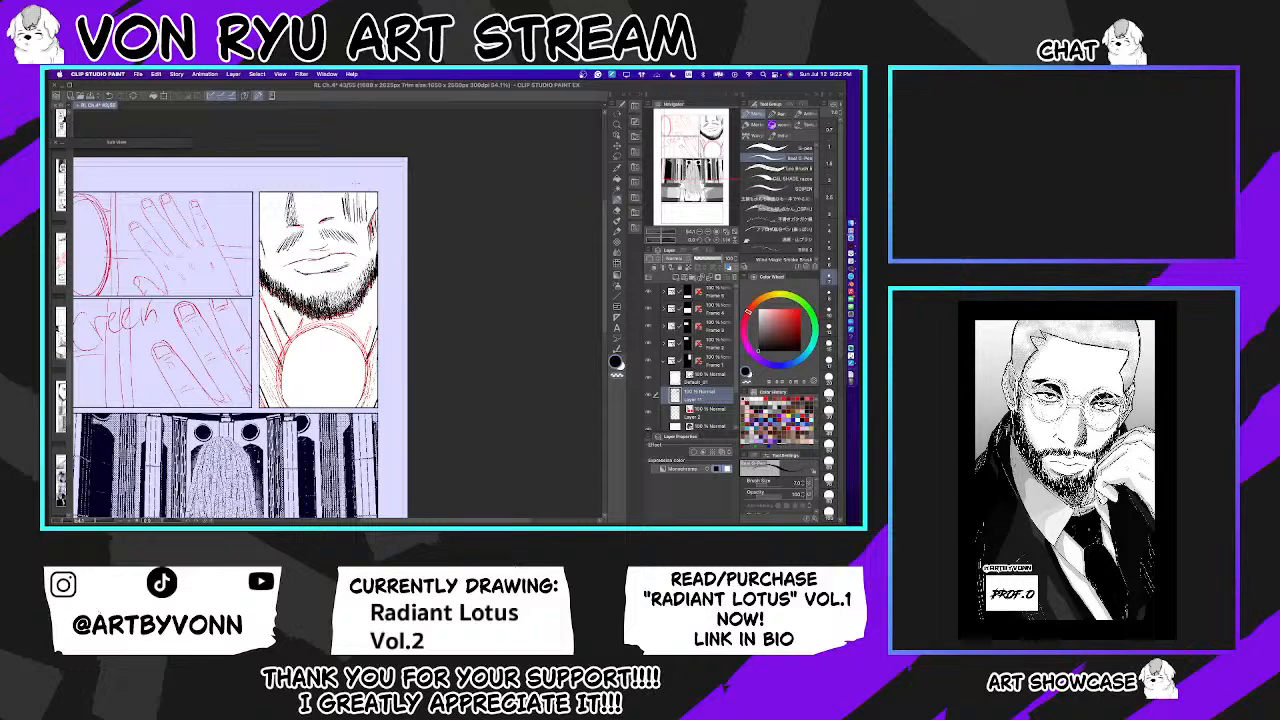
key(super+z)
key(super+z)
key(super+z)
key(super+z)
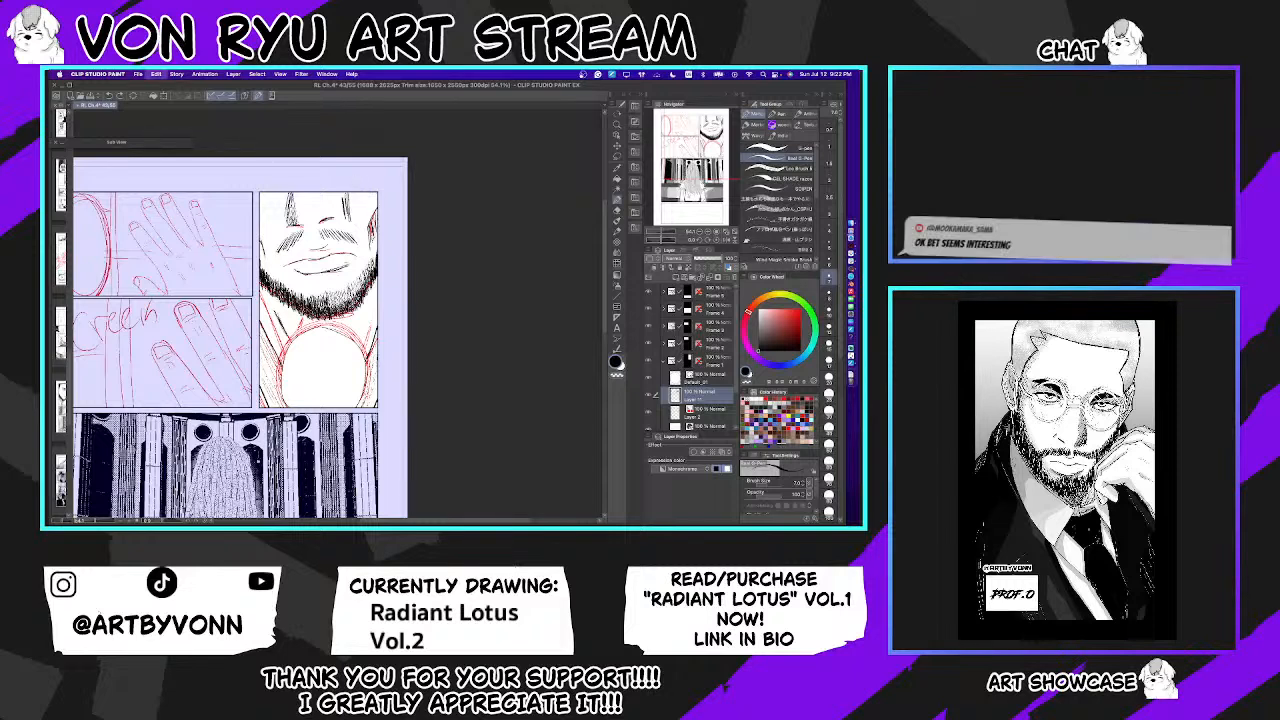
key(super+z)
key(super+z)
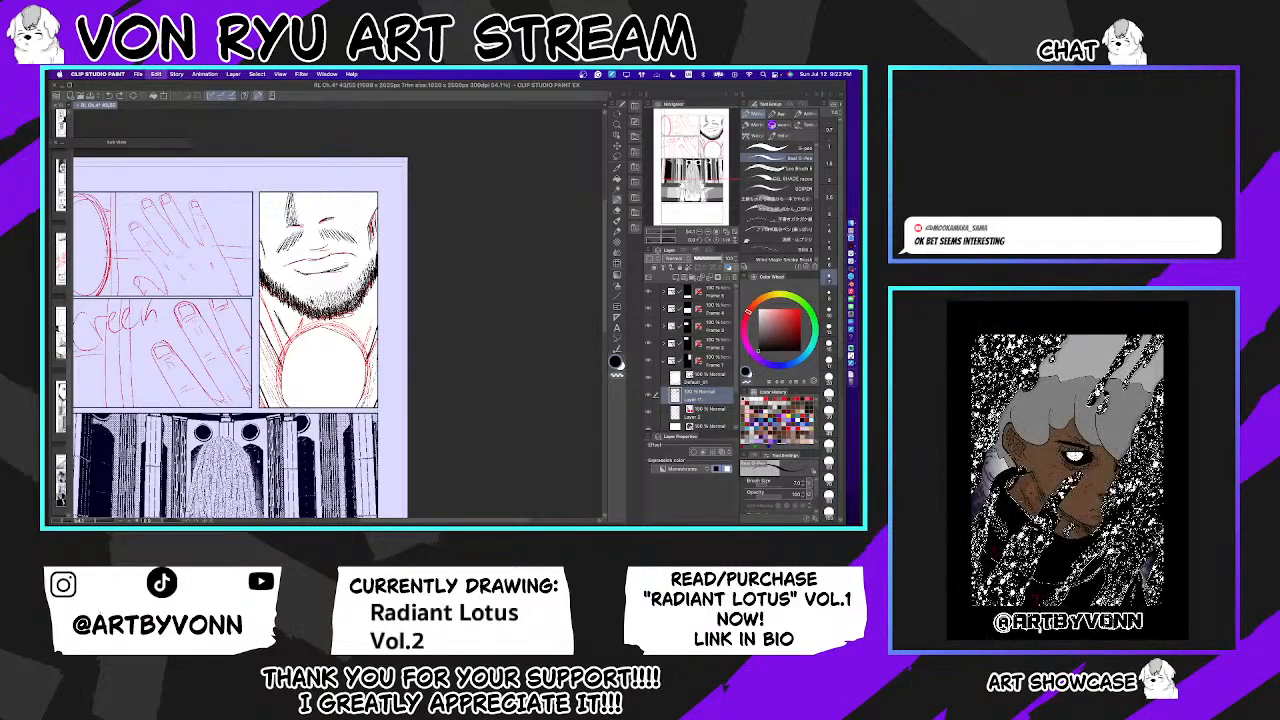
key(super+y)
Step: Fill in the beard with dense hair strokes along the chin and jaw, and check it with the red sketch temporarily hidden
drag(308, 299, 314, 315)
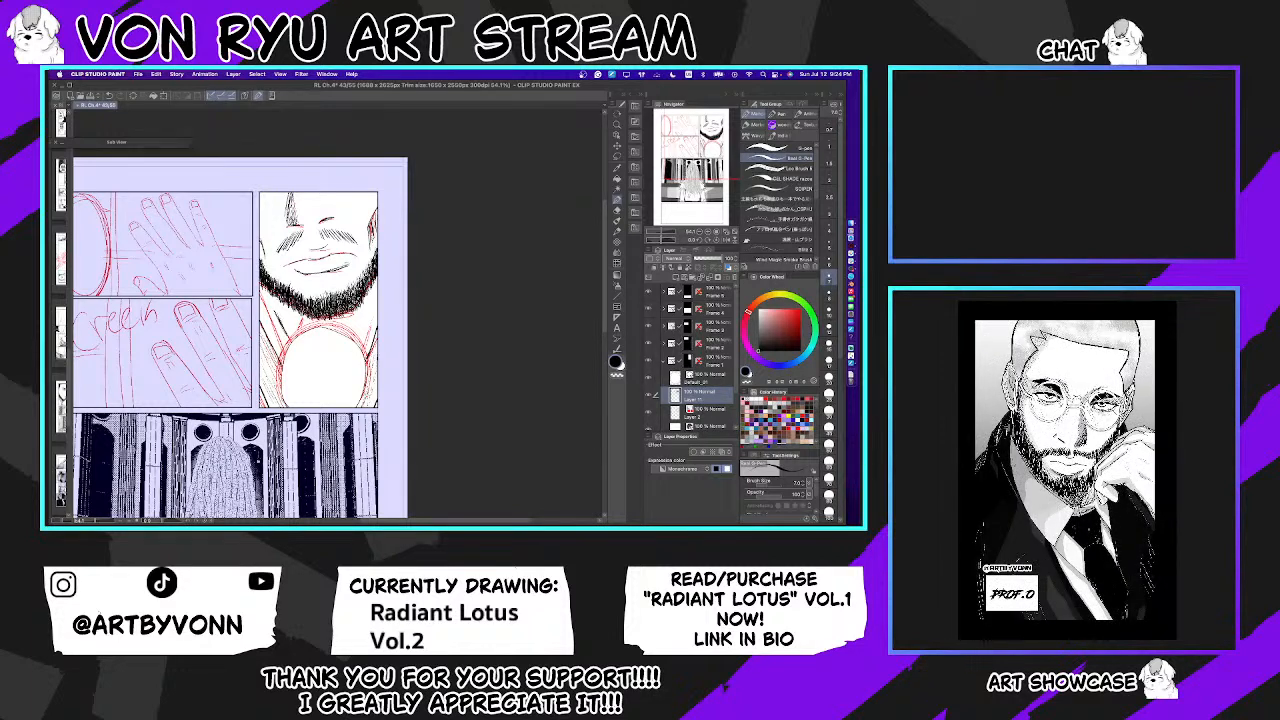
drag(280, 291, 286, 300)
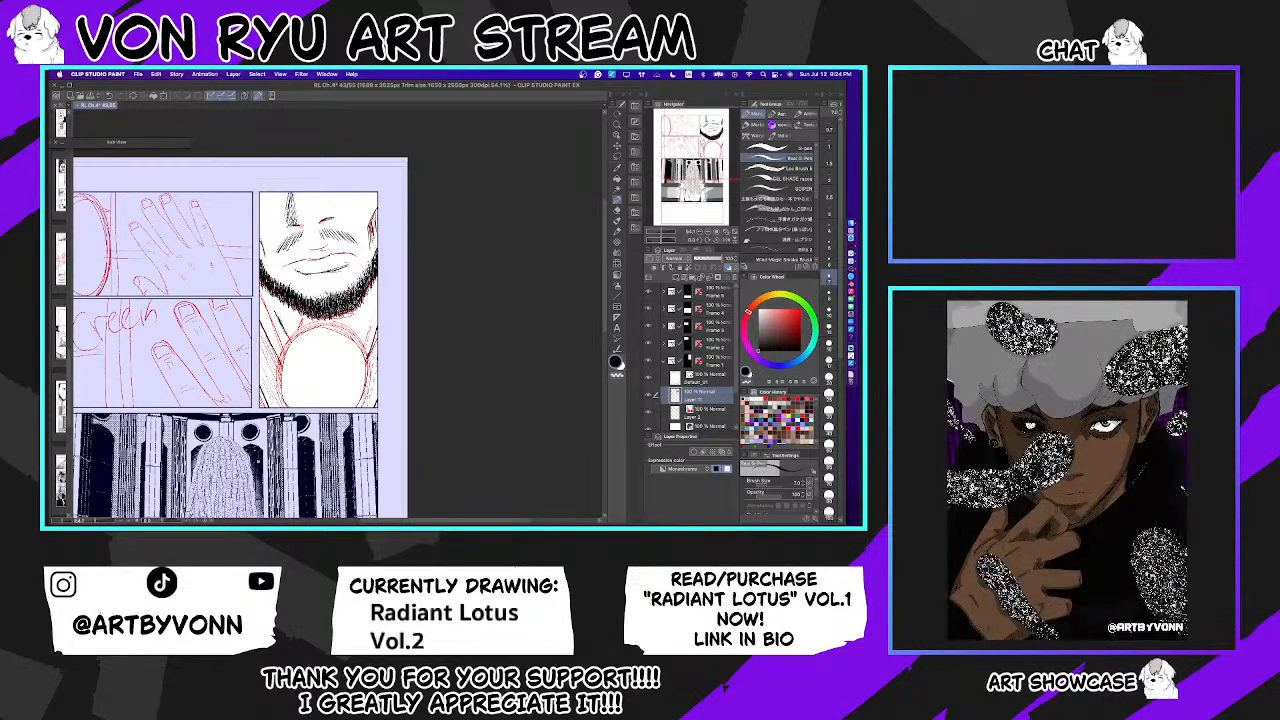
click(648, 416)
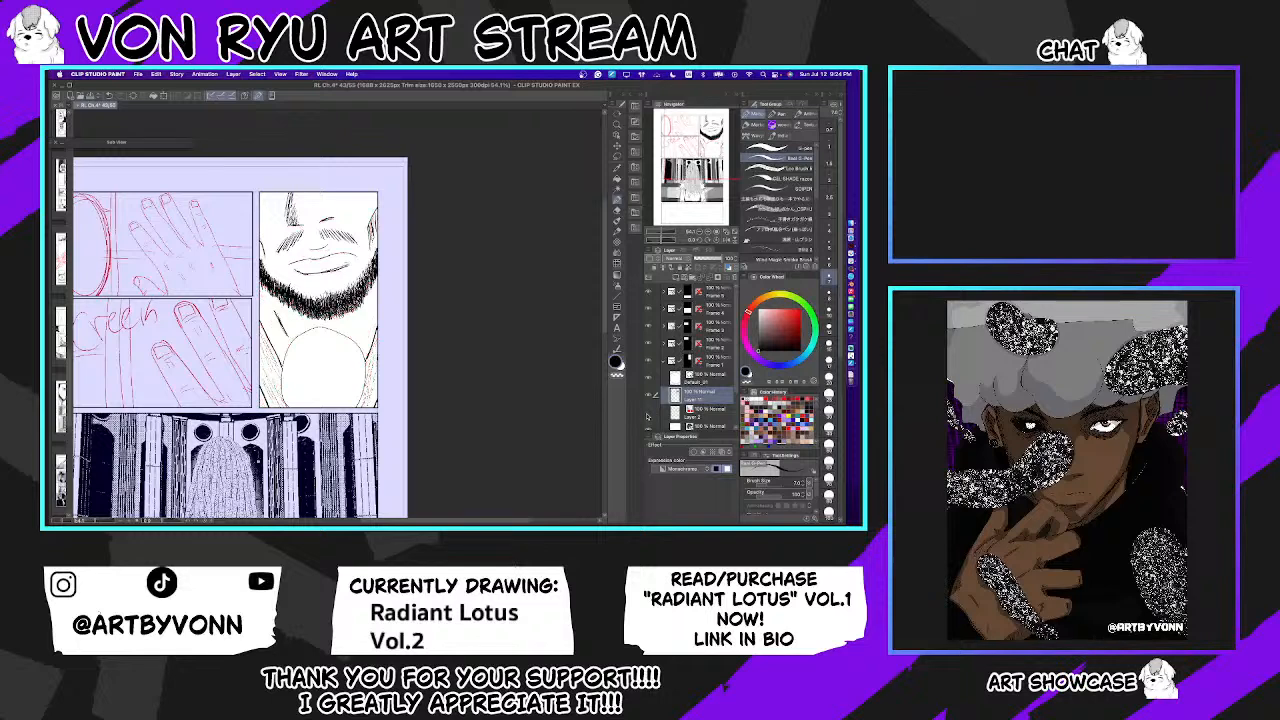
click(648, 414)
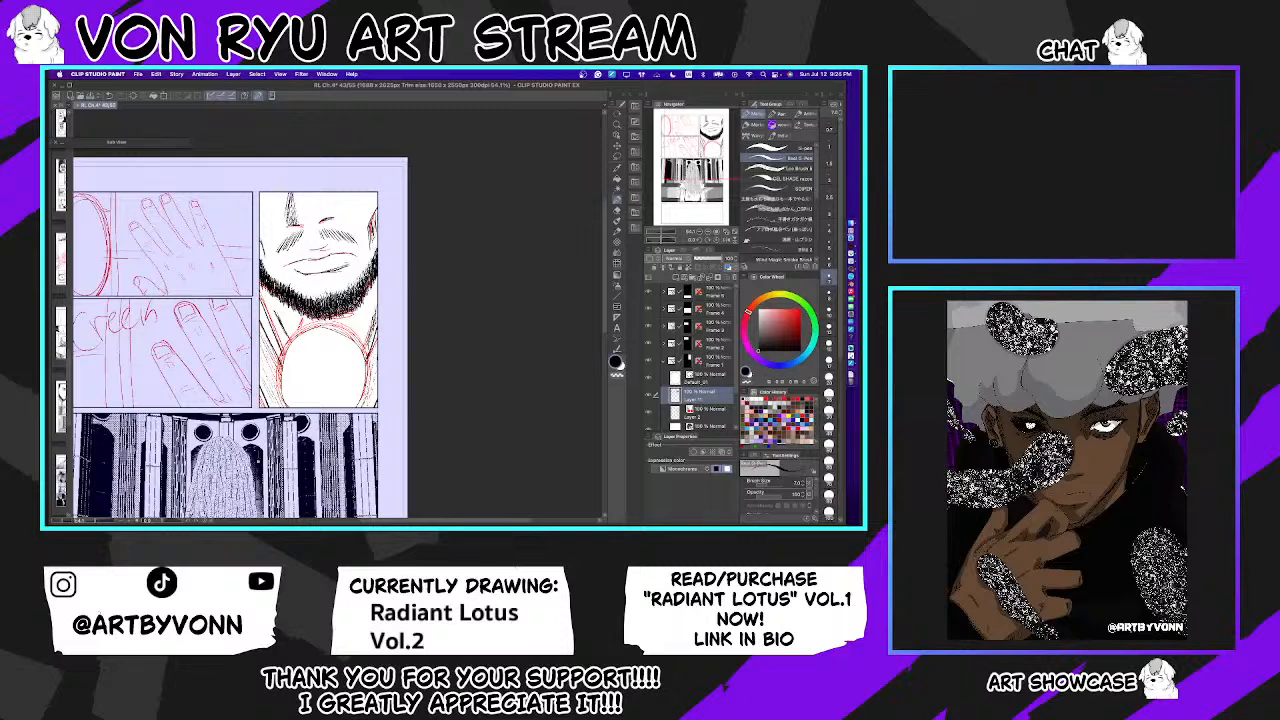
Step: Clean up the ink beside the speech balloon and draw the neck contours and hatching beneath the beard
key(e)
mouse_move(284, 366)
mouse_down()
mouse_move(255, 314)
mouse_move(263, 299)
mouse_move(283, 357)
mouse_up()
key(p)
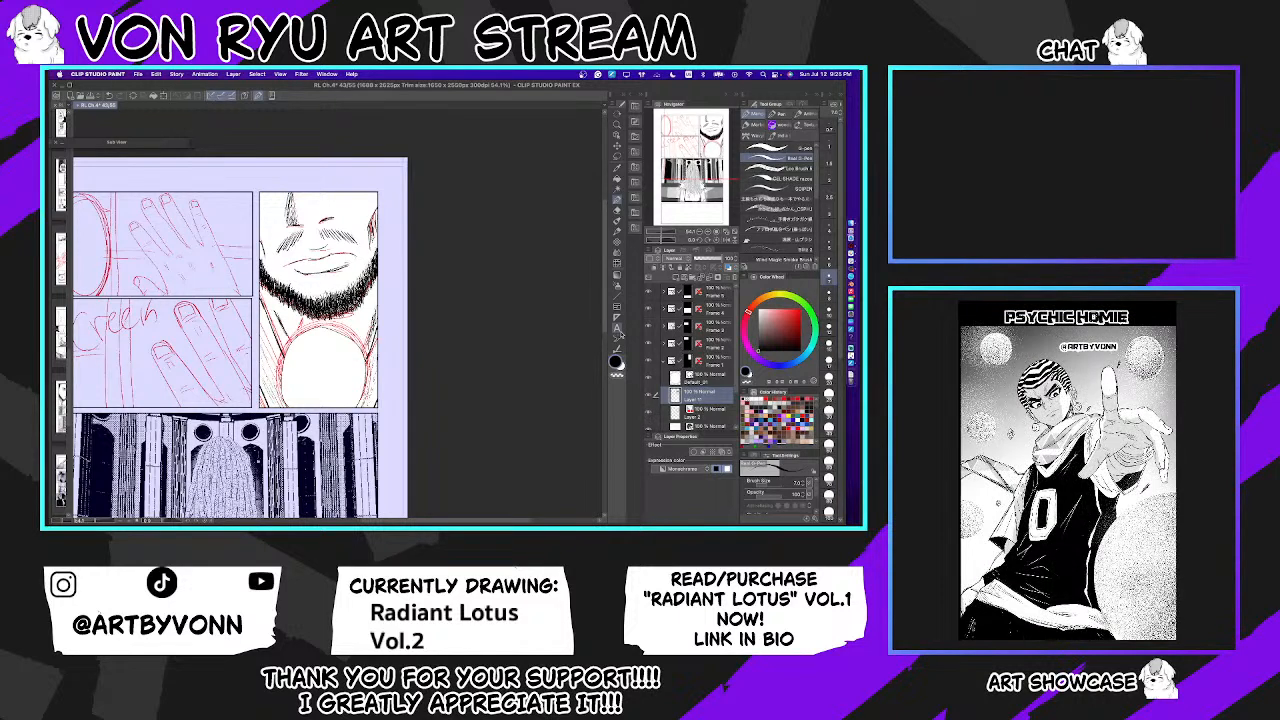
drag(270, 334, 266, 351)
drag(271, 313, 269, 399)
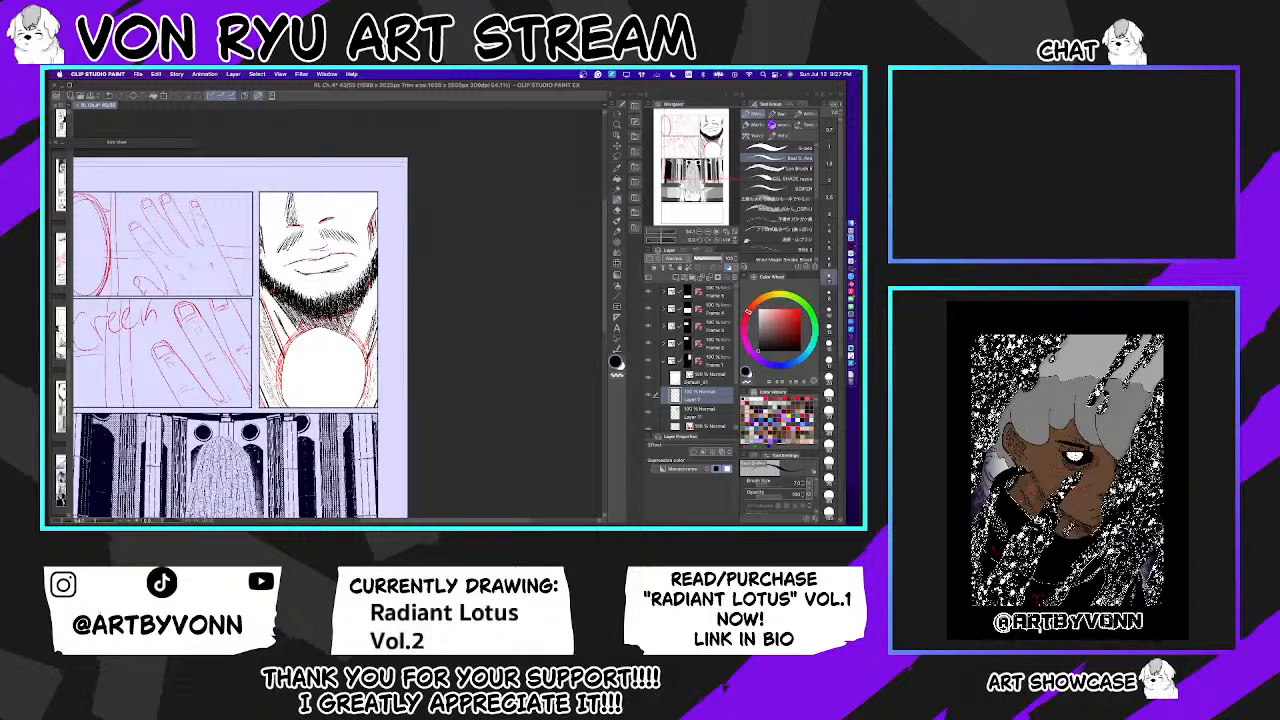
Step: Hide the red sketch layer and finish the hatching on the neck beside the speech balloon
click(651, 430)
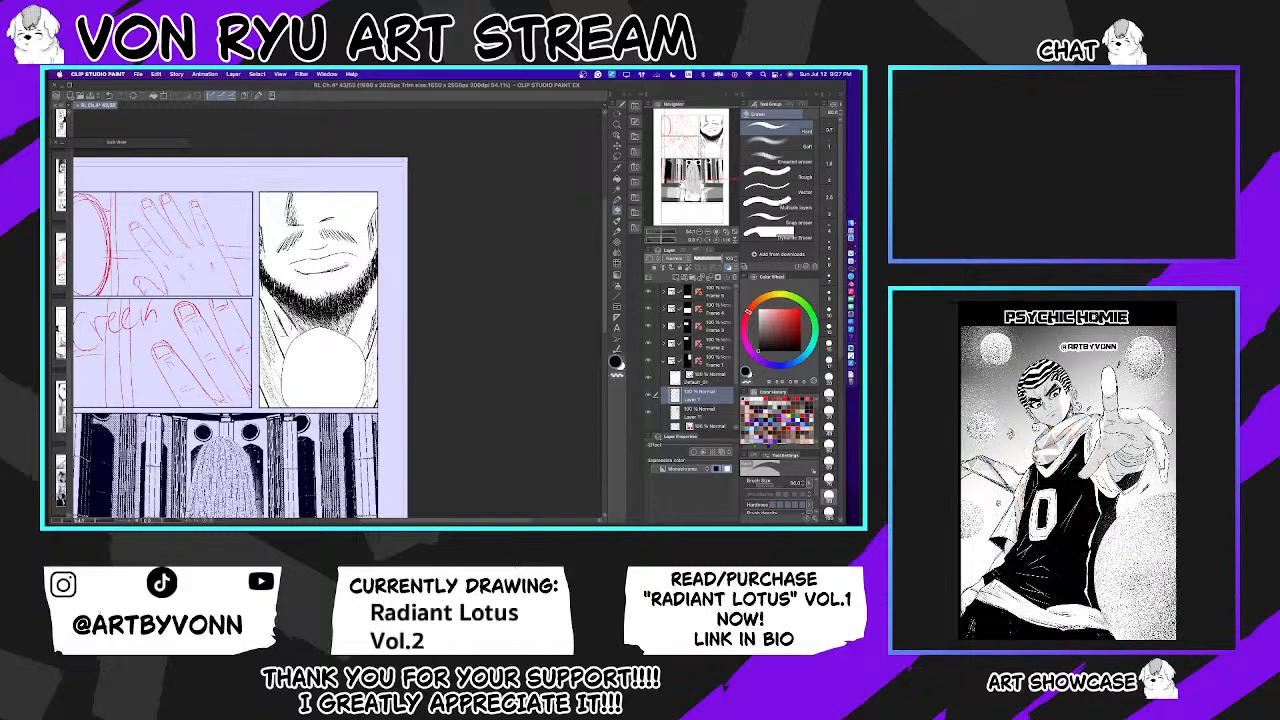
key(p)
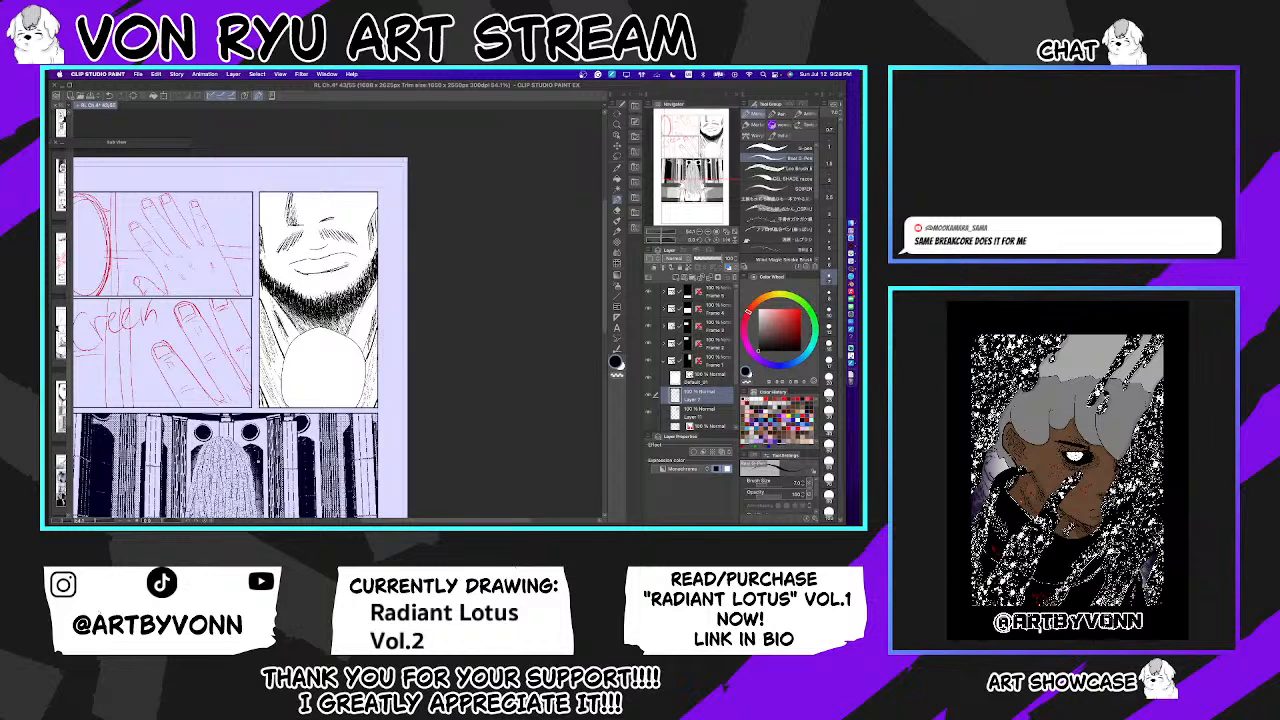
Step: Clean up the shading on the neck's left side beside the speech balloon and redraw it with hatching strokes on Layer 11
key(e)
mouse_move(264, 289)
mouse_down()
mouse_move(260, 318)
mouse_move(256, 302)
mouse_move(288, 364)
mouse_up()
click(705, 412)
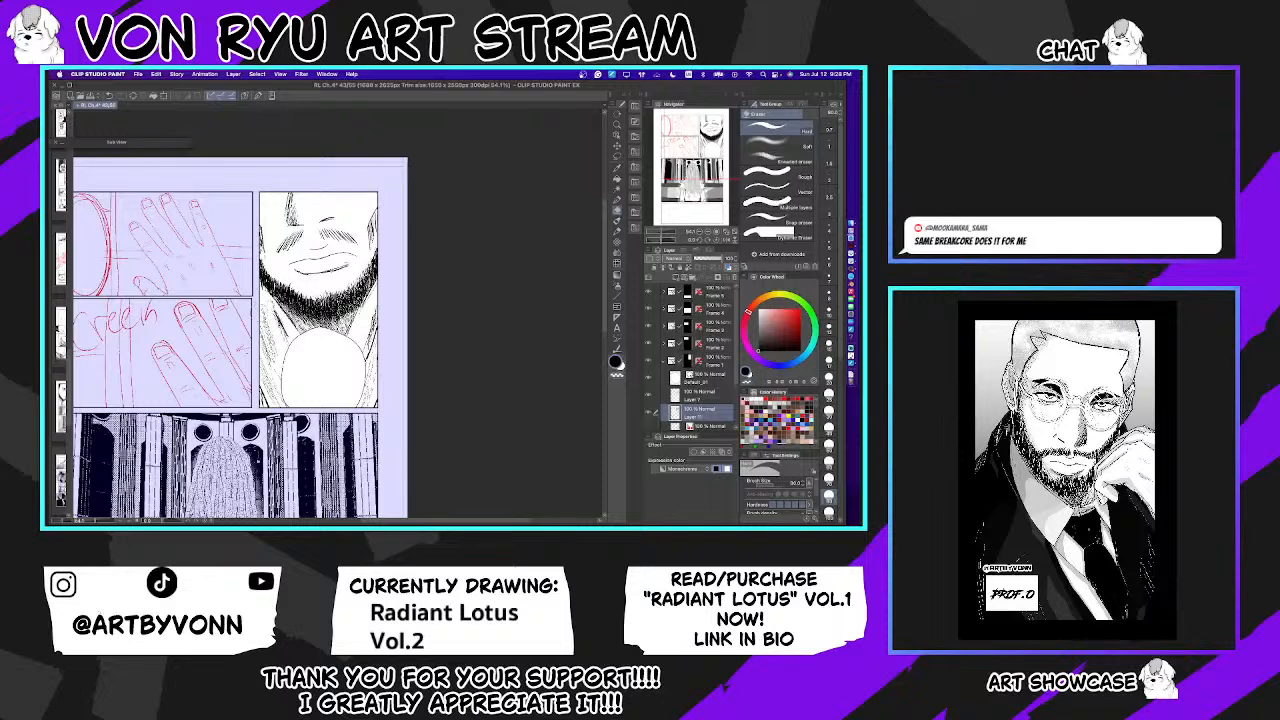
key(p)
drag(260, 294, 282, 358)
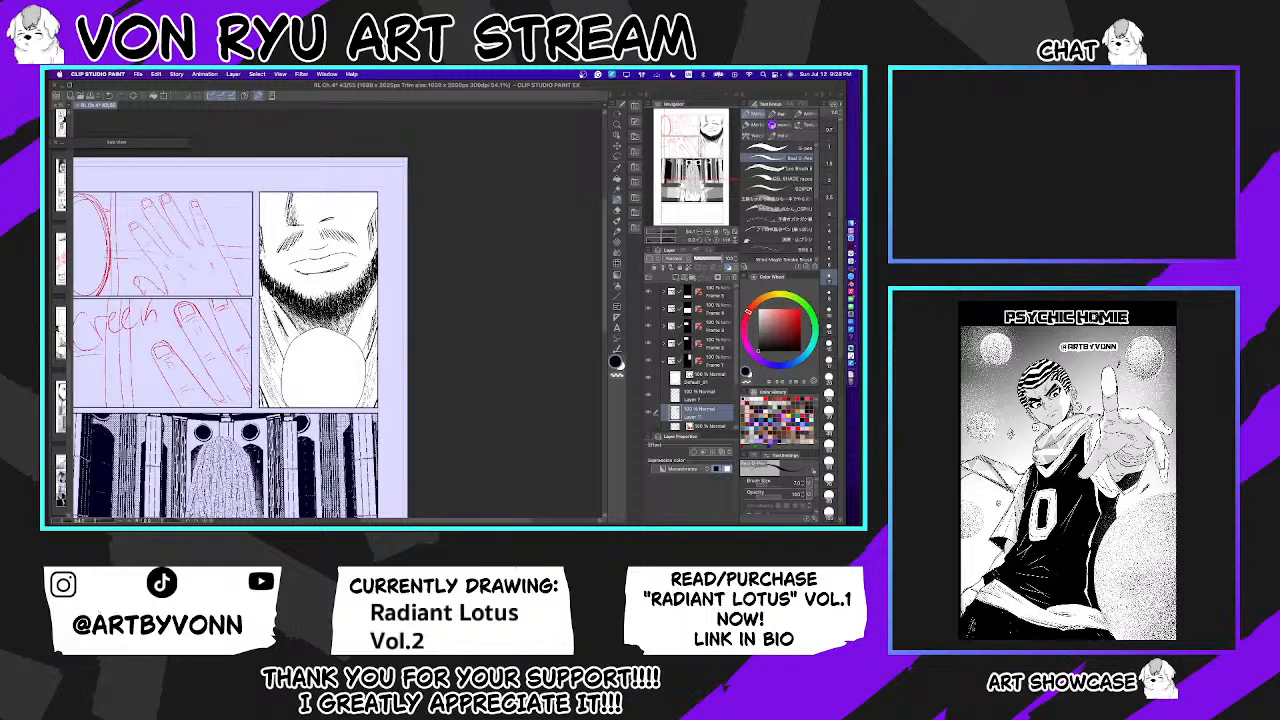
drag(258, 297, 280, 356)
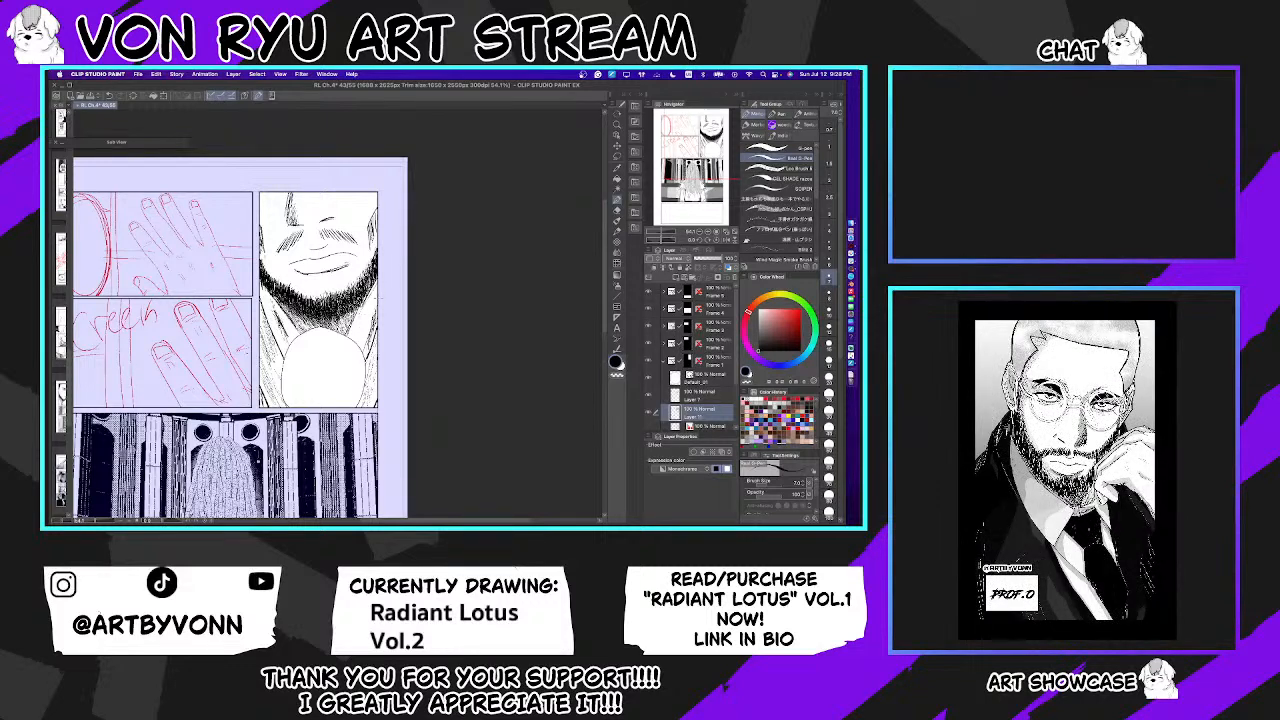
Step: Add hatching to the right side of the neck below the jaw and clean up the ink around the balloon on Layer 7
key(e)
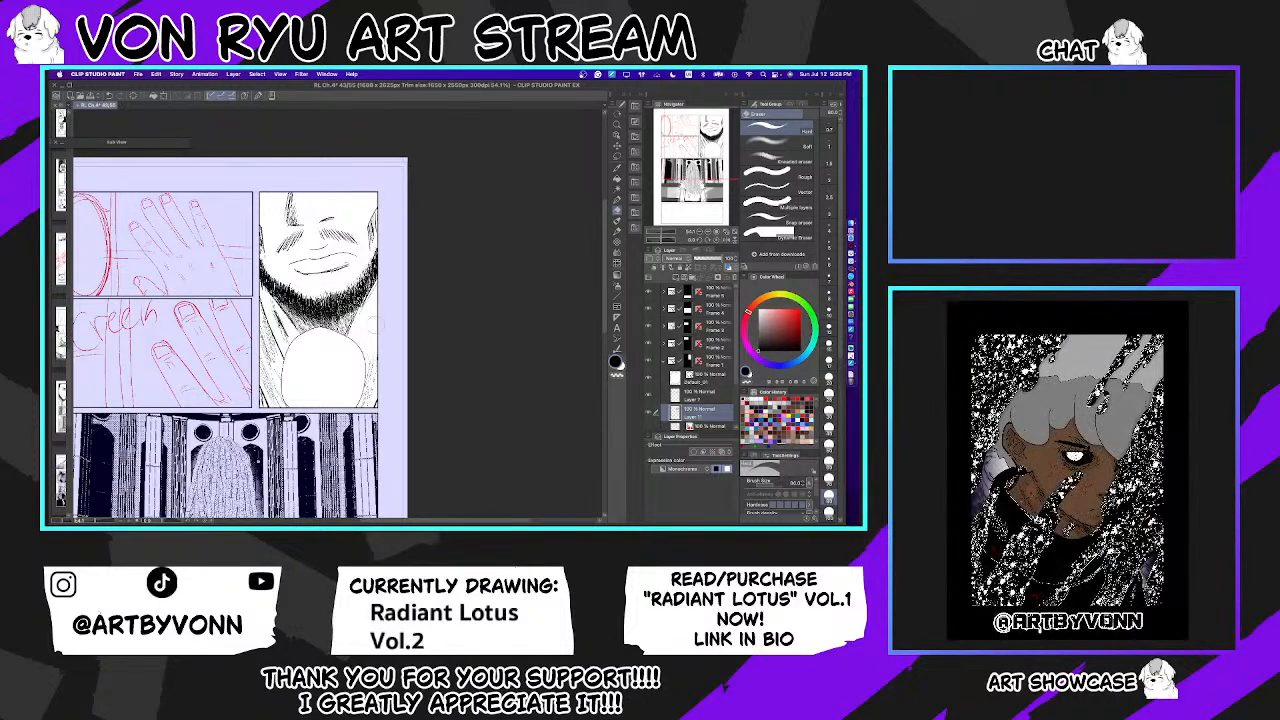
key(p)
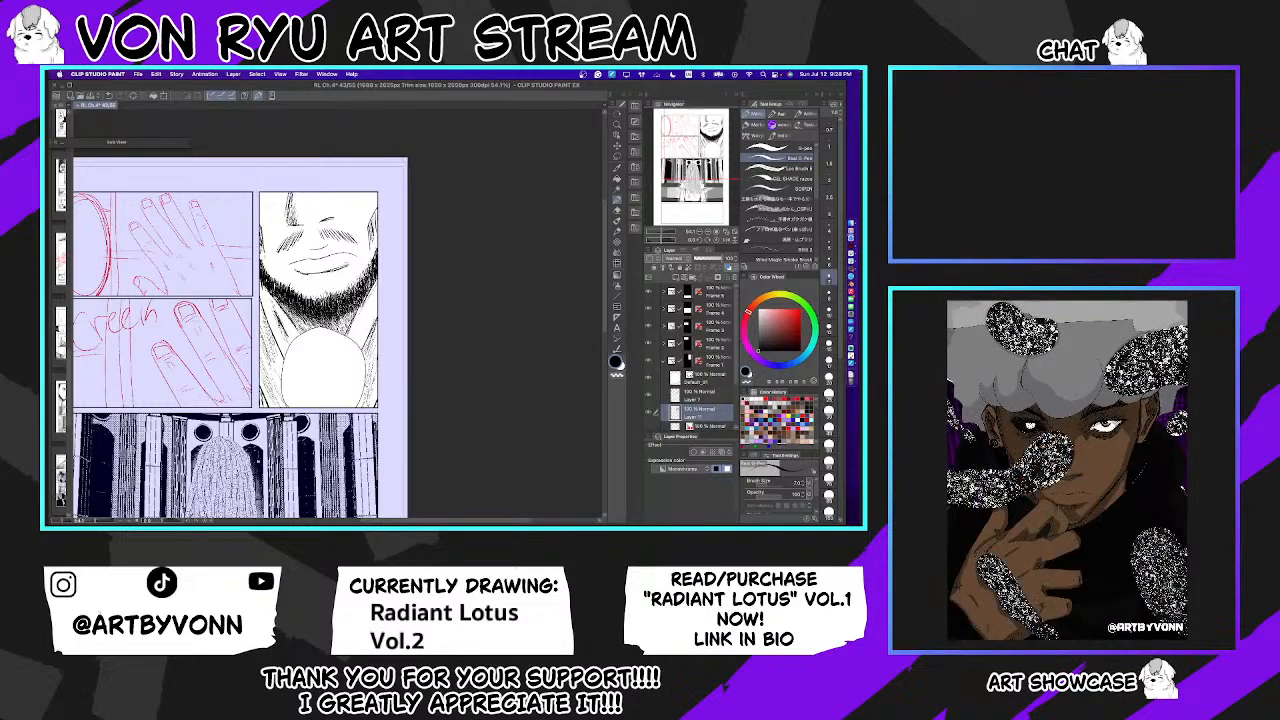
drag(371, 311, 365, 331)
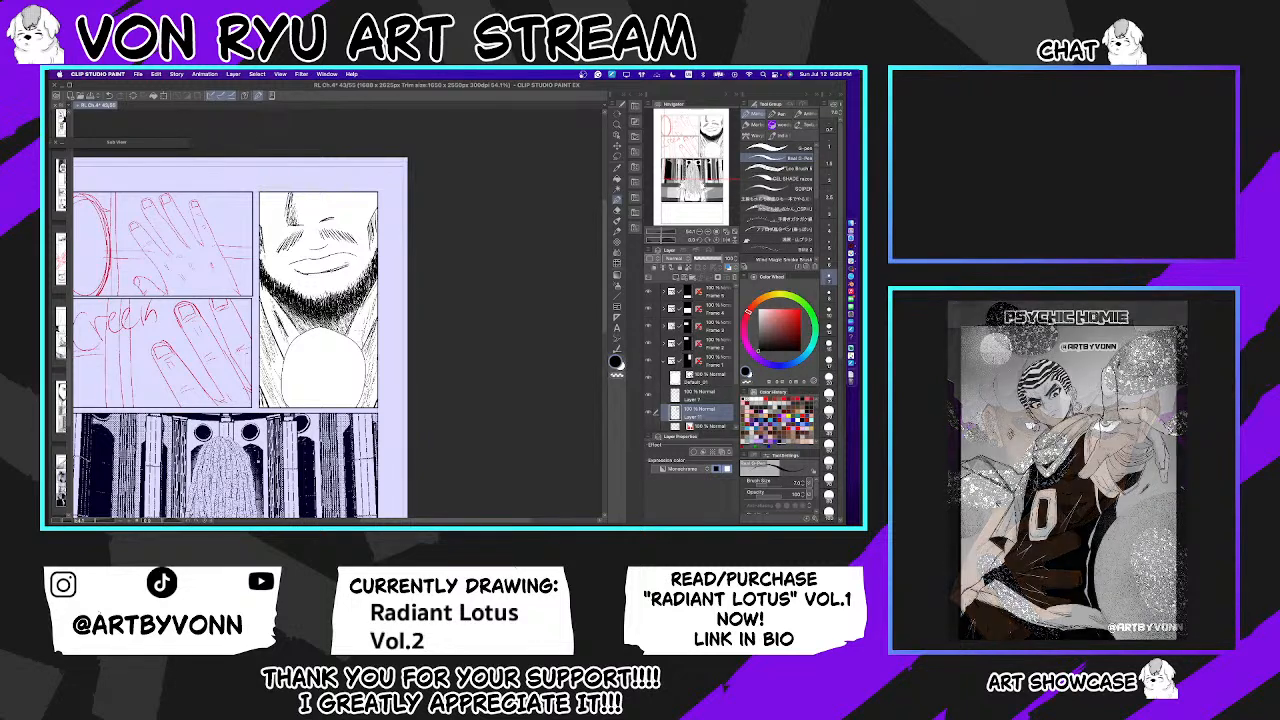
drag(364, 310, 354, 339)
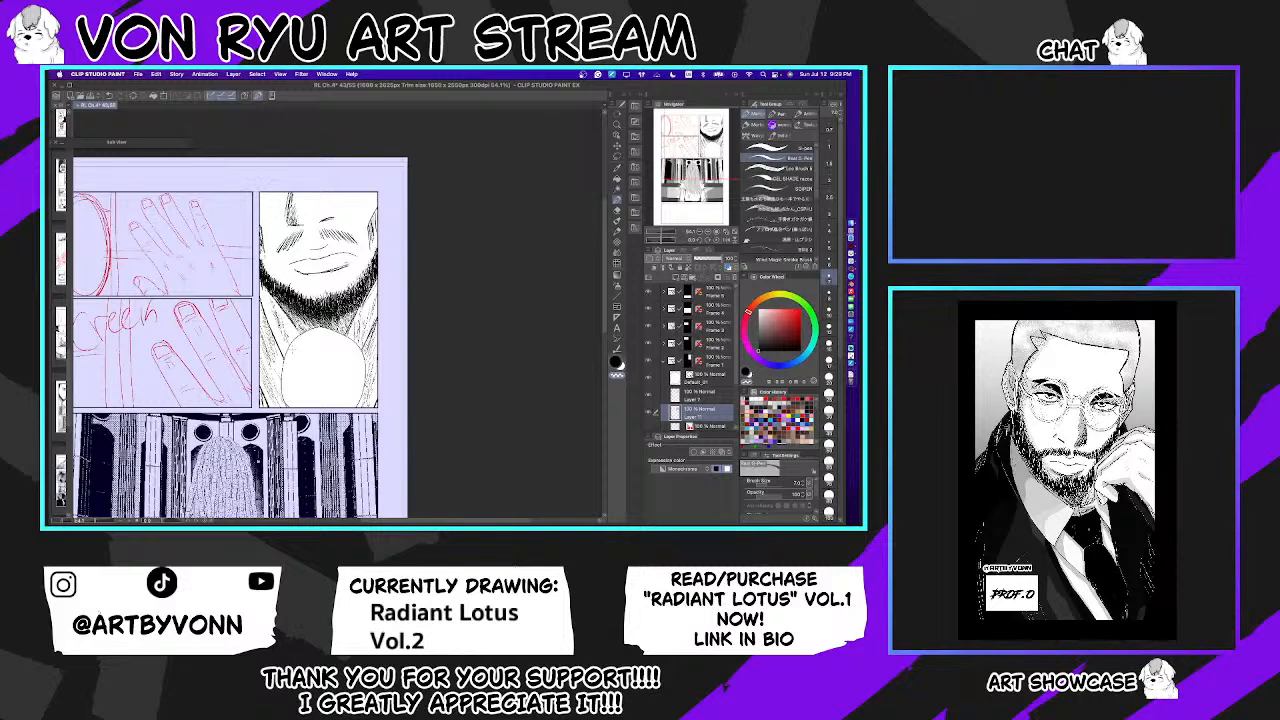
key(e)
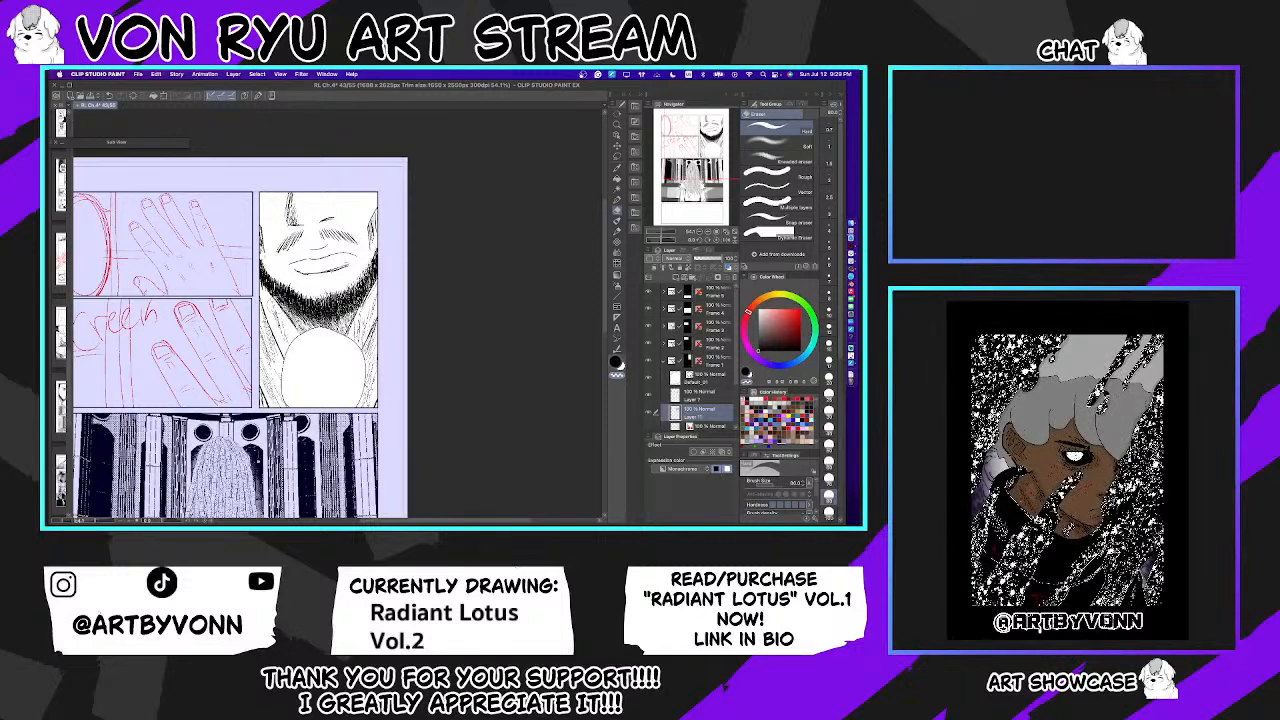
click(700, 391)
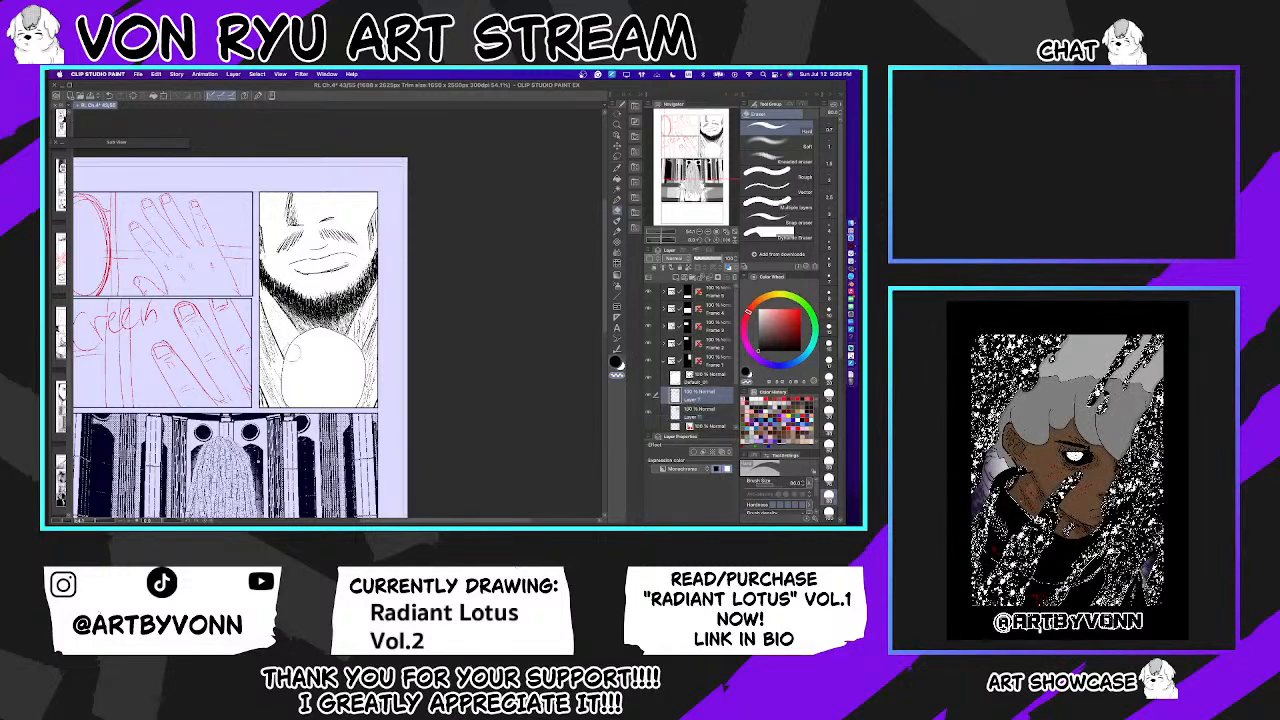
Step: Draw a long hair lock down the right side of the face with a larger loc brush on a new layer, undoing the left lock
key(p)
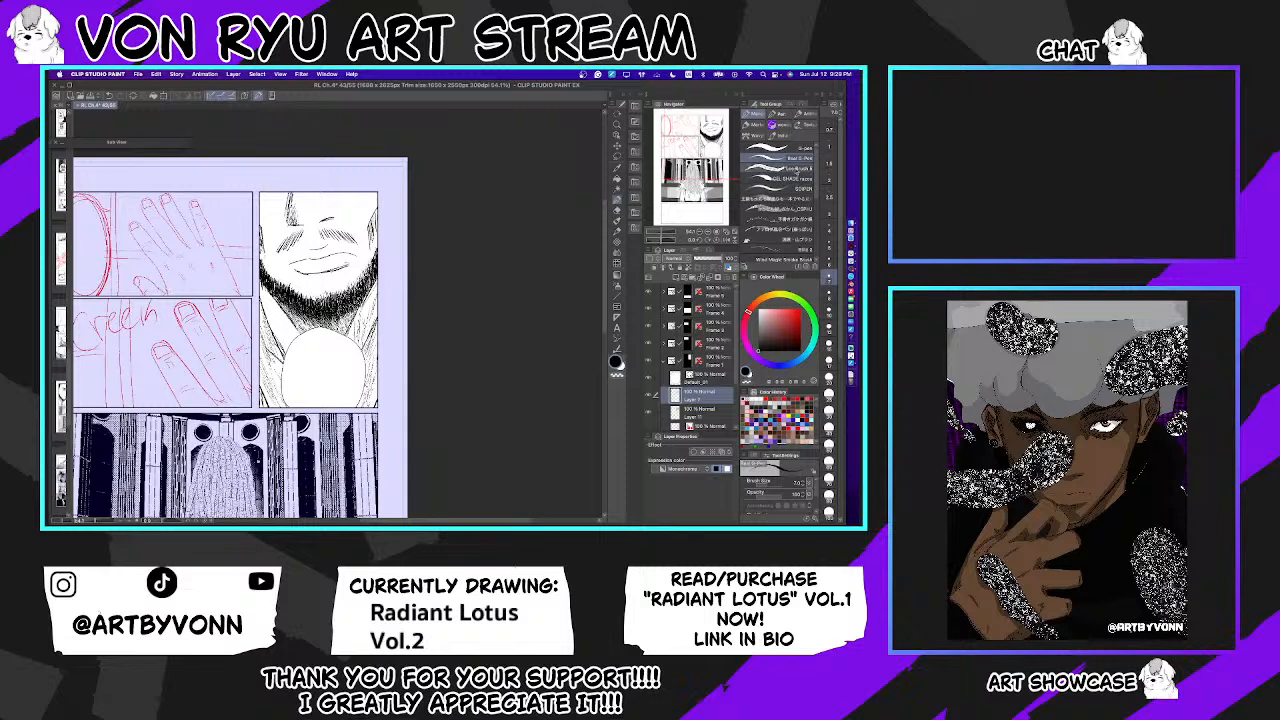
click(772, 162)
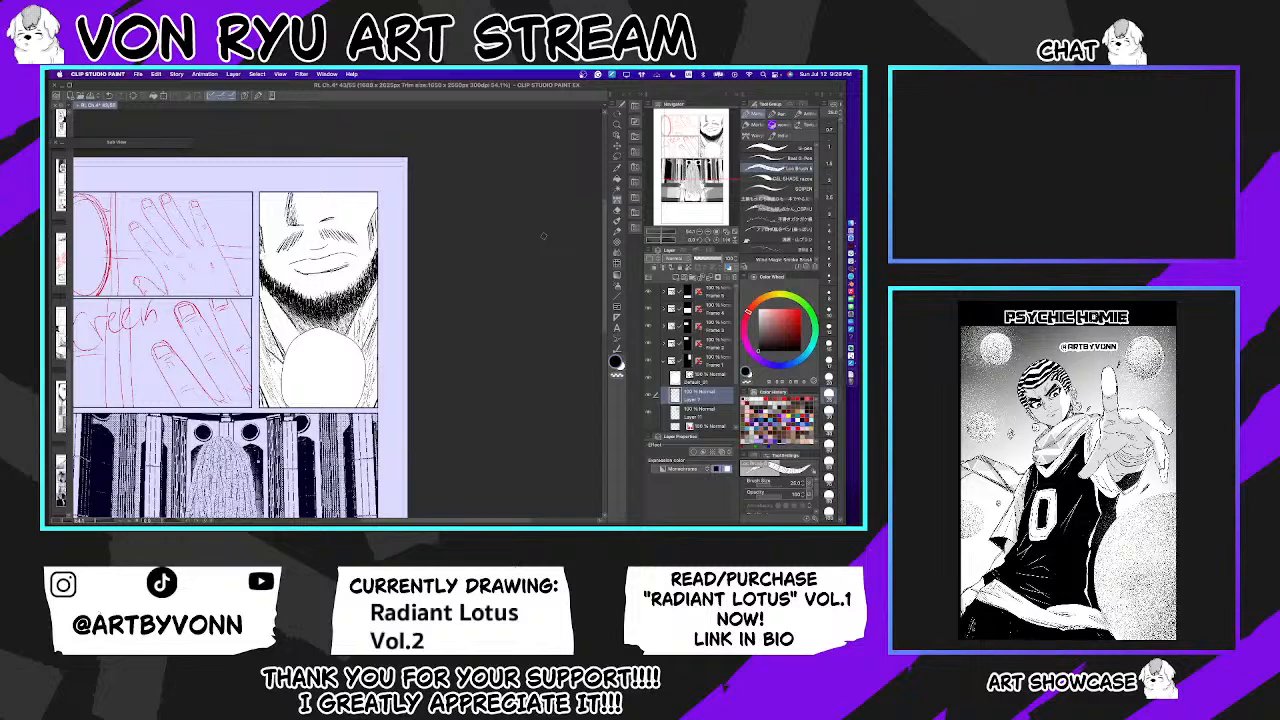
click(829, 430)
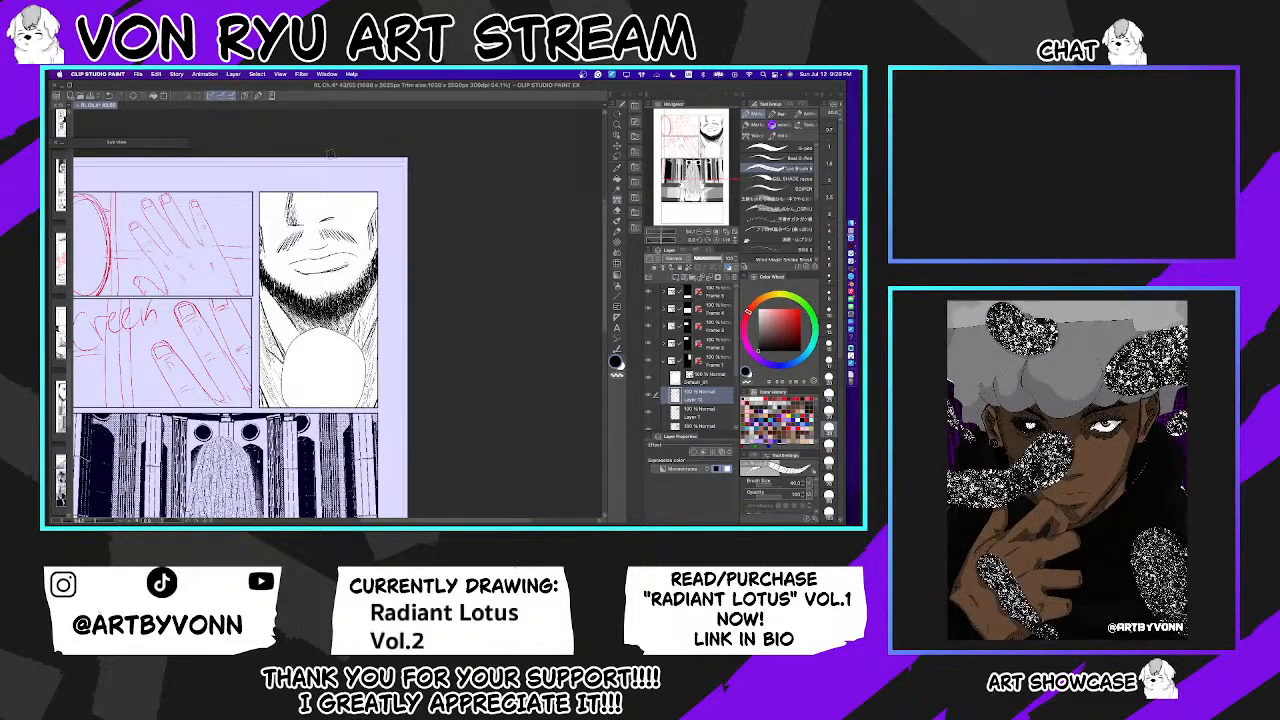
drag(357, 194, 358, 272)
drag(281, 190, 267, 406)
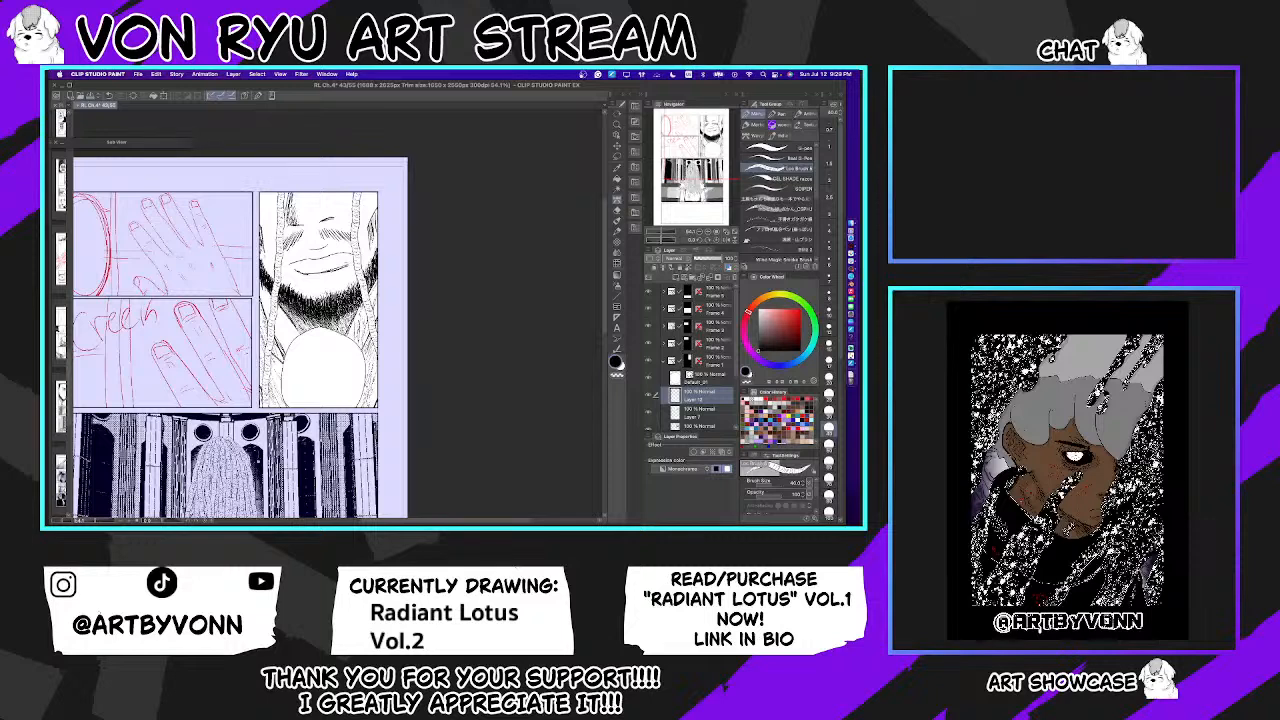
key(ctrl+z)
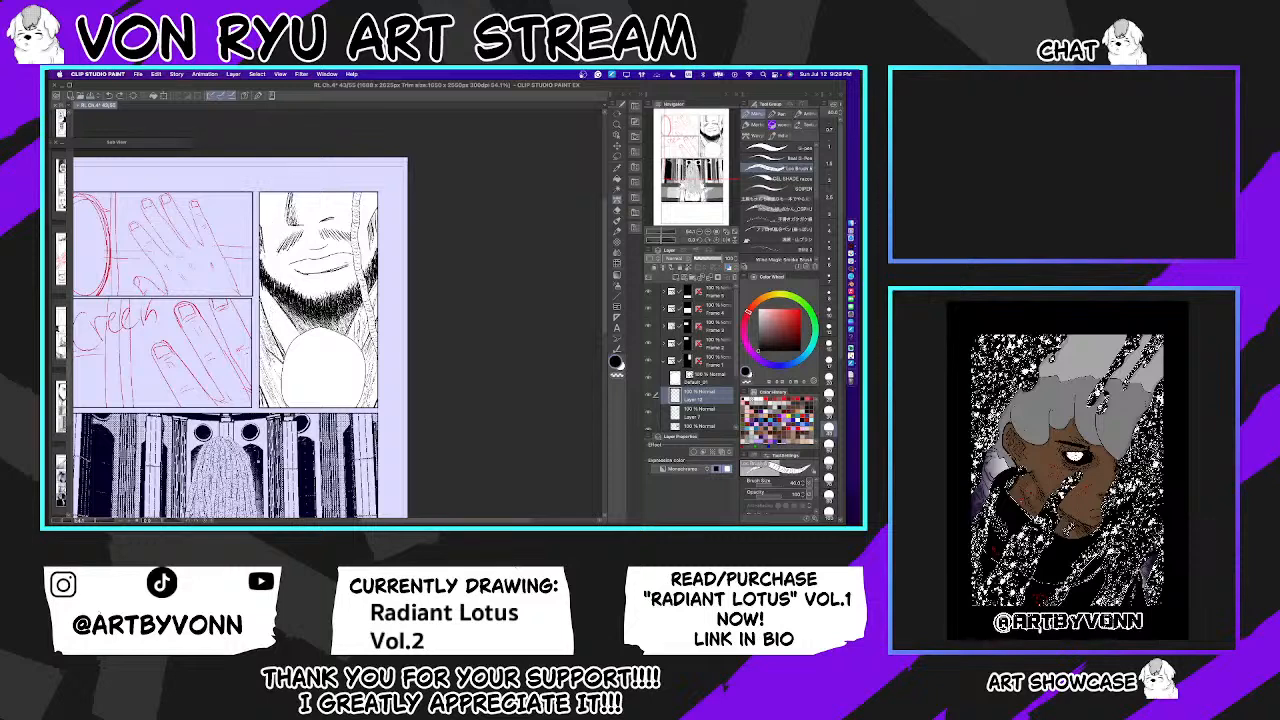
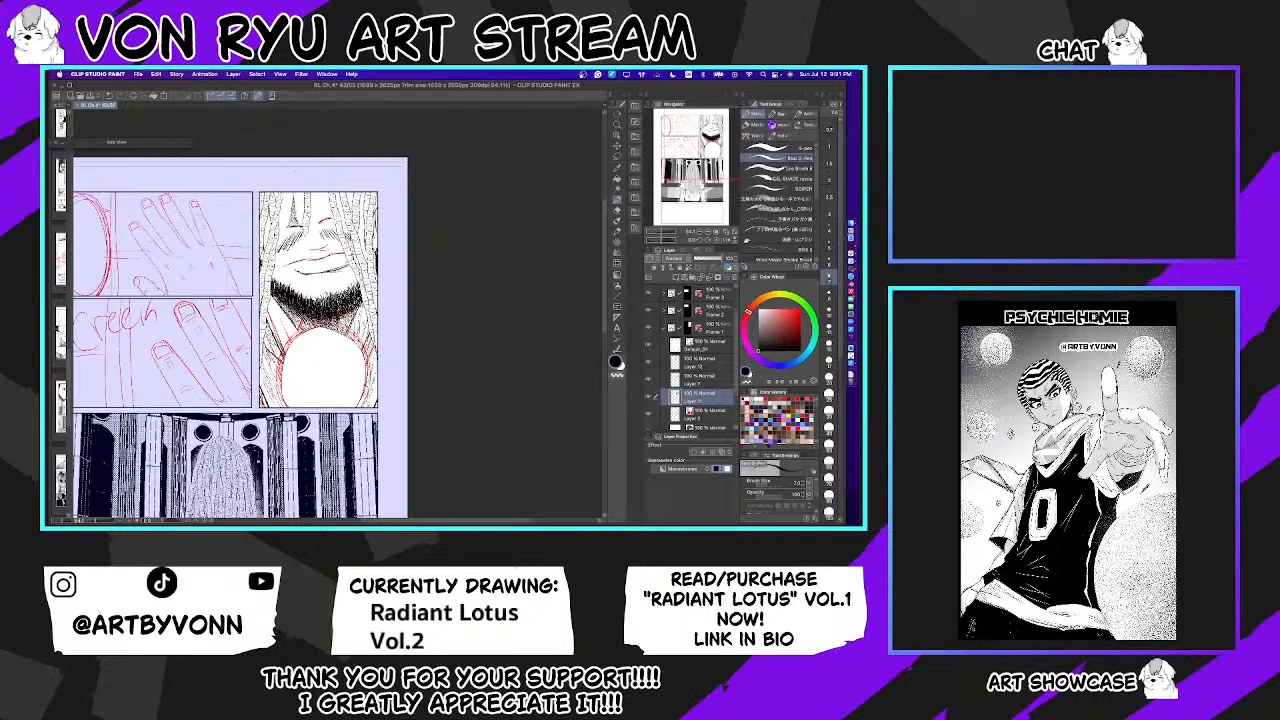
Step: Hide the red sketch layer and redraw the short hatching strokes of the moustache left of the nose on Layer 11
click(648, 418)
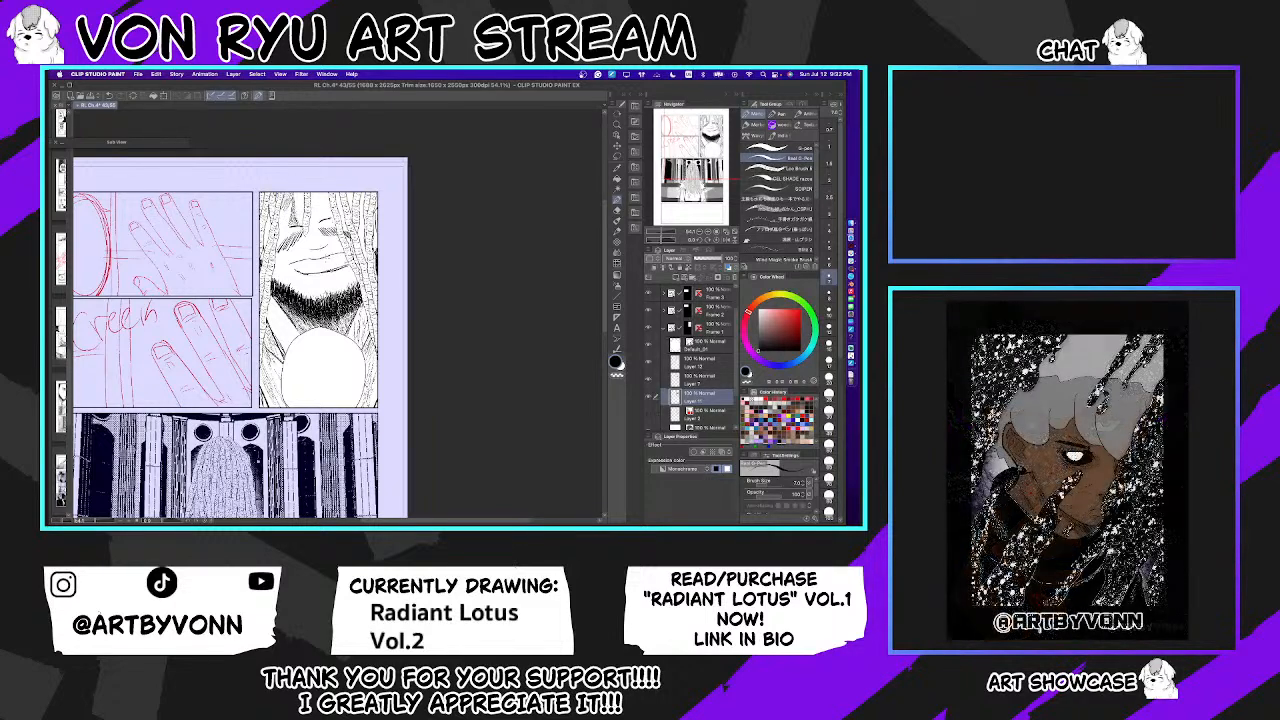
key(e)
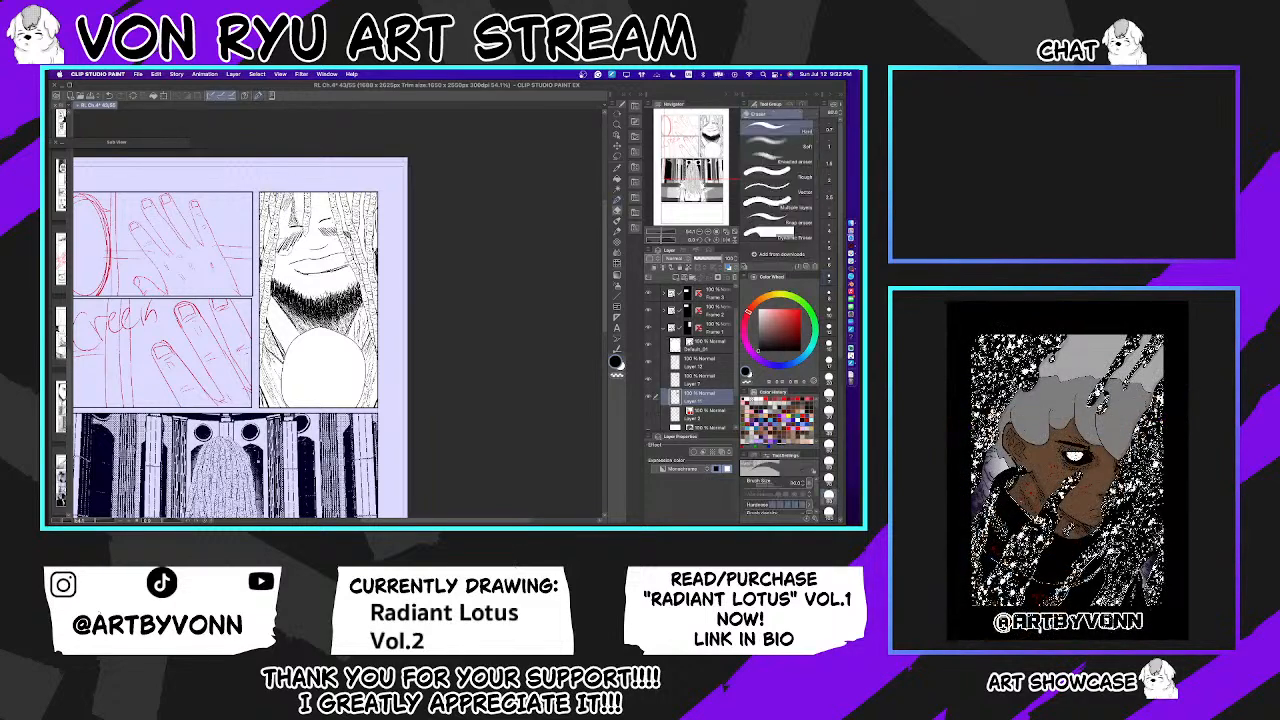
key(b)
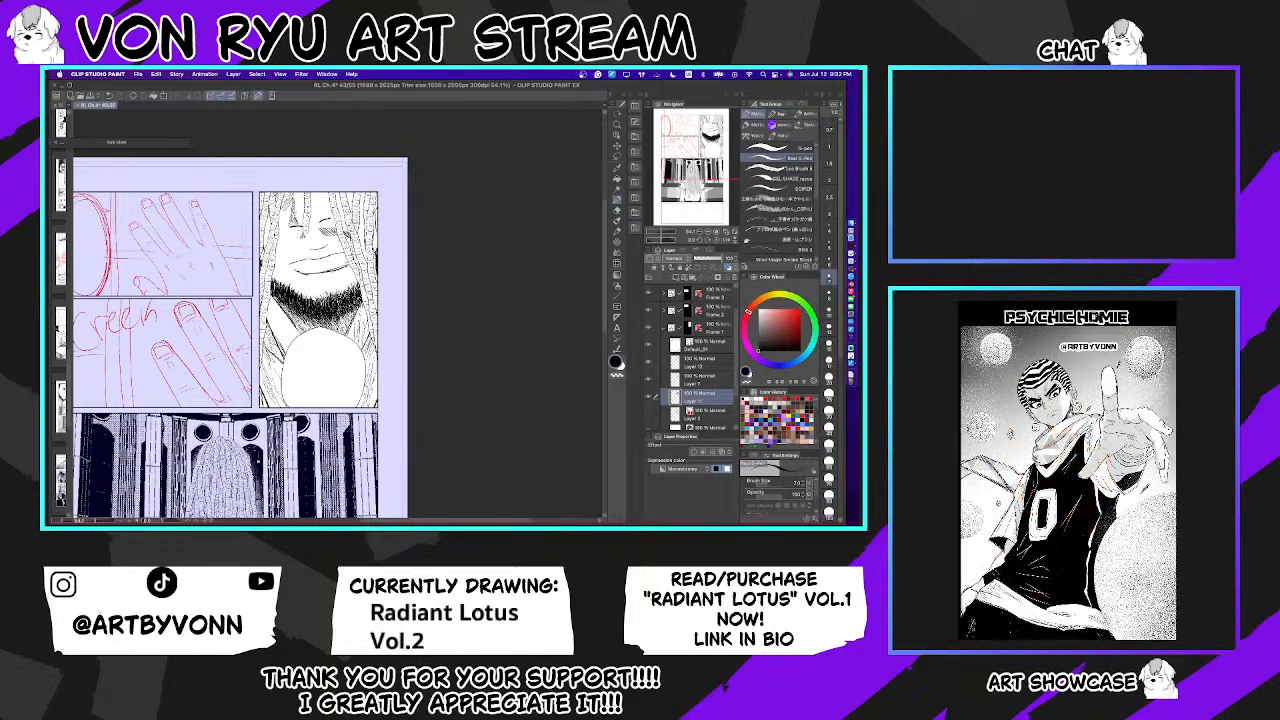
drag(298, 228, 287, 247)
drag(291, 233, 280, 249)
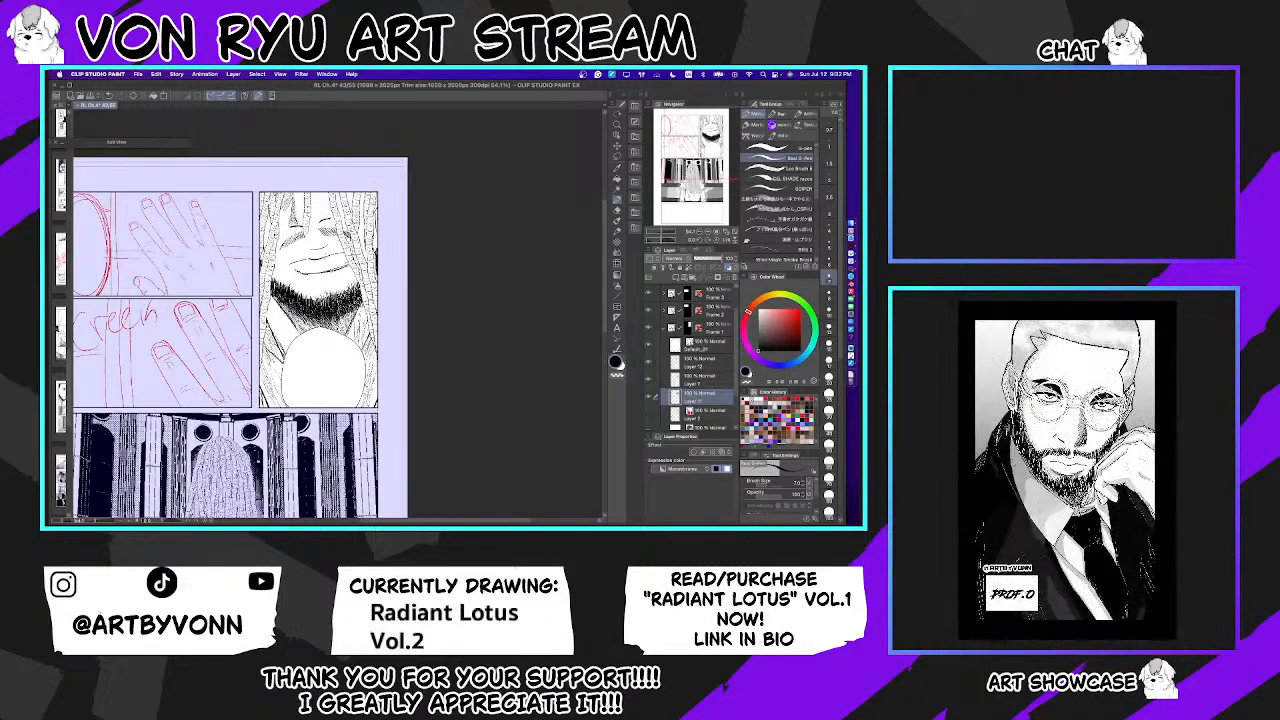
Step: Erase the upper lip lines between the moustache and the beard, leaving a single smile curve
key(e)
drag(315, 266, 309, 262)
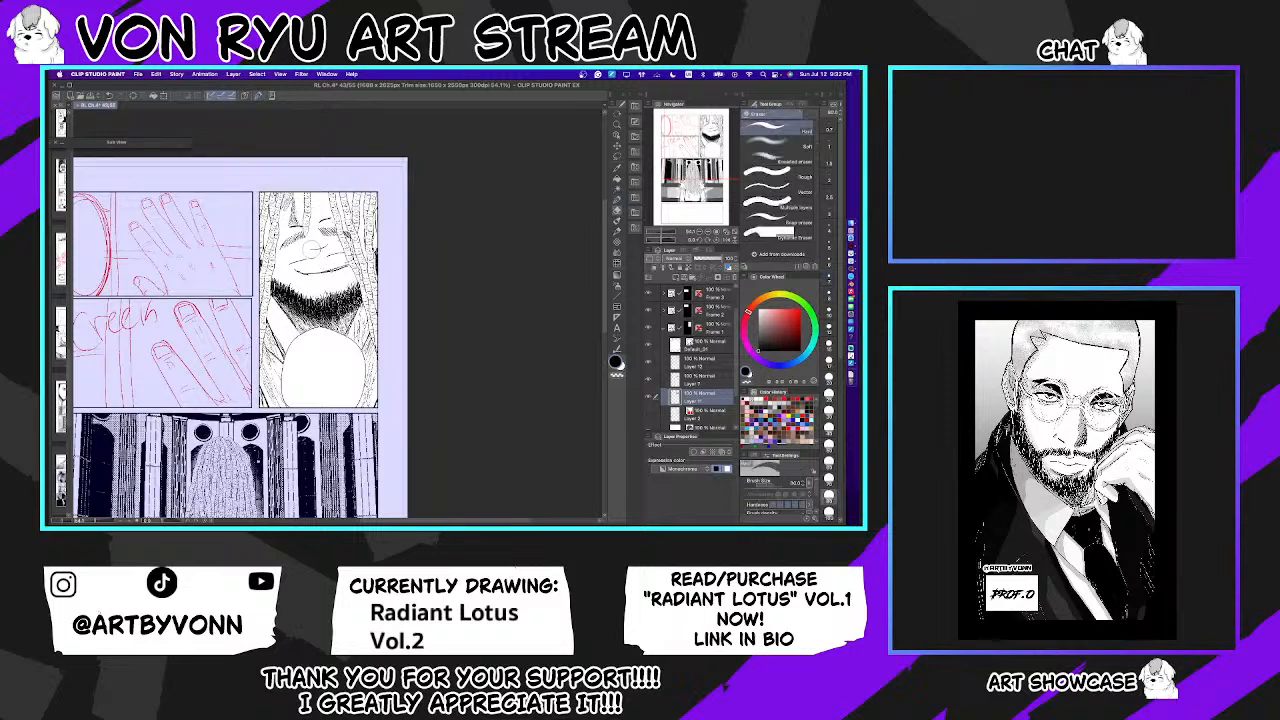
key(p)
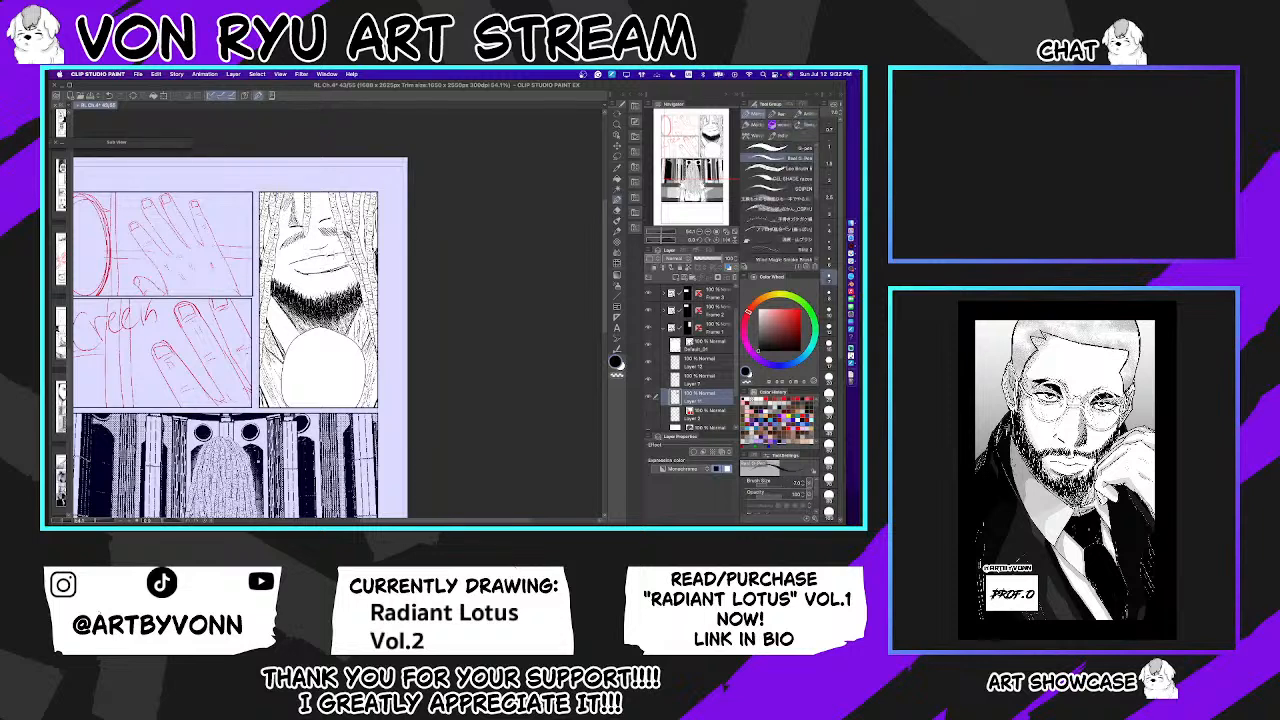
key(e)
drag(284, 268, 338, 256)
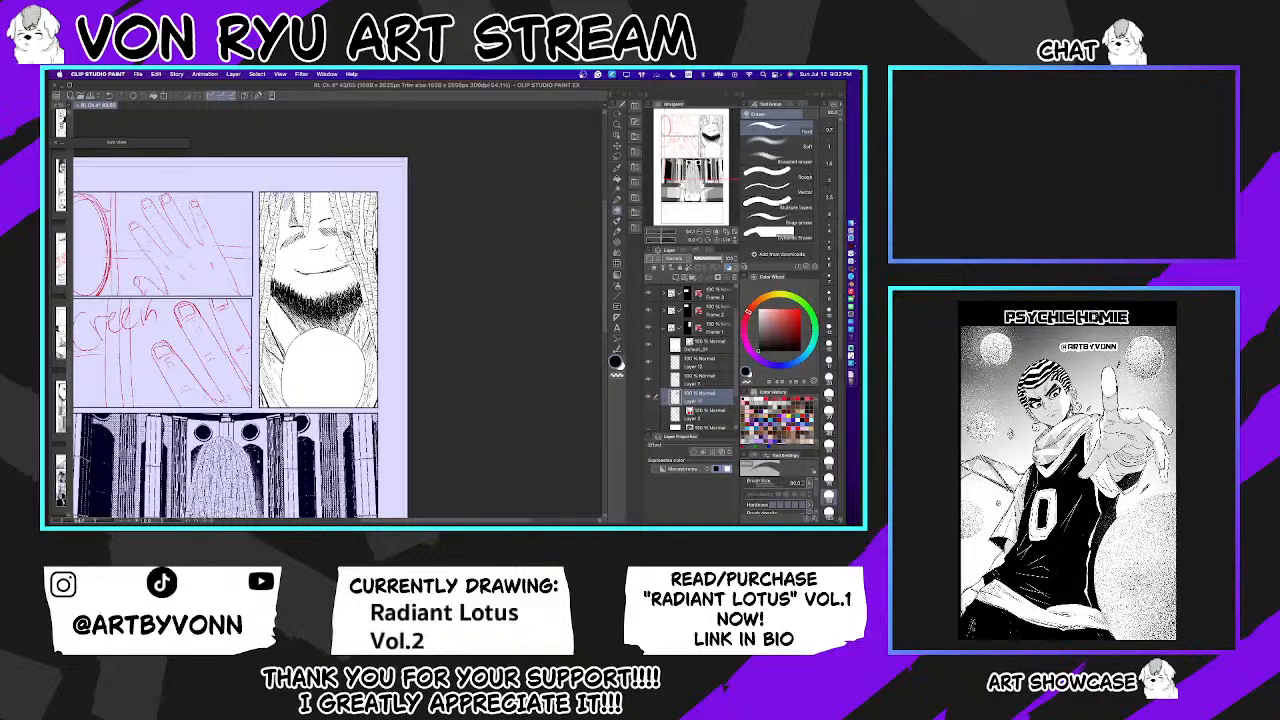
Step: Search the materials library for "mouth" and look through the mouth textures for a lip reference
click(633, 110)
click(496, 247)
text(fl)
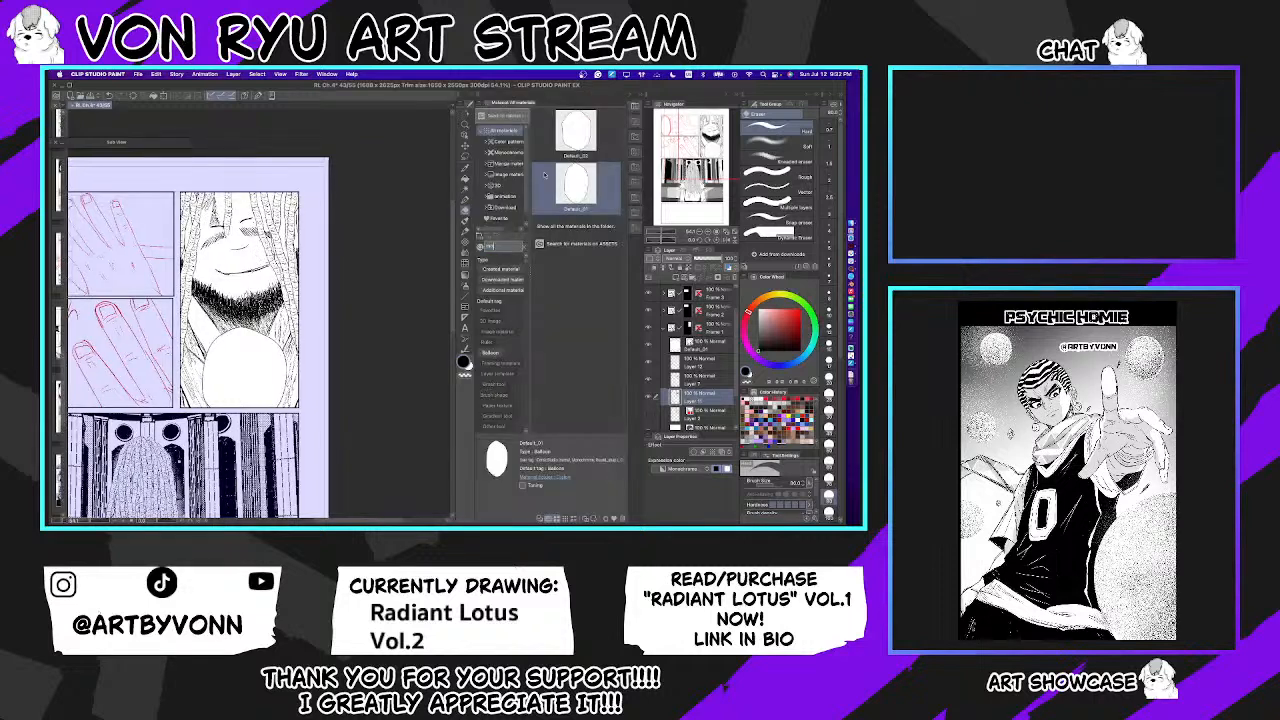
text(uth)
key(Return)
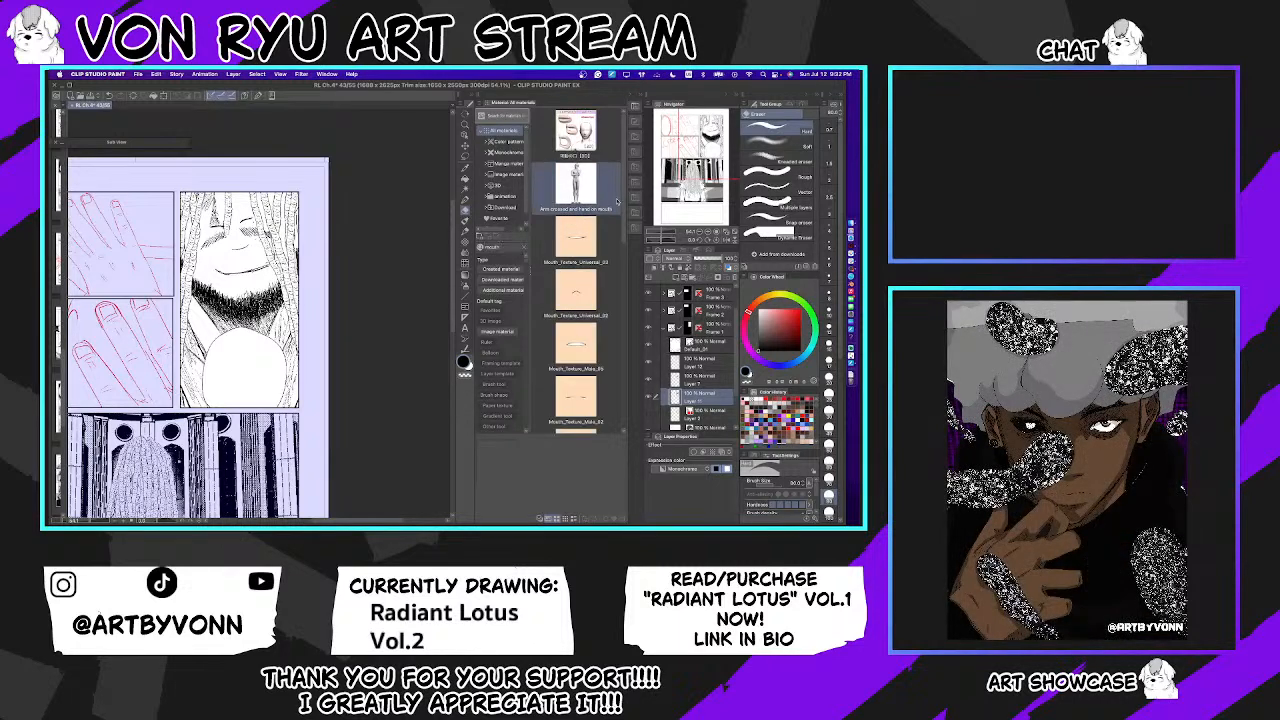
scroll(616, 258, down, 3)
scroll(616, 258, down, 6)
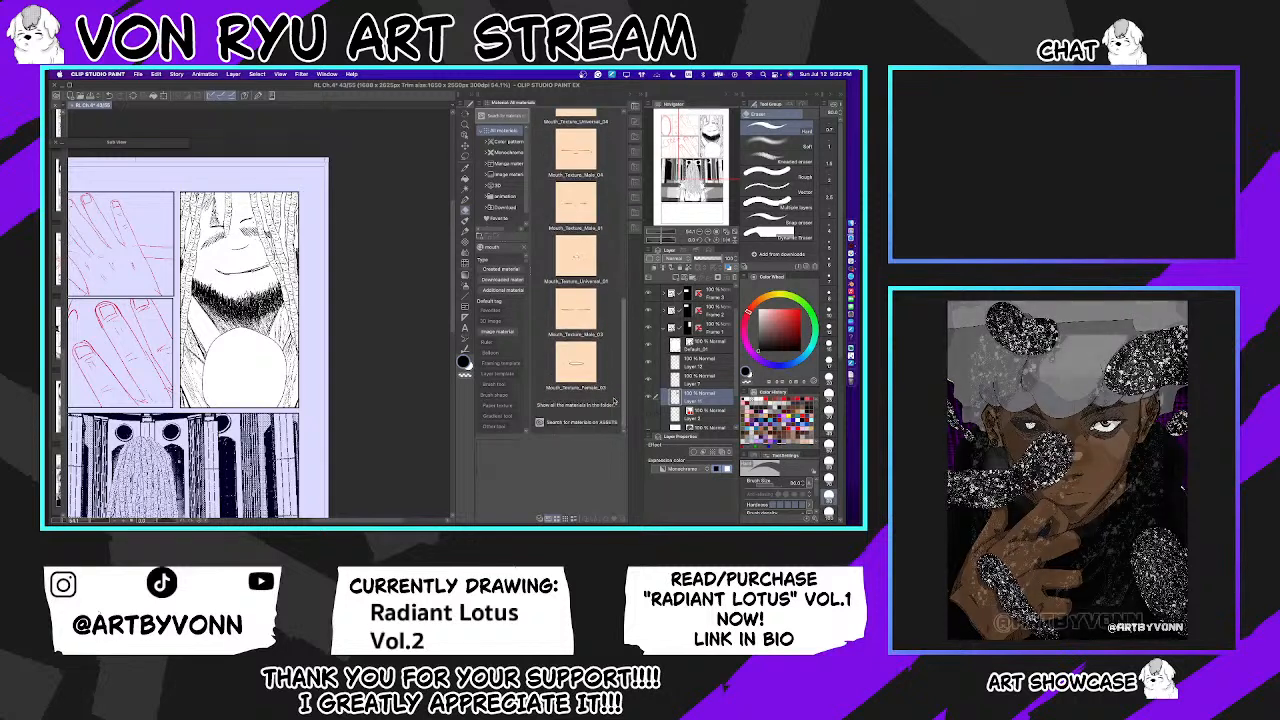
scroll(606, 340, up, 2)
scroll(606, 300, up, 3)
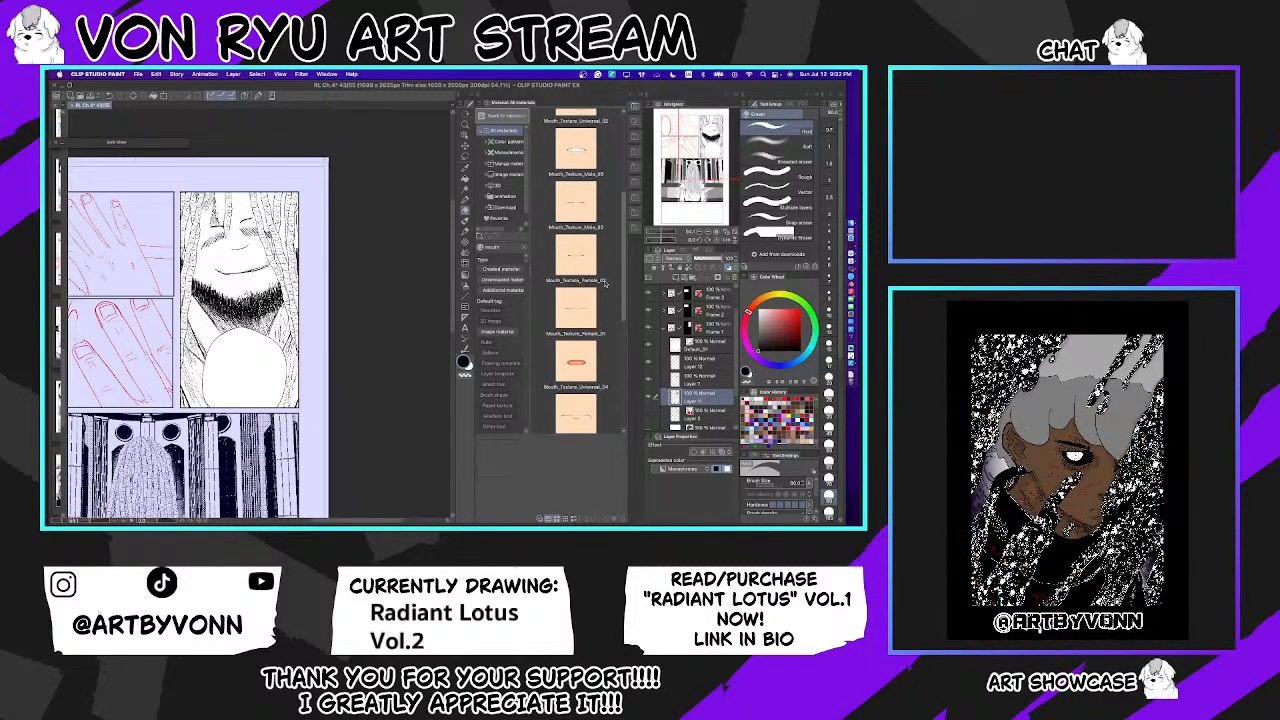
scroll(609, 252, up, 3)
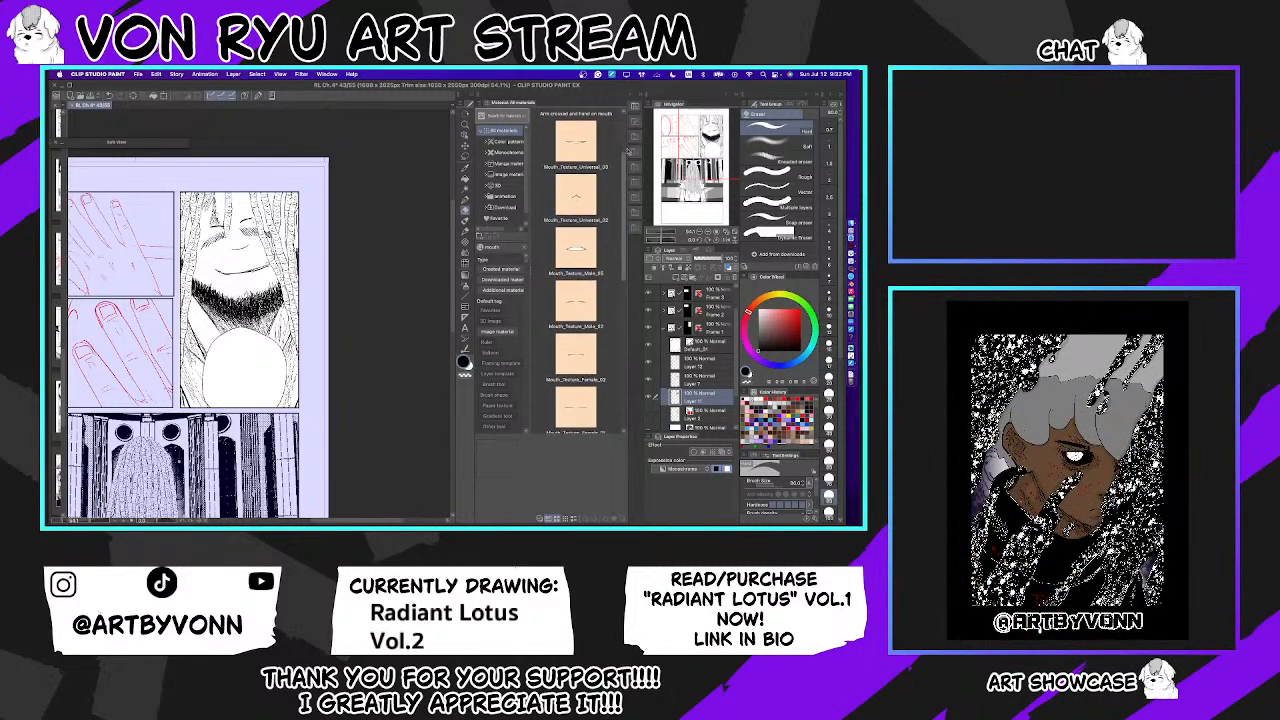
scroll(623, 254, down, 1)
drag(575, 233, 250, 375)
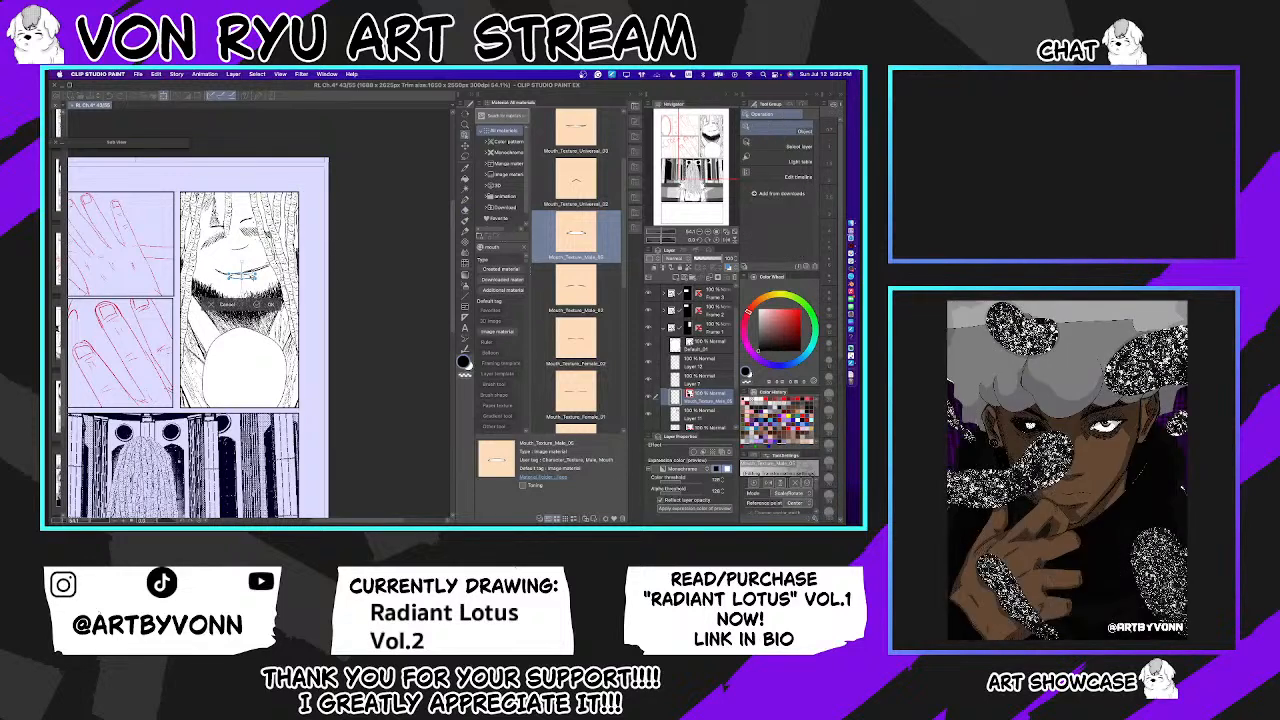
mouse_move(240, 273)
mouse_down()
mouse_move(240, 259)
mouse_move(250, 264)
mouse_move(228, 256)
mouse_up()
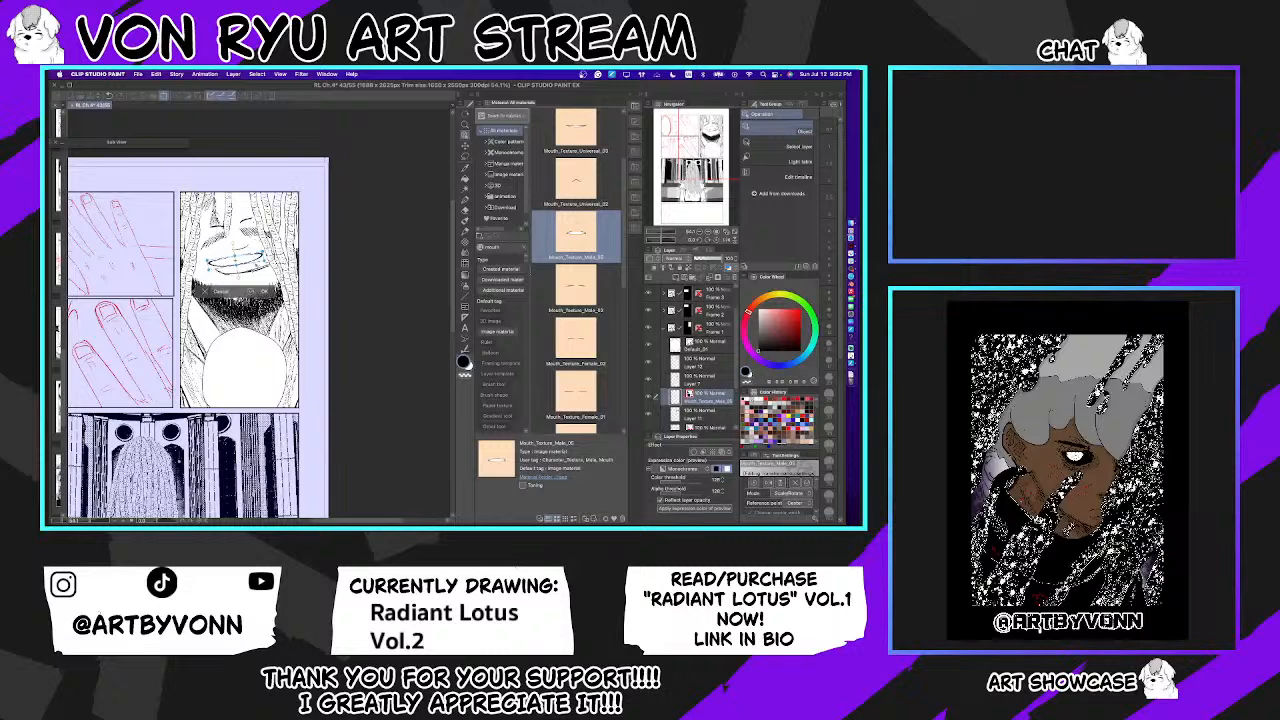
click(229, 293)
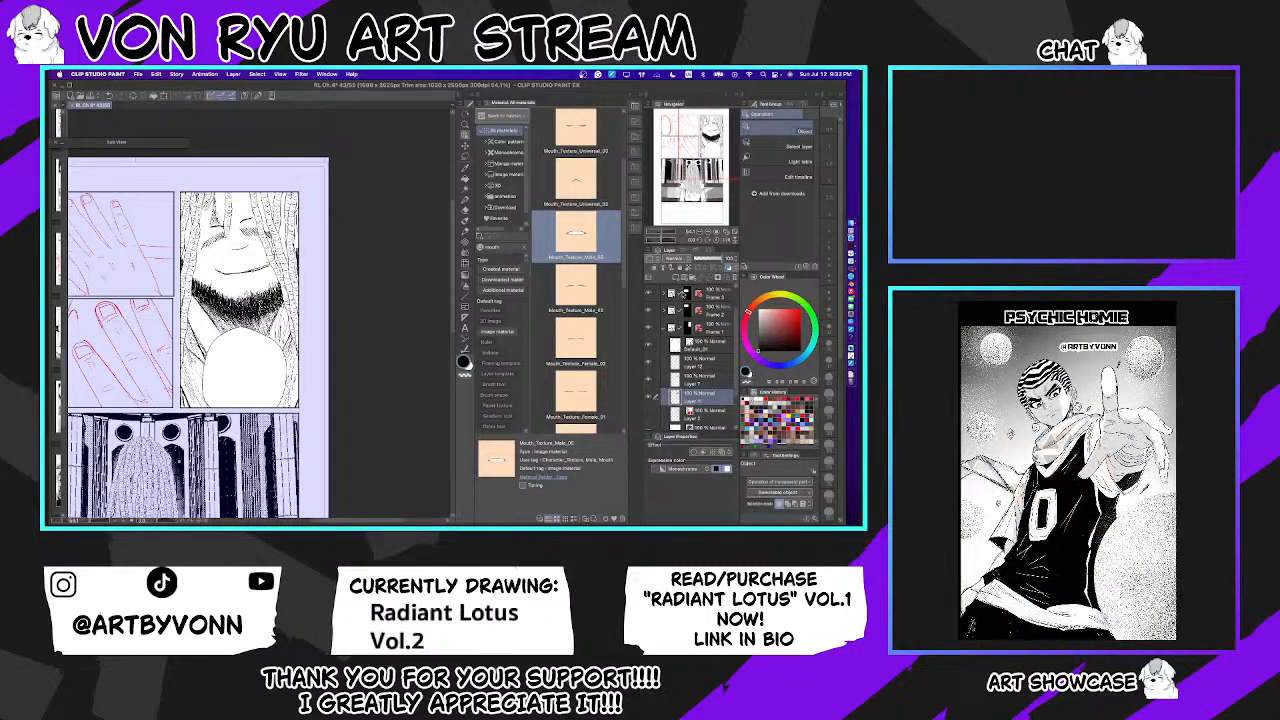
Step: Show the red sketch layer, ink the upper lip above the smile curve with the pen, redoing unsatisfactory strokes, and hide the sketch again
click(648, 416)
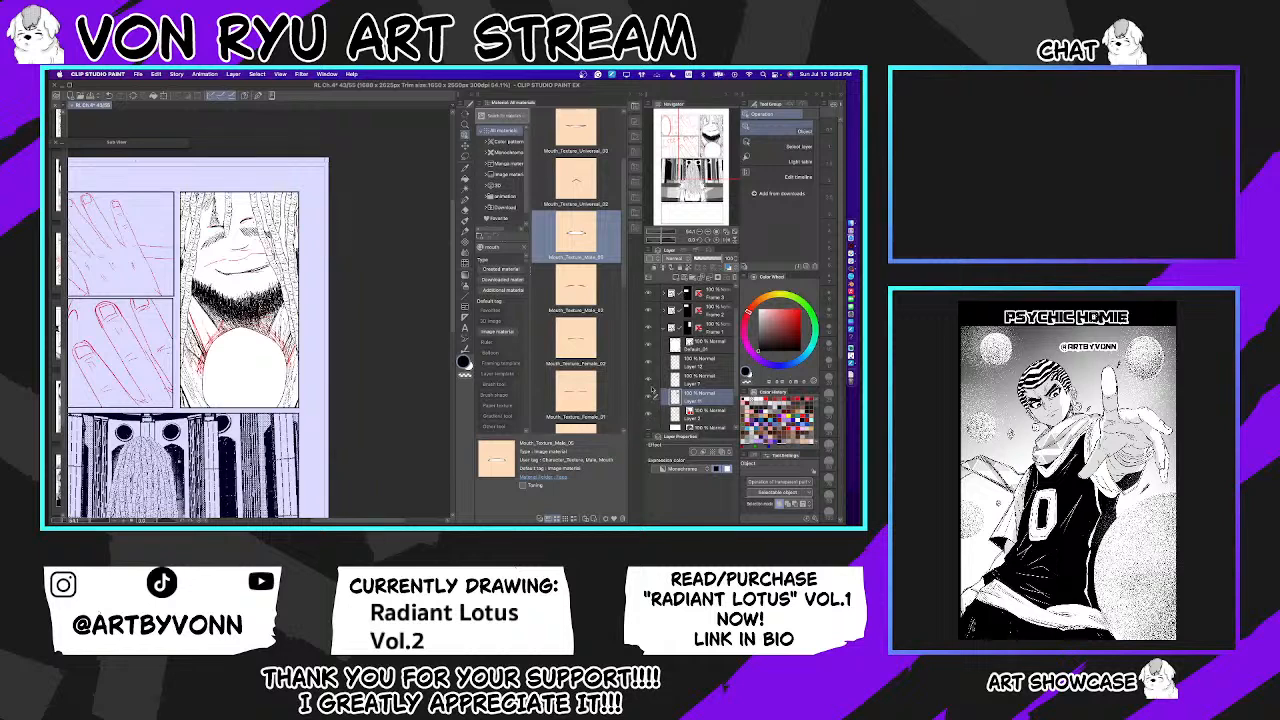
key(p)
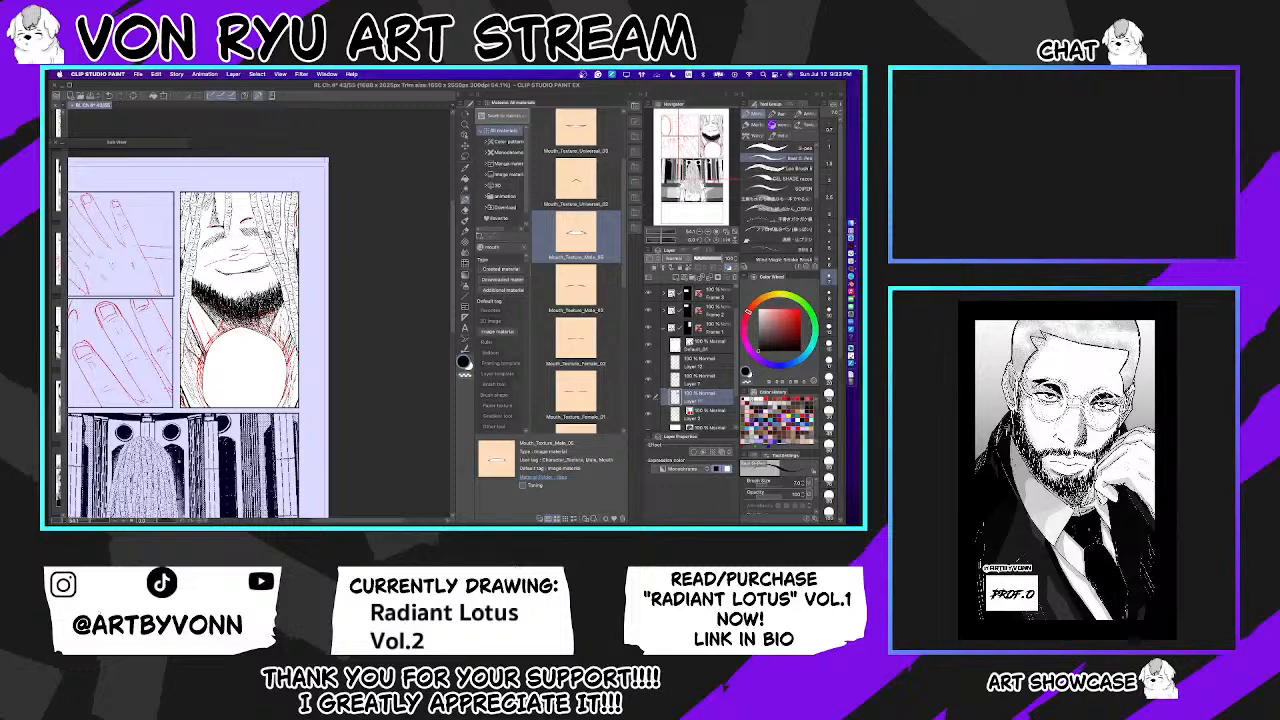
drag(215, 267, 254, 256)
key(super+z)
key(super+z)
key(super+z)
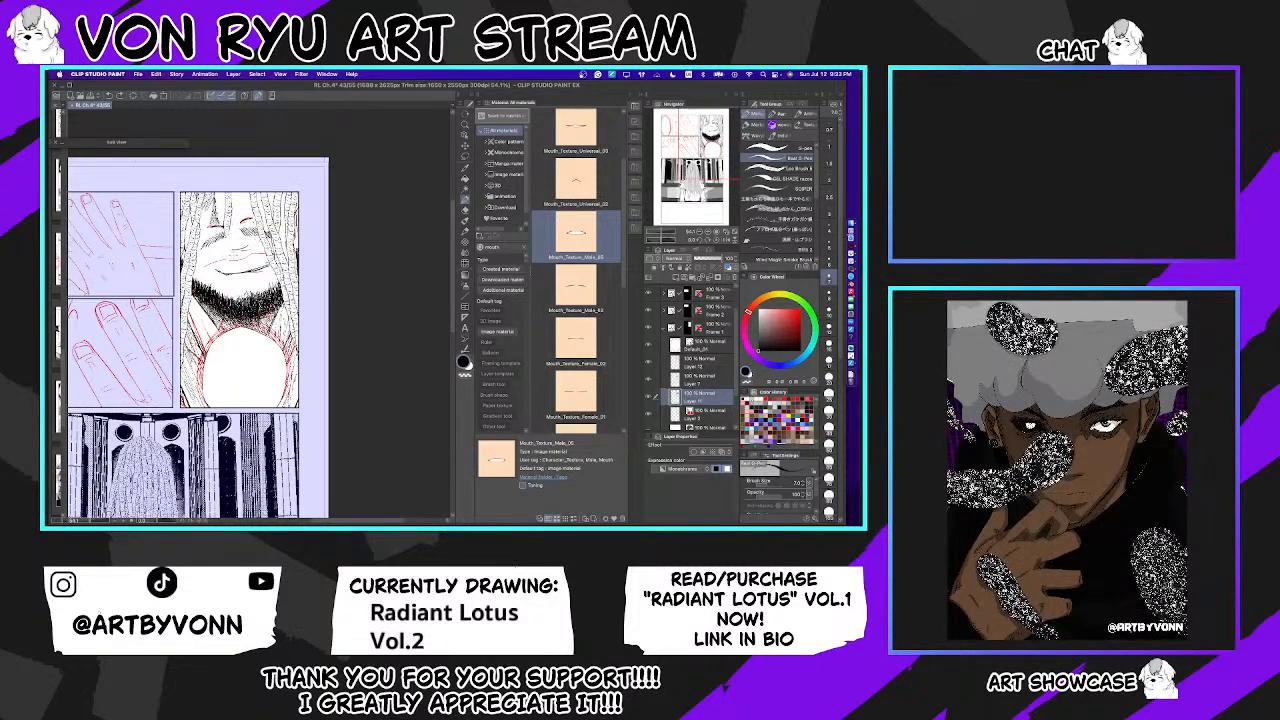
drag(233, 254, 255, 252)
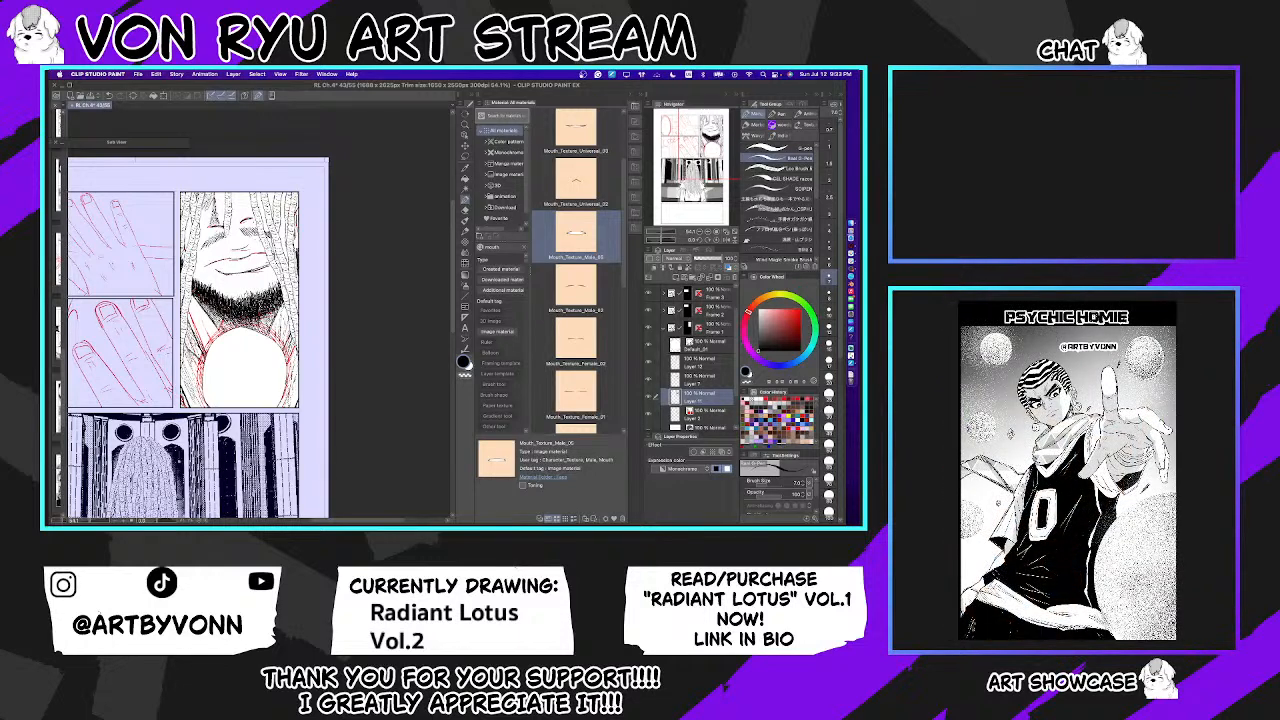
click(648, 411)
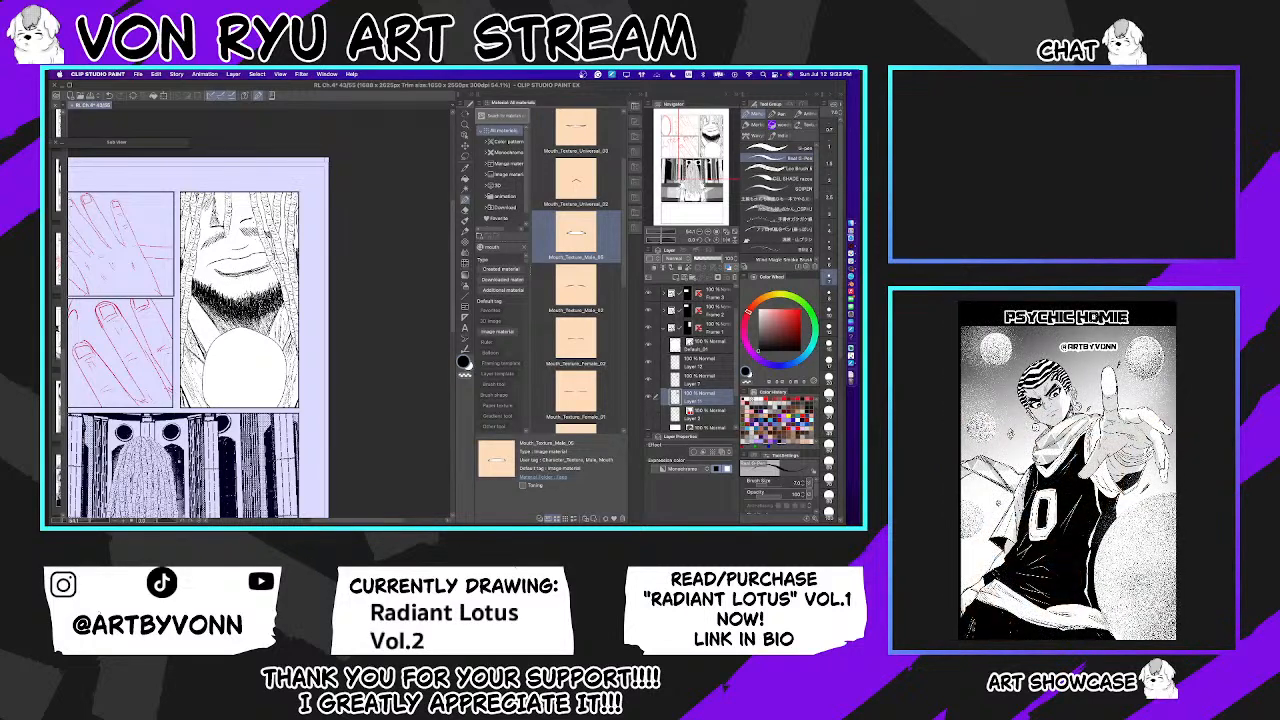
Step: Ink the lower lip line beneath the smile curve on Layer 11
drag(226, 275, 259, 273)
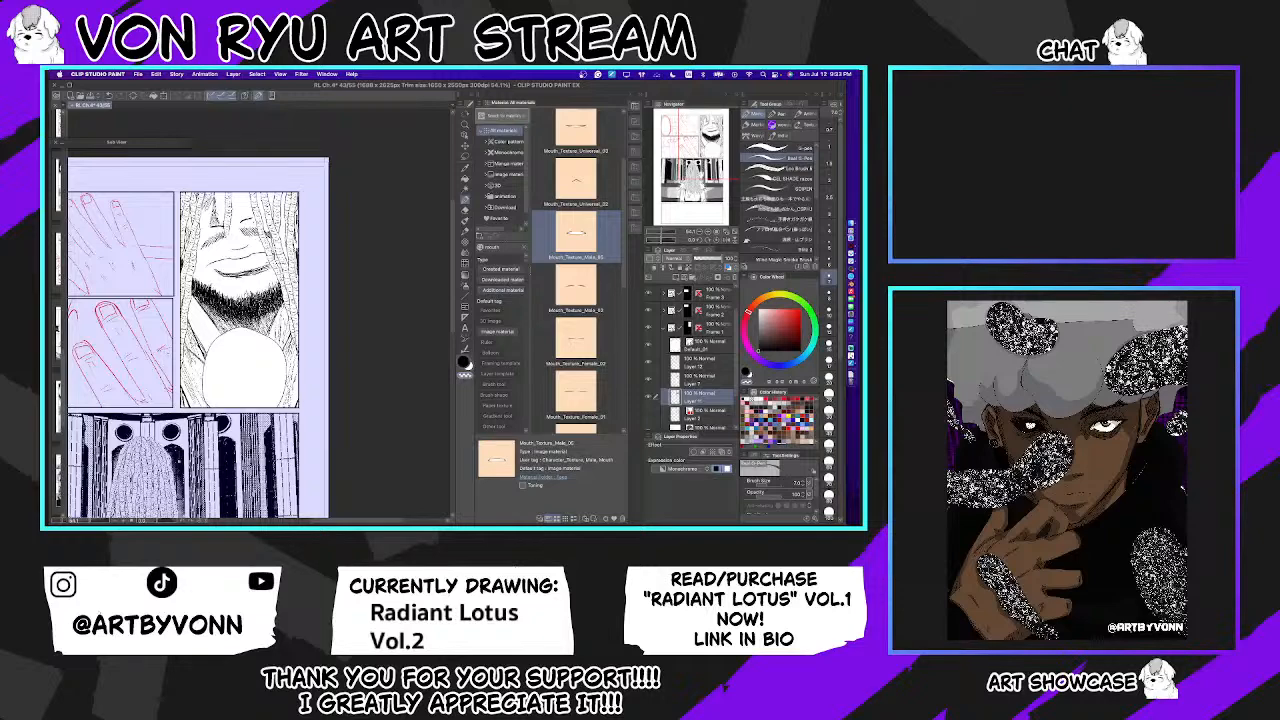
drag(220, 330, 264, 312)
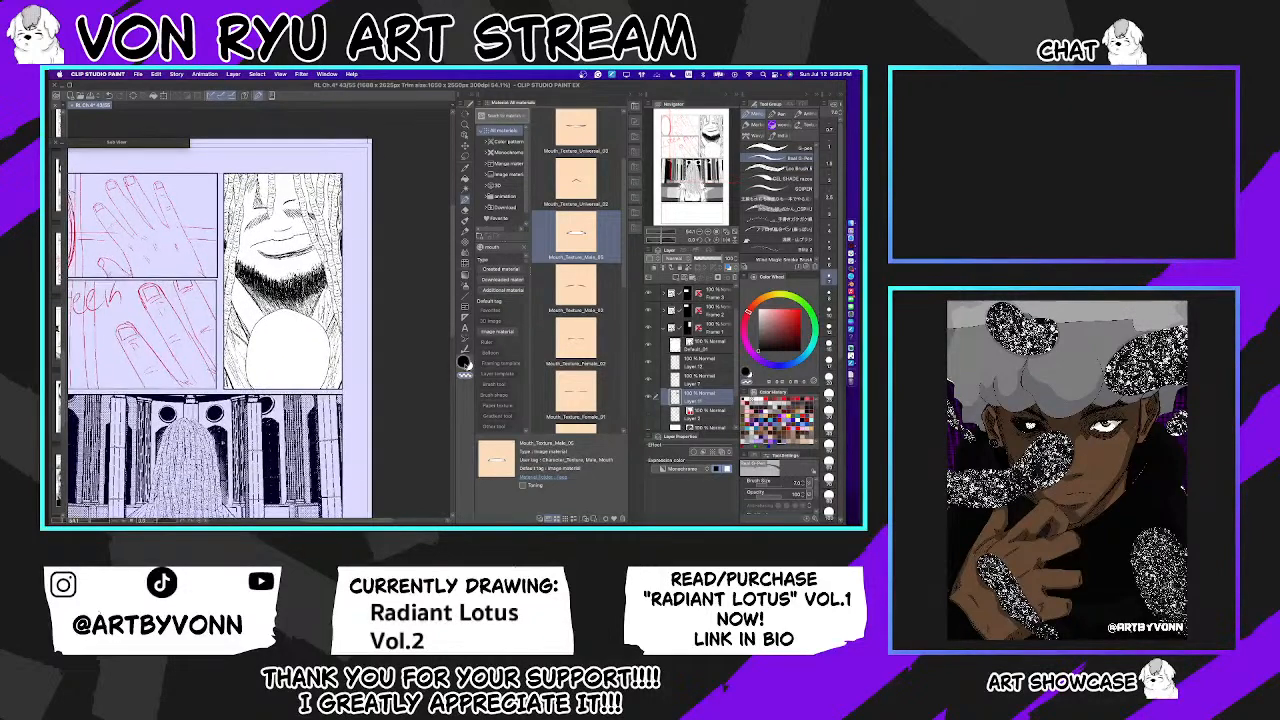
click(465, 339)
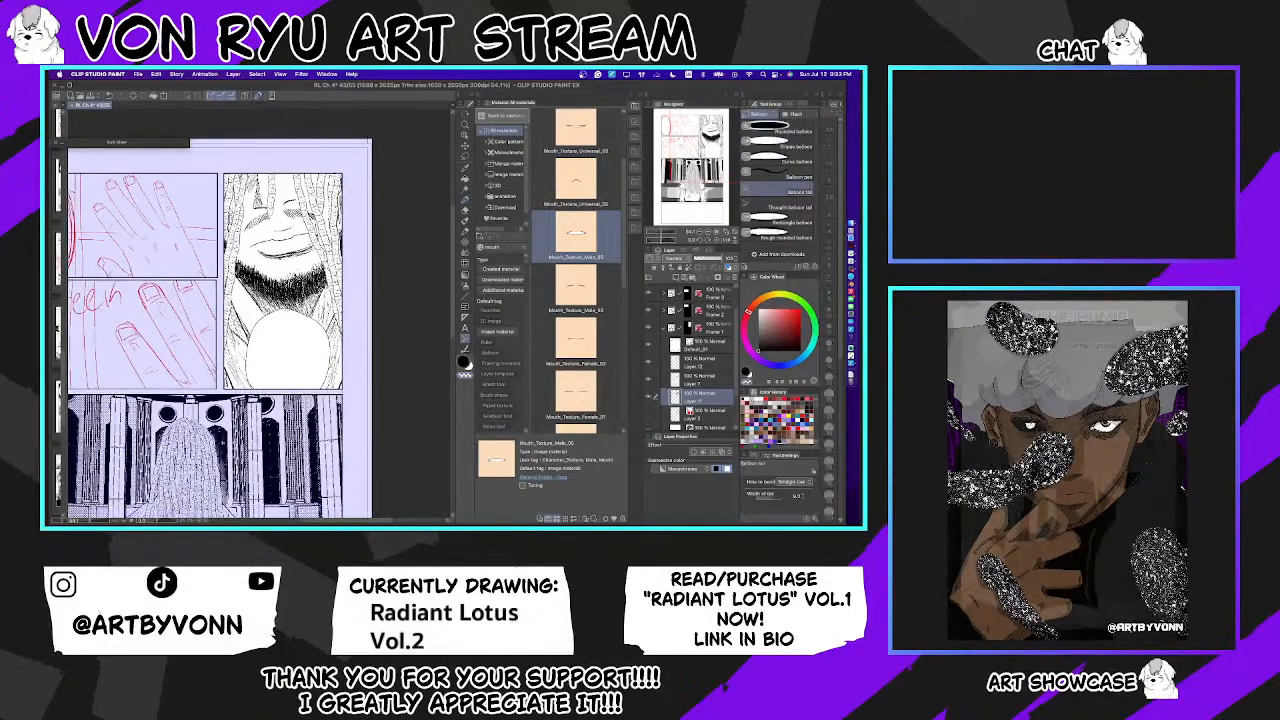
click(706, 345)
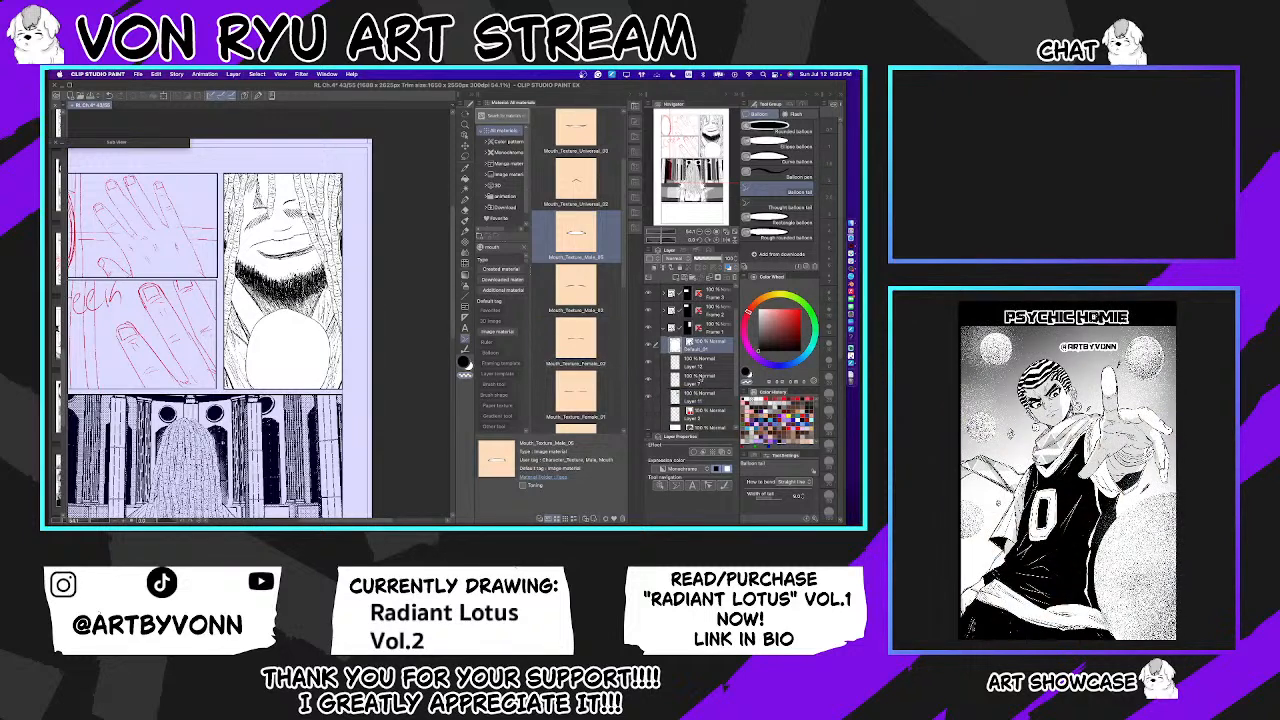
click(706, 397)
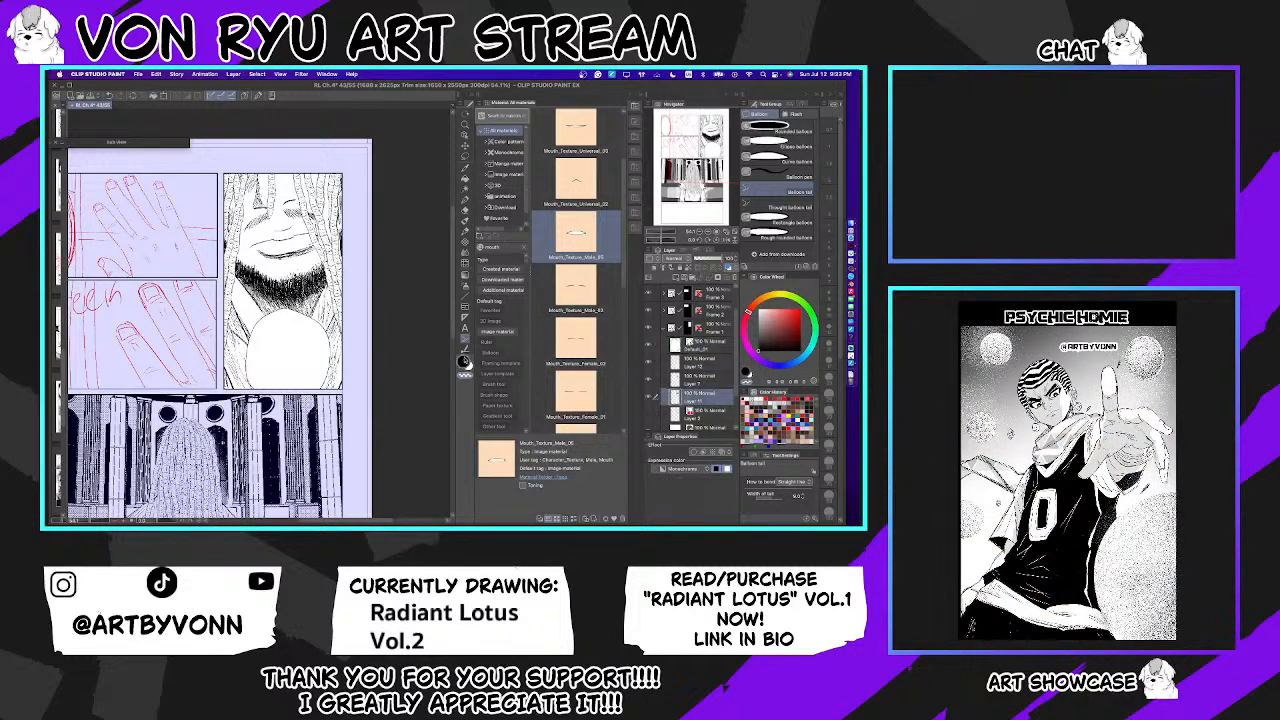
key(p)
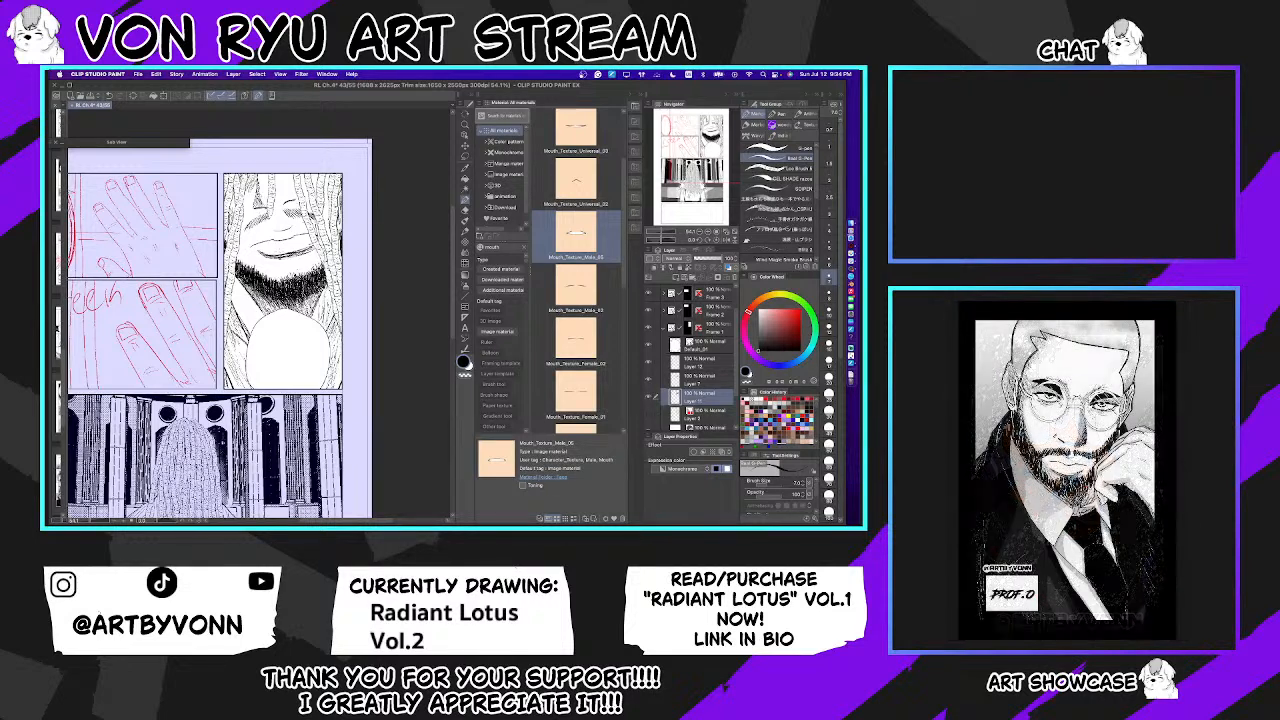
Step: Touch up the lip lines of the bearded face on Layer 11 with the eraser and the pen
key(e)
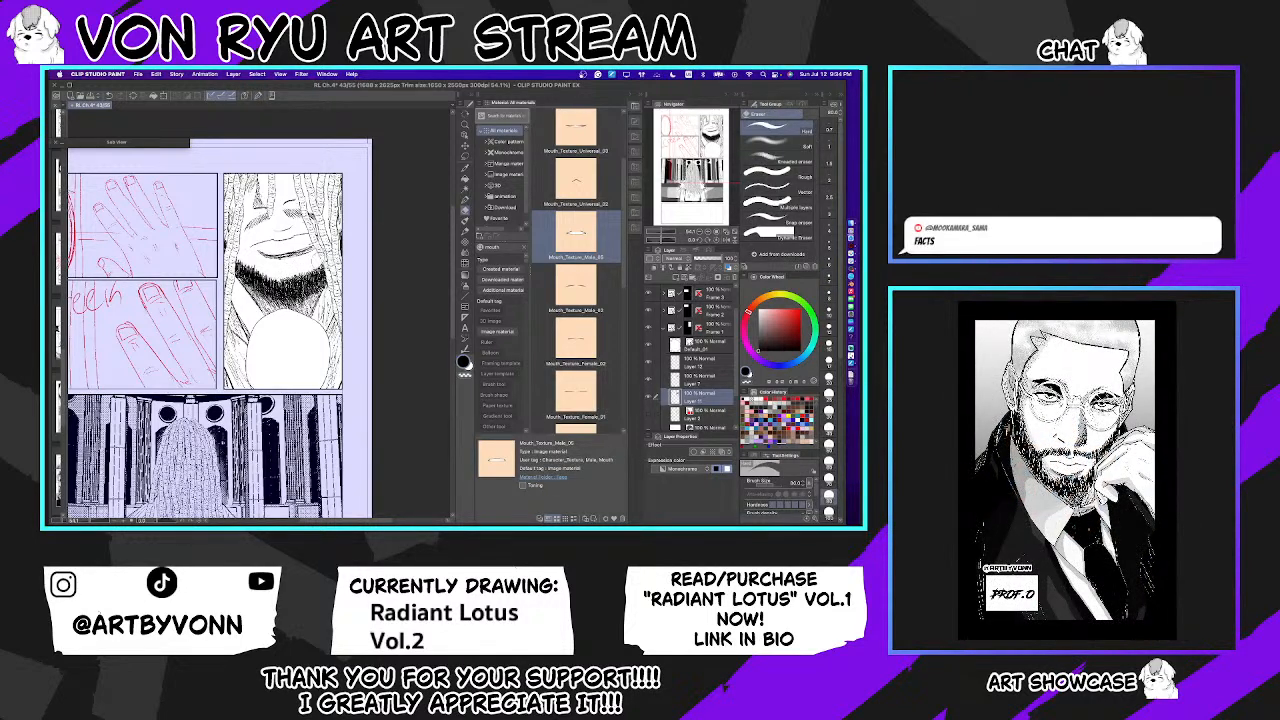
key(p)
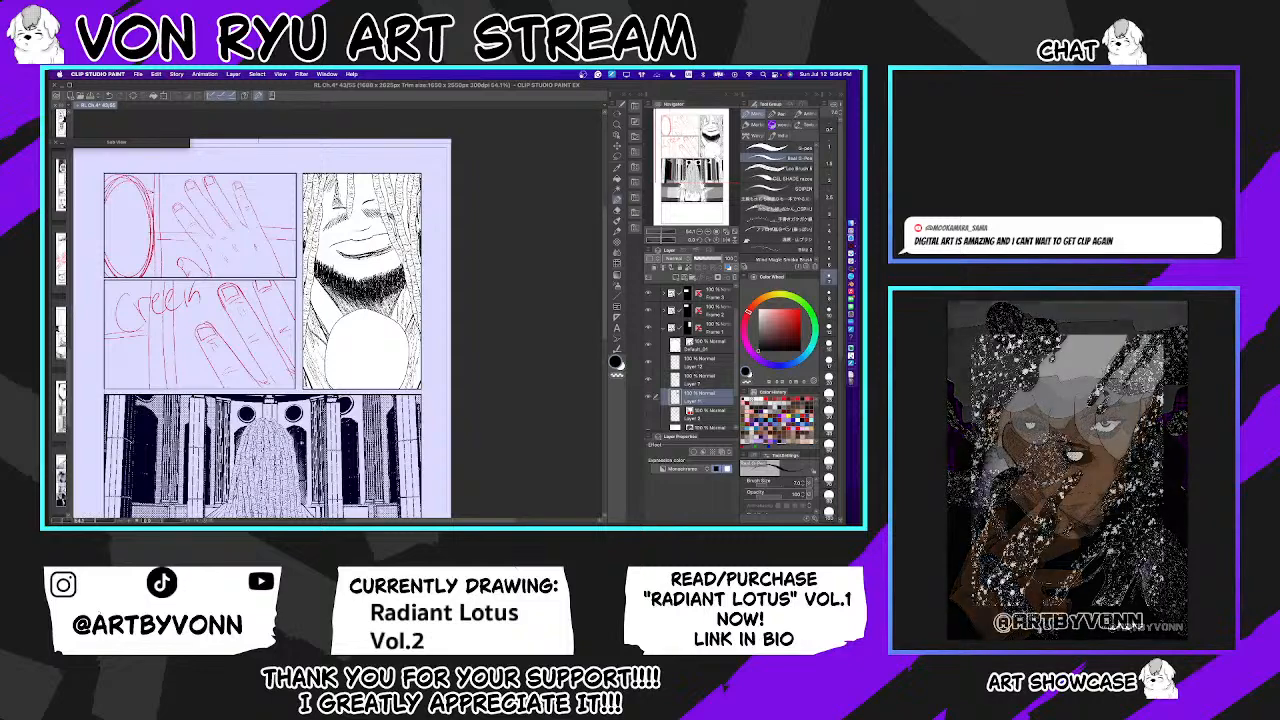
drag(300, 330, 327, 316)
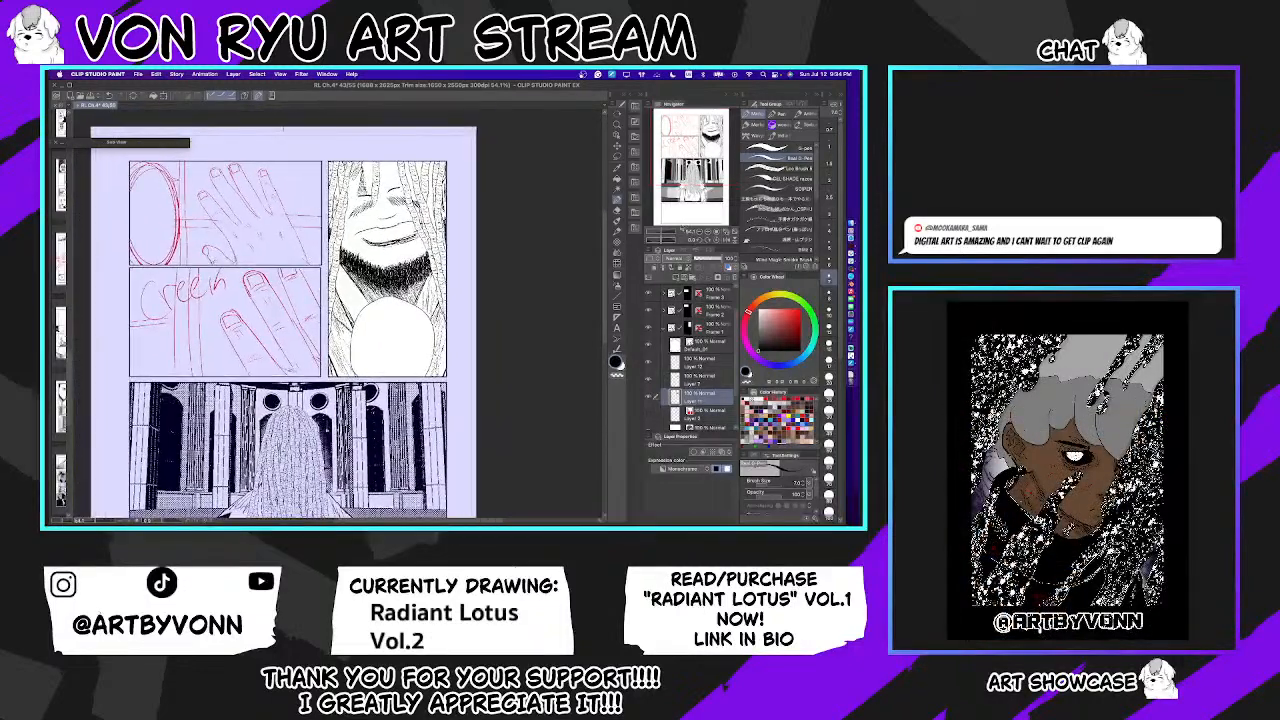
click(727, 232)
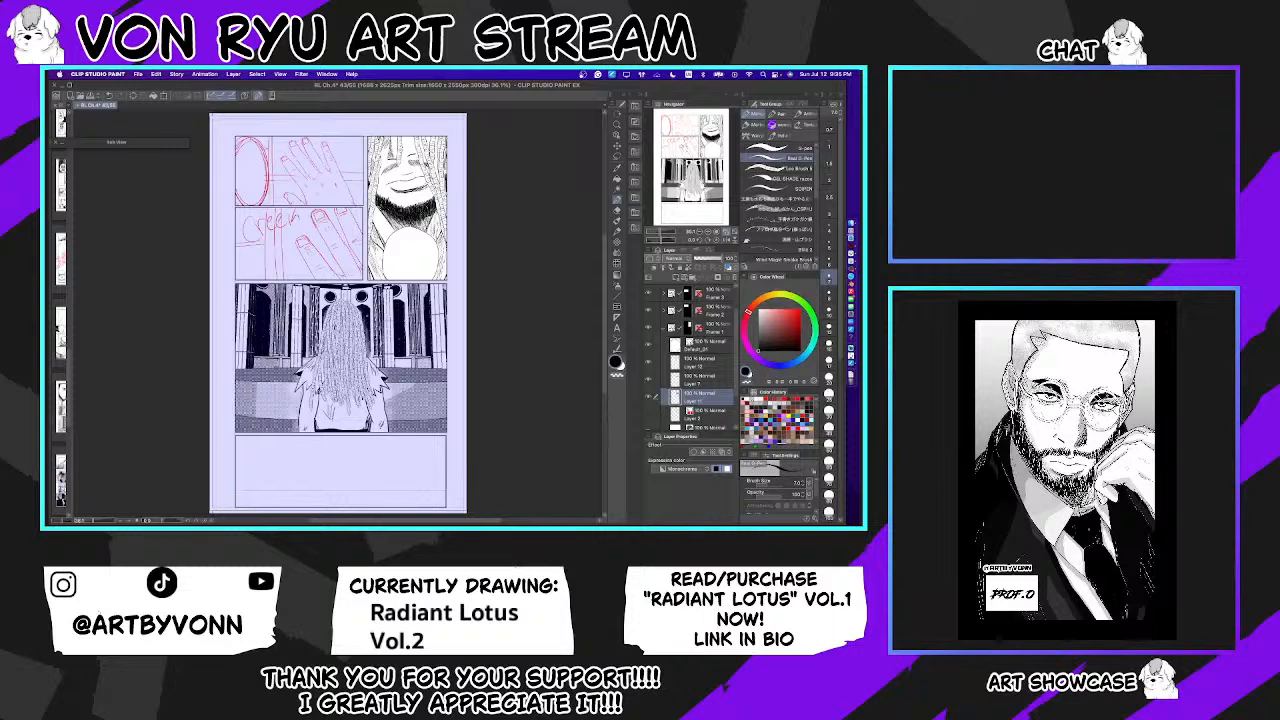
drag(335, 315, 327, 327)
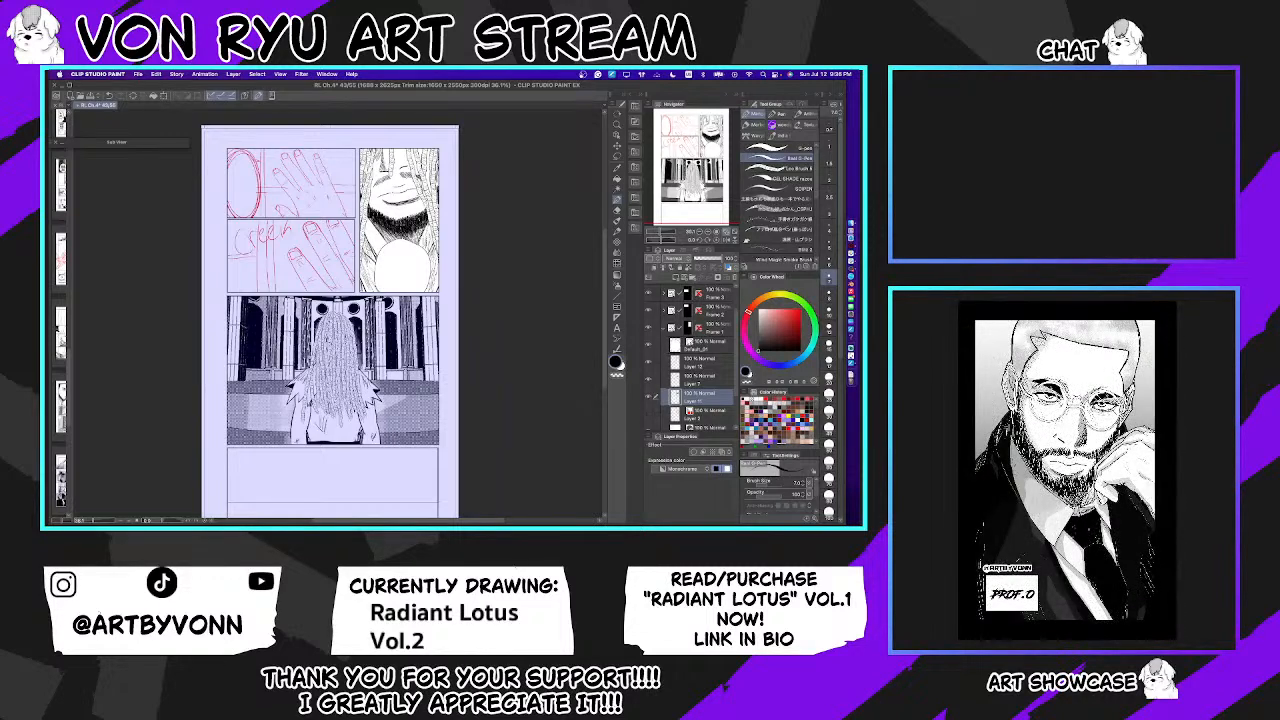
scroll(340, 320, left, 2)
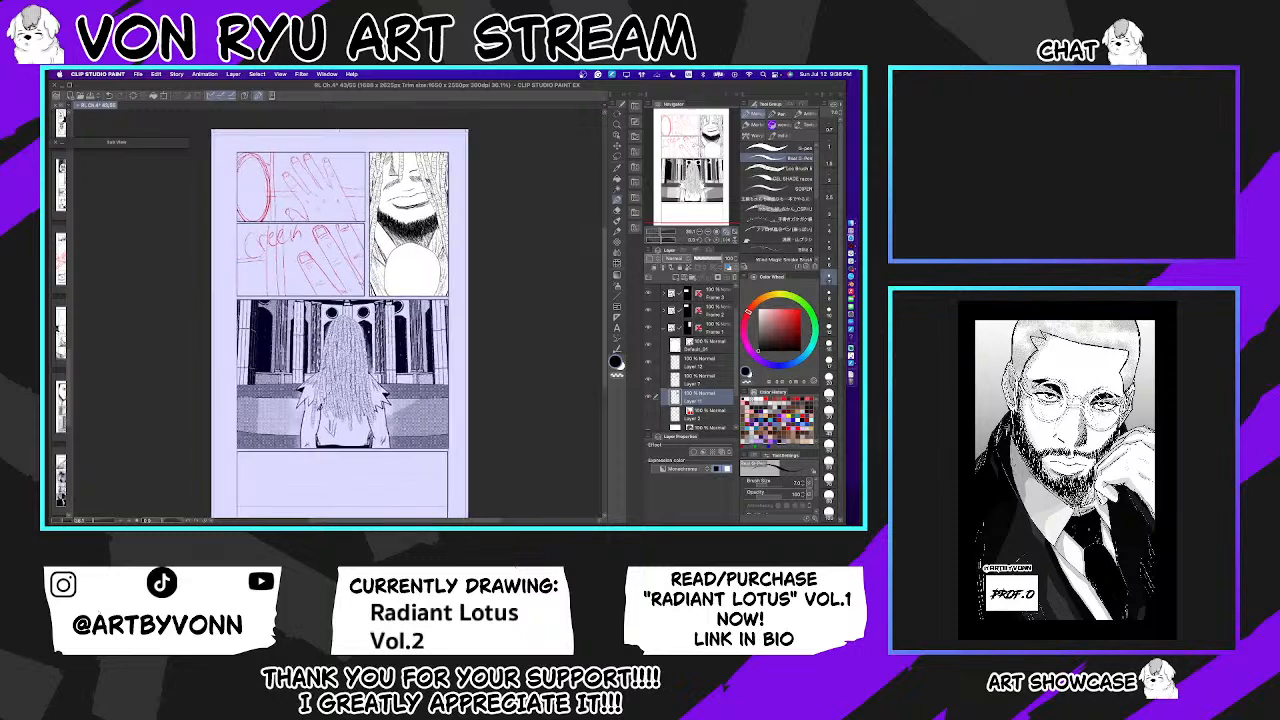
scroll(347, 320, down, 1)
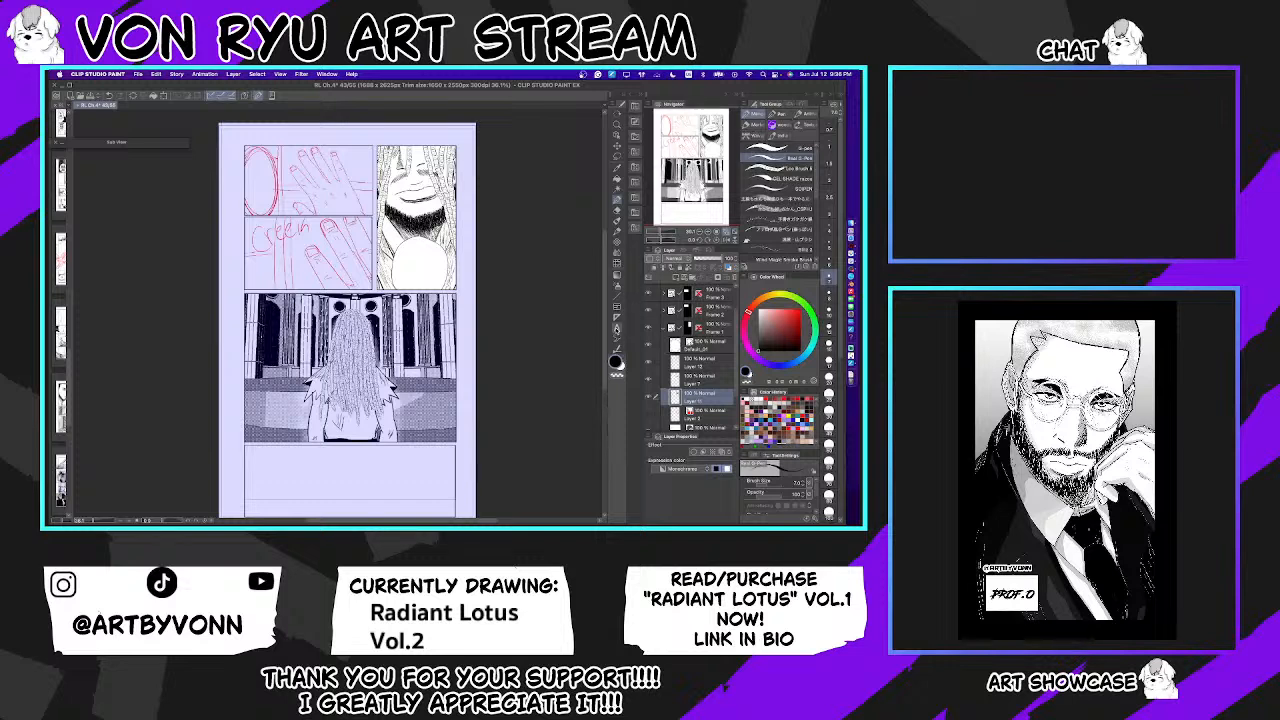
Step: Add dialogue text reading "THE WORST CASE SCENARIO" over two lines and move it onto the speech balloon
click(620, 327)
click(420, 246)
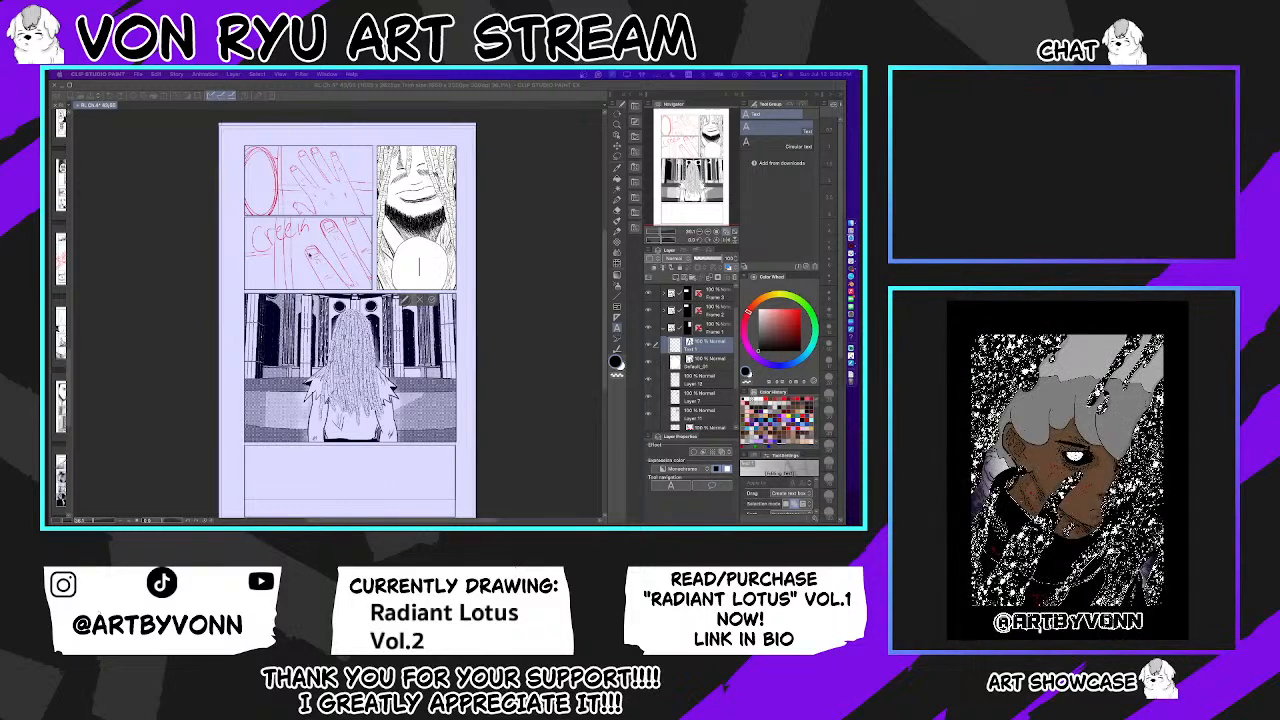
click(419, 265)
text(TH)
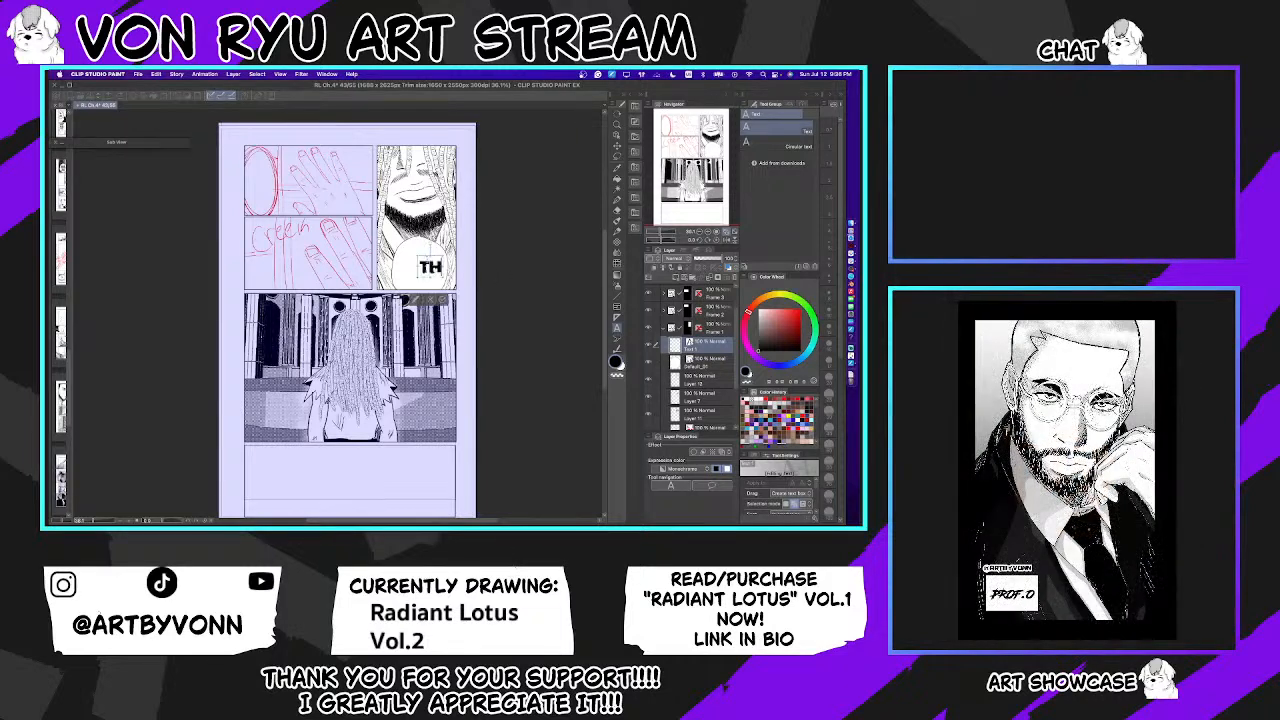
text(E)
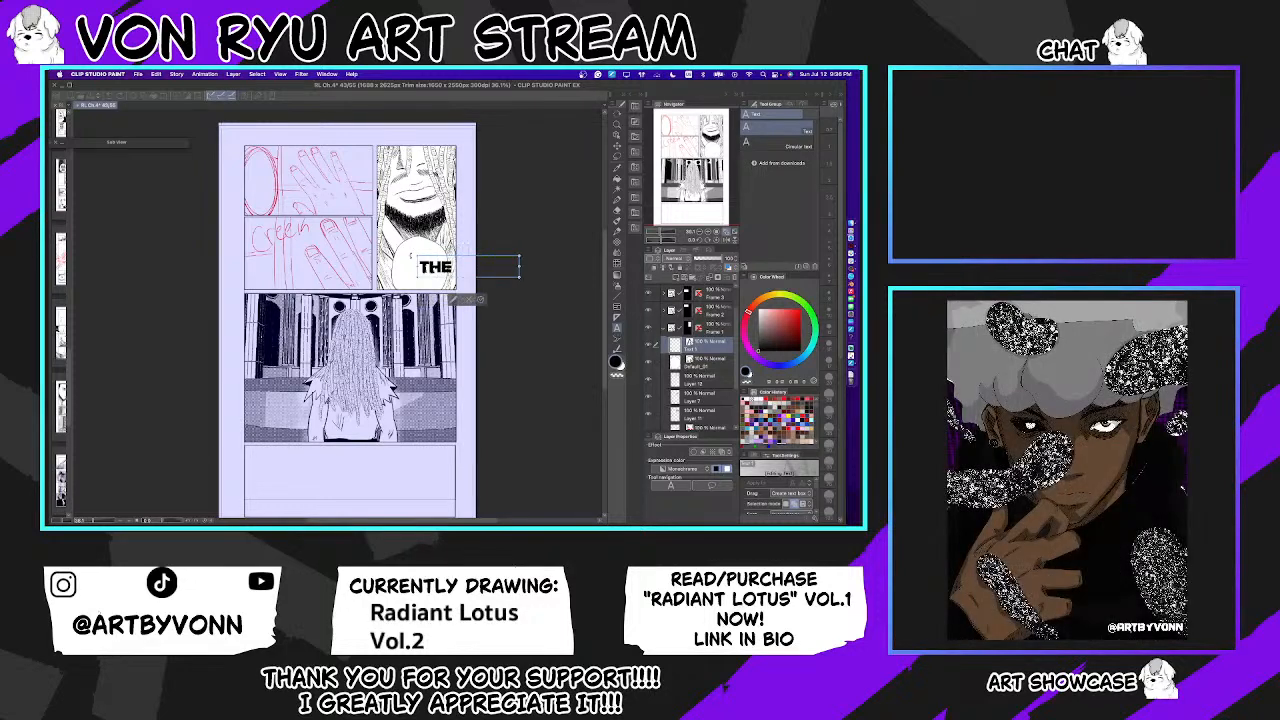
key(Return)
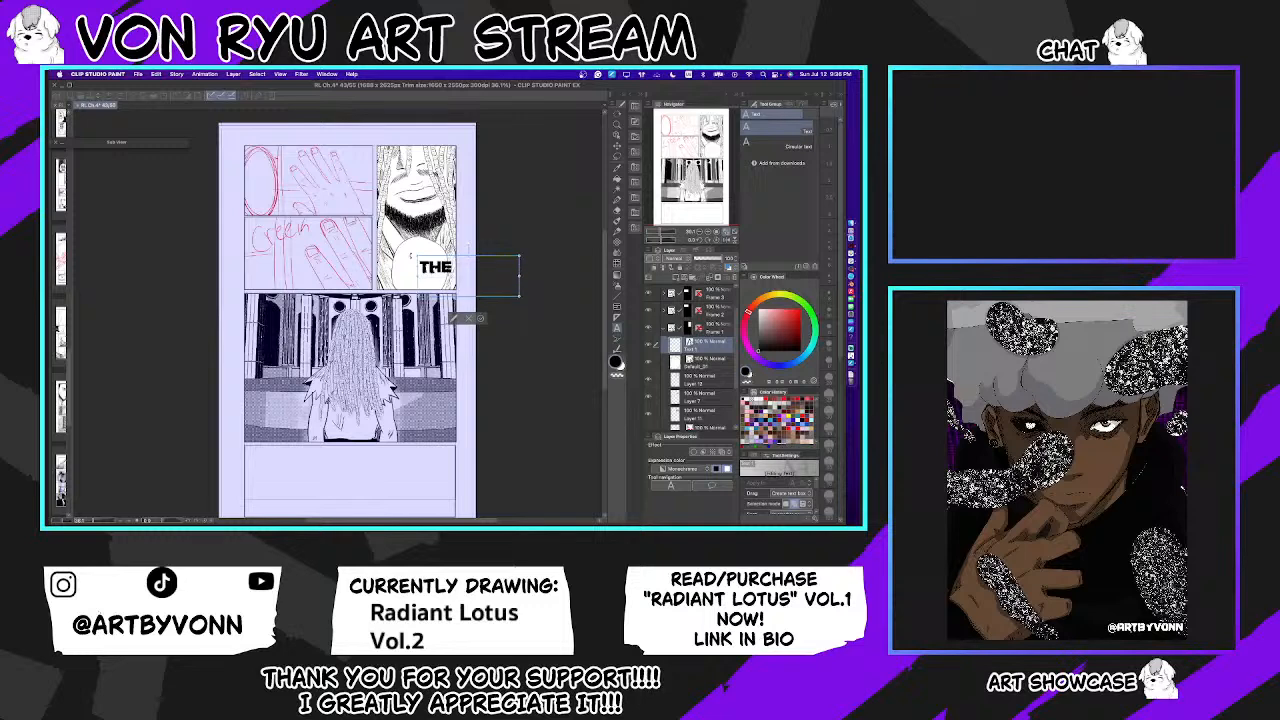
text(CA)
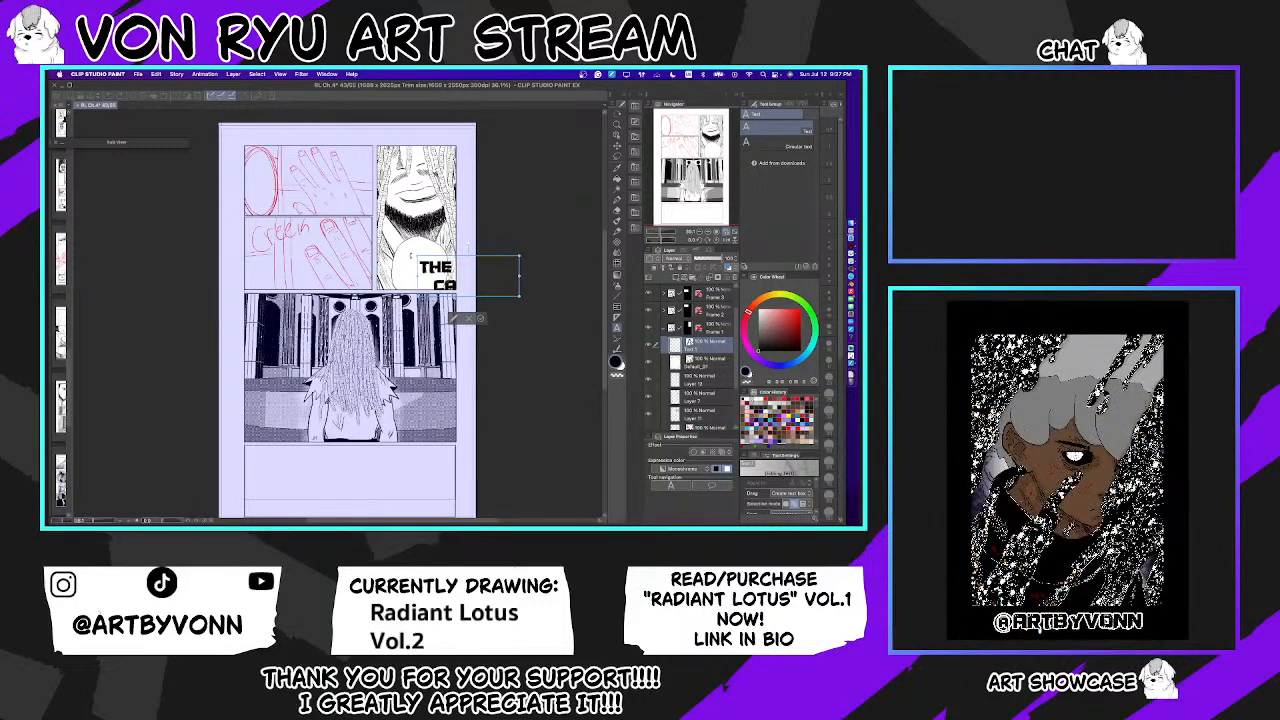
text(SI)
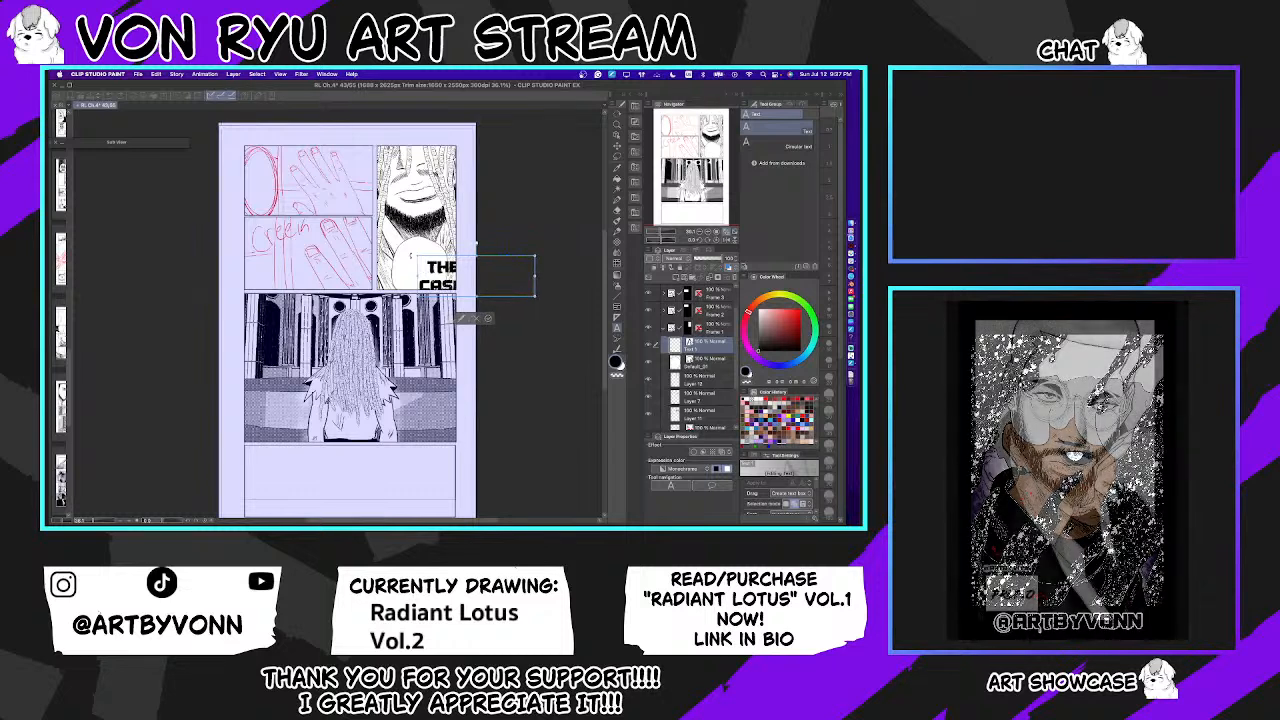
drag(515, 297, 450, 273)
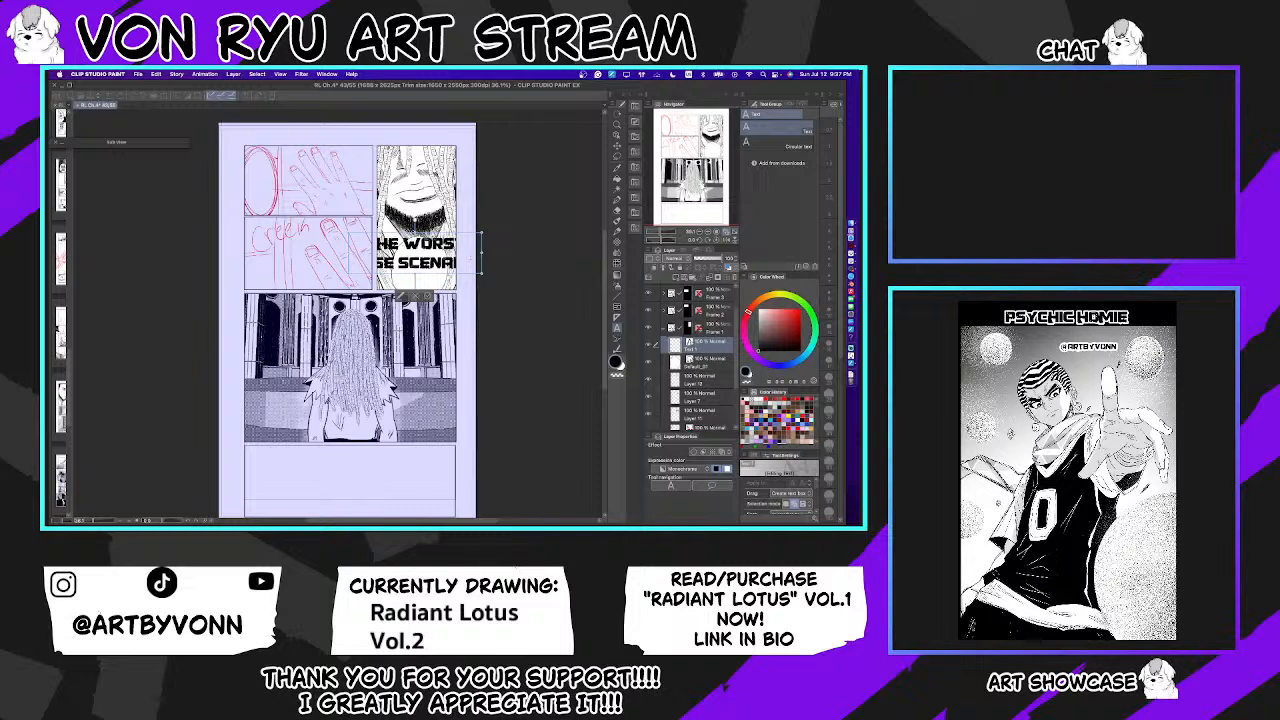
Step: Add the third line "IS THAT" to the dialogue and scale the text down to fit inside the speech balloon
text(S)
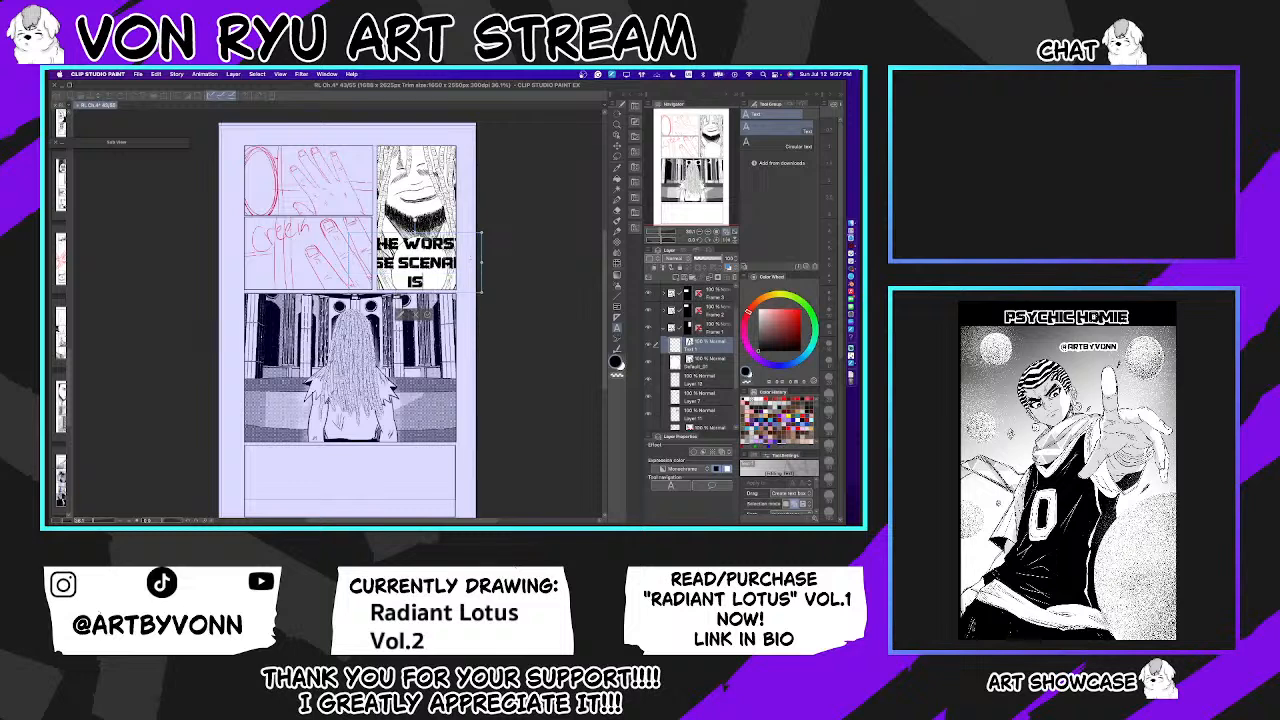
text(CENAI IS THAT)
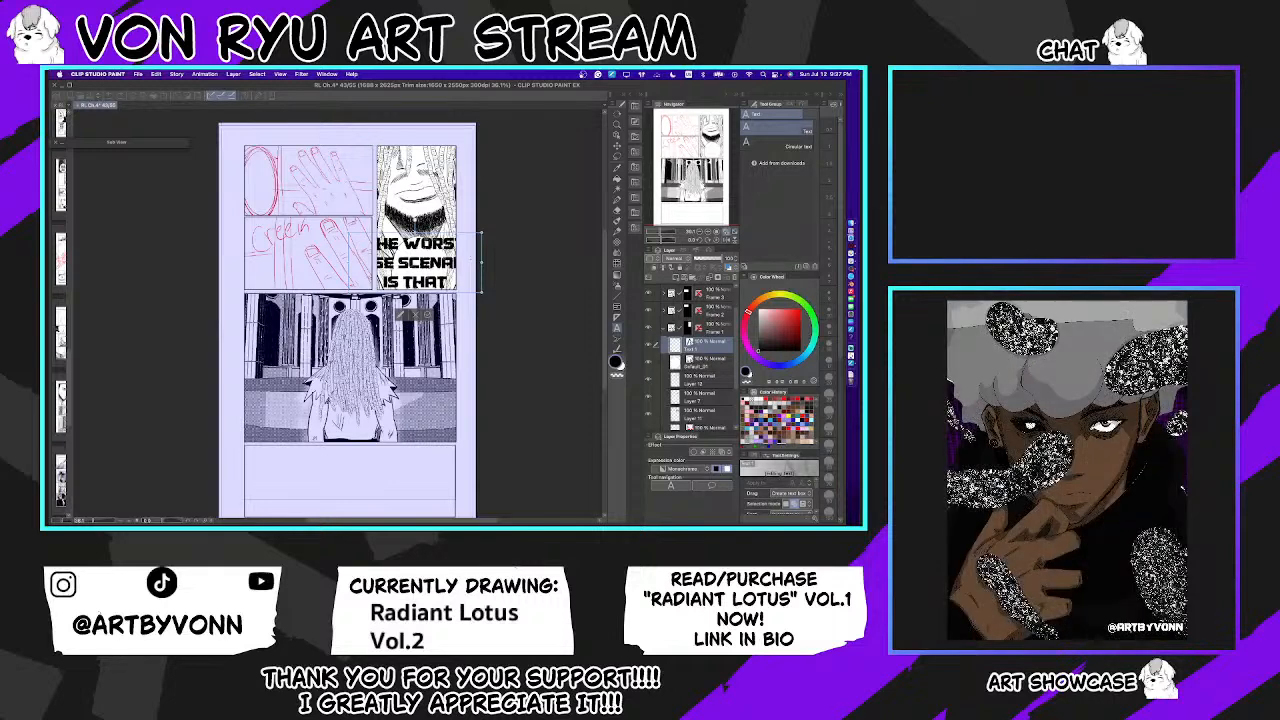
key(Return)
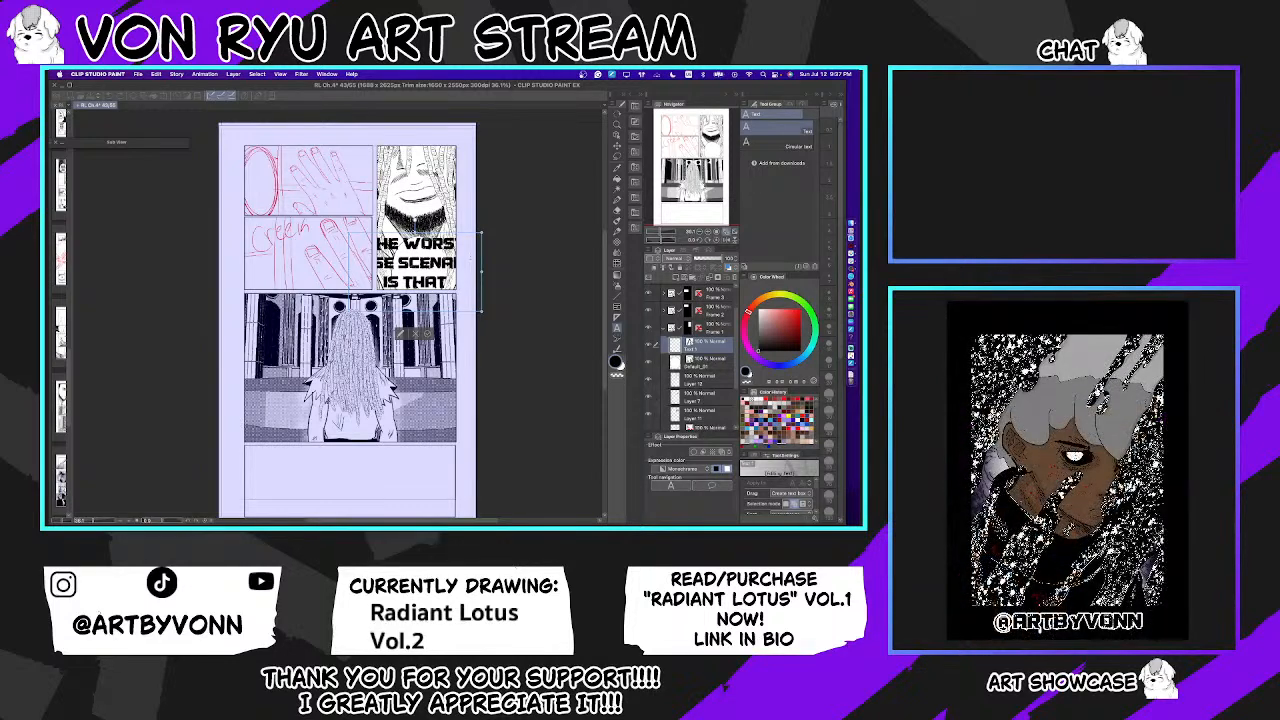
drag(481, 311, 440, 279)
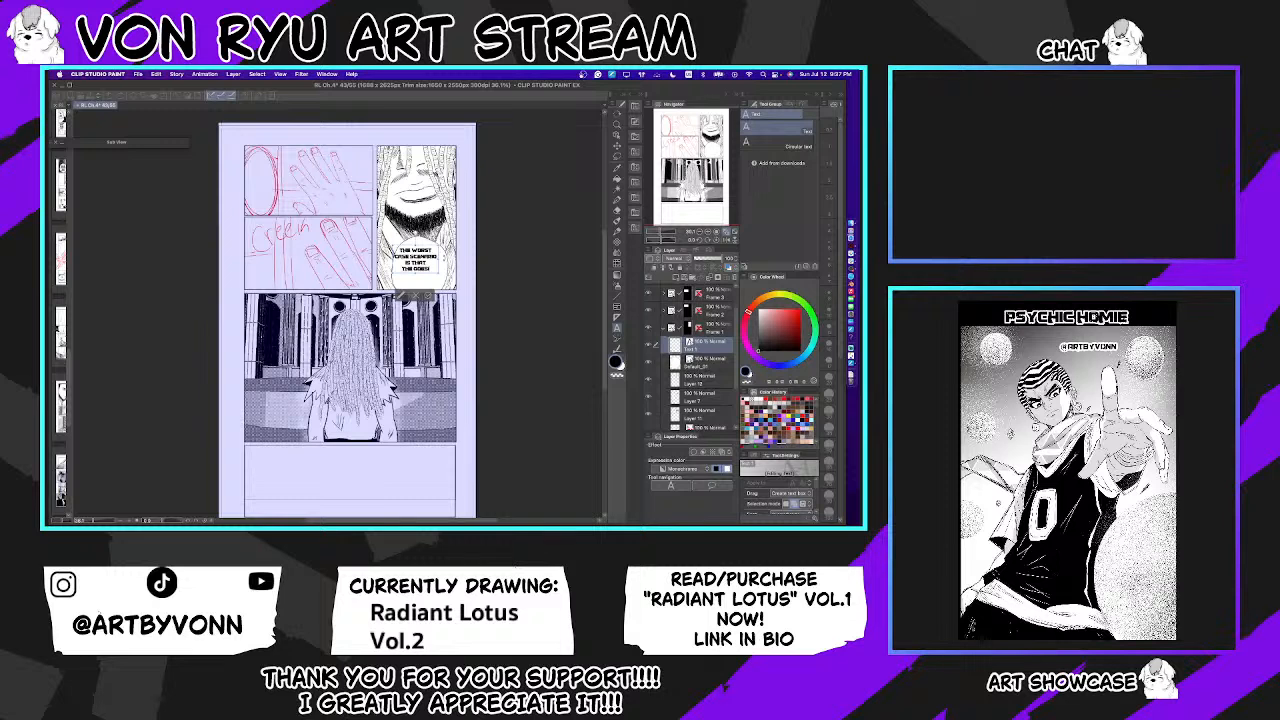
Step: Correct the dialogue's fourth line to "THE GOSEI" and add the line "WILL ORDER" below it
key(BackSpace)
key(BackSpace)
key(BackSpace)
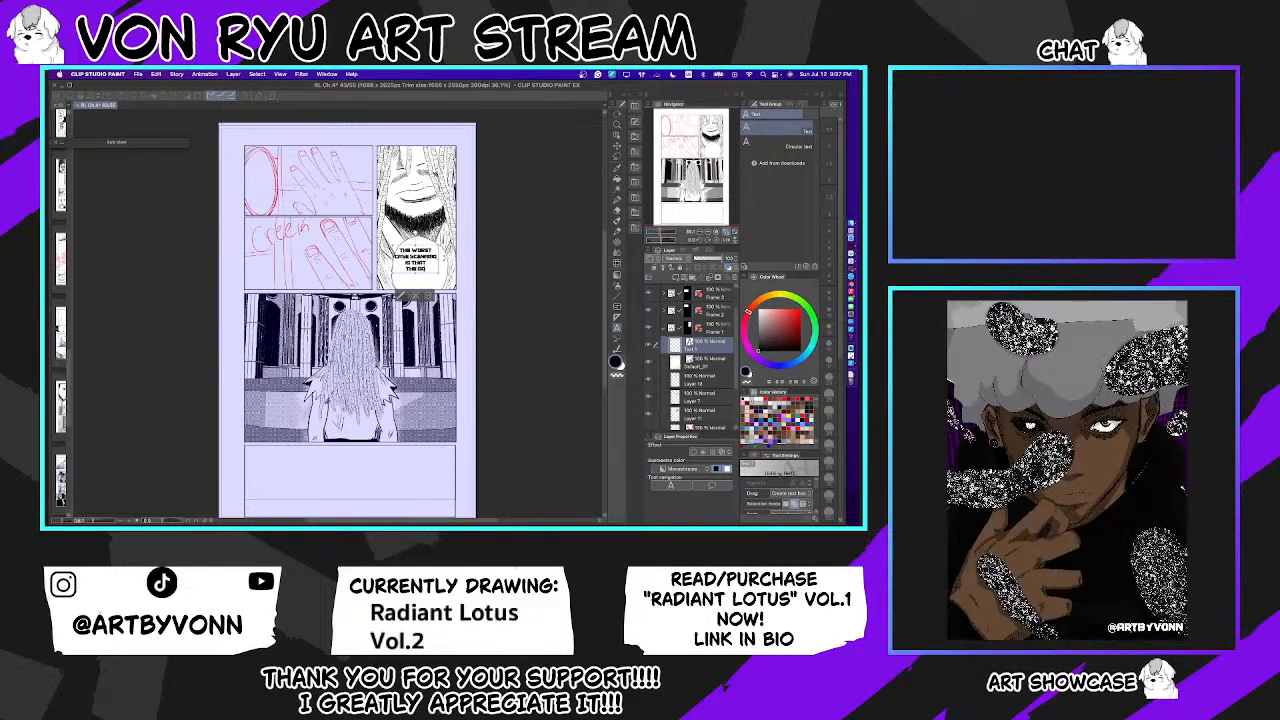
text(SE!)
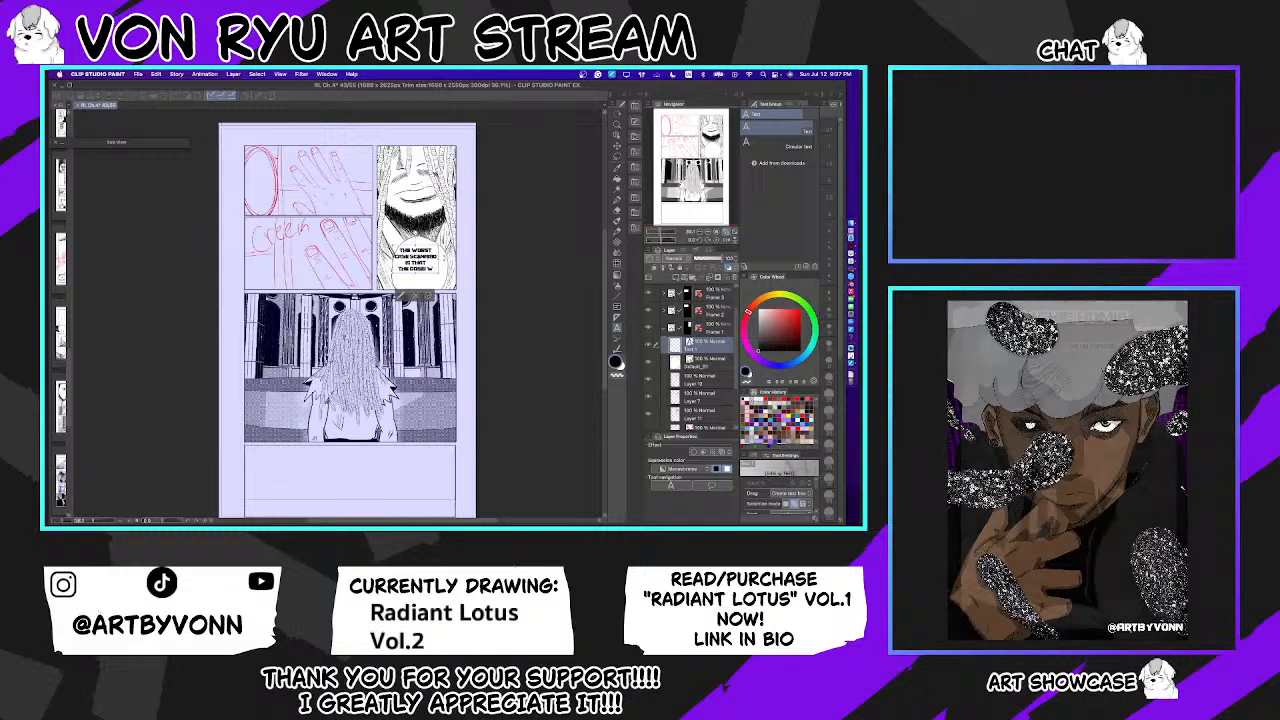
key(BackSpace)
text(WILL)
key(BackSpace)
key(BackSpace)
key(BackSpace)
key(BackSpace)
key(BackSpace)
text(!)
key(Return)
text(WILL BE OR)
text(DER )
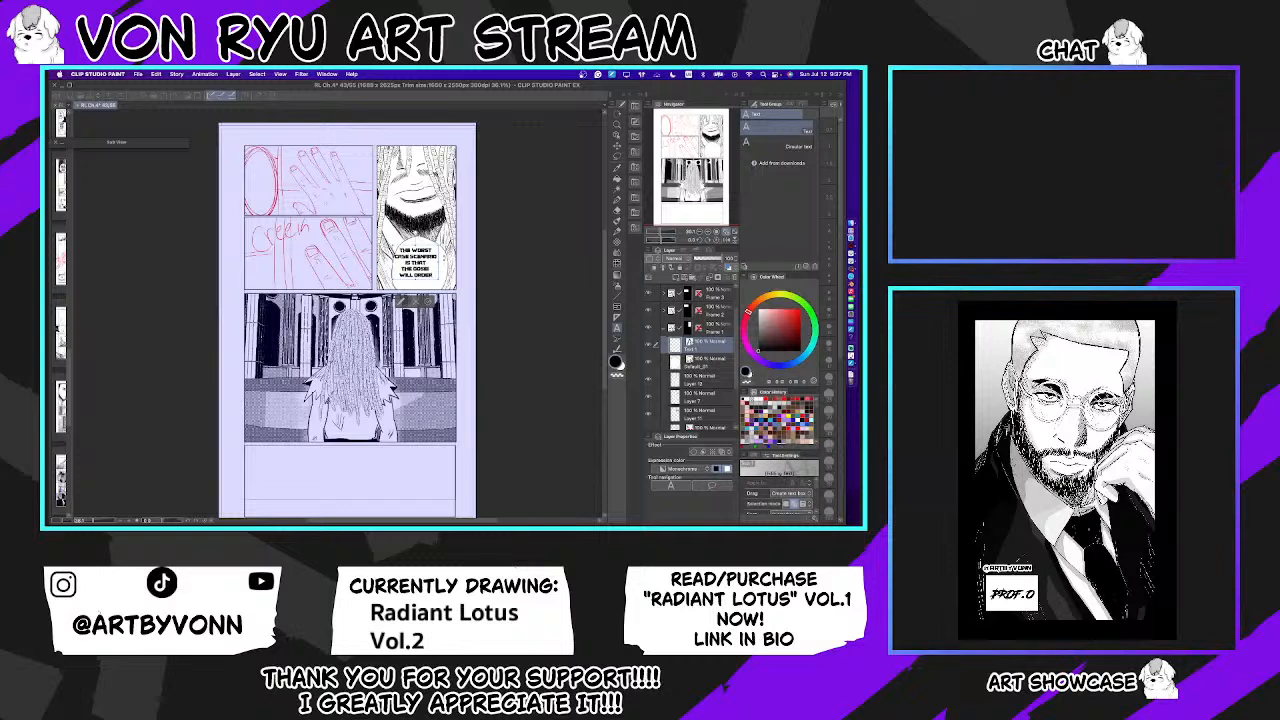
Step: Finish the balloon dialogue with the lines "FOR SHIN'S" and "EXECUTION..."
text(FOR)
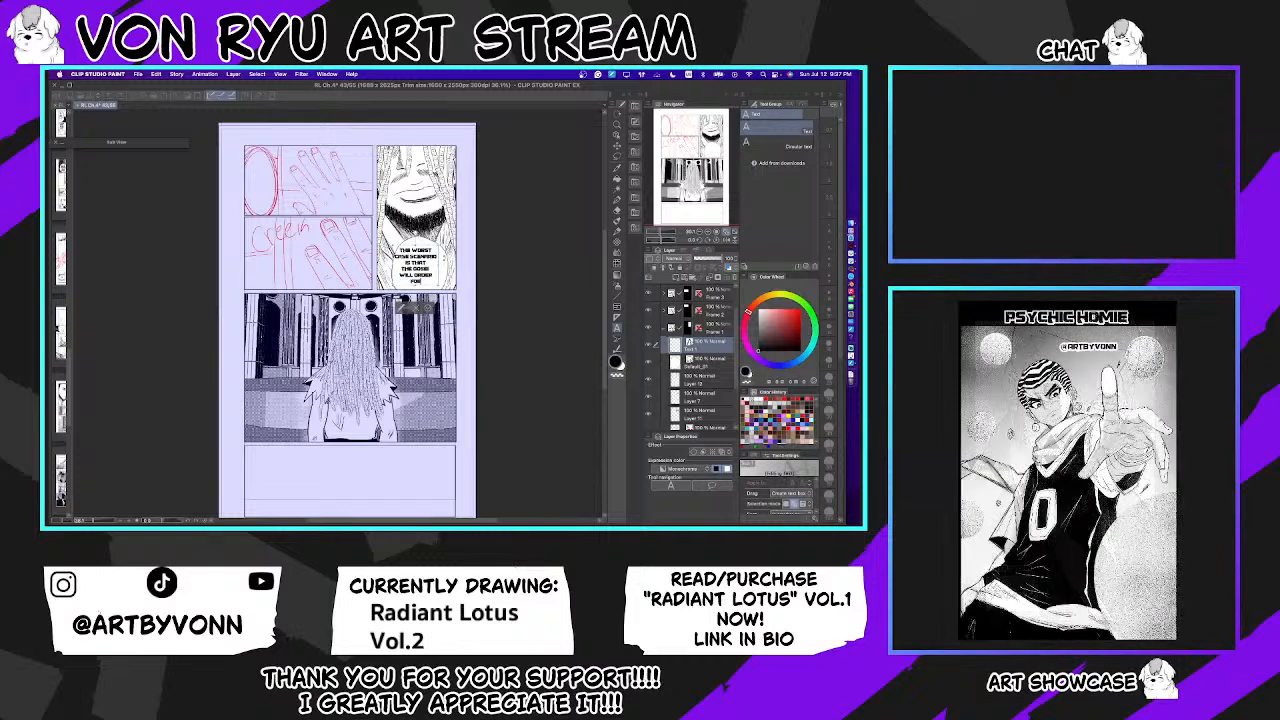
text( SHIN)
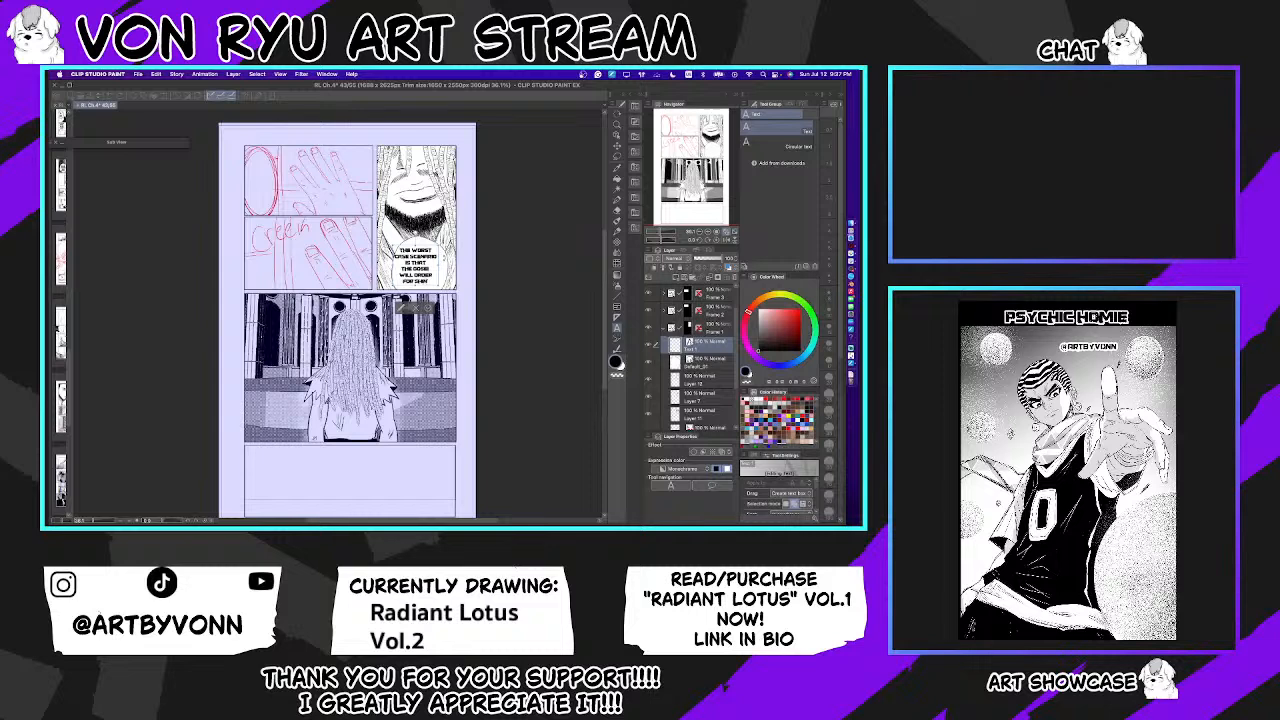
text('S)
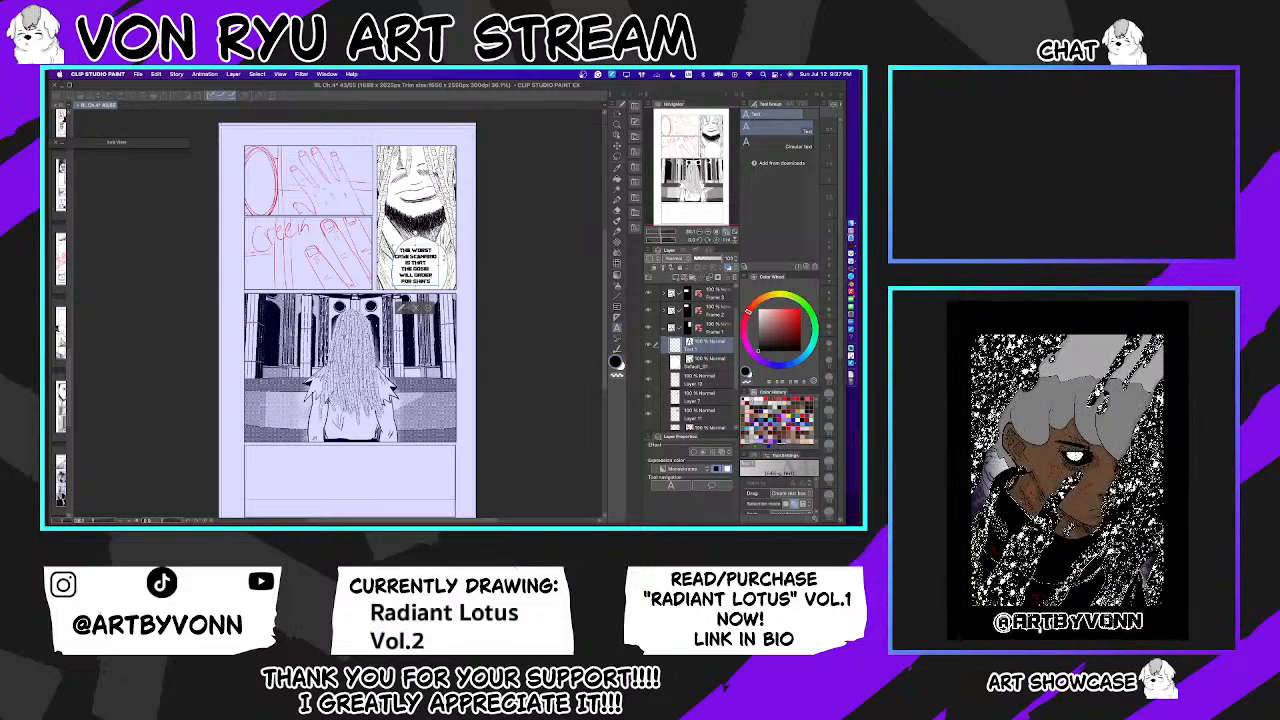
text(EXE)
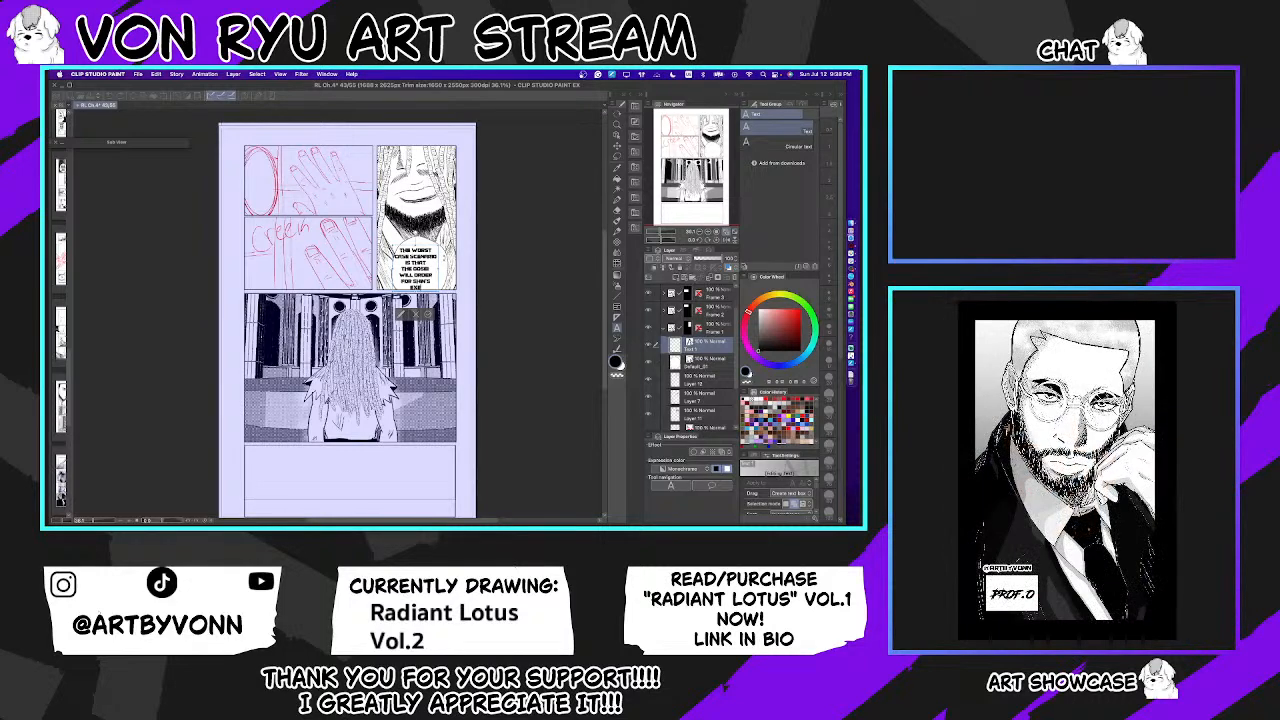
text(CUTIO)
text(N)
text(...)
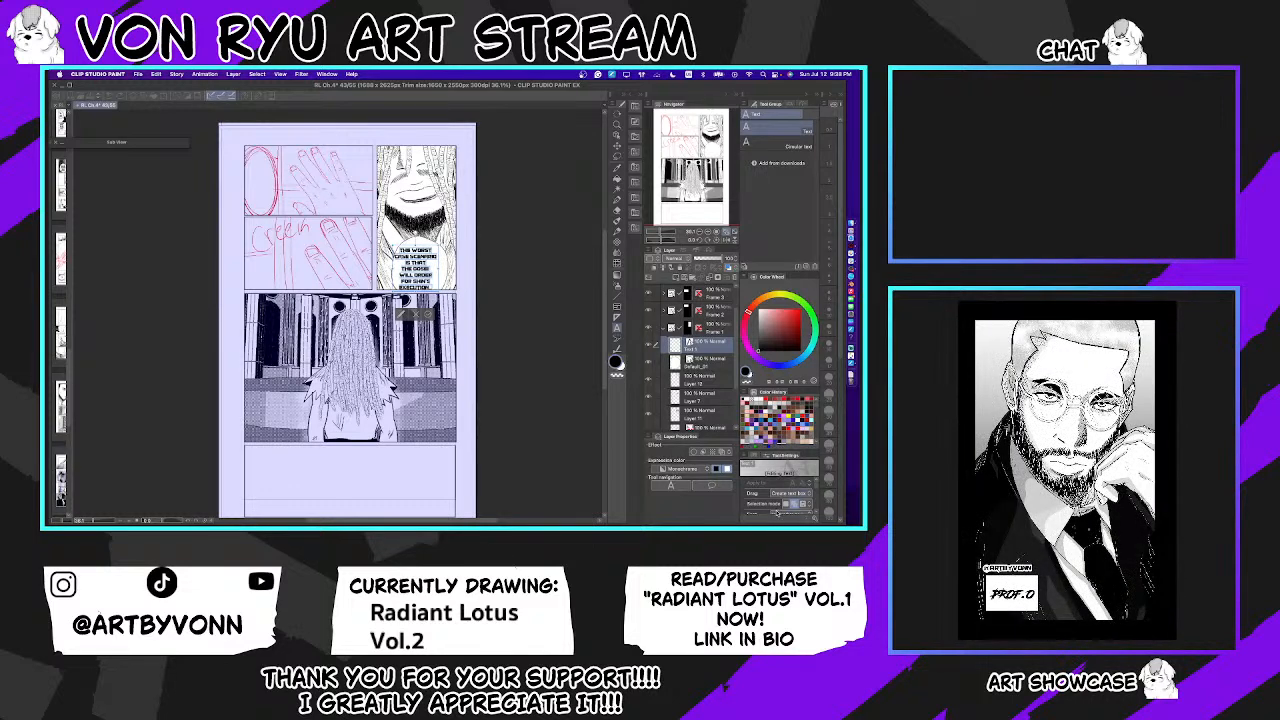
Step: Change the dialogue to an italic comic lettering font and scale it down to fit within the speech balloon
click(778, 512)
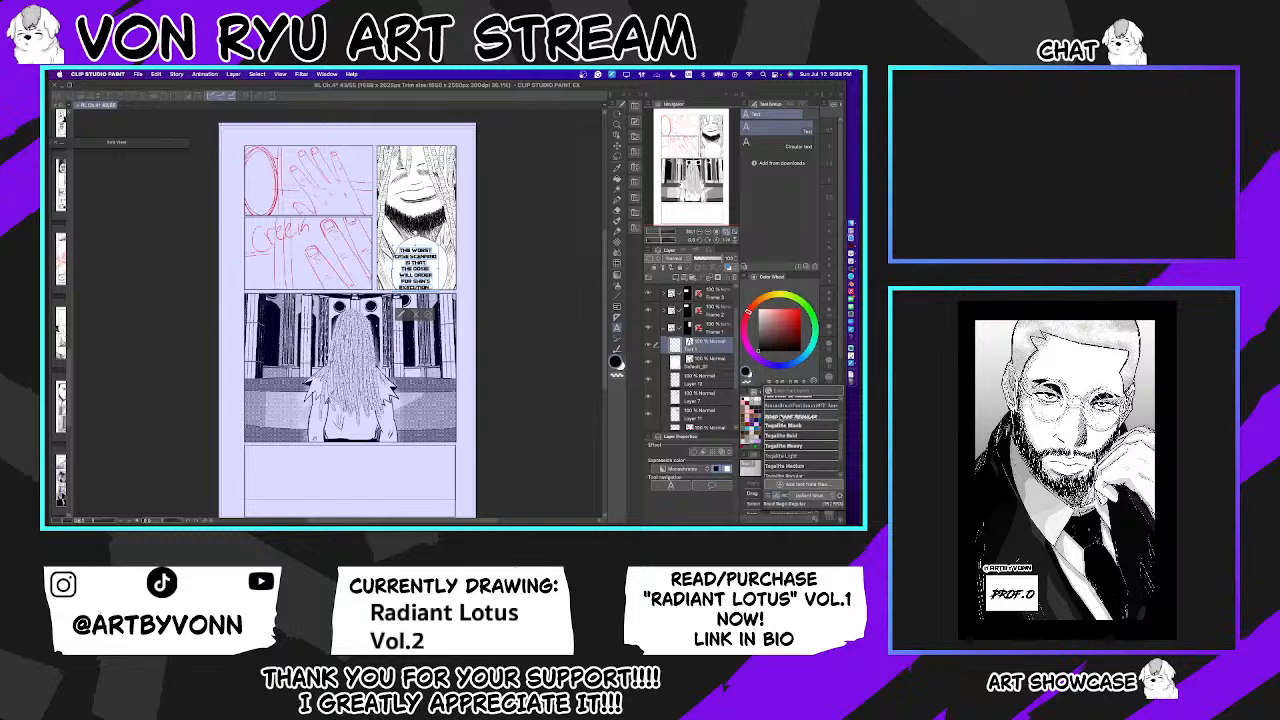
click(790, 496)
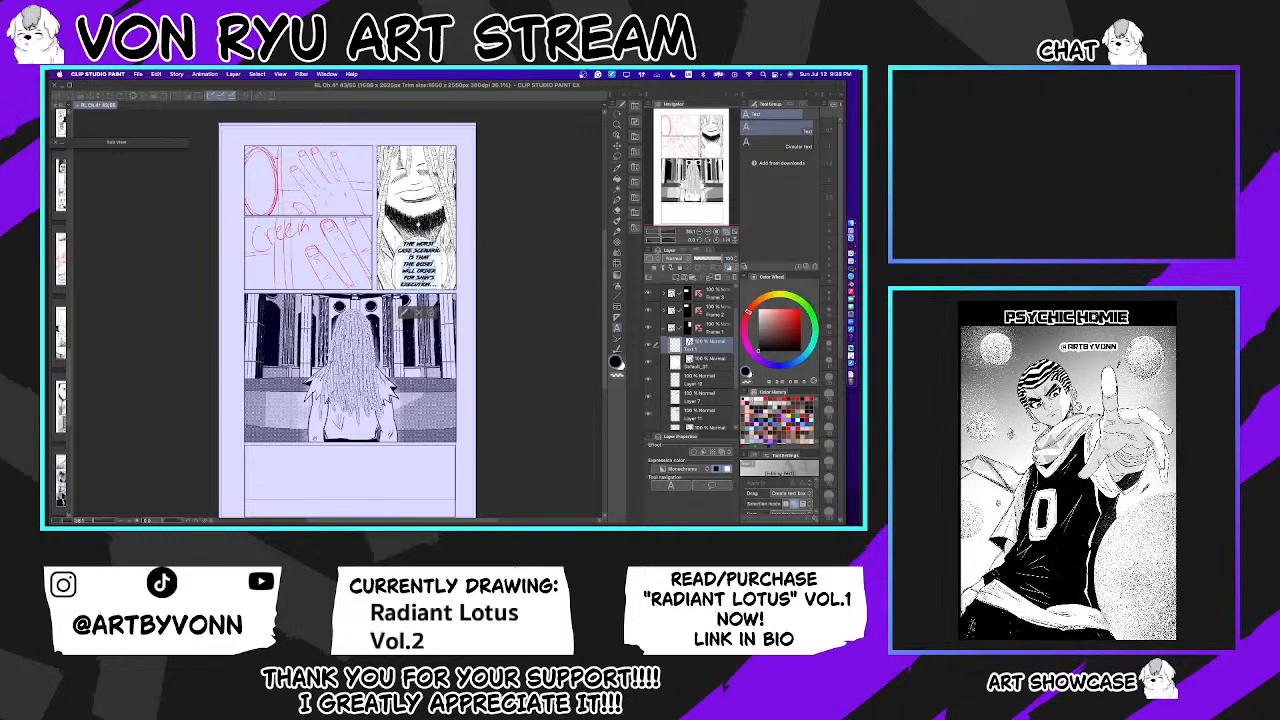
drag(418, 265, 438, 287)
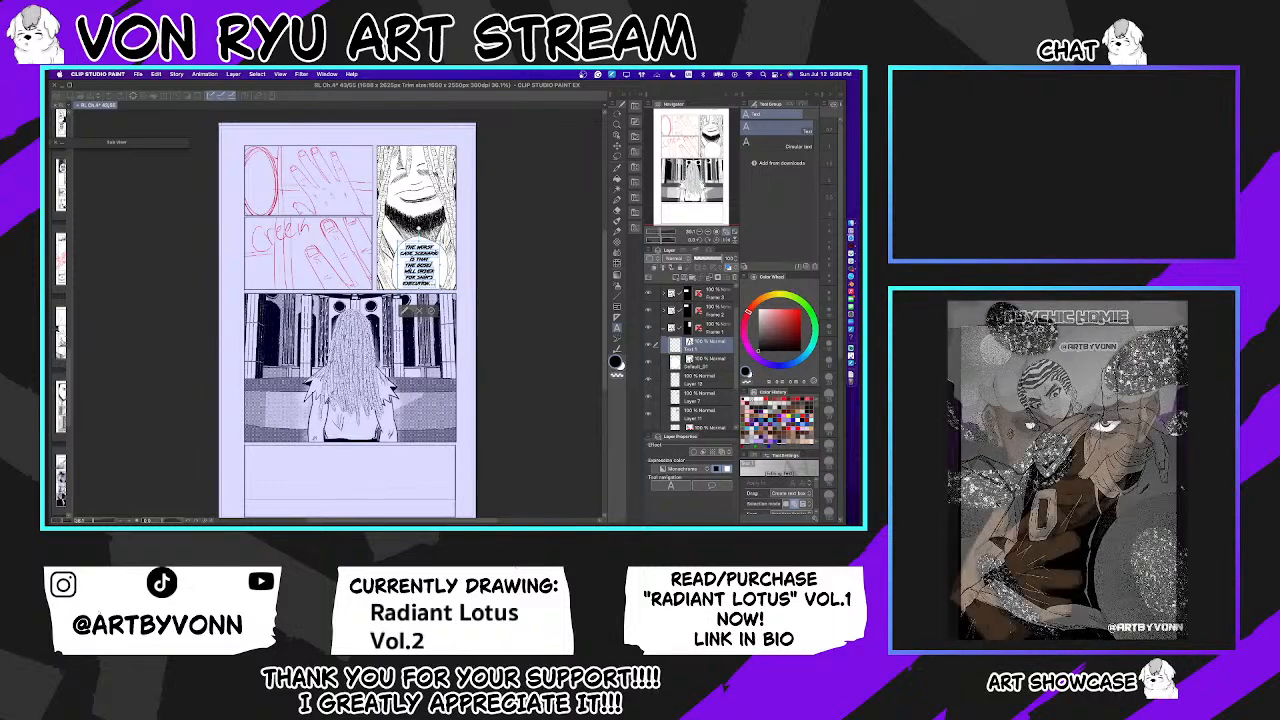
Step: Apply the Togalite Regular font to the word "GOSEI" in the balloon dialogue
key(super+a)
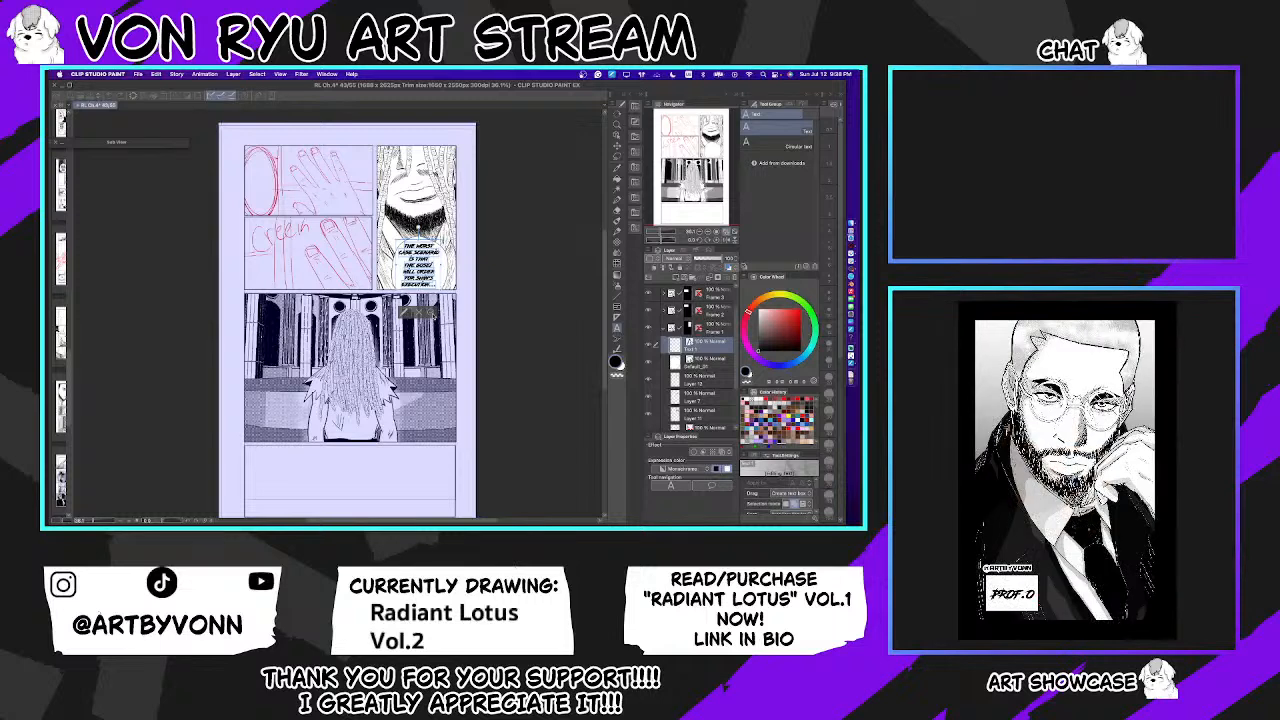
key(Escape)
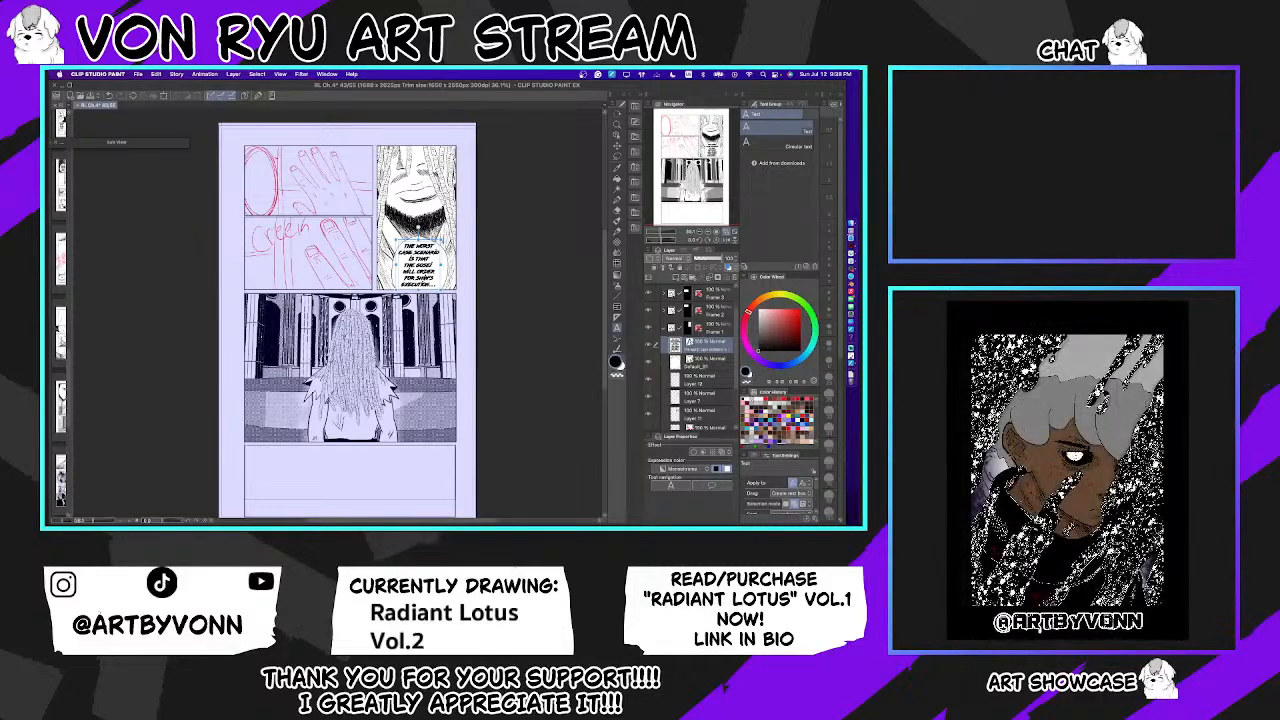
click(418, 312)
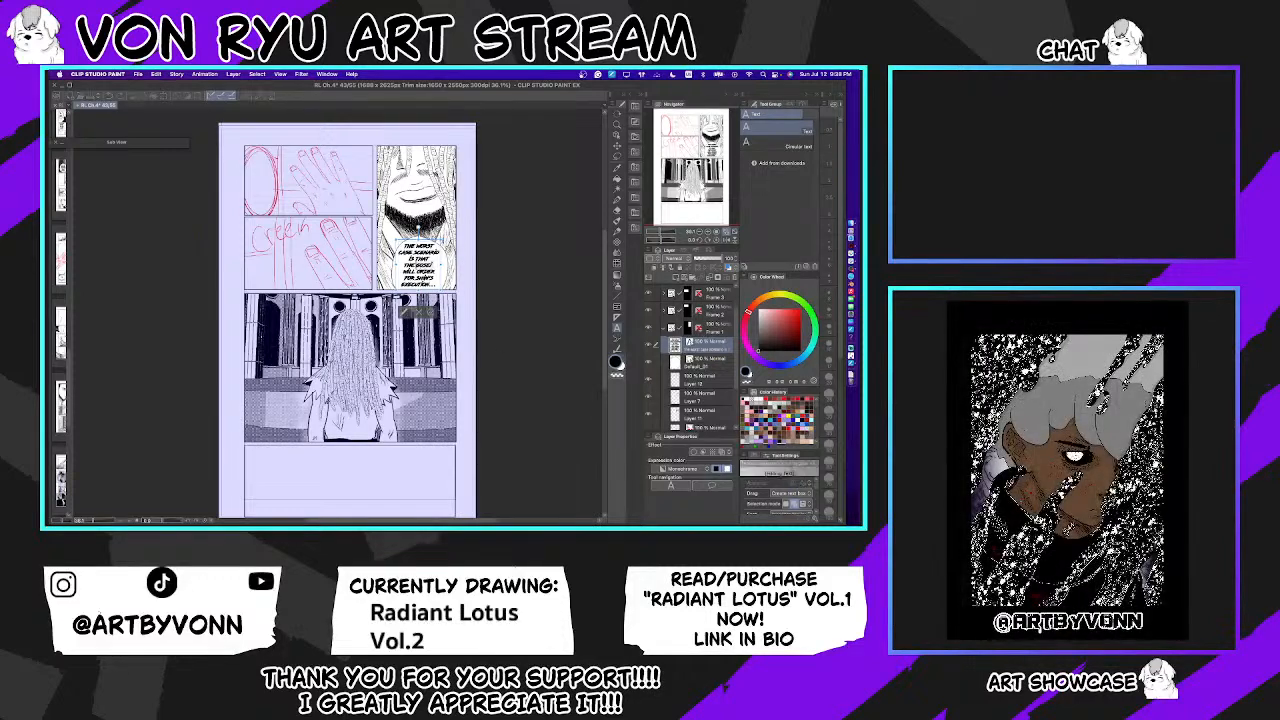
scroll(812, 486, down, 1)
click(805, 507)
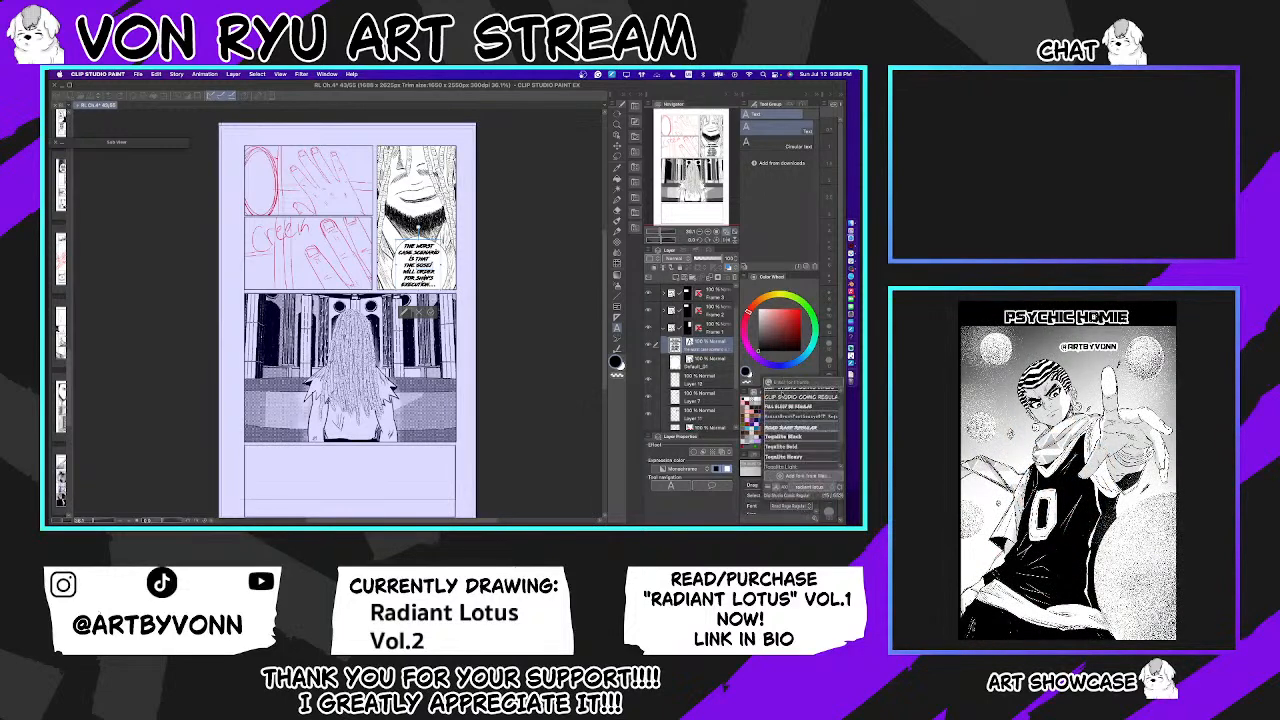
scroll(790, 440, up, 2)
scroll(790, 440, down, 2)
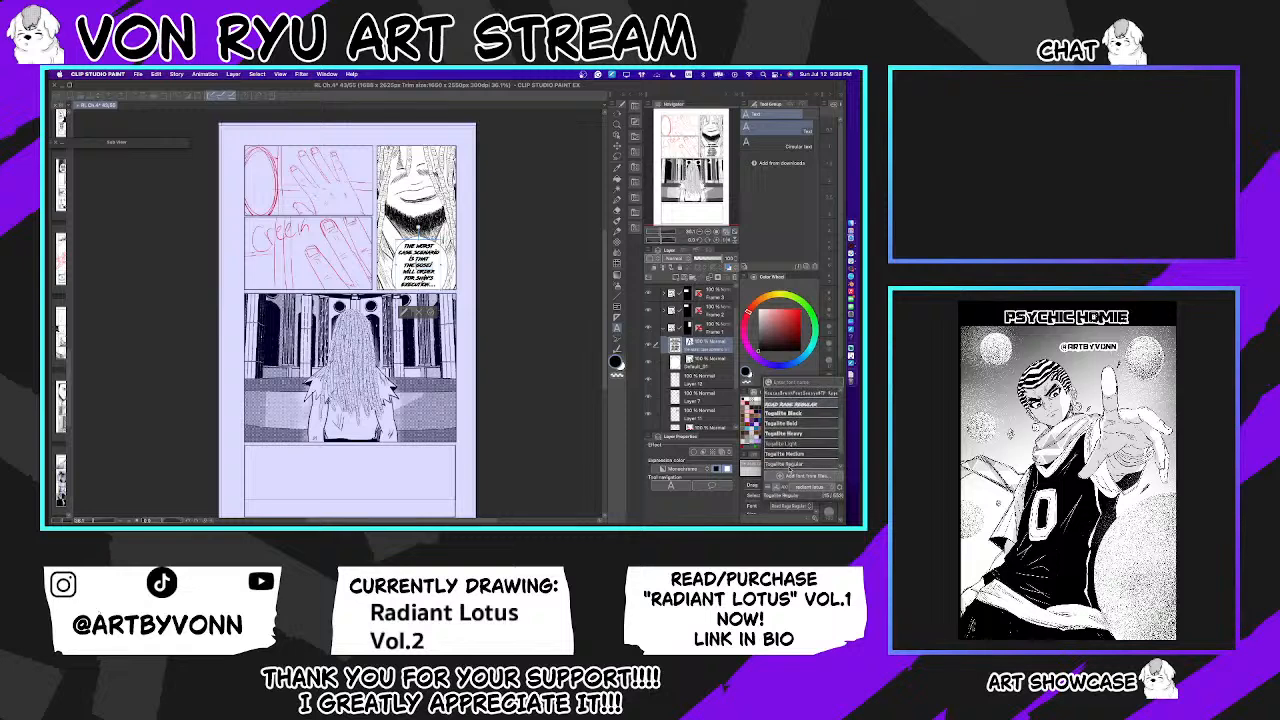
click(790, 468)
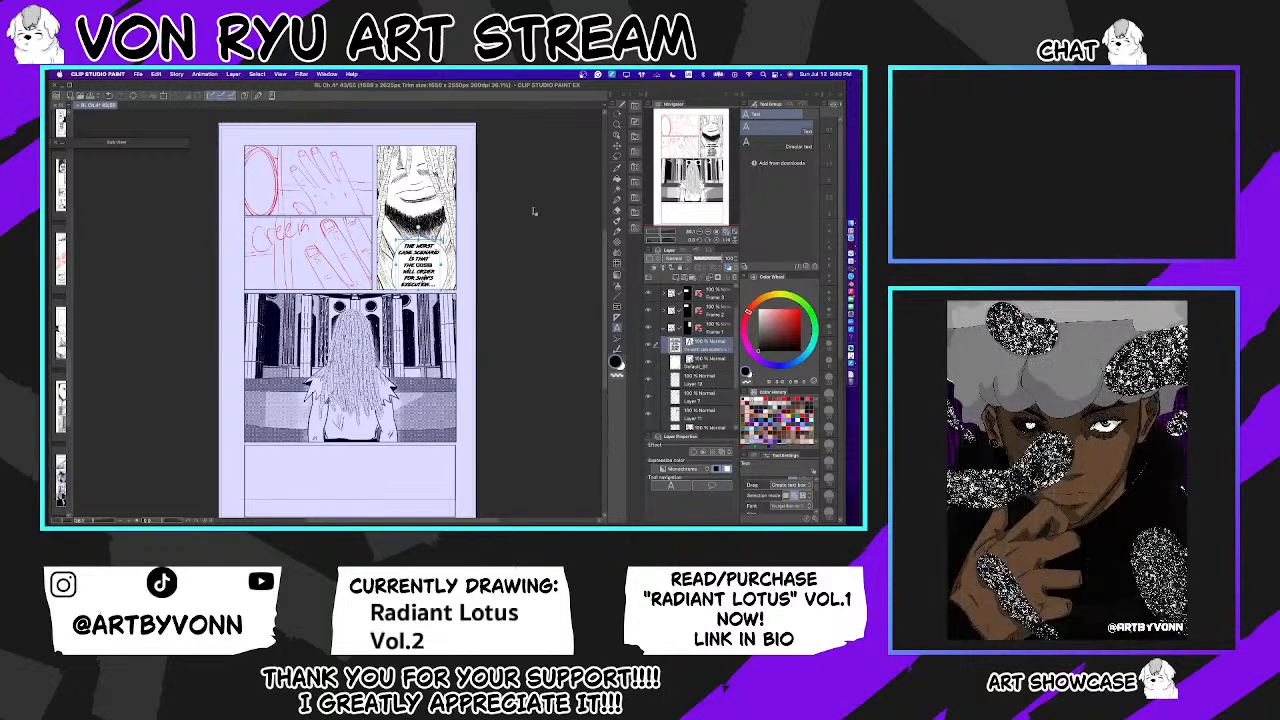
click(617, 137)
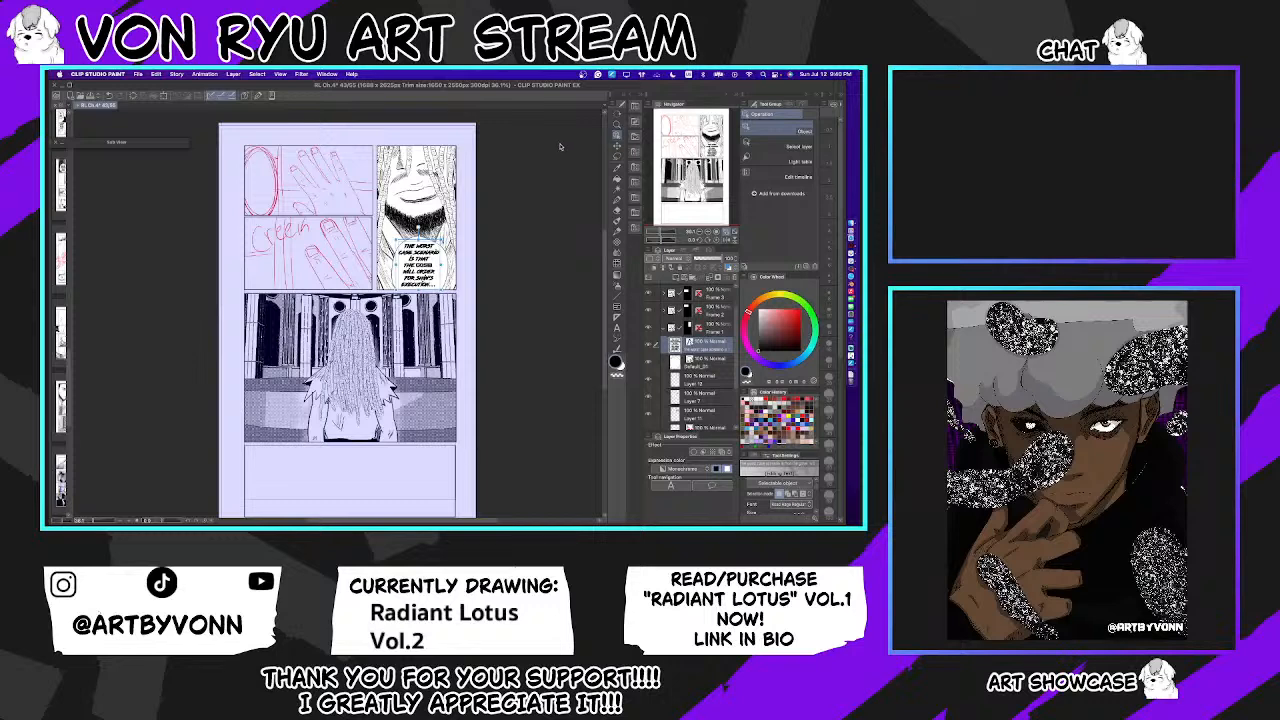
click(331, 198)
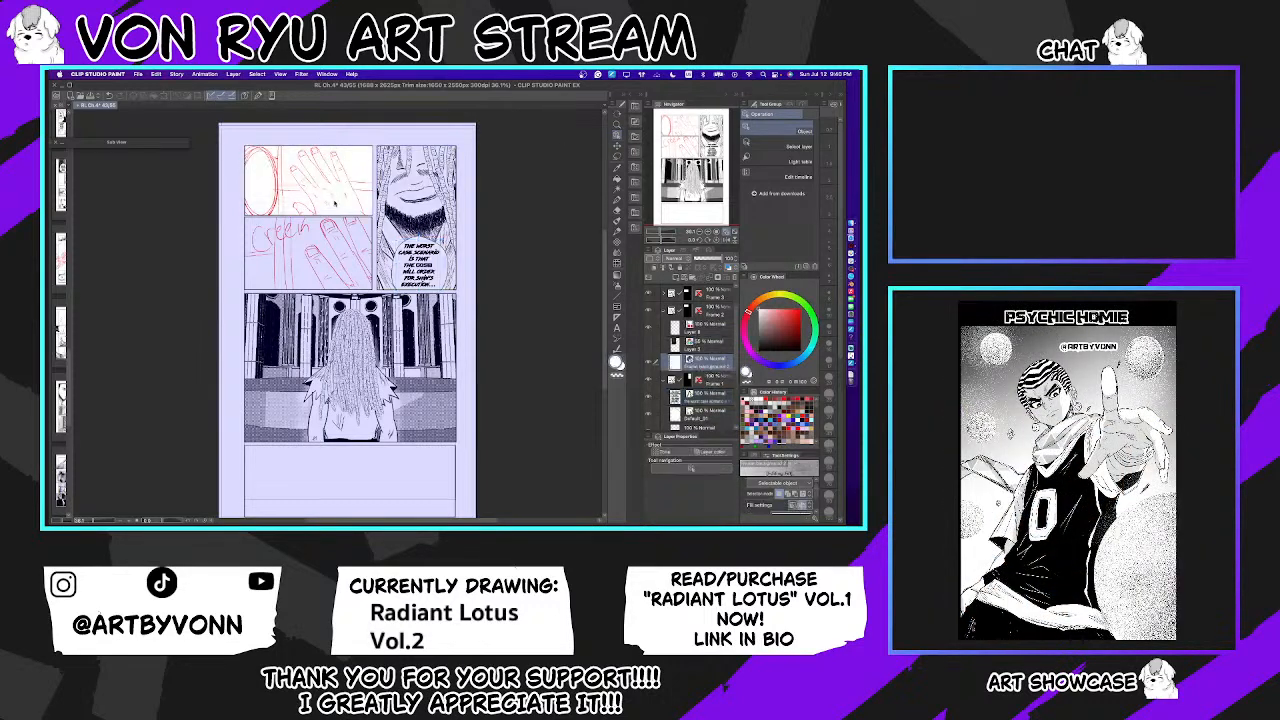
click(466, 226)
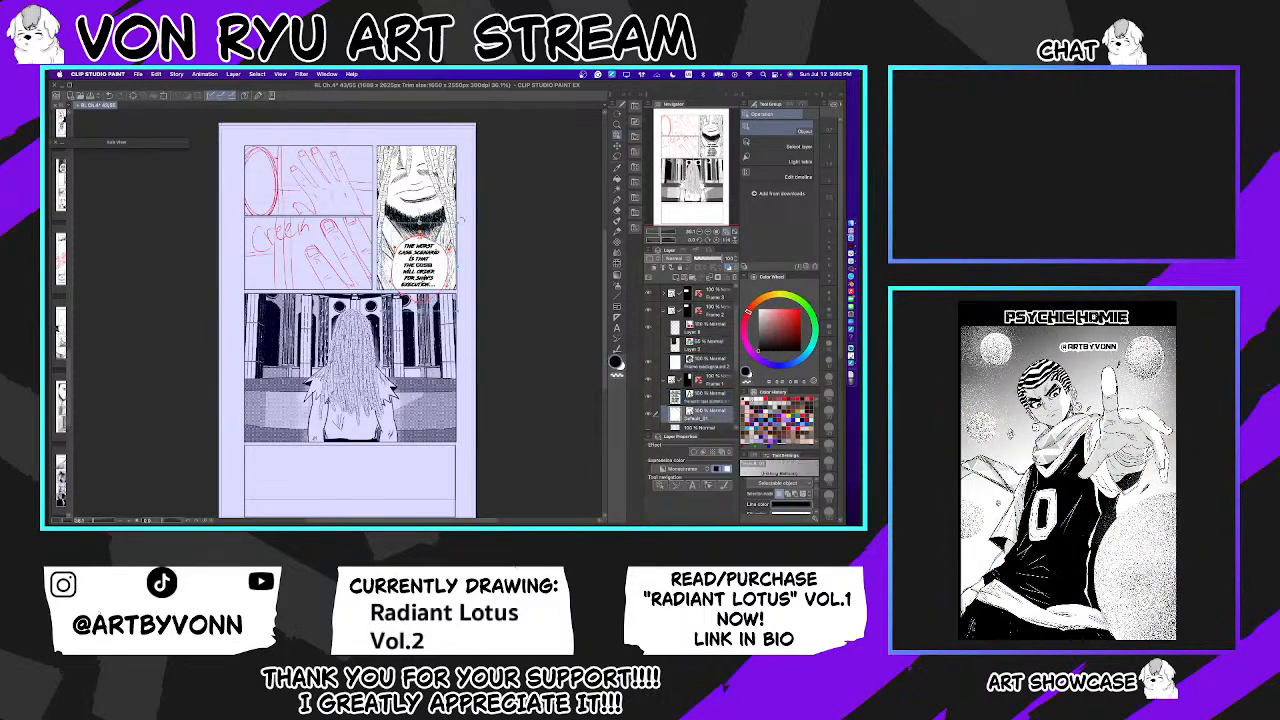
key(p)
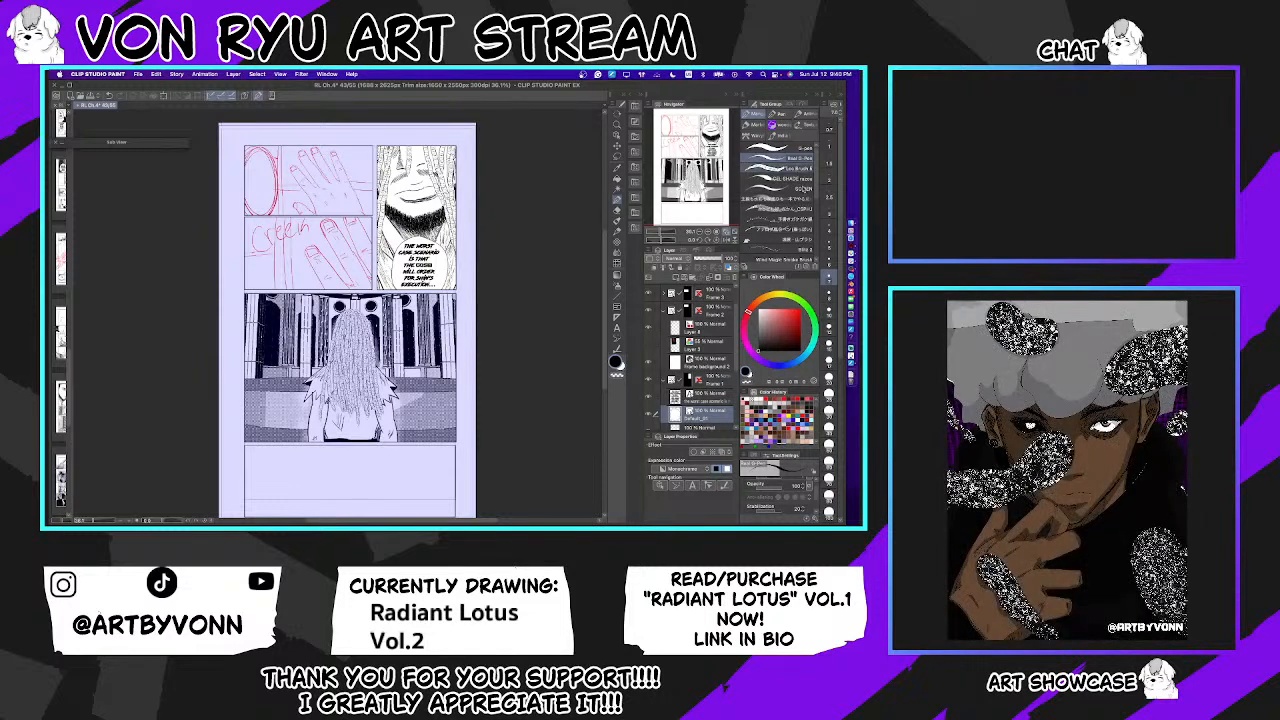
scroll(690, 360, down, 2)
scroll(736, 368, down, 1)
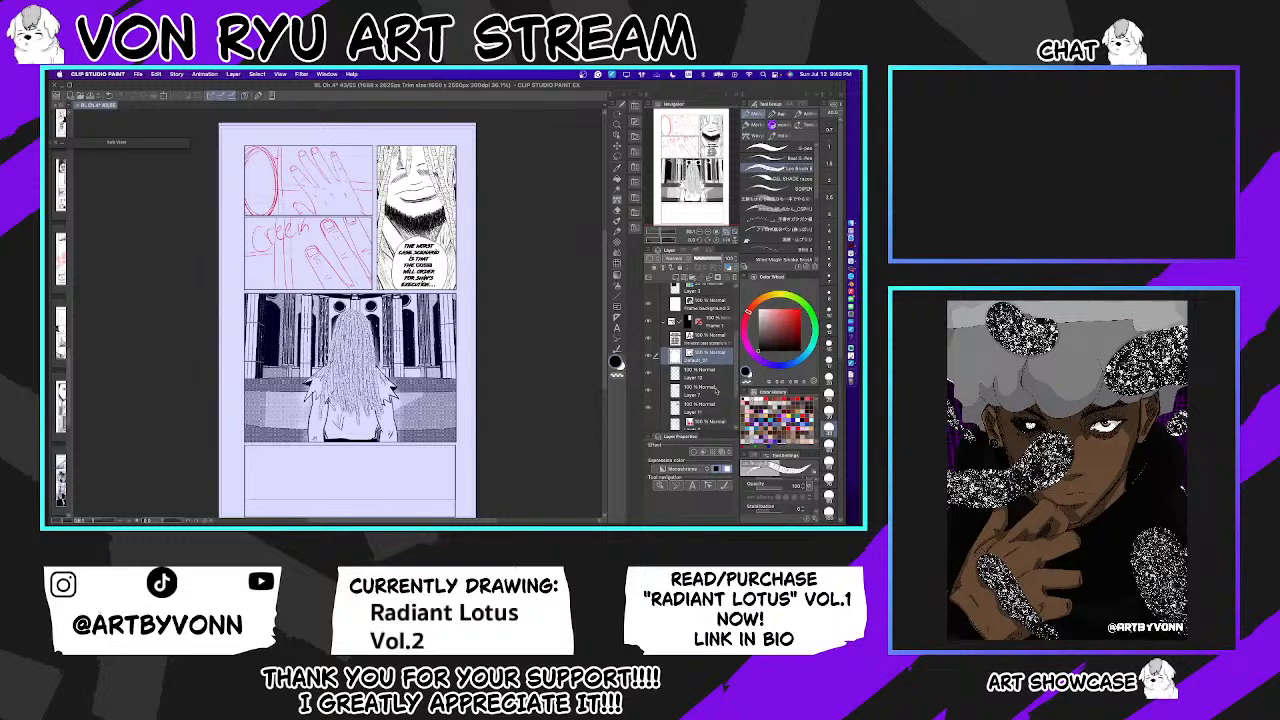
click(717, 390)
scroll(730, 360, down, 1)
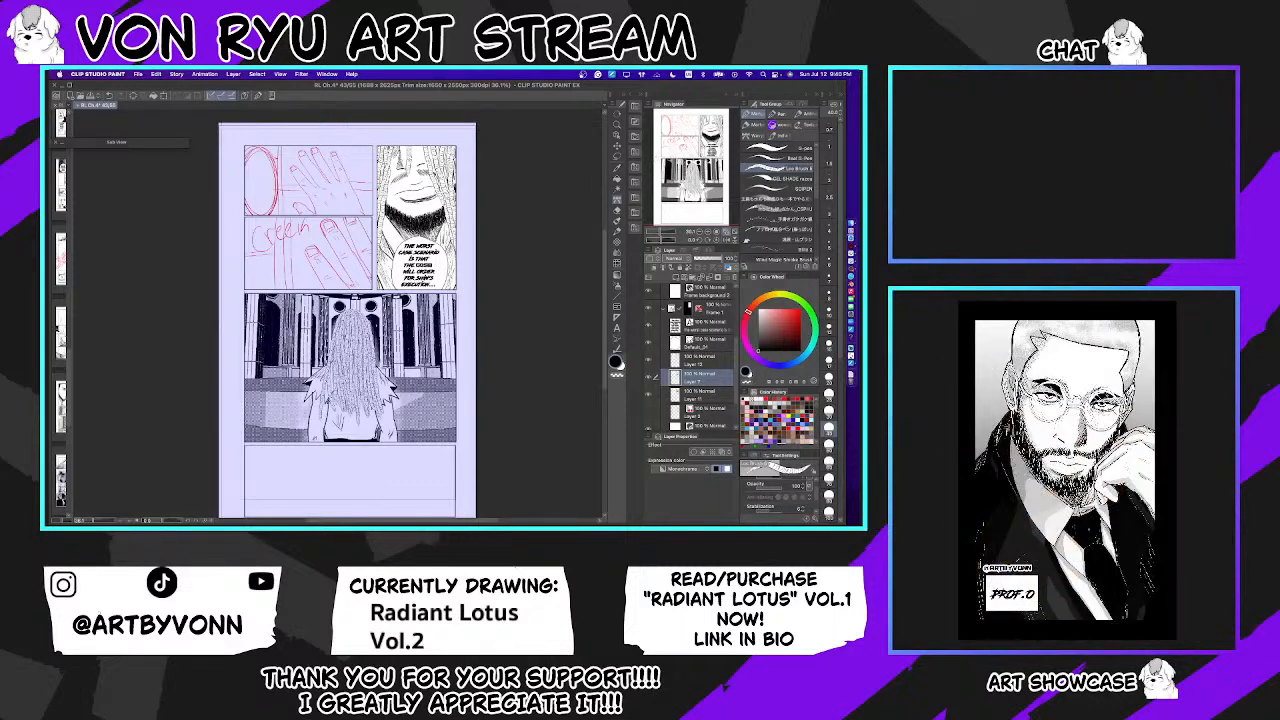
Step: Add a new layer above the red sketch in the upper hand panel's frame and lower the sketch layer's opacity to 72%
click(618, 134)
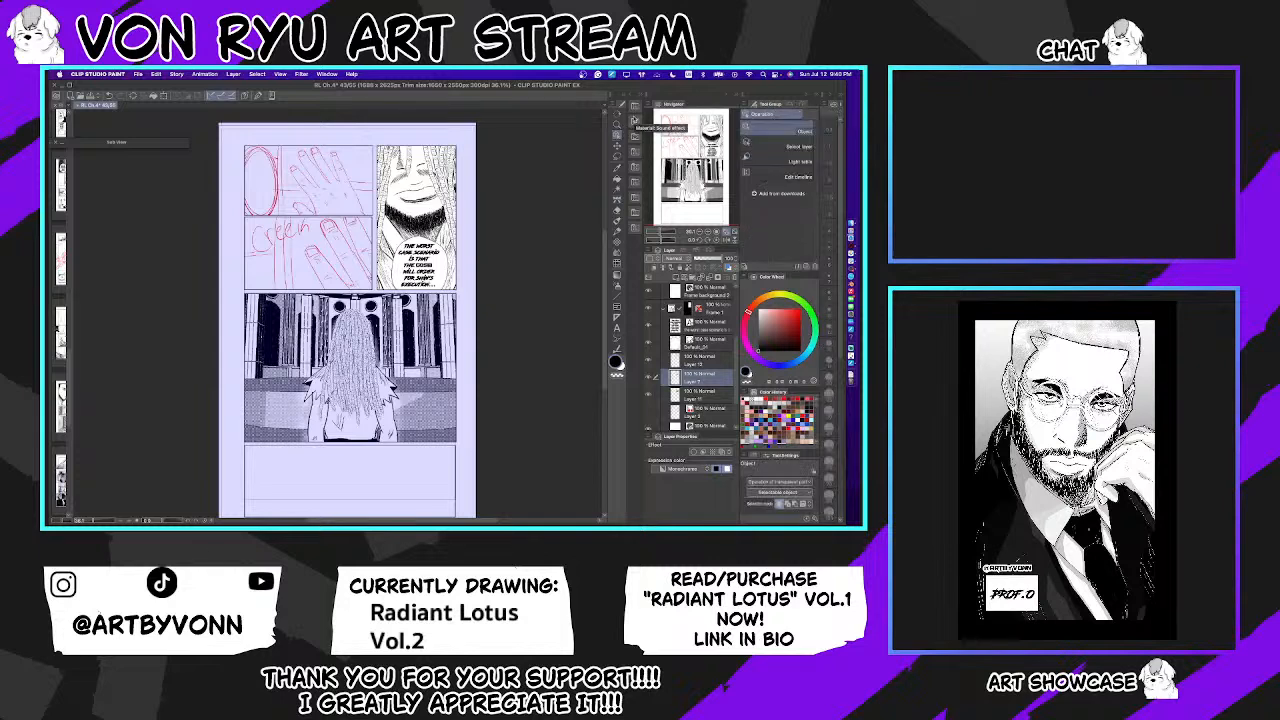
click(354, 202)
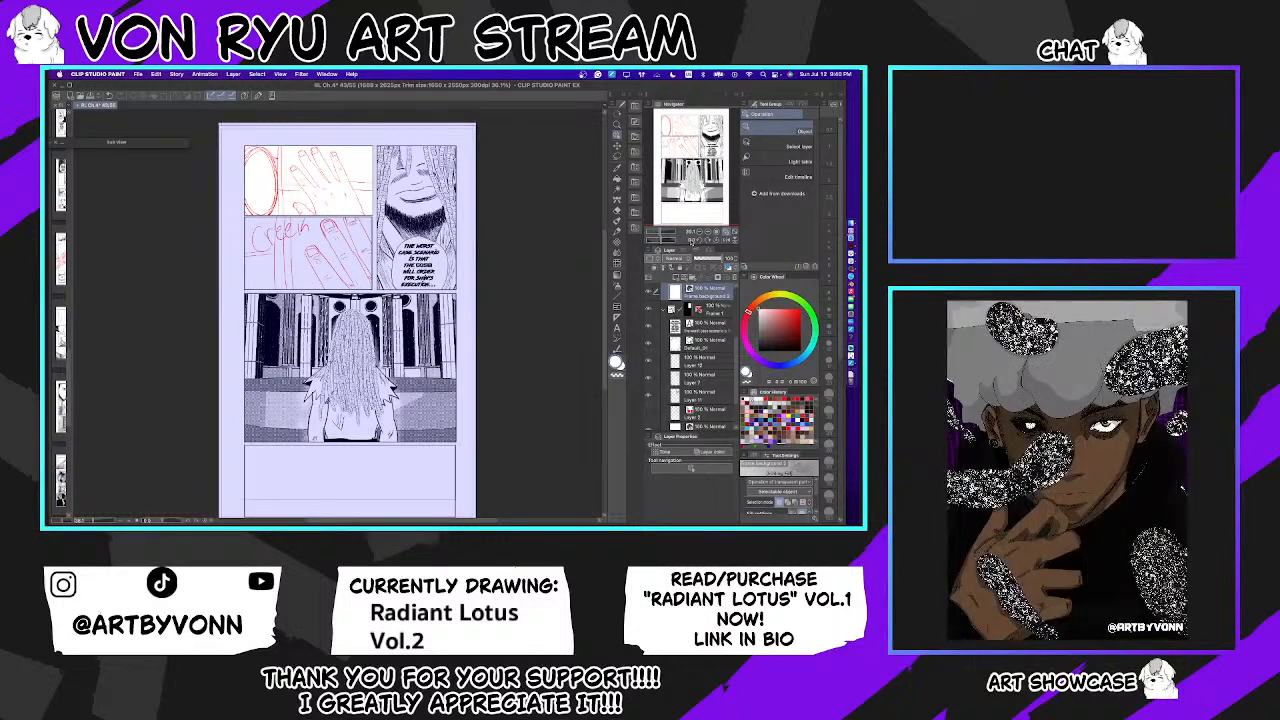
scroll(722, 307, up, 2)
scroll(722, 310, down, 1)
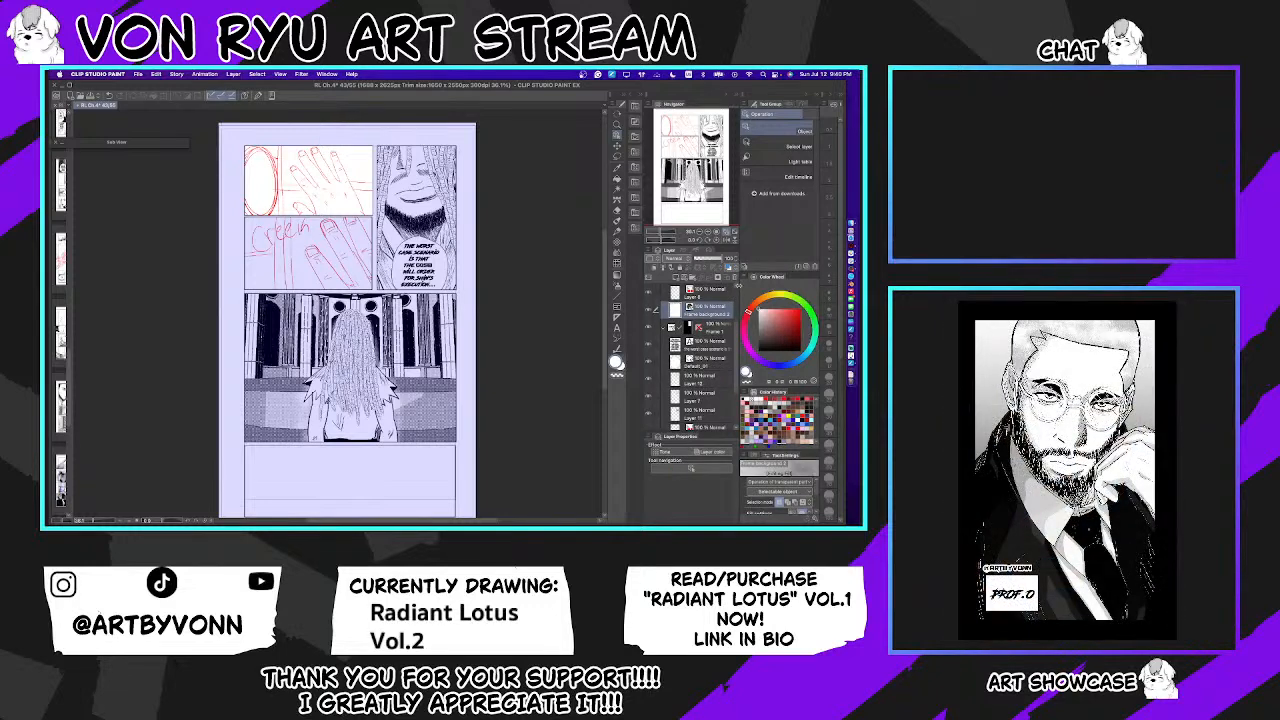
scroll(706, 312, up, 1)
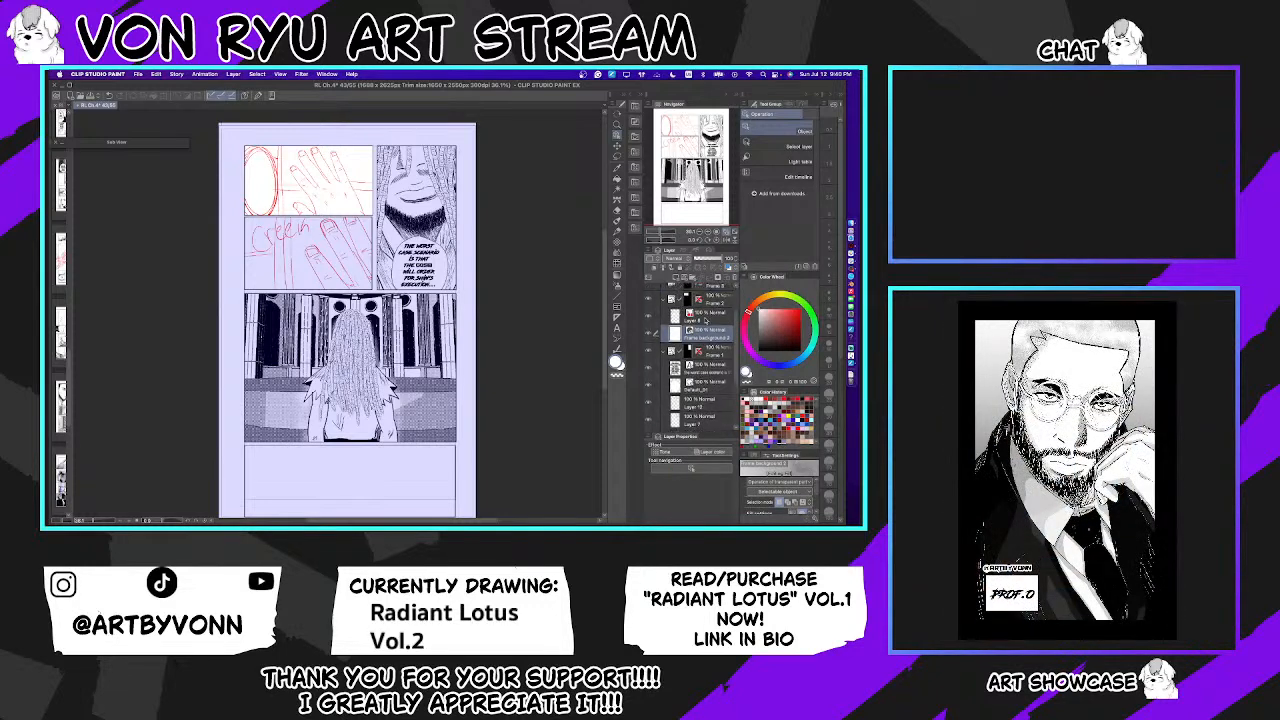
click(706, 315)
click(676, 281)
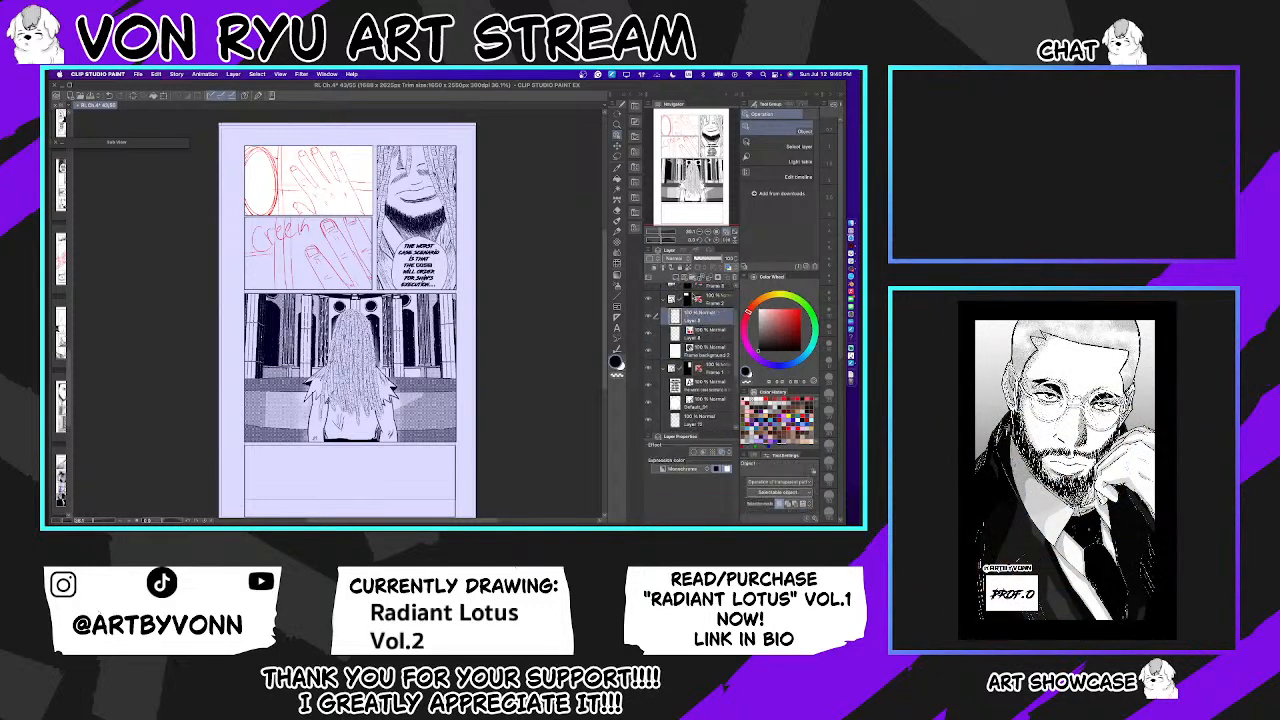
click(700, 332)
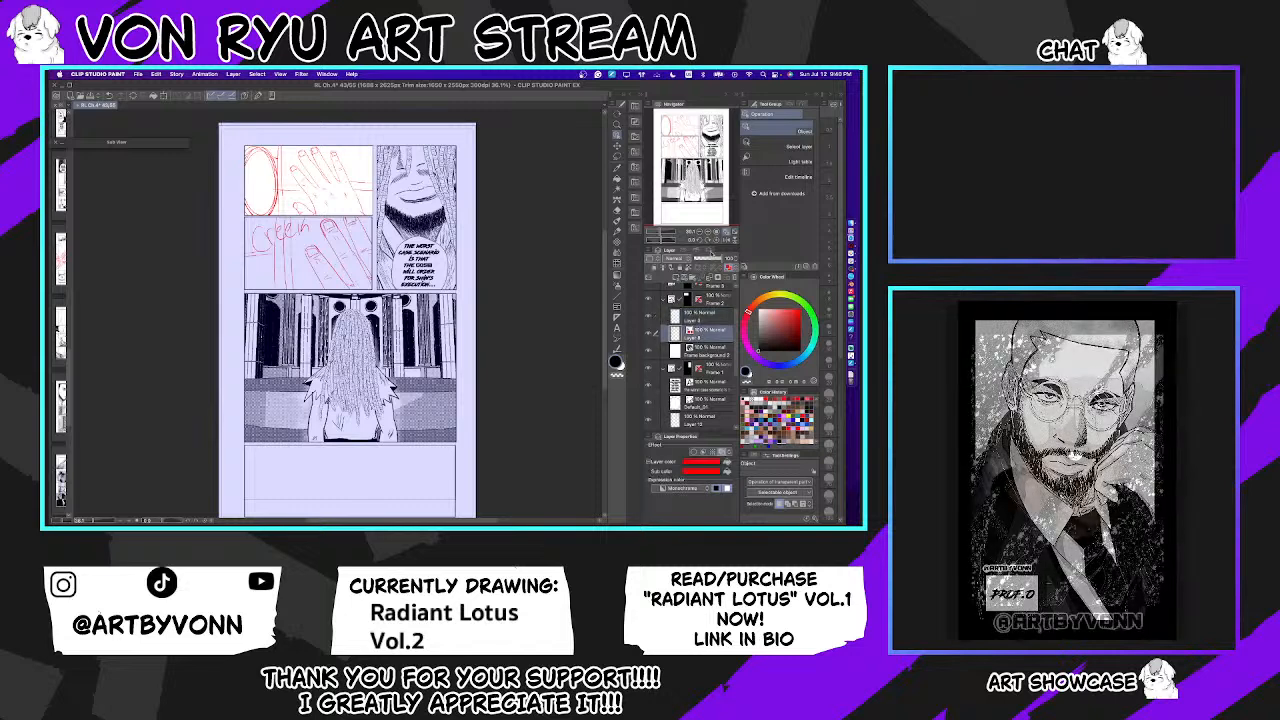
click(700, 316)
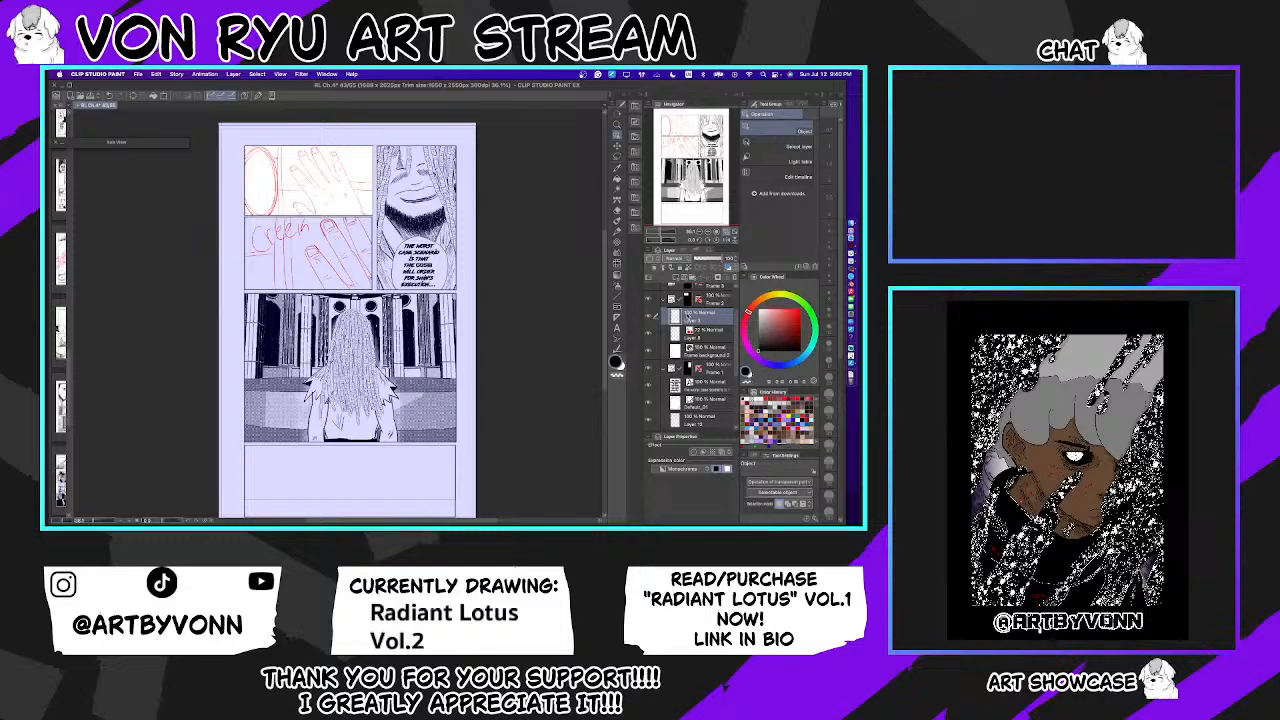
click(662, 232)
drag(687, 158, 680, 128)
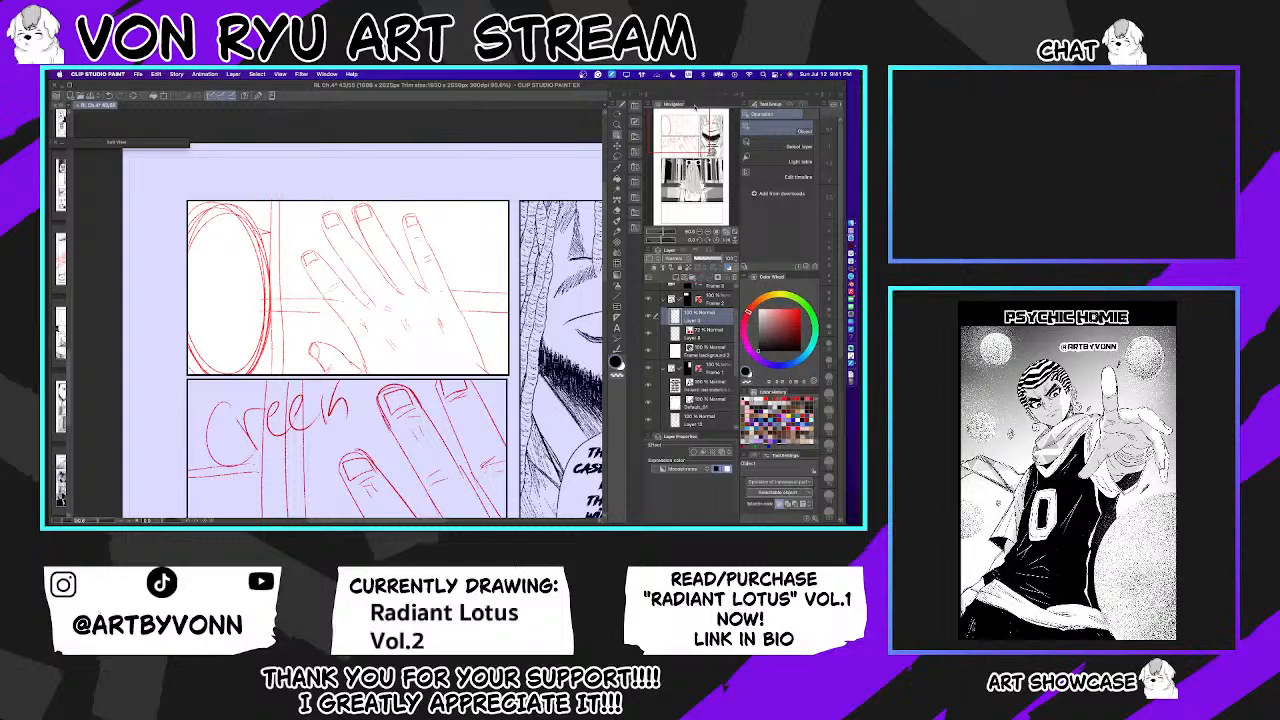
key(p)
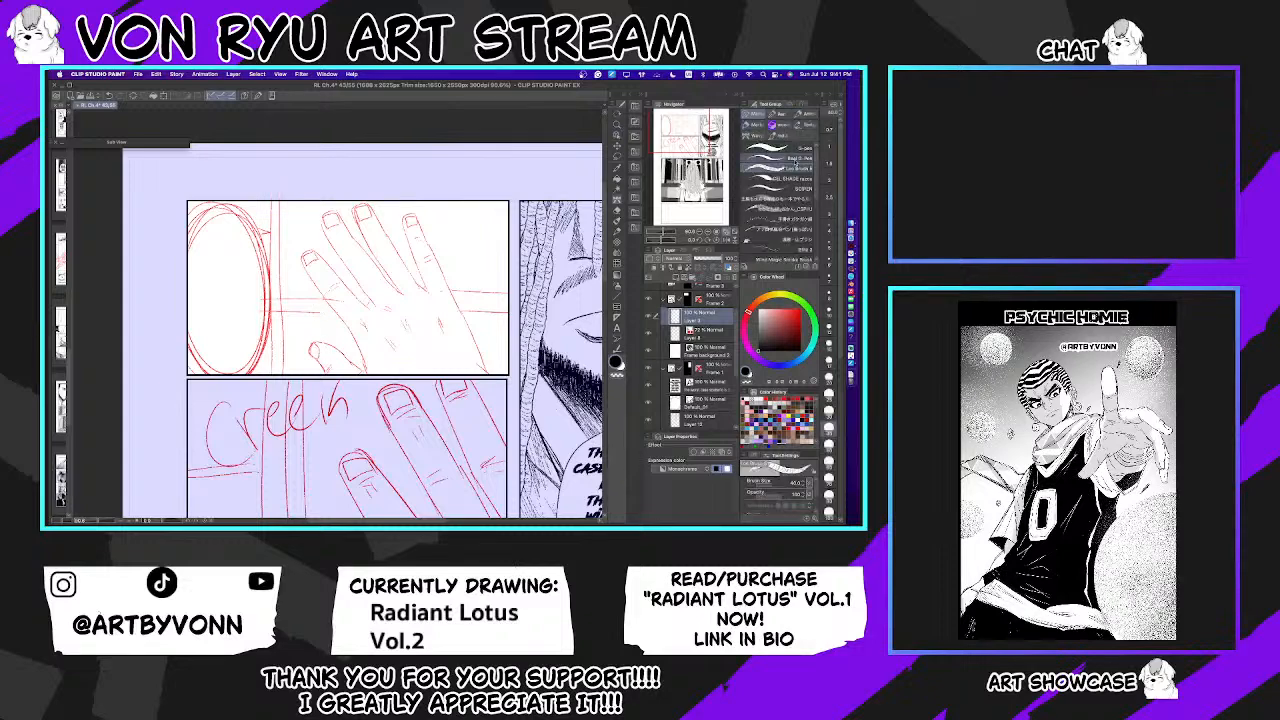
drag(662, 232, 671, 204)
mouse_move(681, 131)
mouse_down()
mouse_move(677, 162)
mouse_move(679, 134)
mouse_up()
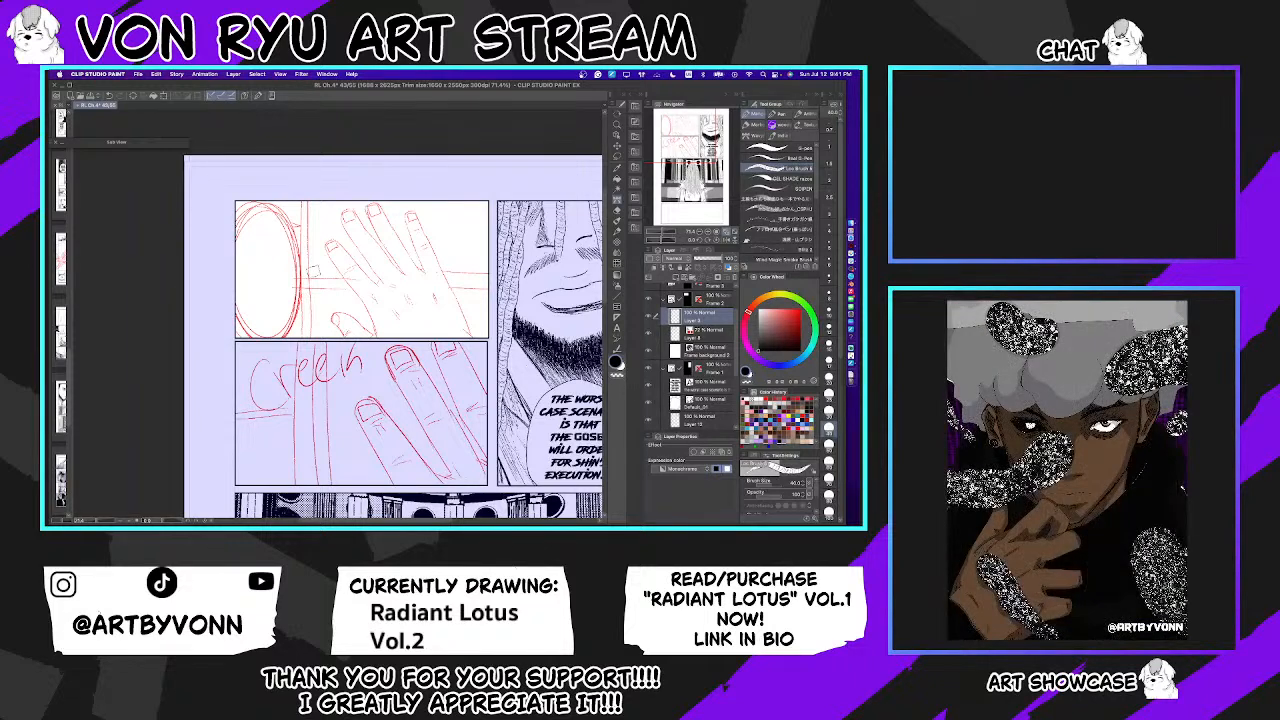
Step: Open the preceding page, remove the frame tint by selecting its Paper layer, and examine the close-up bearded face panel
key(super+0)
drag(70, 416, 82, 416)
click(69, 417)
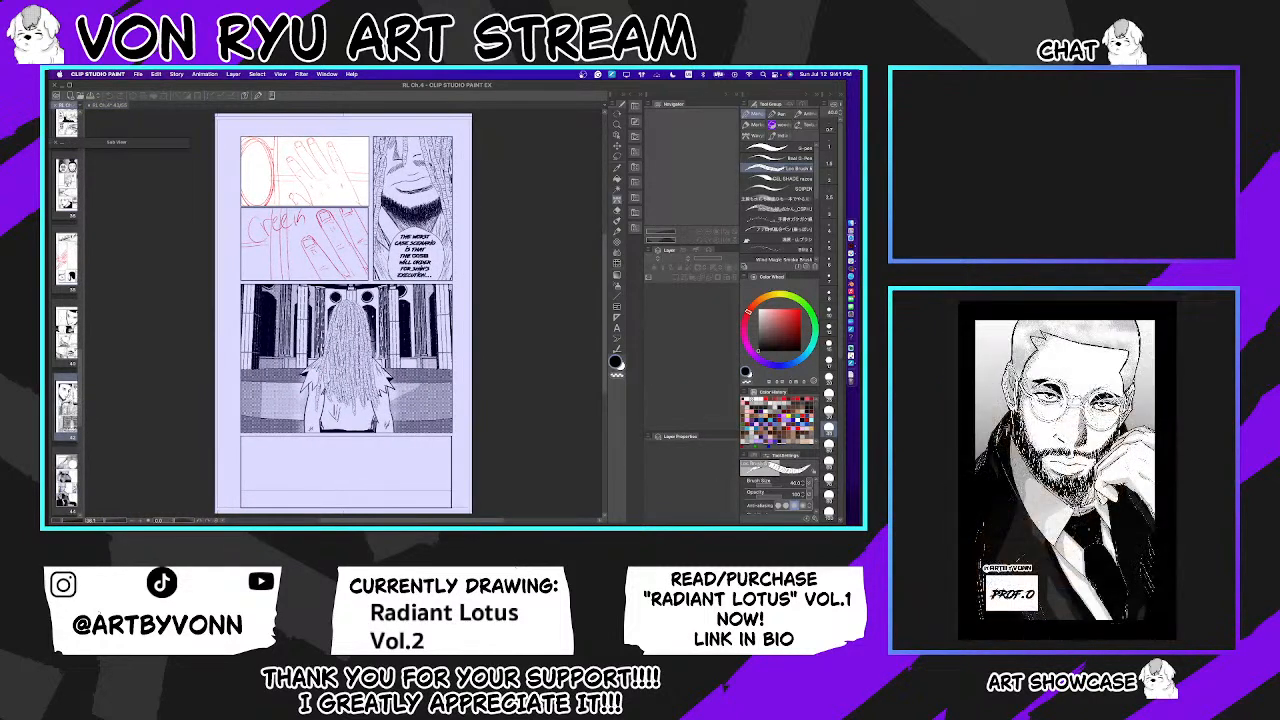
double_click(66, 413)
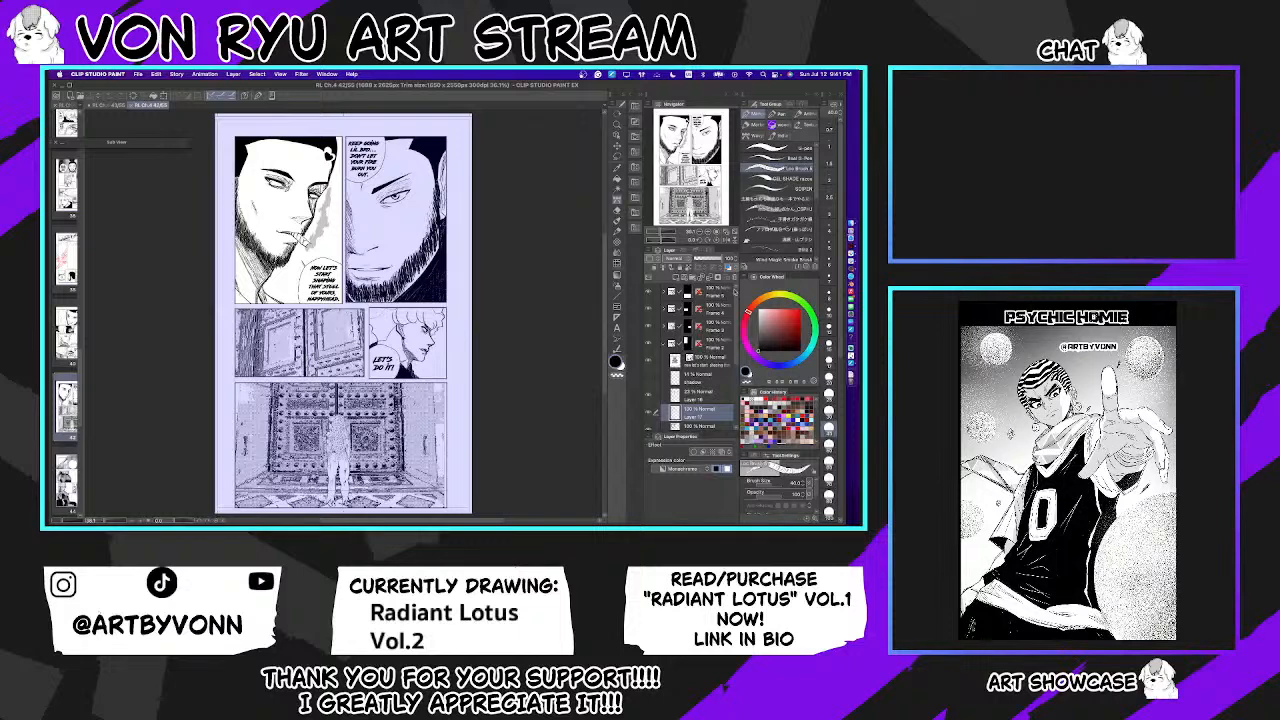
scroll(700, 360, down, 5)
click(704, 425)
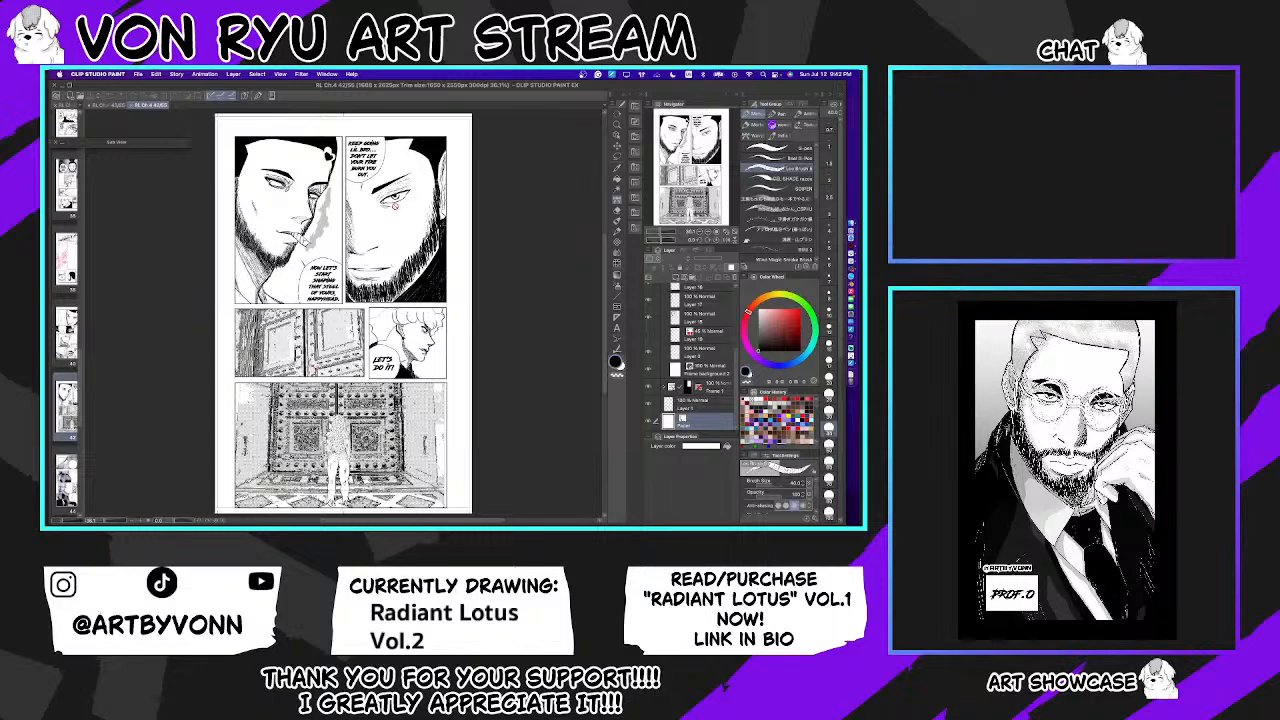
key(super+plus)
key(super+plus)
drag(350, 300, 116, 442)
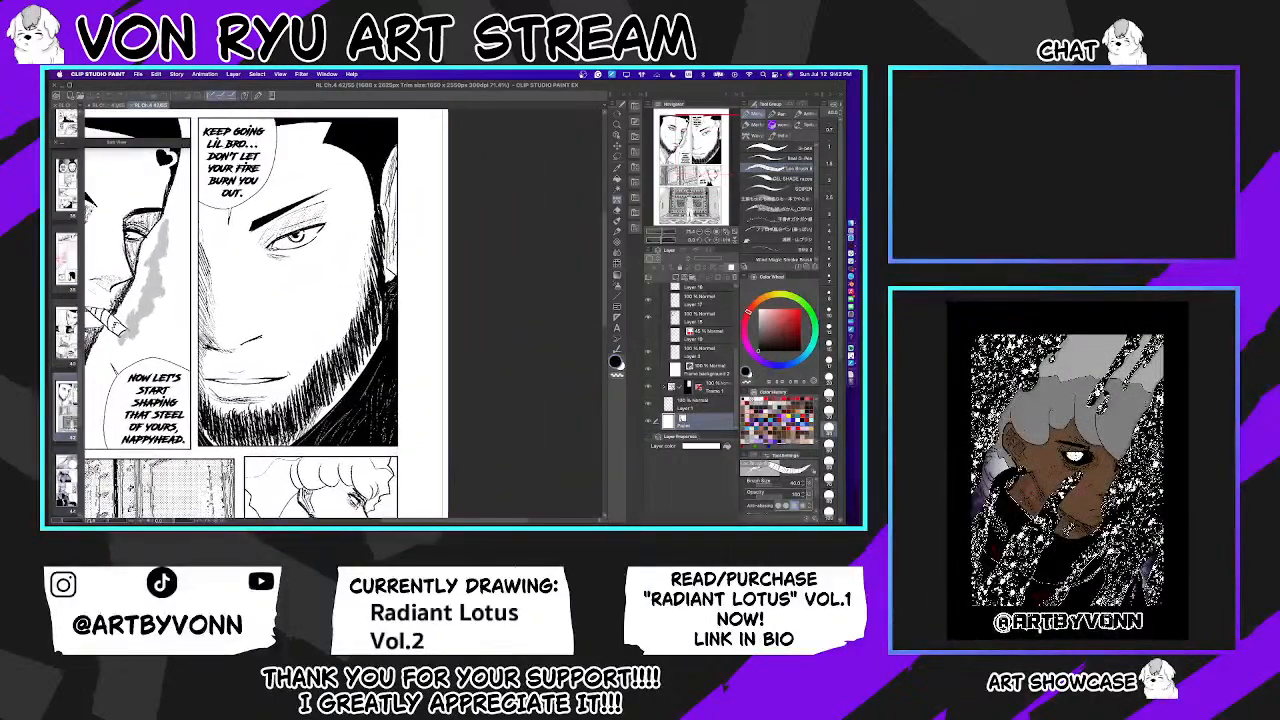
key(super+0)
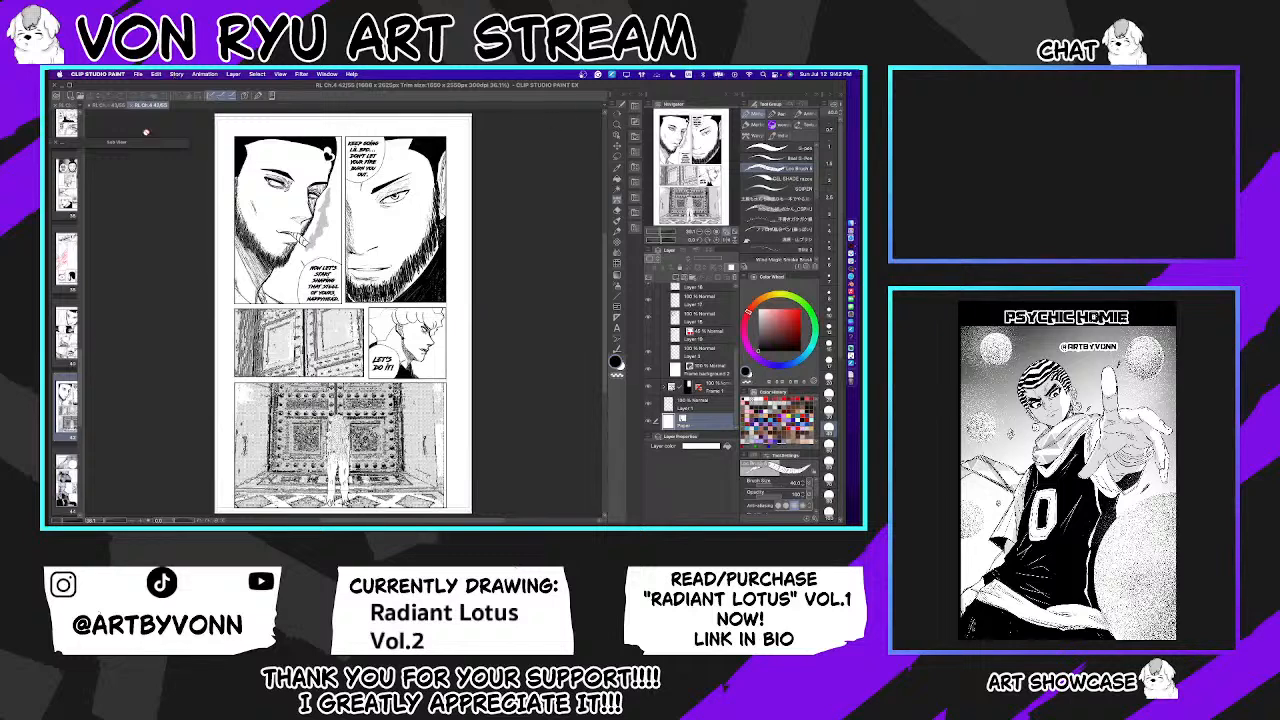
Step: Return to the page with the hand sketches and choose the Real G-Pen for inking the upper hand panel
click(133, 96)
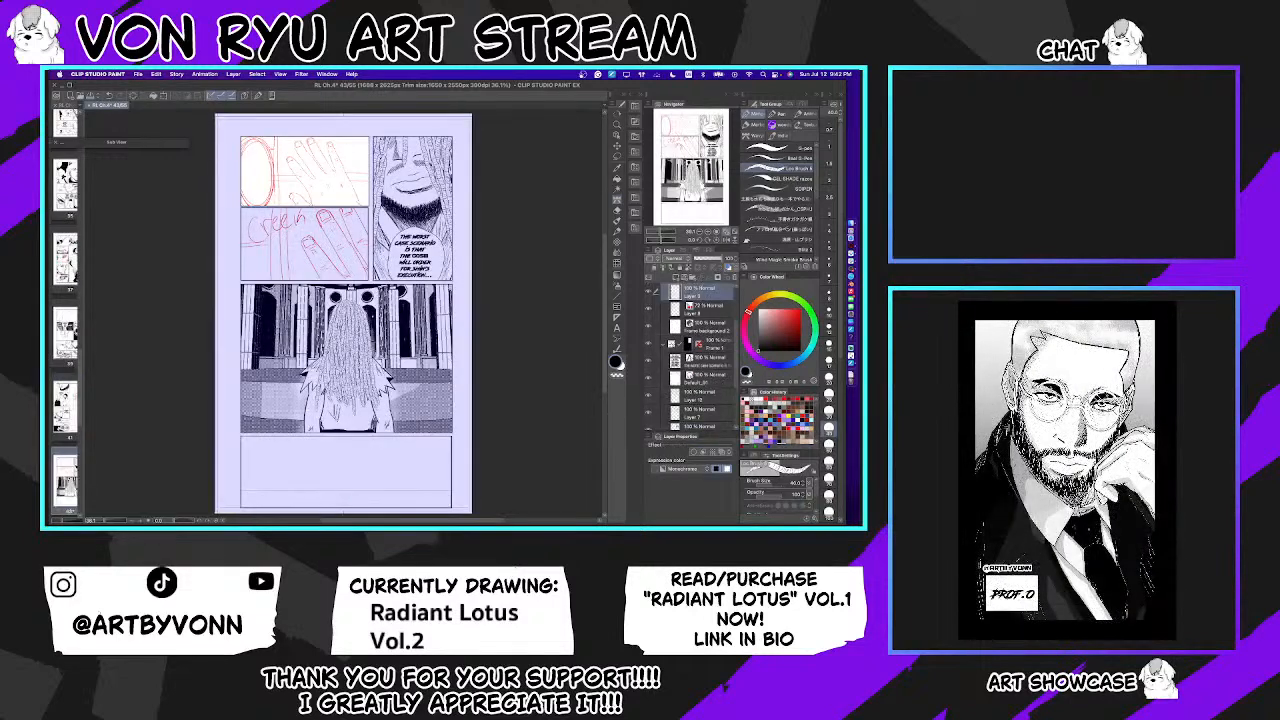
mouse_move(704, 142)
mouse_down()
mouse_move(701, 129)
mouse_move(688, 149)
mouse_move(684, 133)
mouse_up()
click(664, 231)
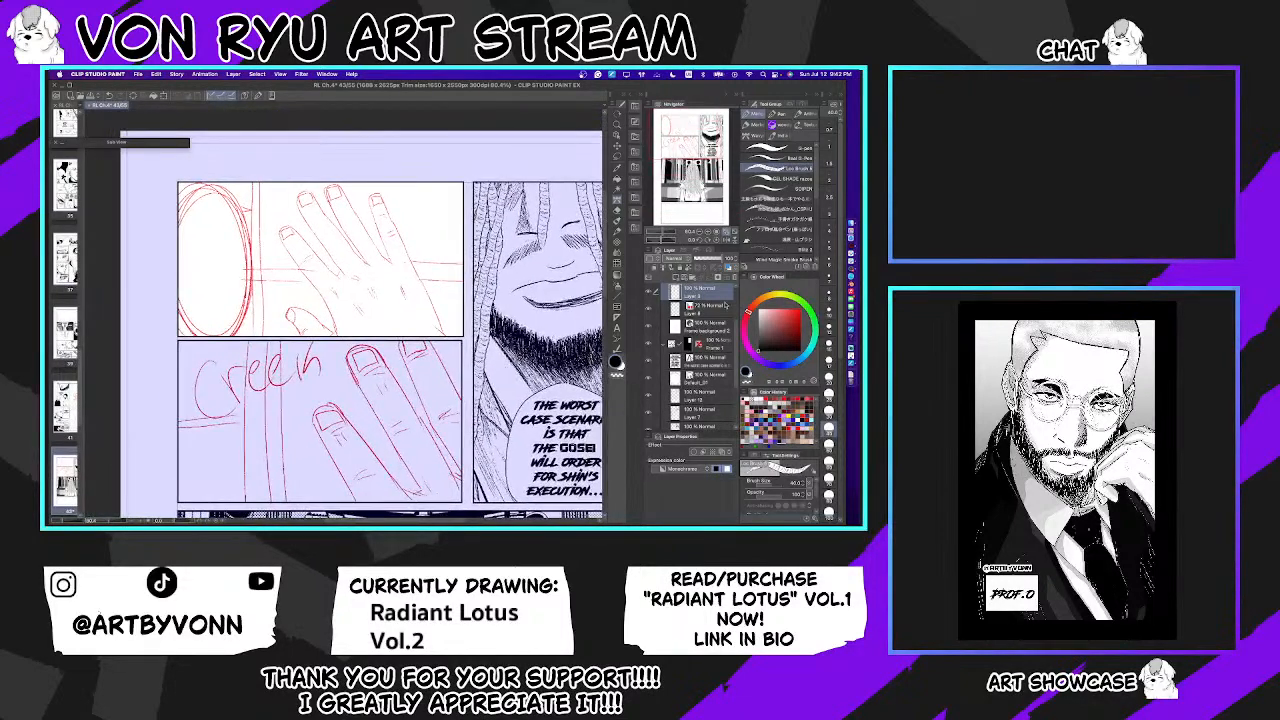
scroll(705, 317, up, 2)
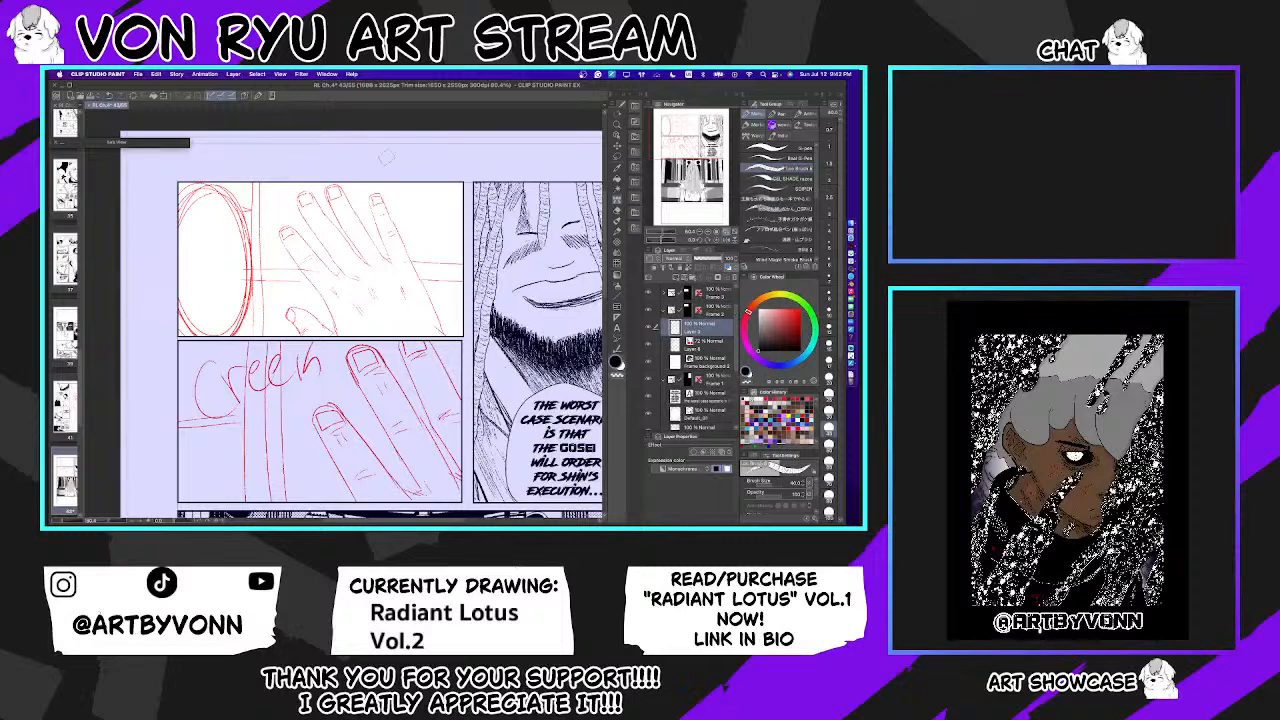
click(794, 158)
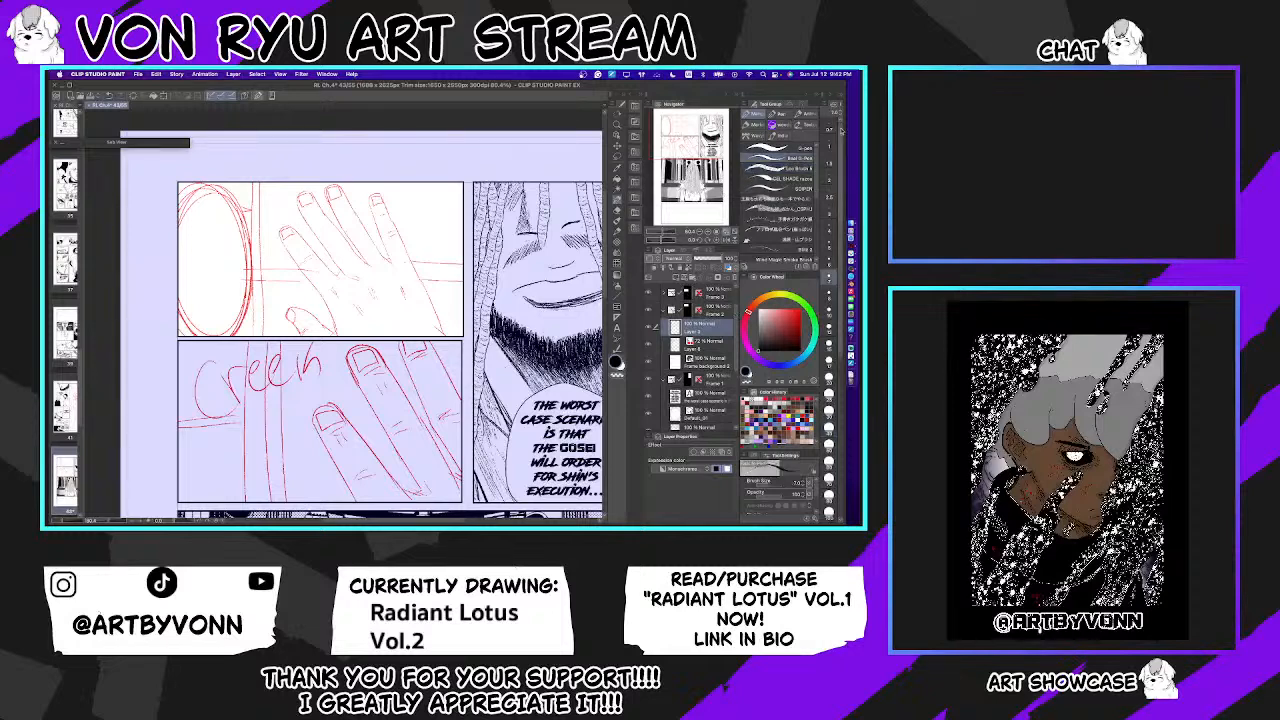
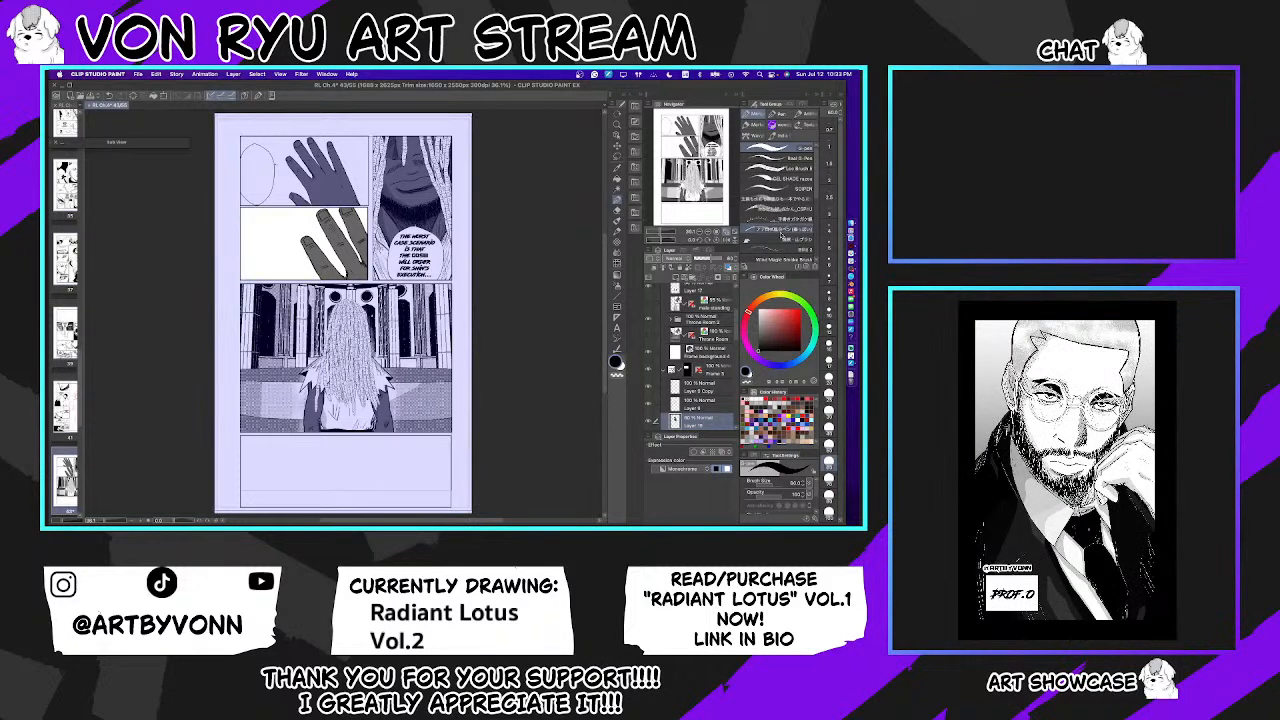
Step: Show the red sketch layer in the lower hand panel to check it against the inked hand, and hide it again
key(o)
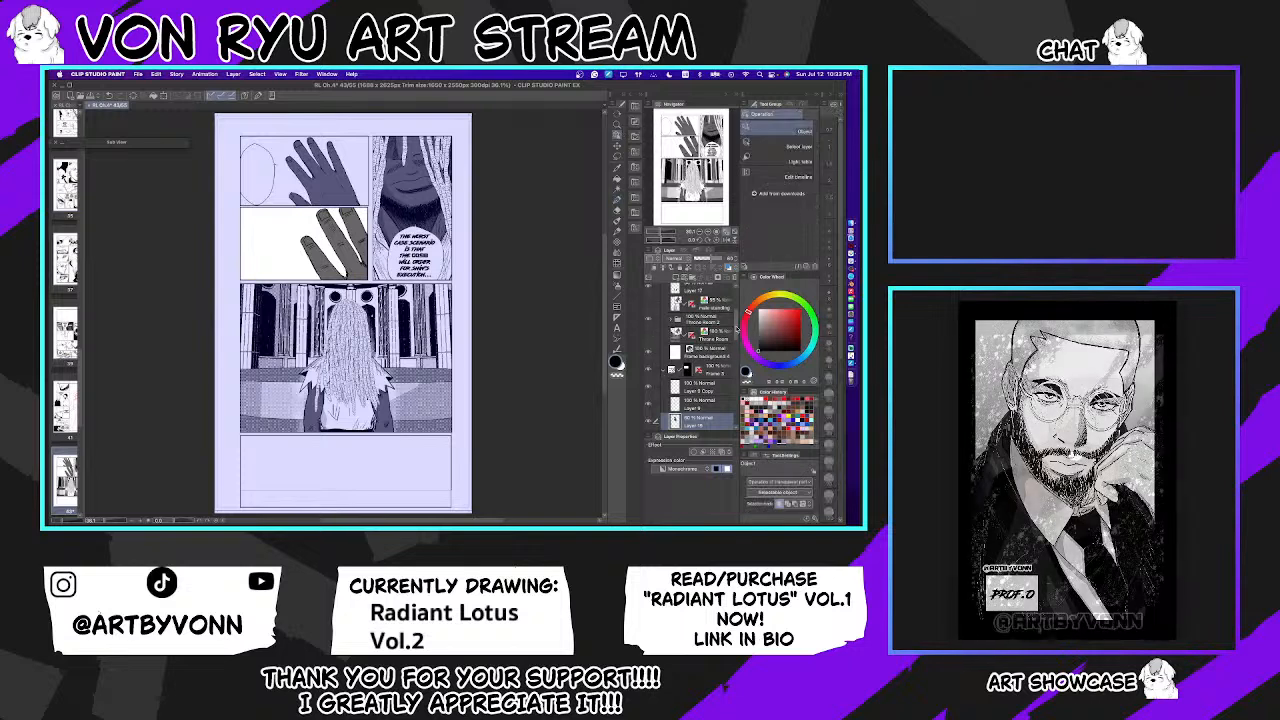
scroll(735, 334, down, 3)
click(648, 387)
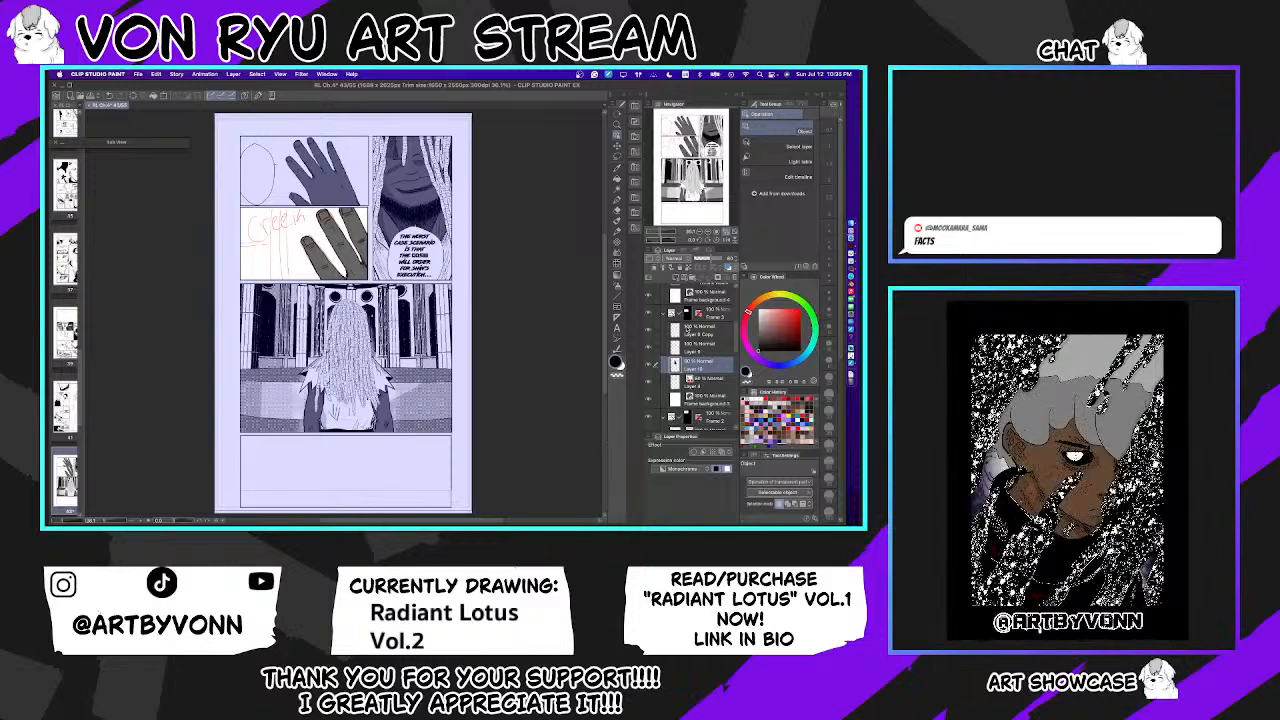
drag(683, 225, 676, 224)
click(649, 381)
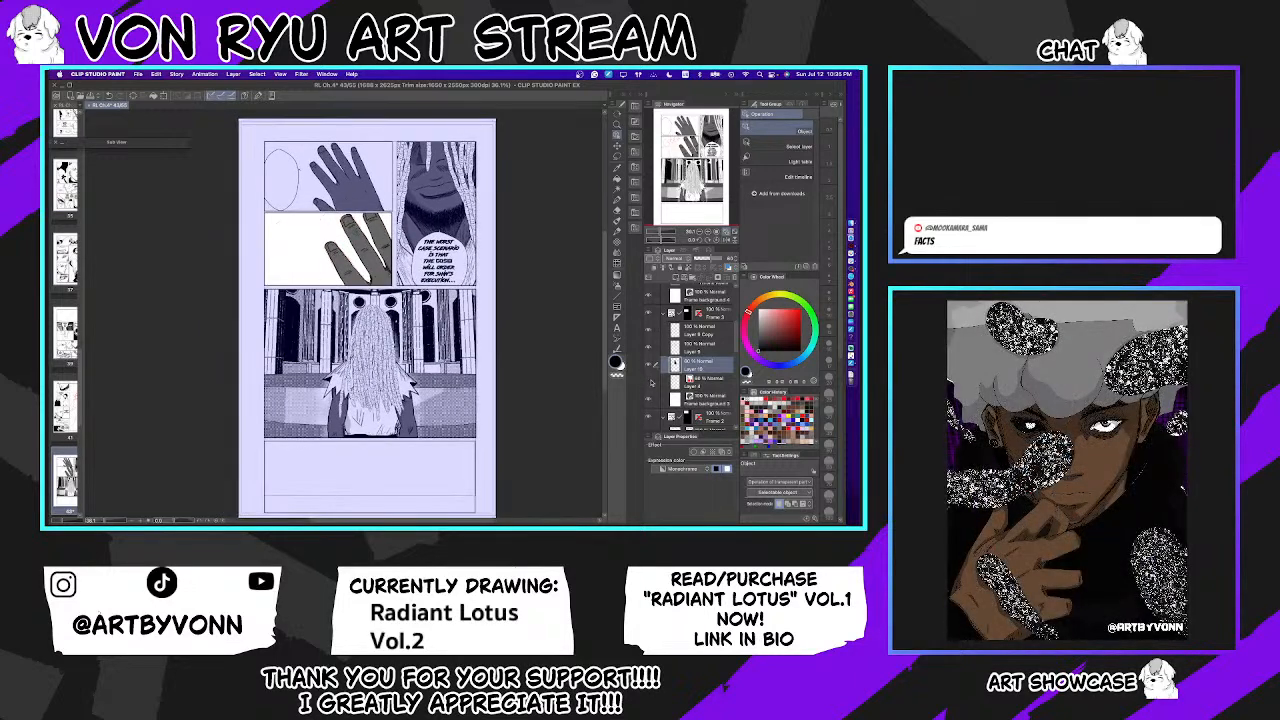
Step: Show the red sketch in the lower hand panel and add a new layer above the hand's 60% shading layer
click(649, 381)
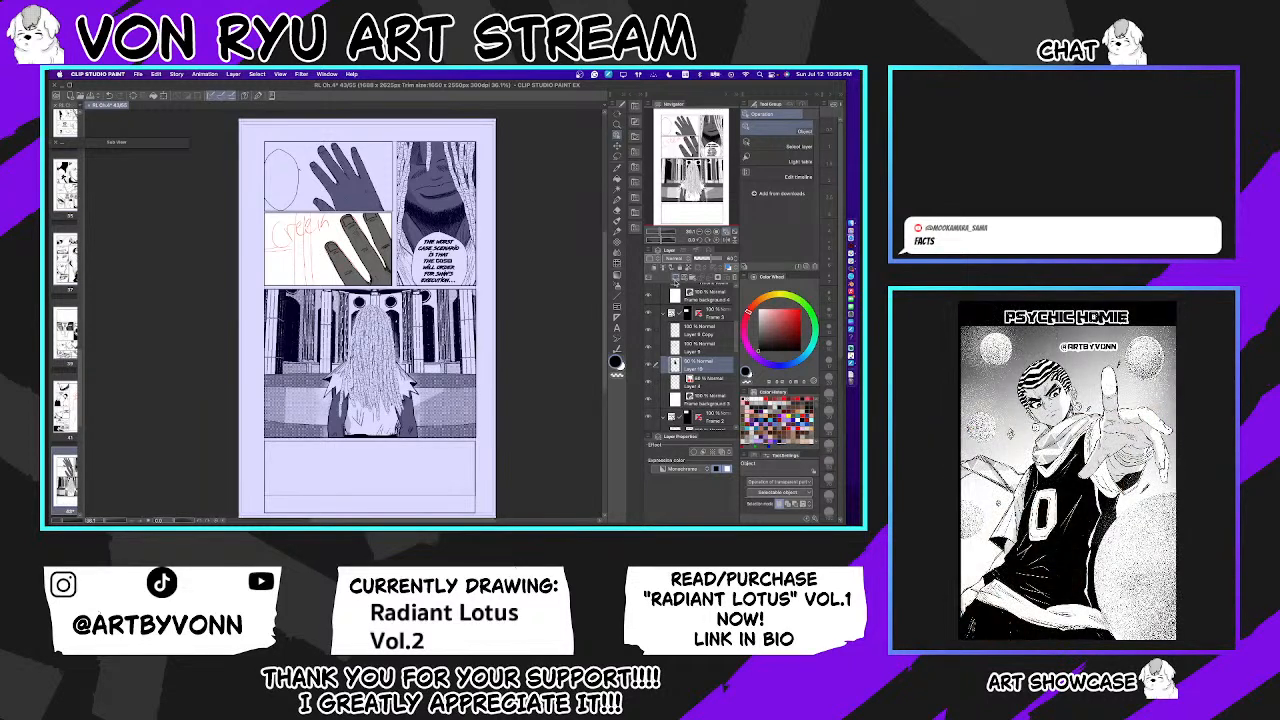
click(675, 279)
click(617, 297)
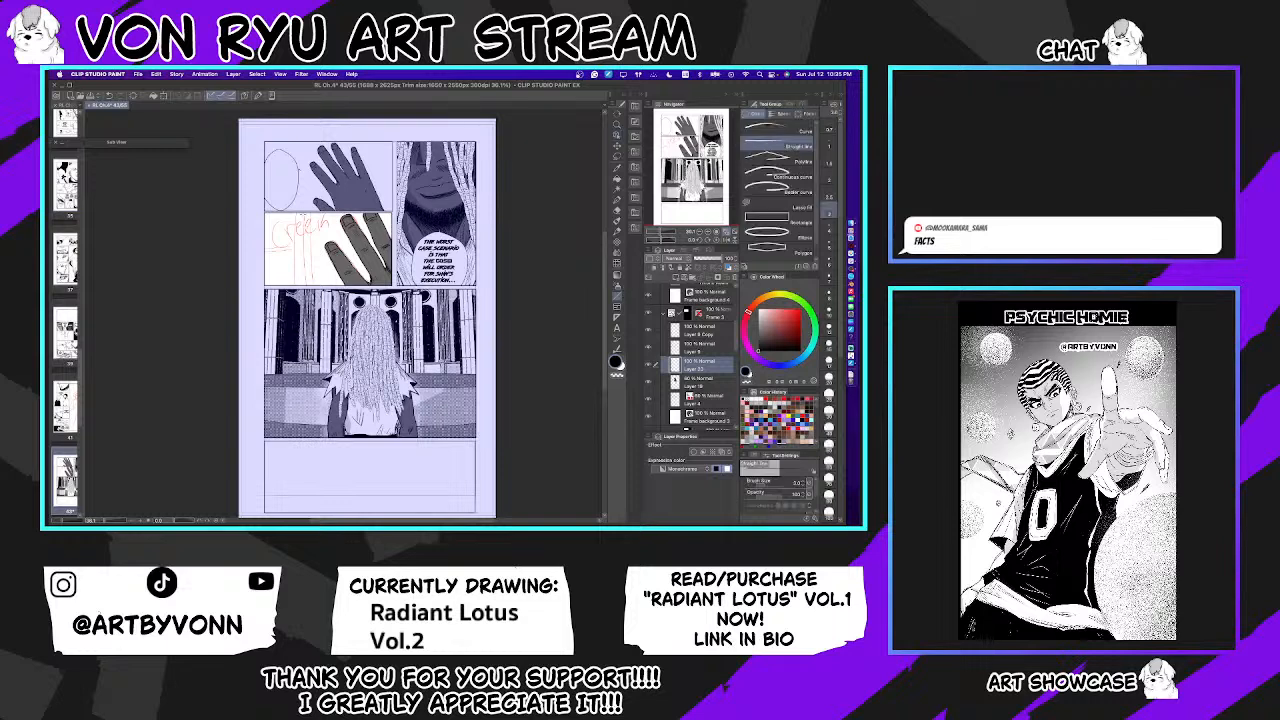
Step: Select the red sketch layer in the lower hand panel and add a new layer directly above it, beneath the hand
key(k)
key(o)
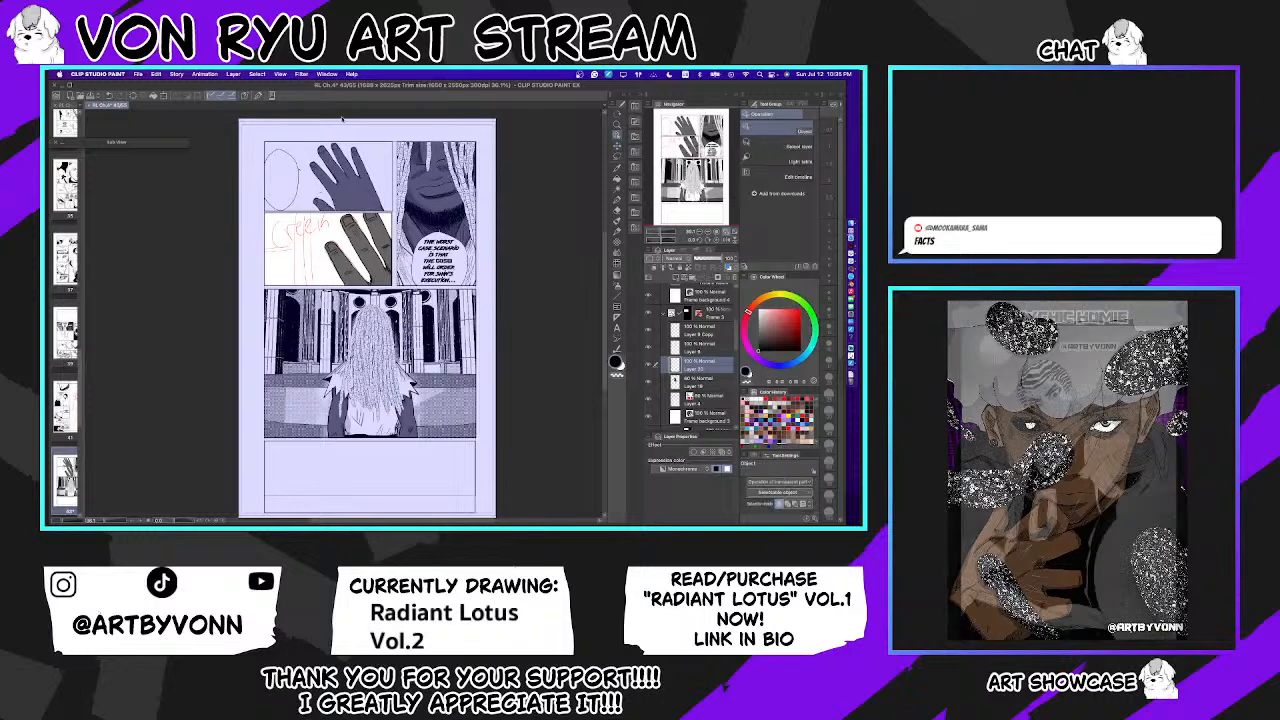
click(312, 183)
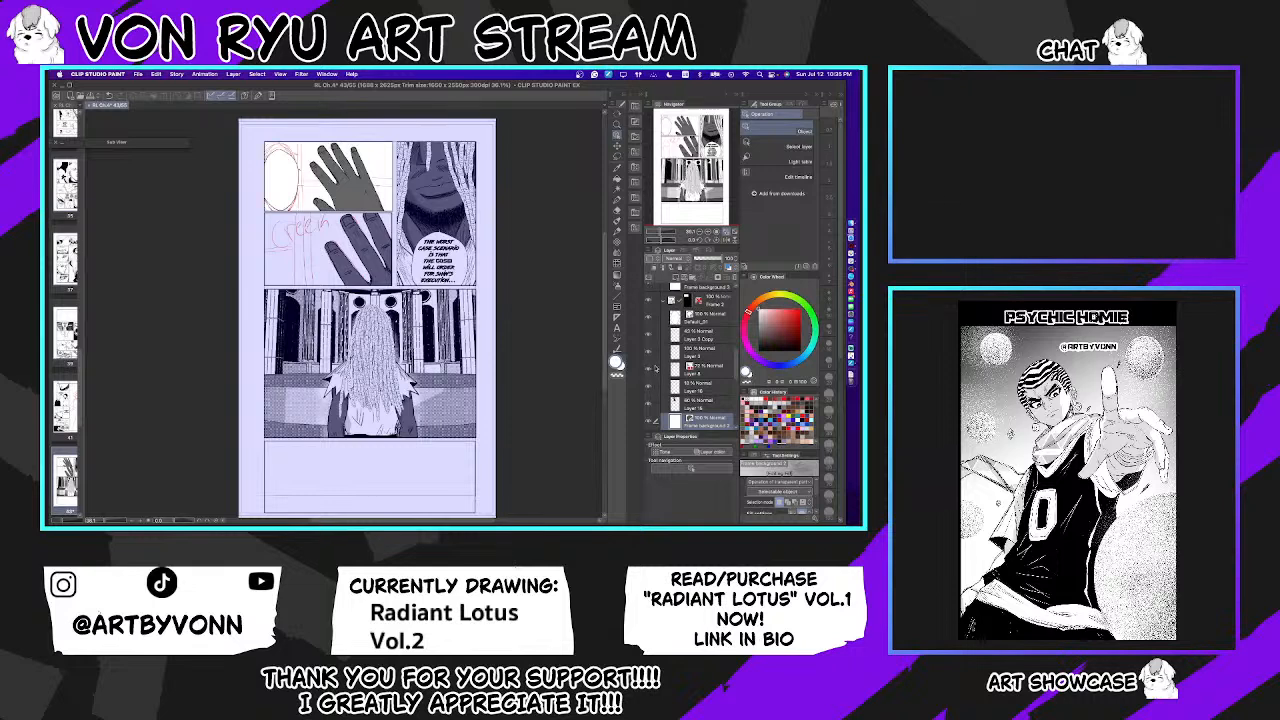
click(297, 257)
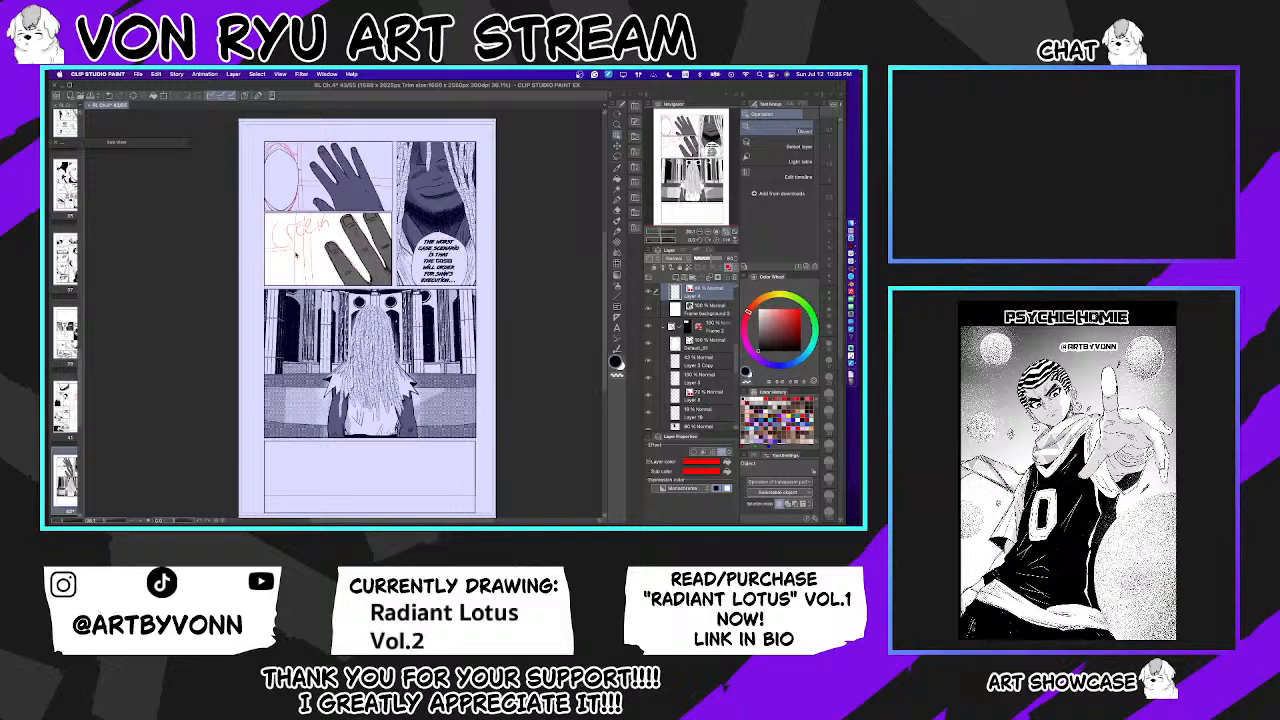
click(617, 295)
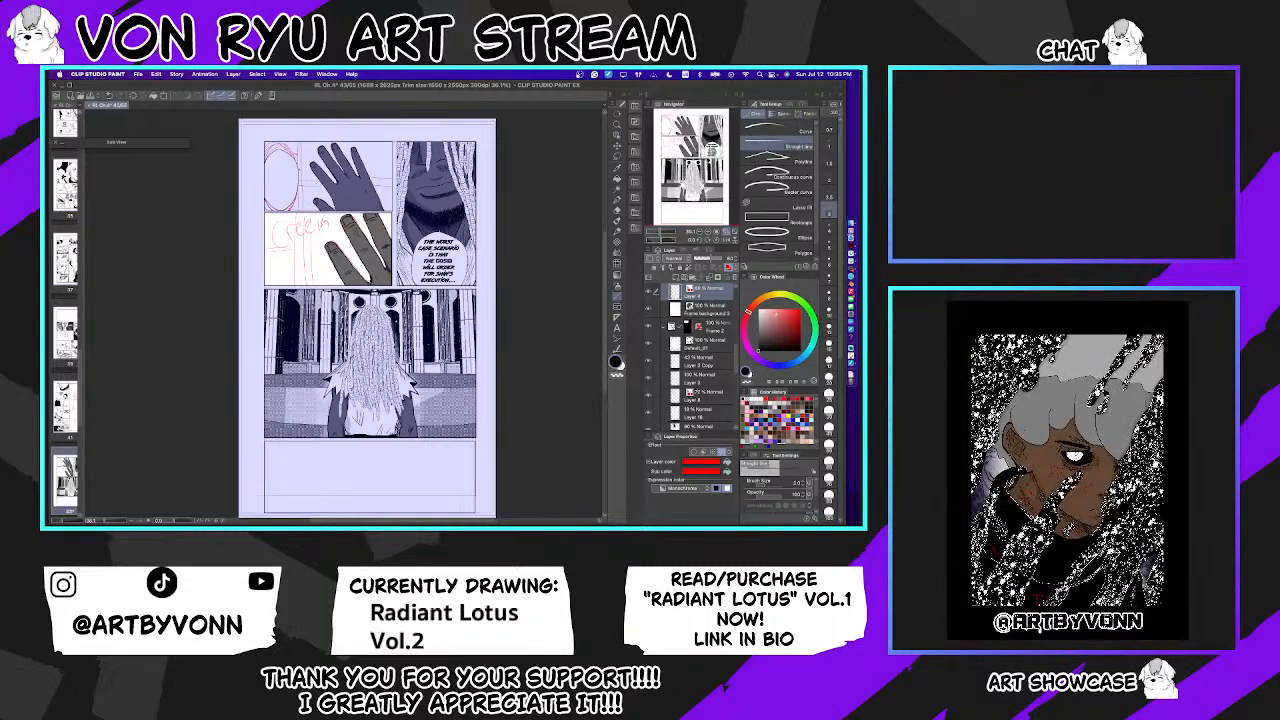
click(677, 277)
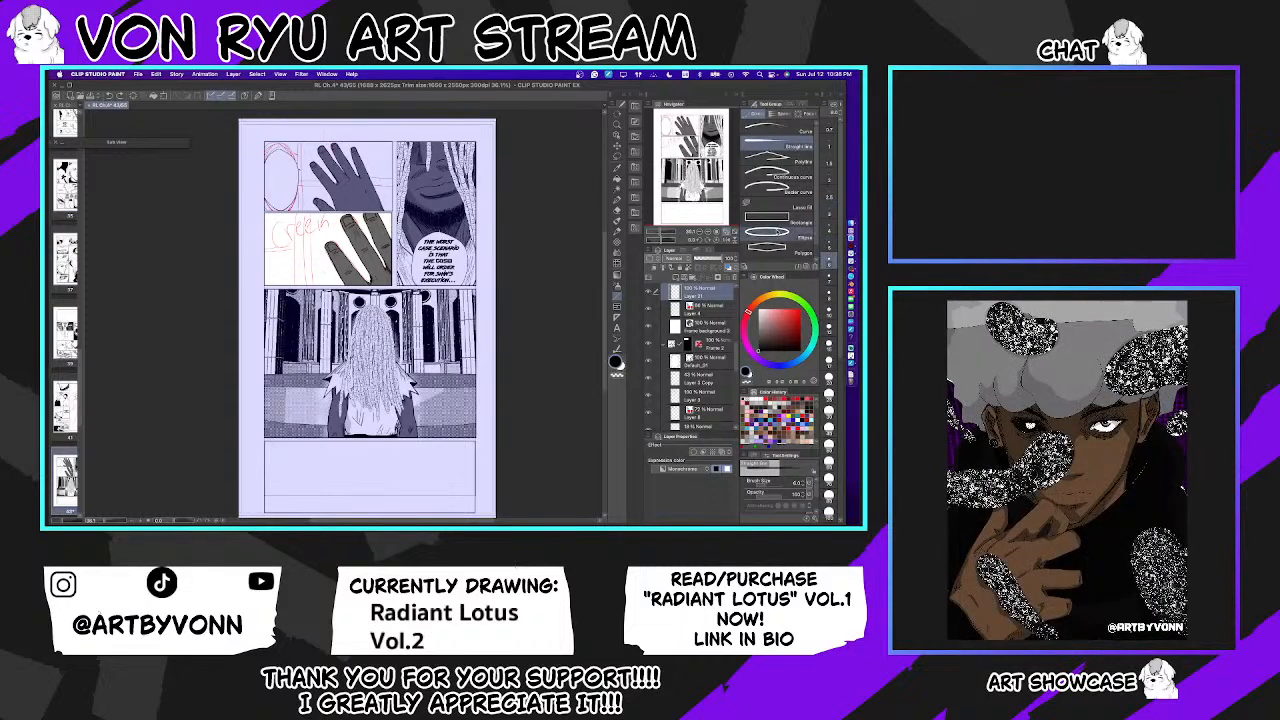
Step: Ink the vertical background lines beside the lower panel's hand with the Real G-Pen, following the red sketch, and hide the sketch layer
drag(313, 286, 313, 206)
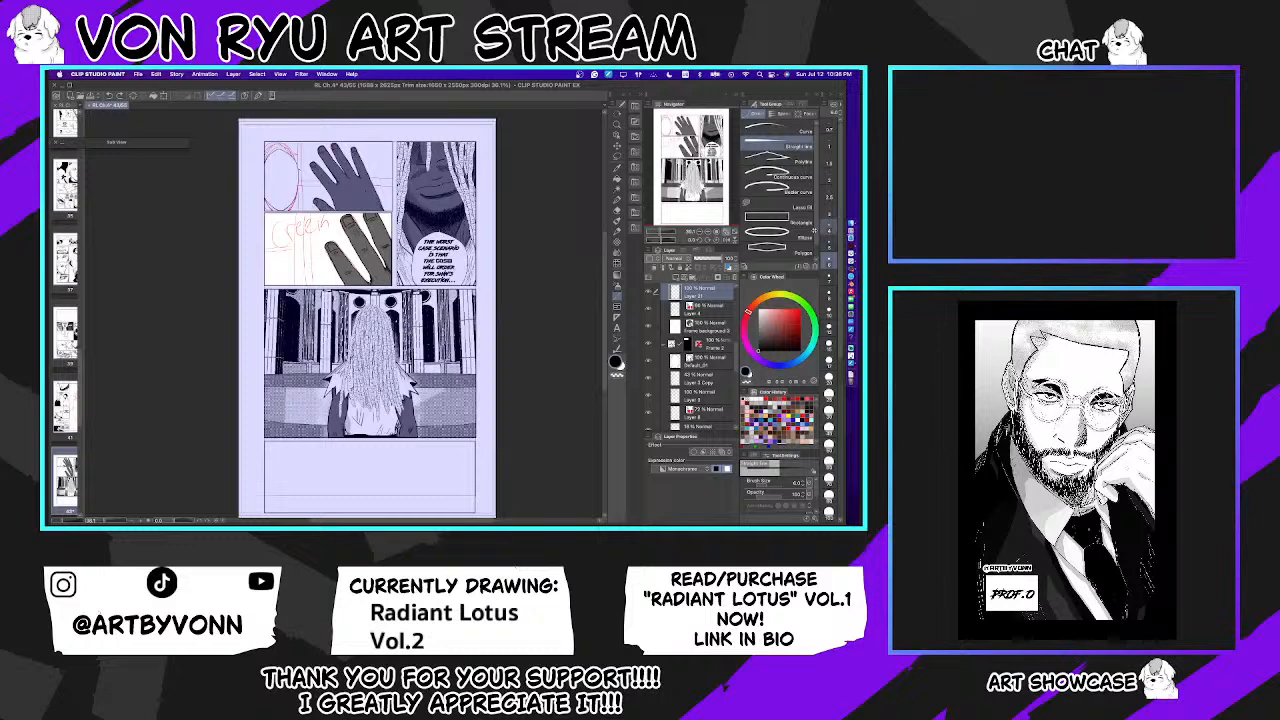
key(p)
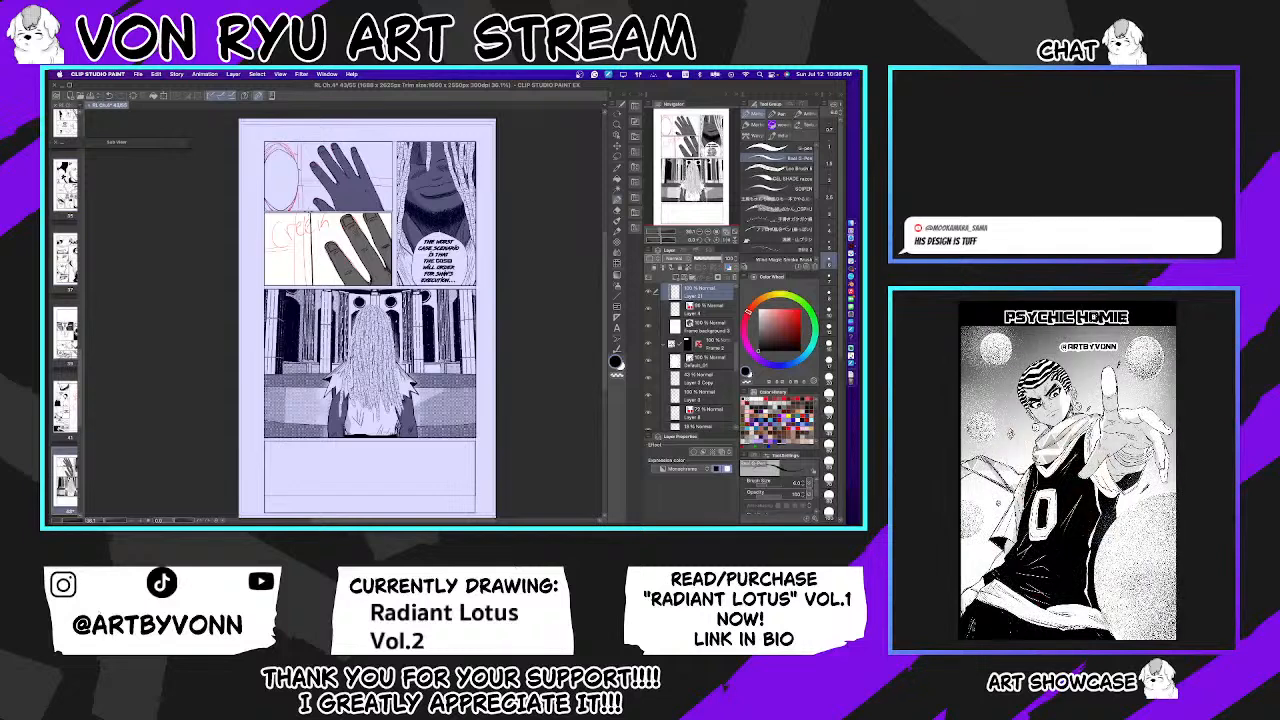
key(ctrl+z)
click(829, 229)
drag(312, 284, 312, 204)
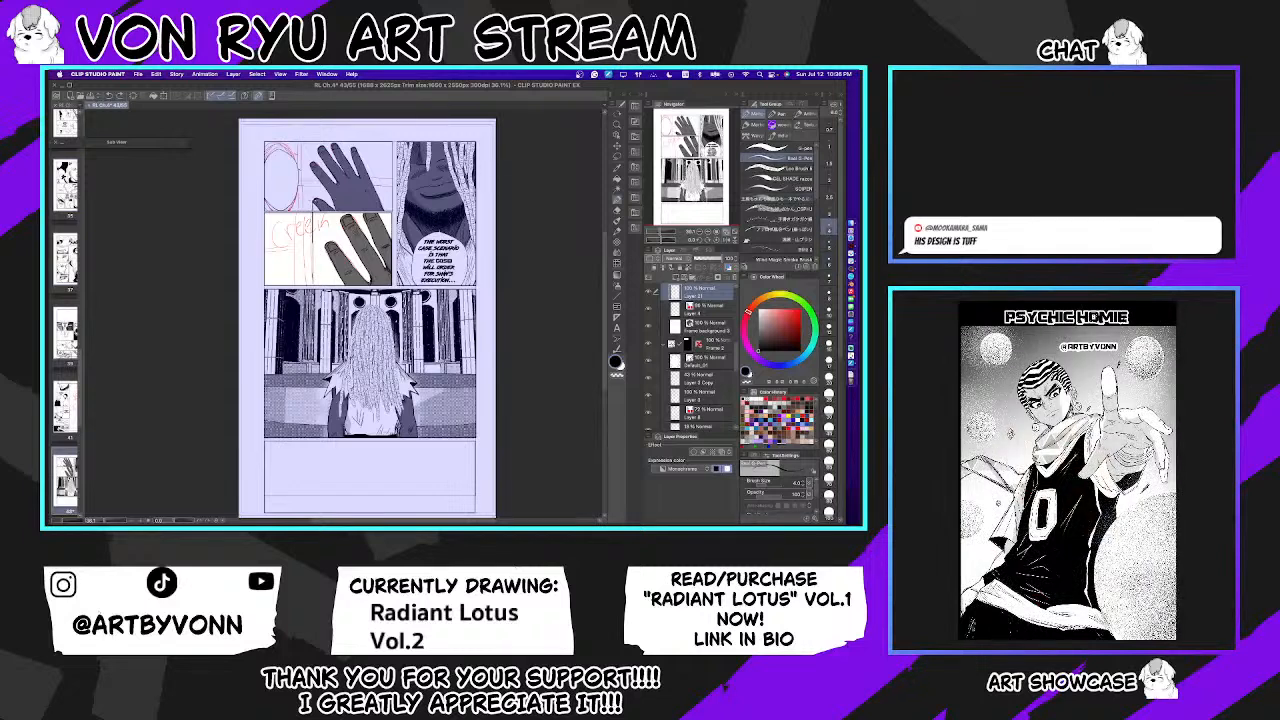
key(ctrl+z)
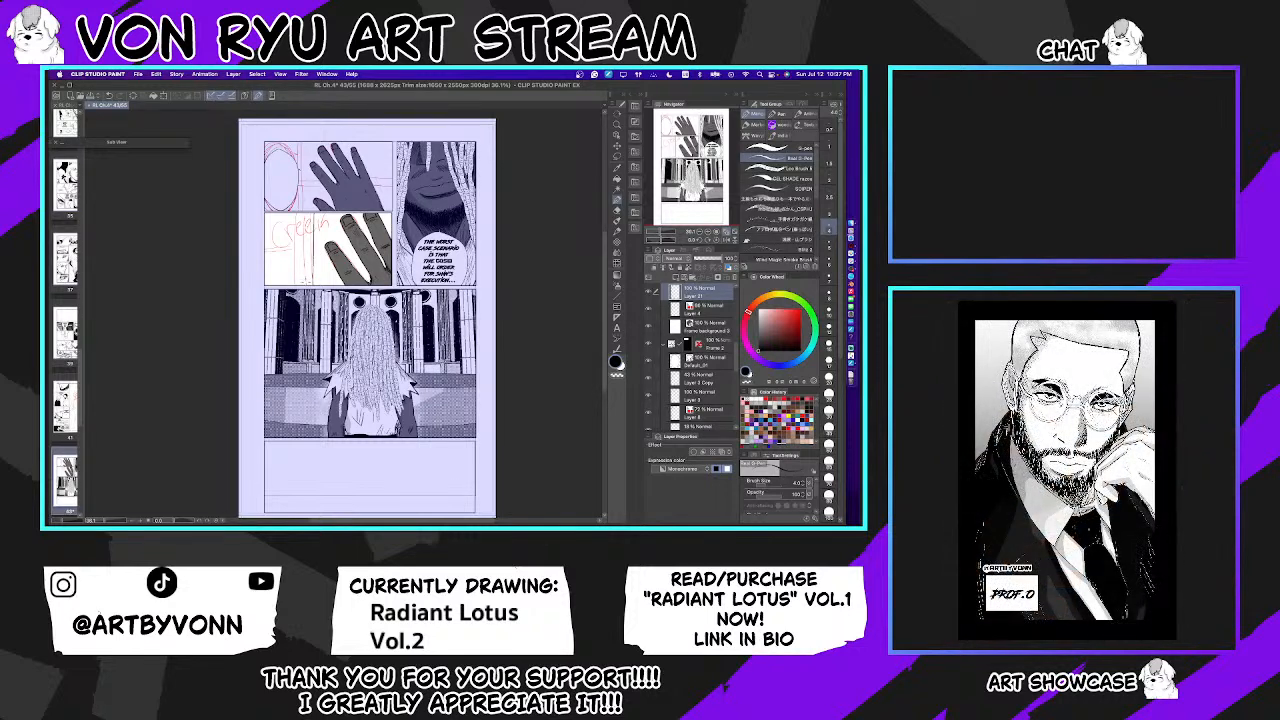
drag(297, 214, 296, 284)
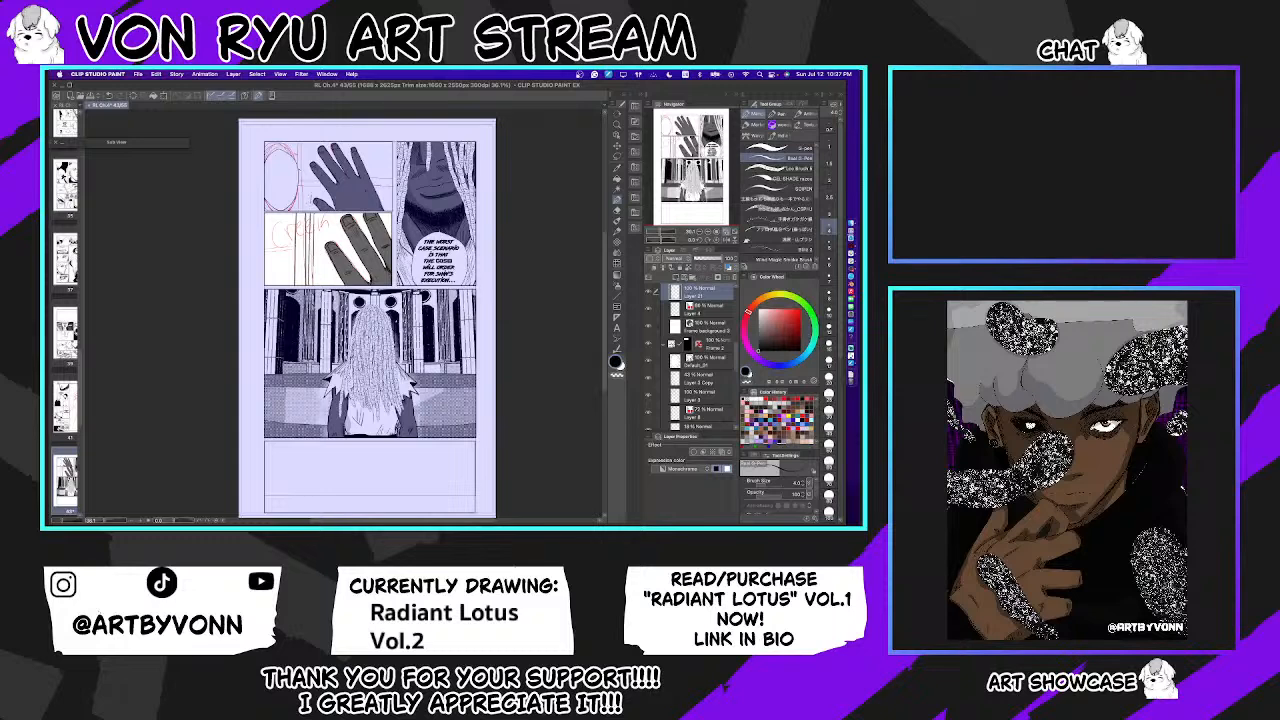
click(648, 311)
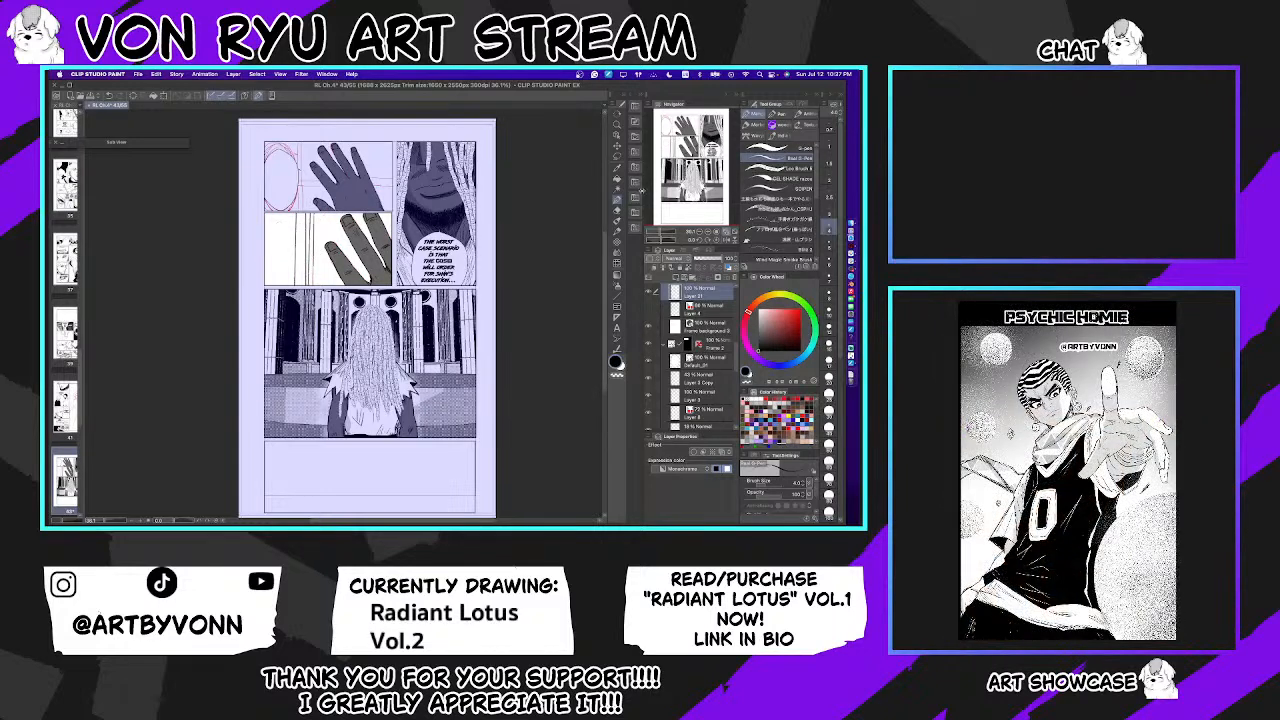
click(617, 178)
click(309, 245)
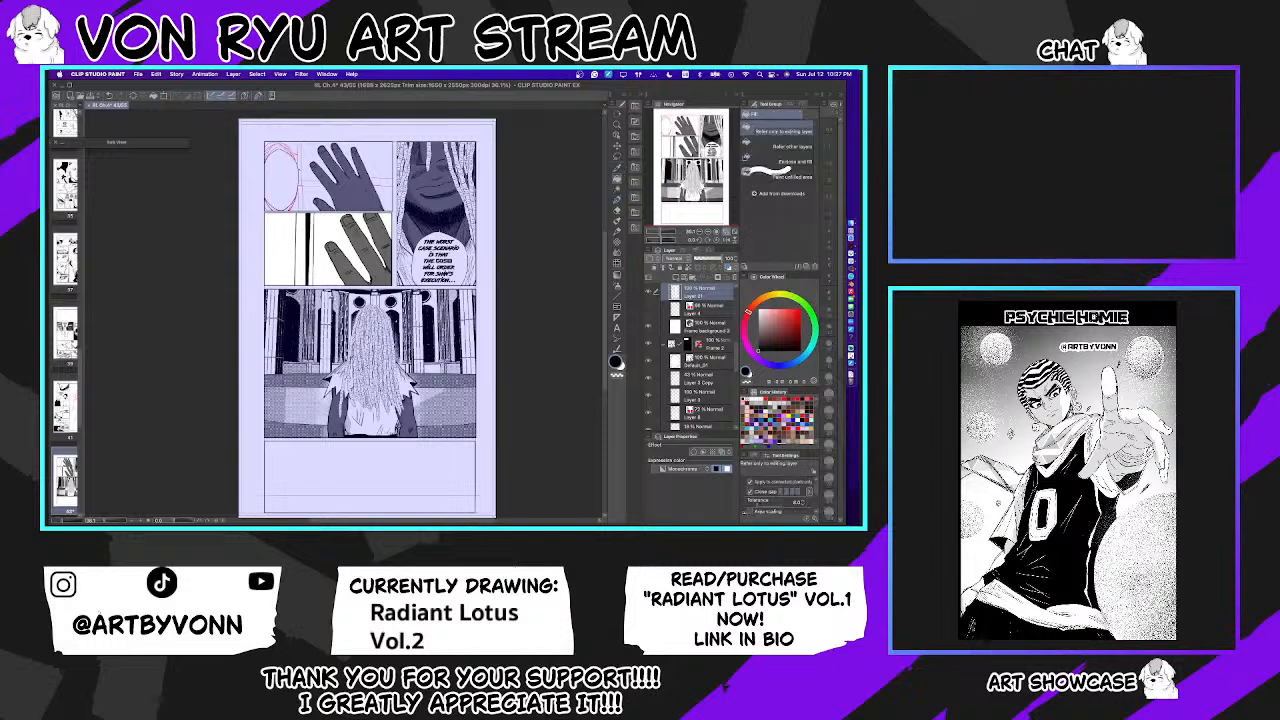
key(ctrl+z)
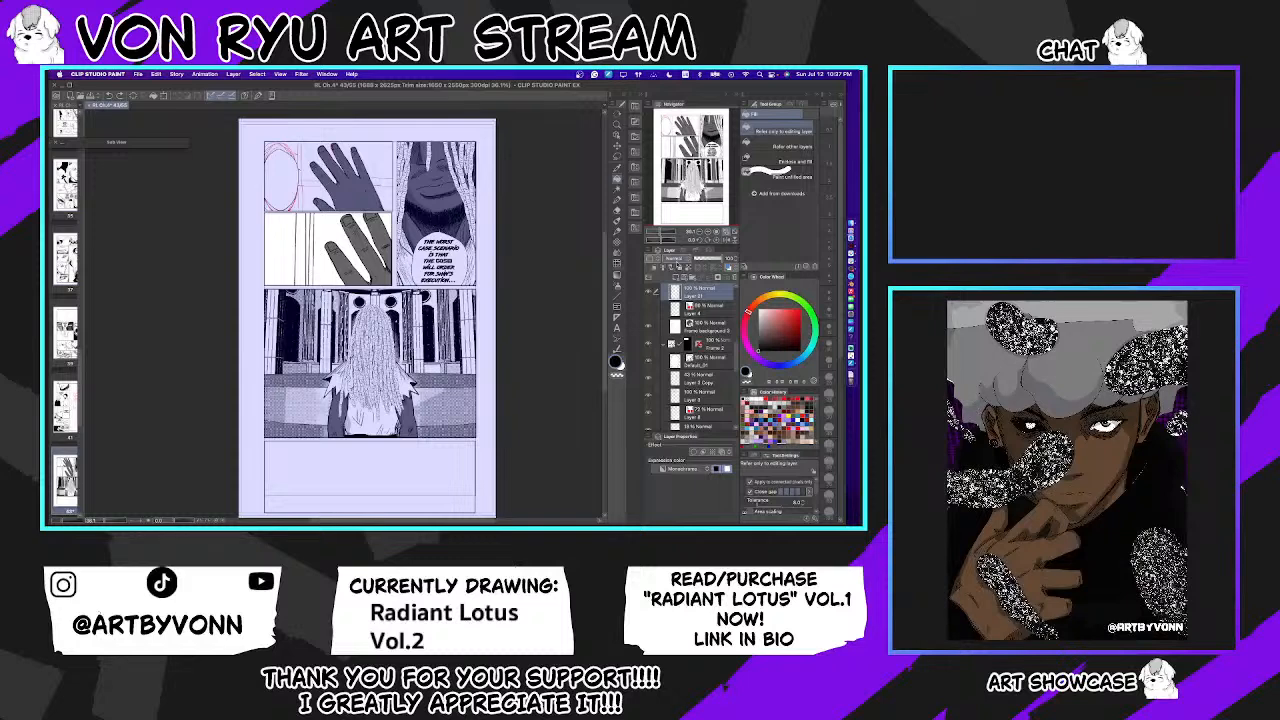
Step: Select the narrow strip between the vertical lines, fill it on a new layer, and lower that layer's opacity to 21%
key(w)
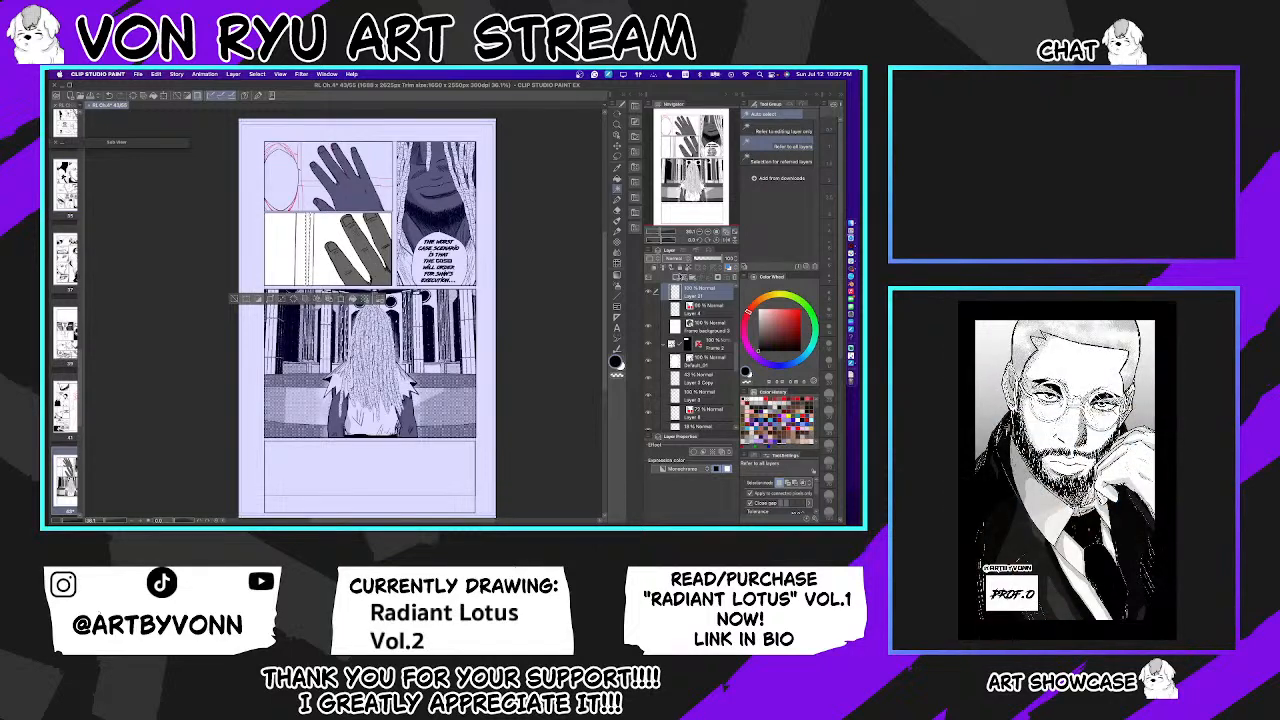
click(684, 276)
click(702, 258)
click(353, 299)
click(700, 258)
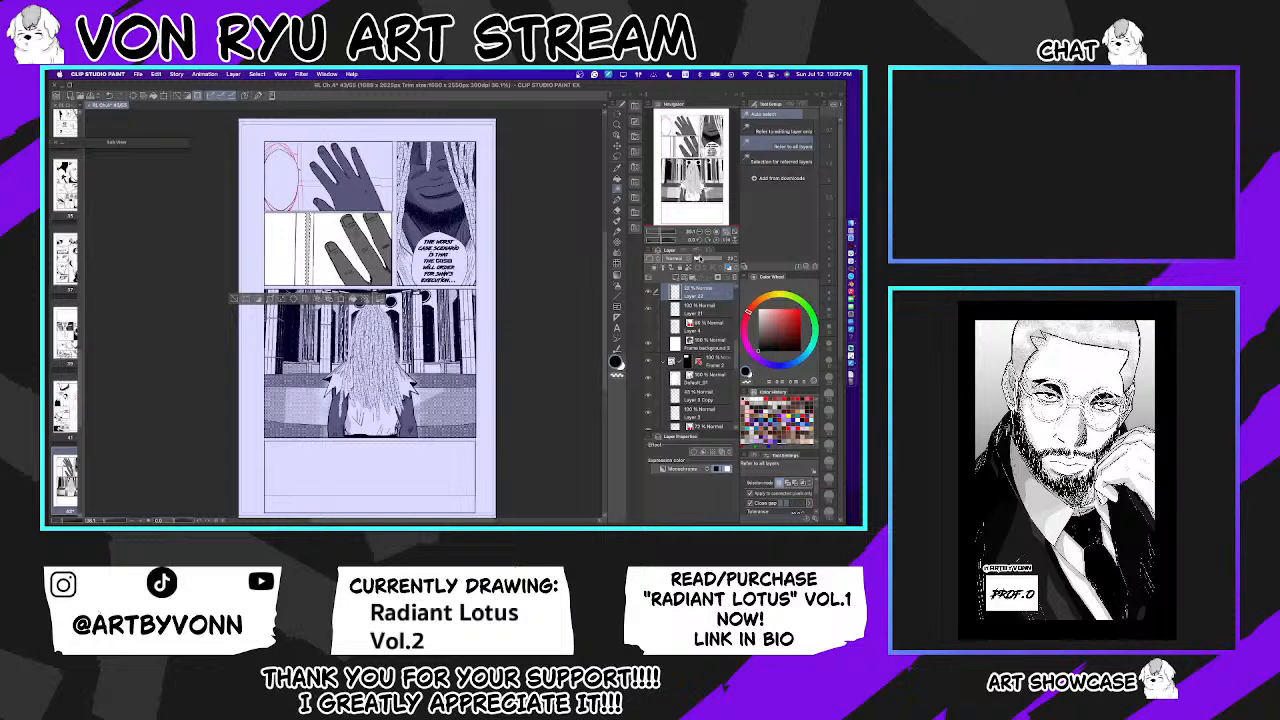
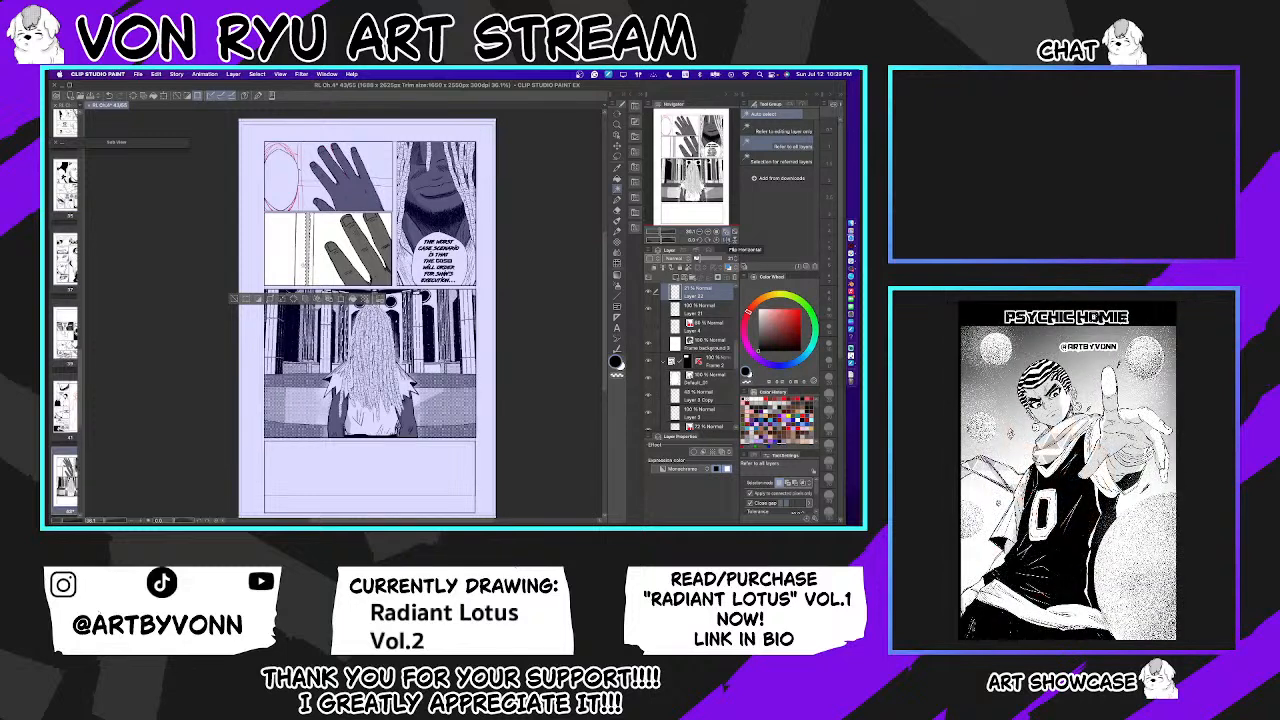
Step: Show the red sketch and ink the horizontal background lines behind the lower panel's hand on the line layer with the Real G-Pen
click(649, 327)
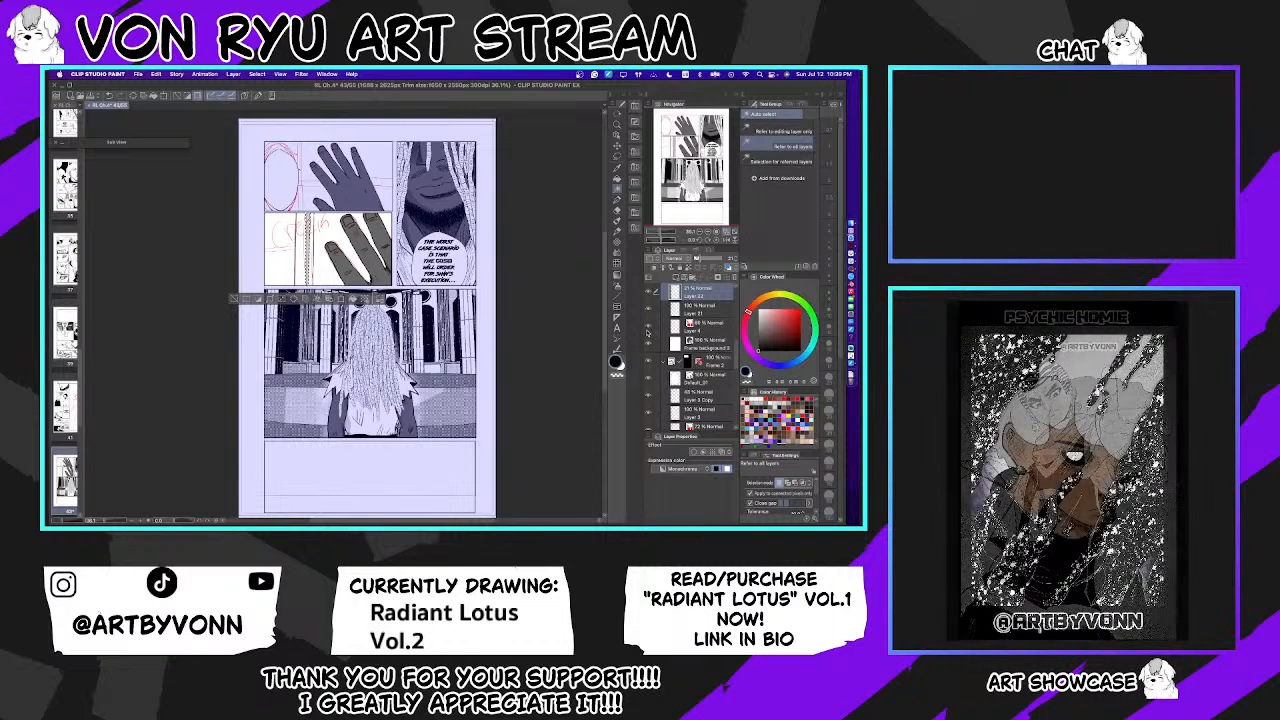
click(684, 313)
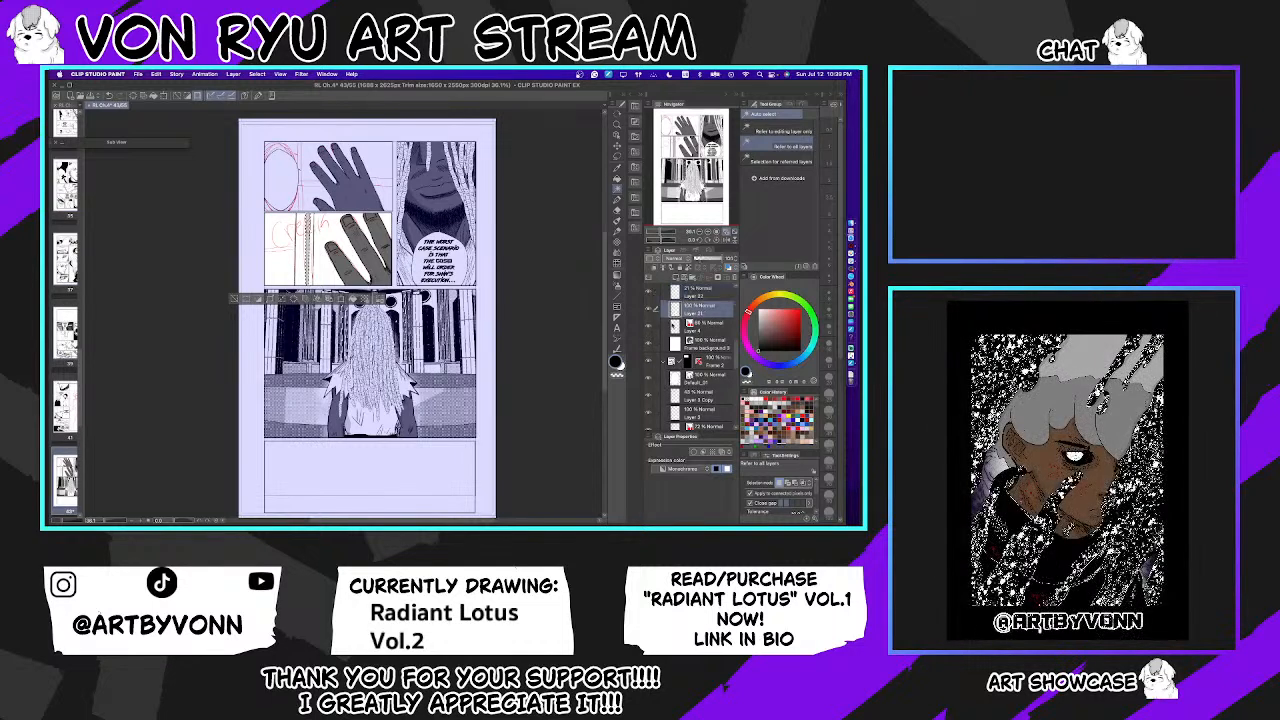
key(p)
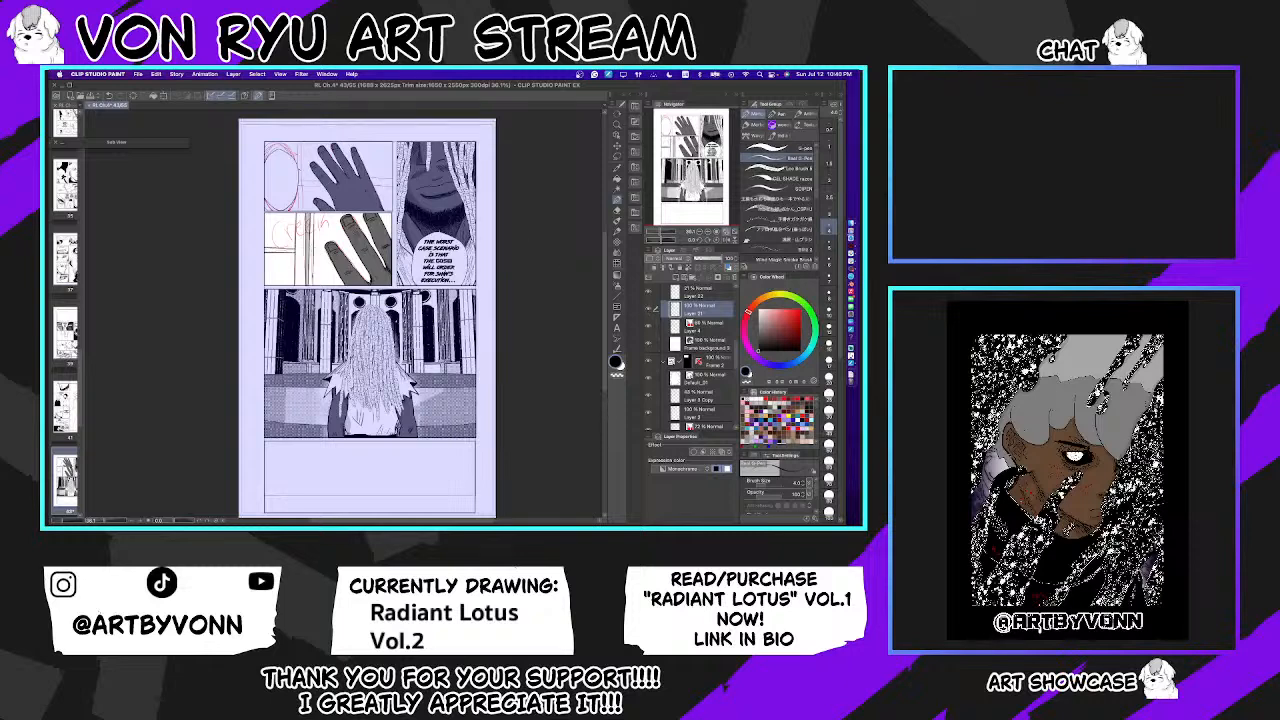
click(649, 331)
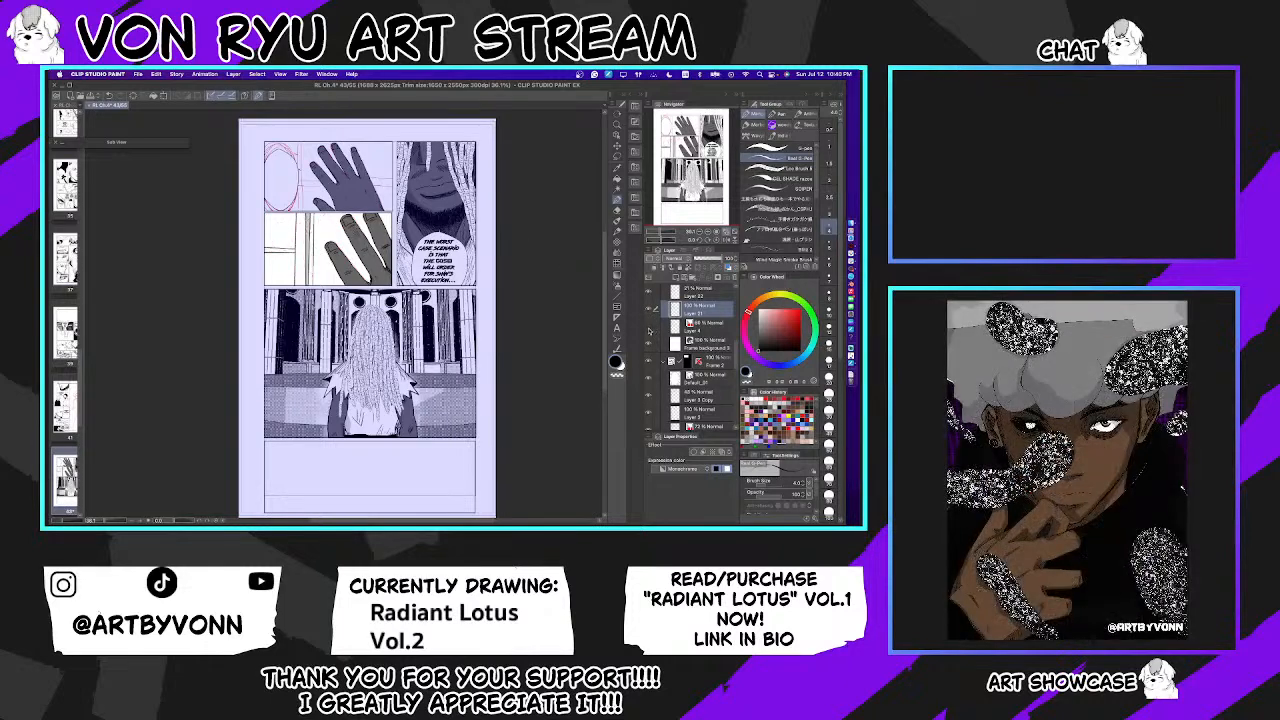
click(649, 331)
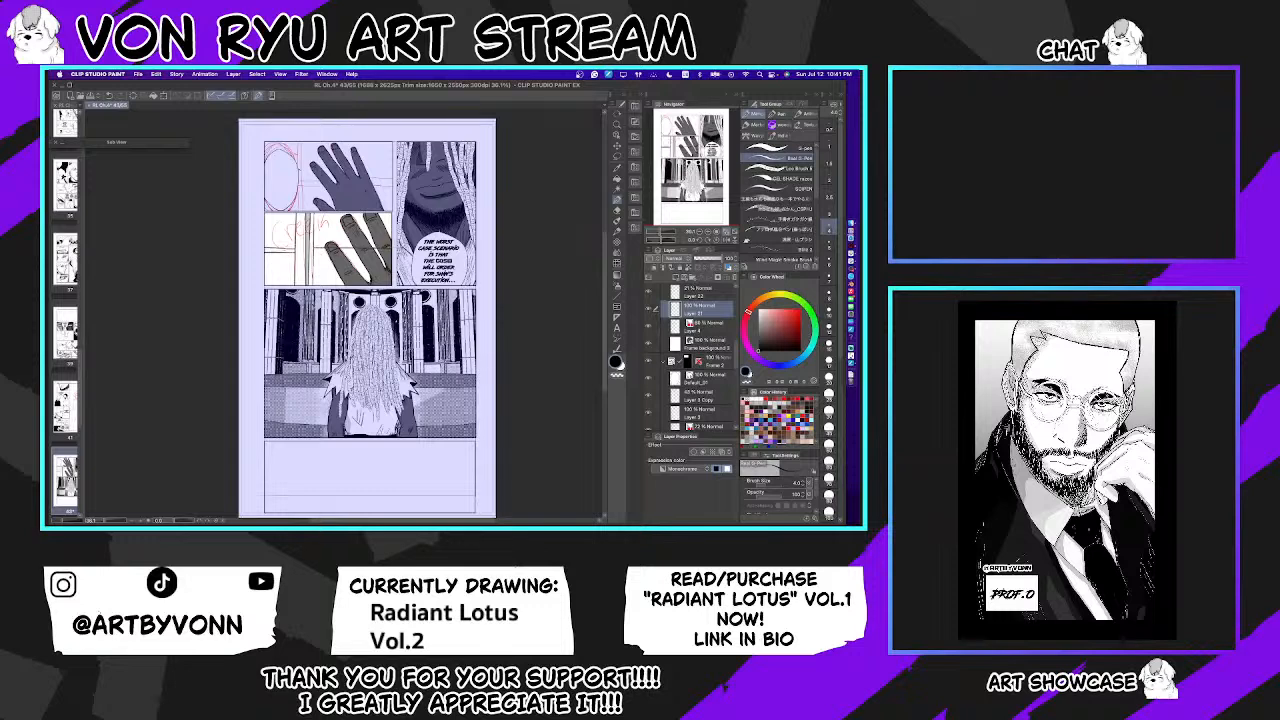
key(super+x)
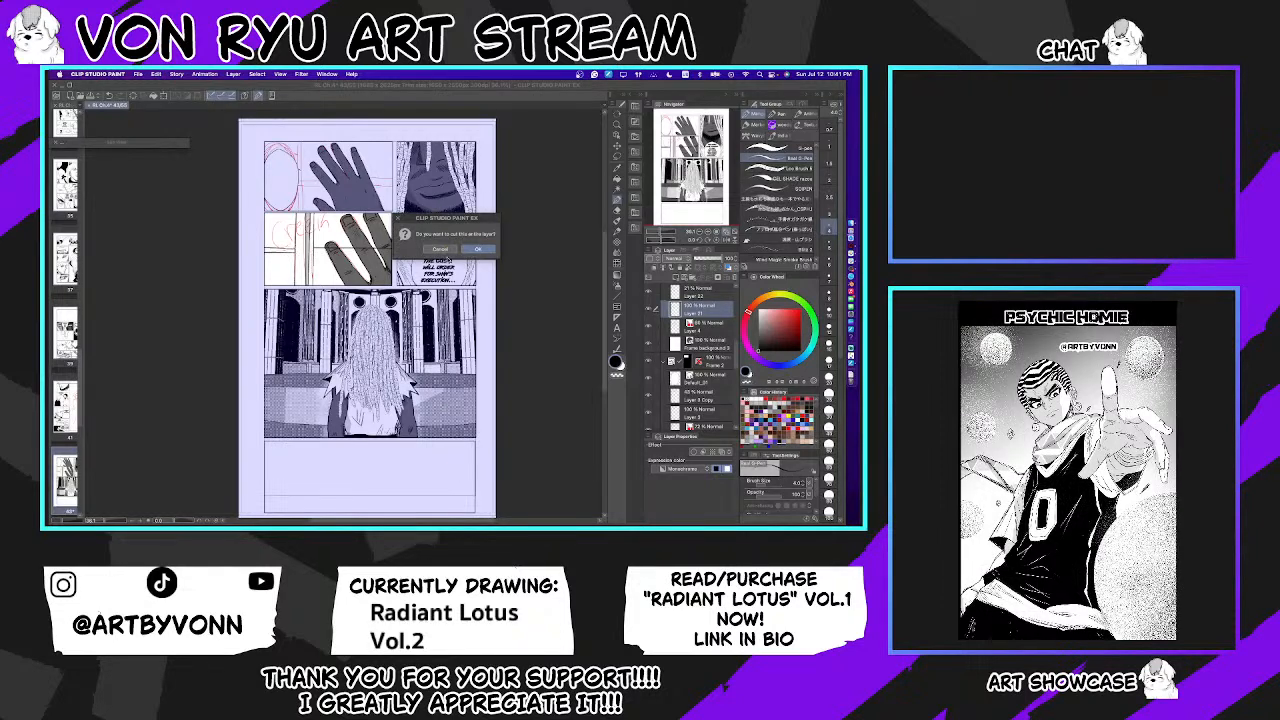
click(440, 249)
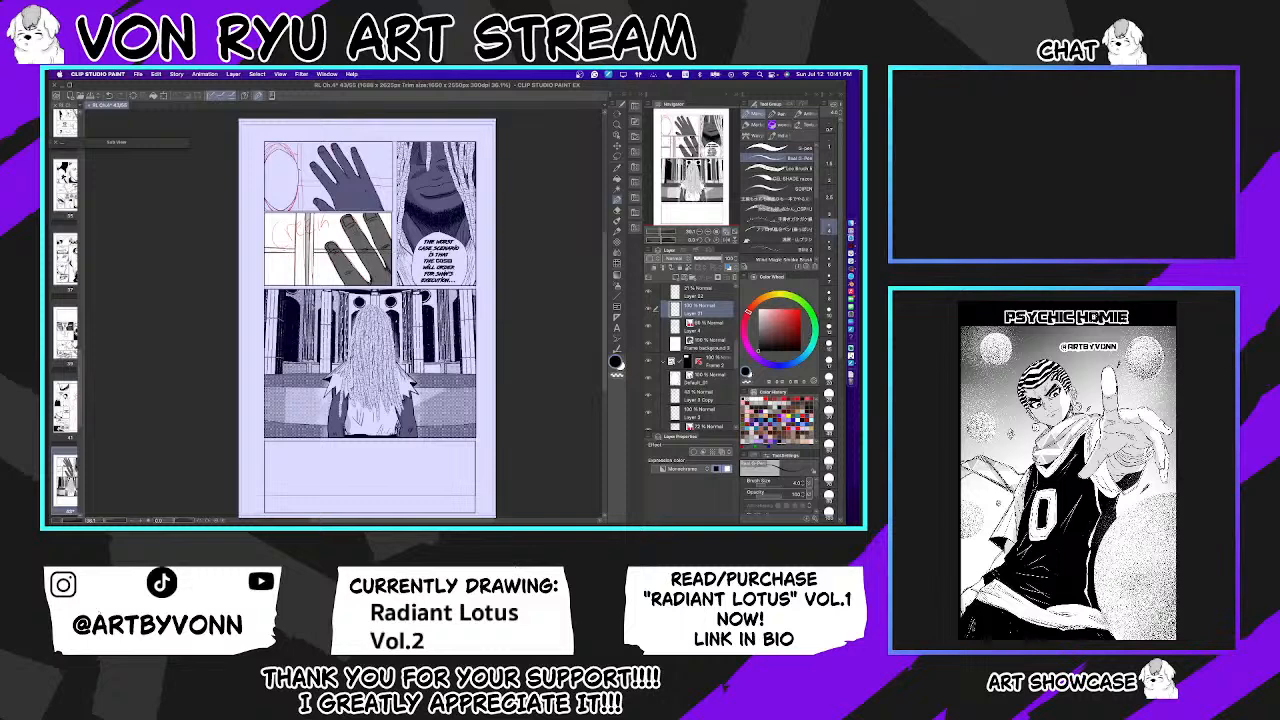
Step: Hide the red sketch and clean up the inked background lines in the lower hand panel with the Hard eraser
key(e)
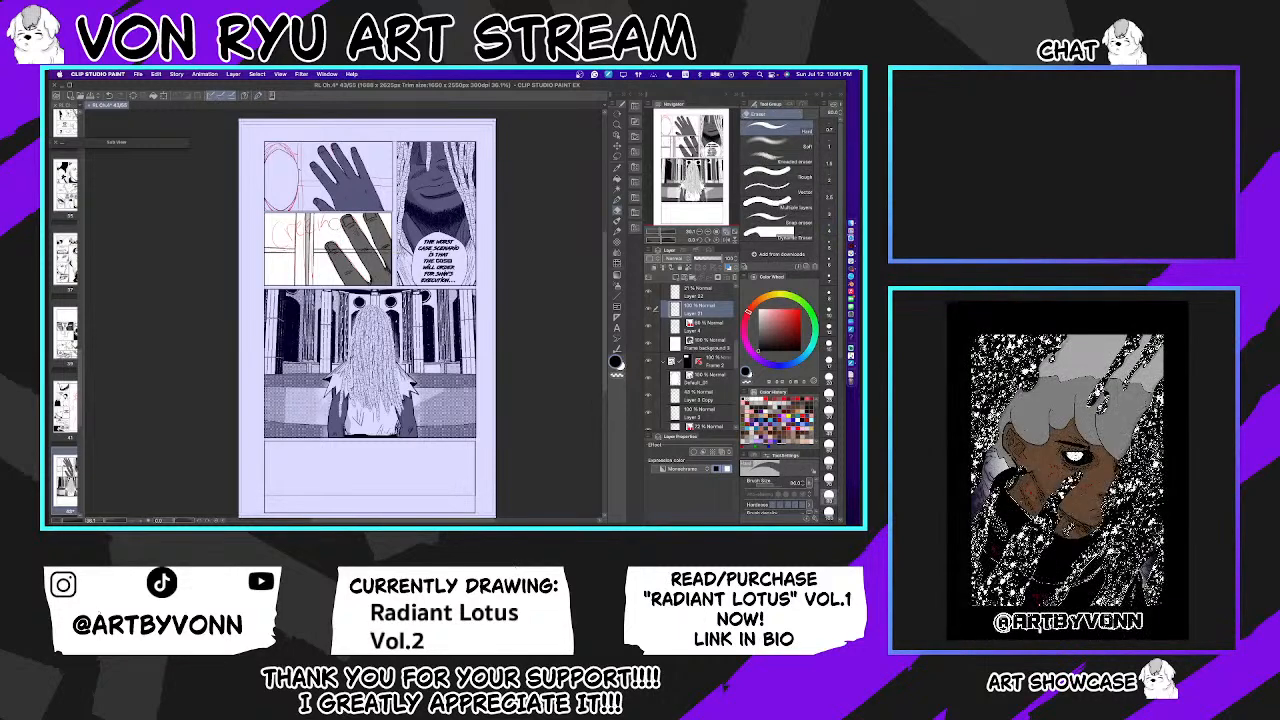
click(648, 330)
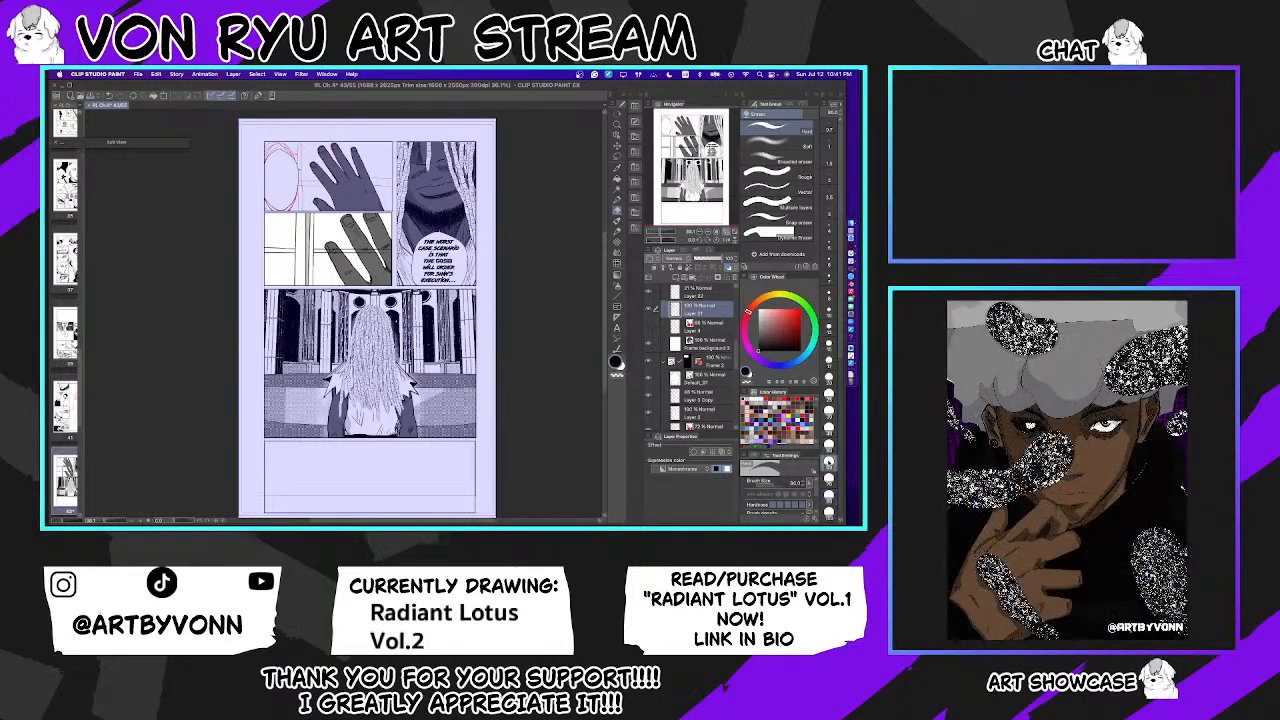
click(660, 236)
click(660, 236)
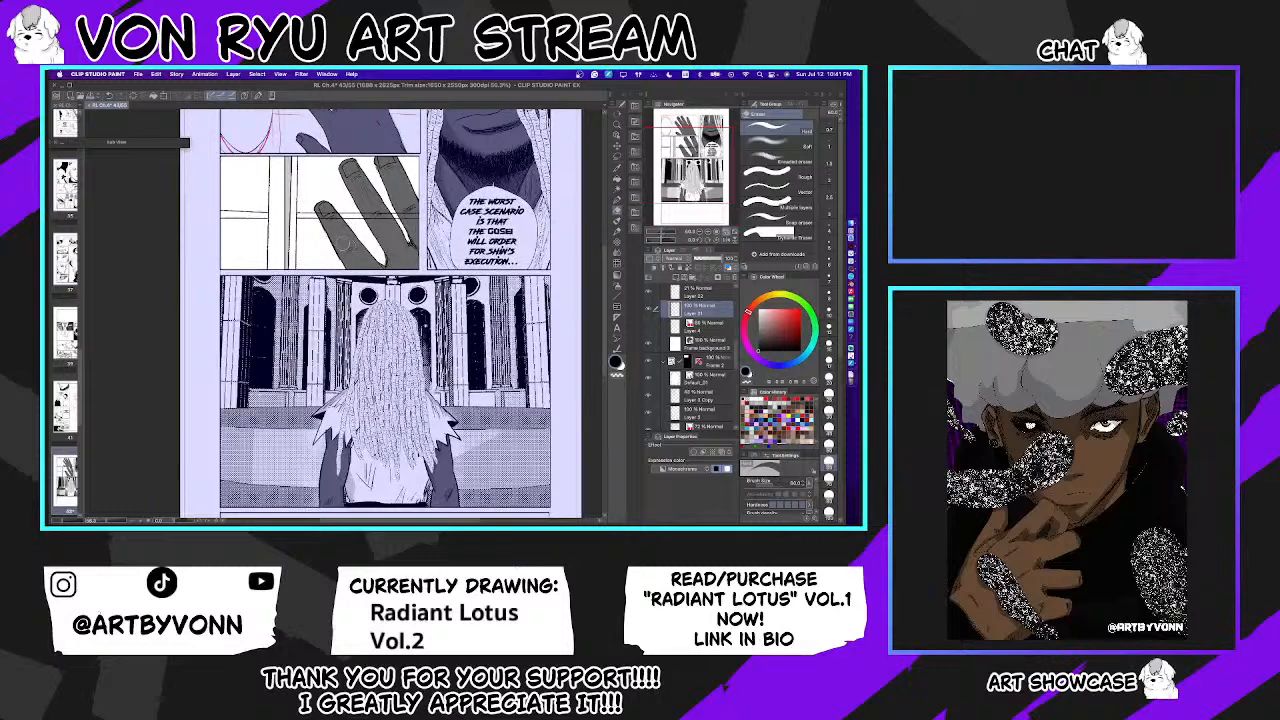
click(829, 411)
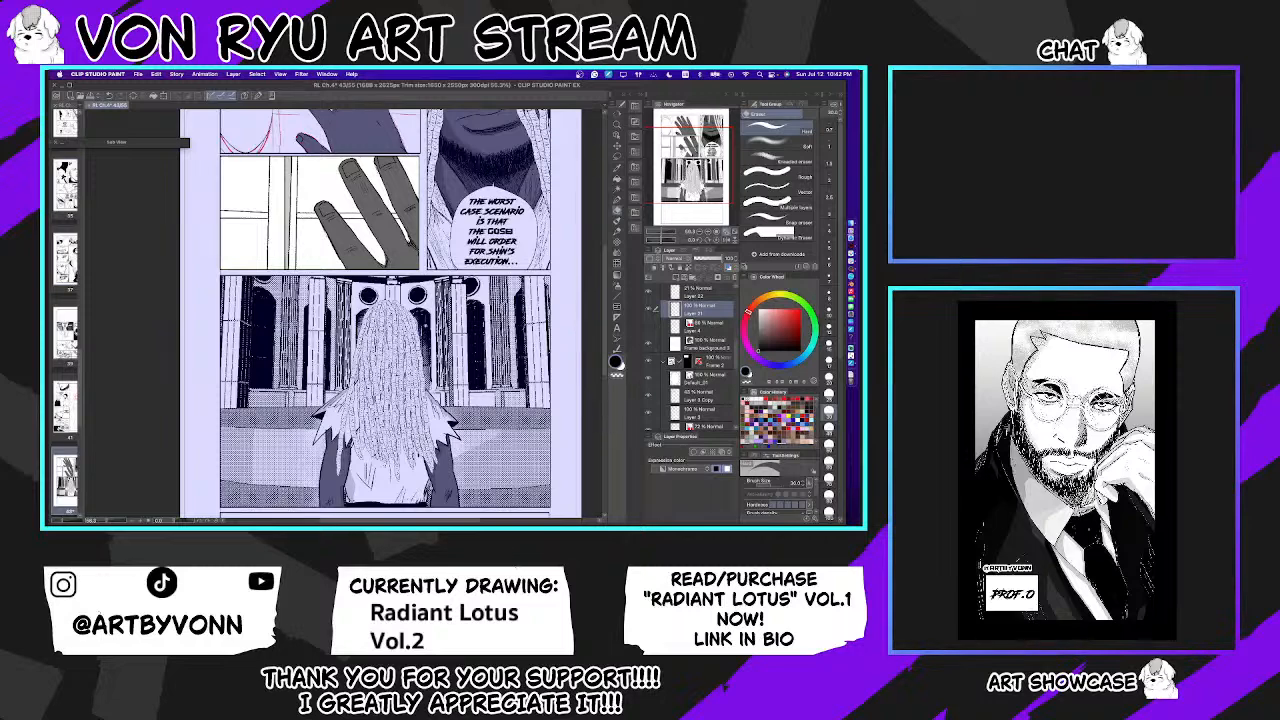
scroll(385, 315, up, 2)
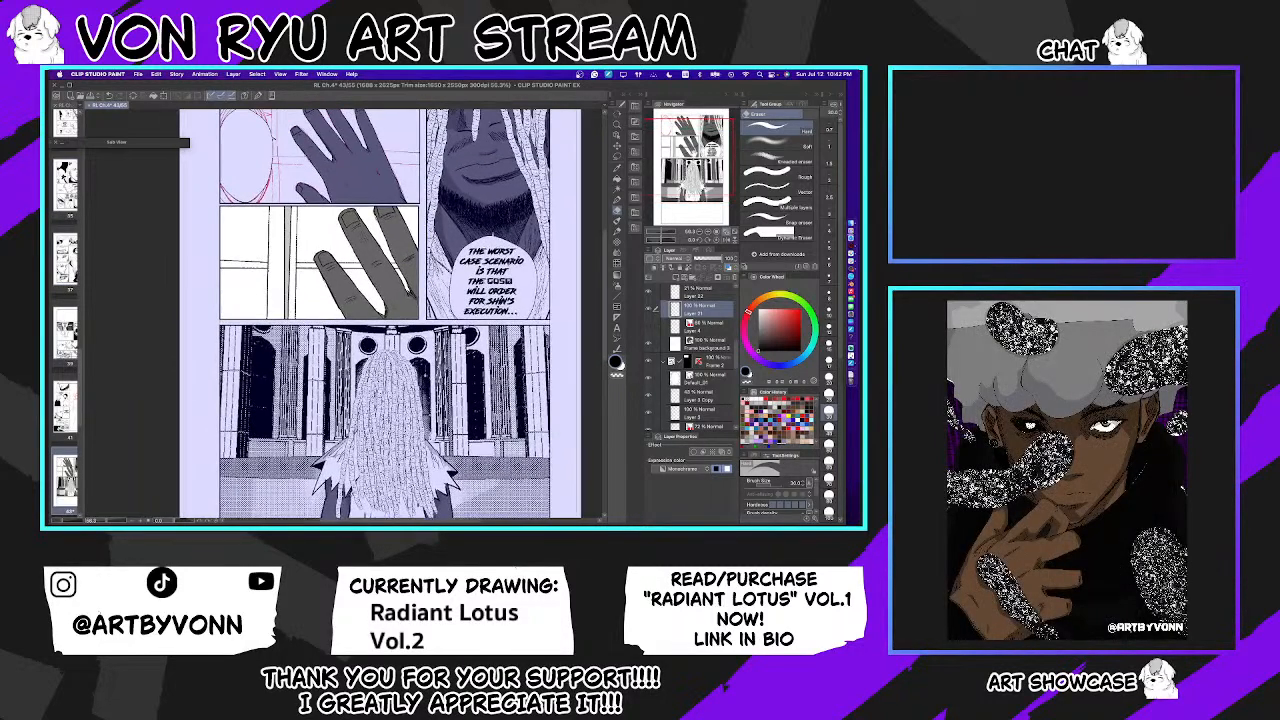
scroll(385, 315, down, 1)
scroll(385, 315, up, 1)
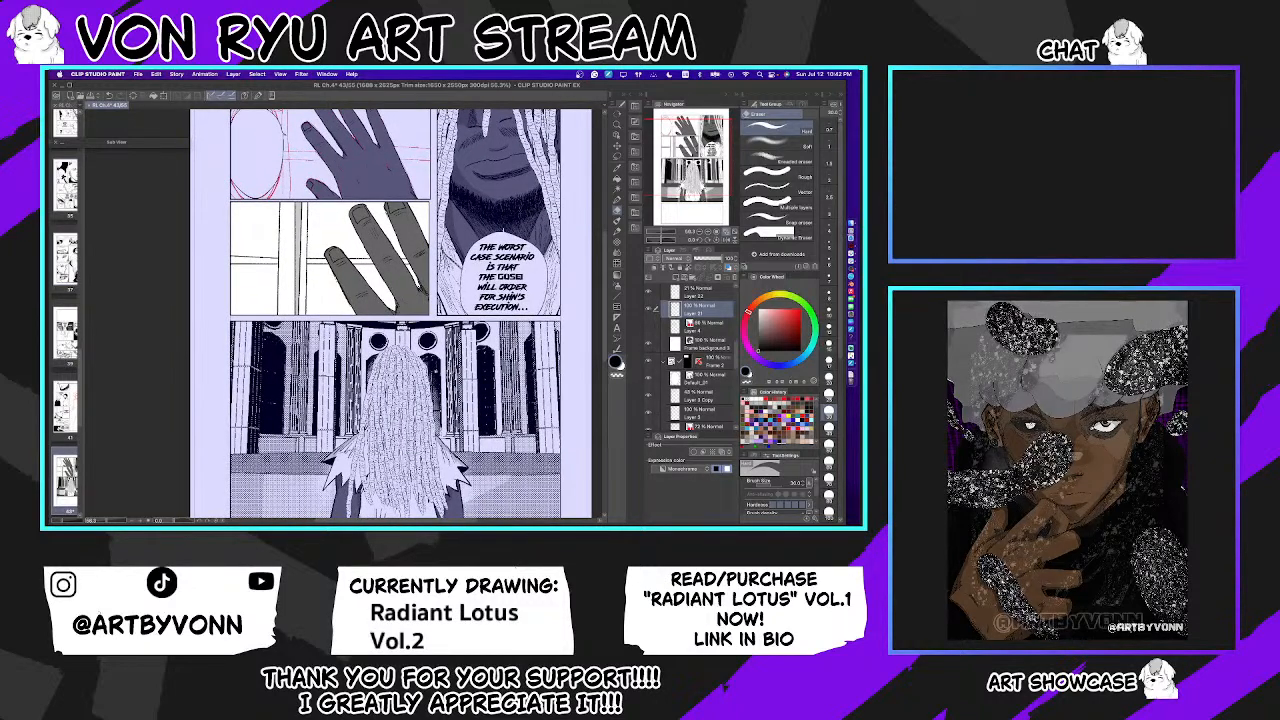
Step: Raise the opacity of the strip's shading layer in the lower hand panel and check it against the whole page
click(711, 293)
drag(701, 259, 719, 258)
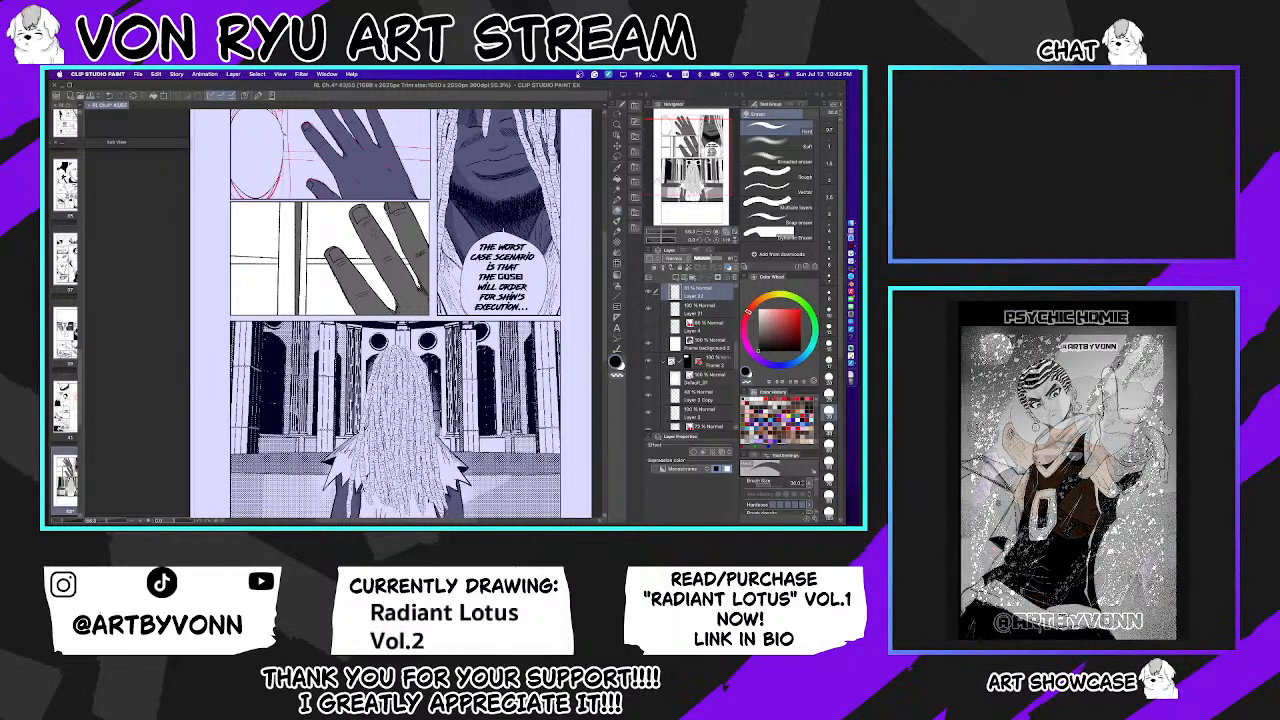
key(ctrl+0)
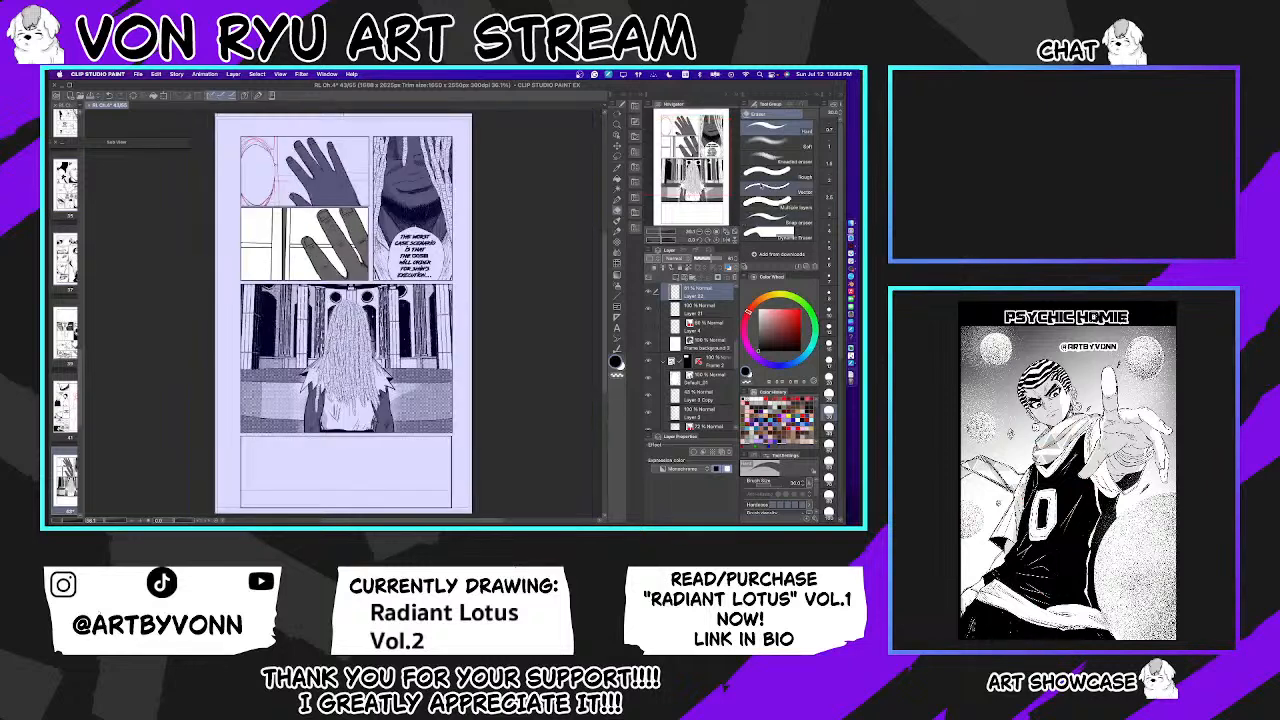
Step: Delete the strip's shading layer and hide the layer with the inked background lines in the lower hand panel
click(737, 278)
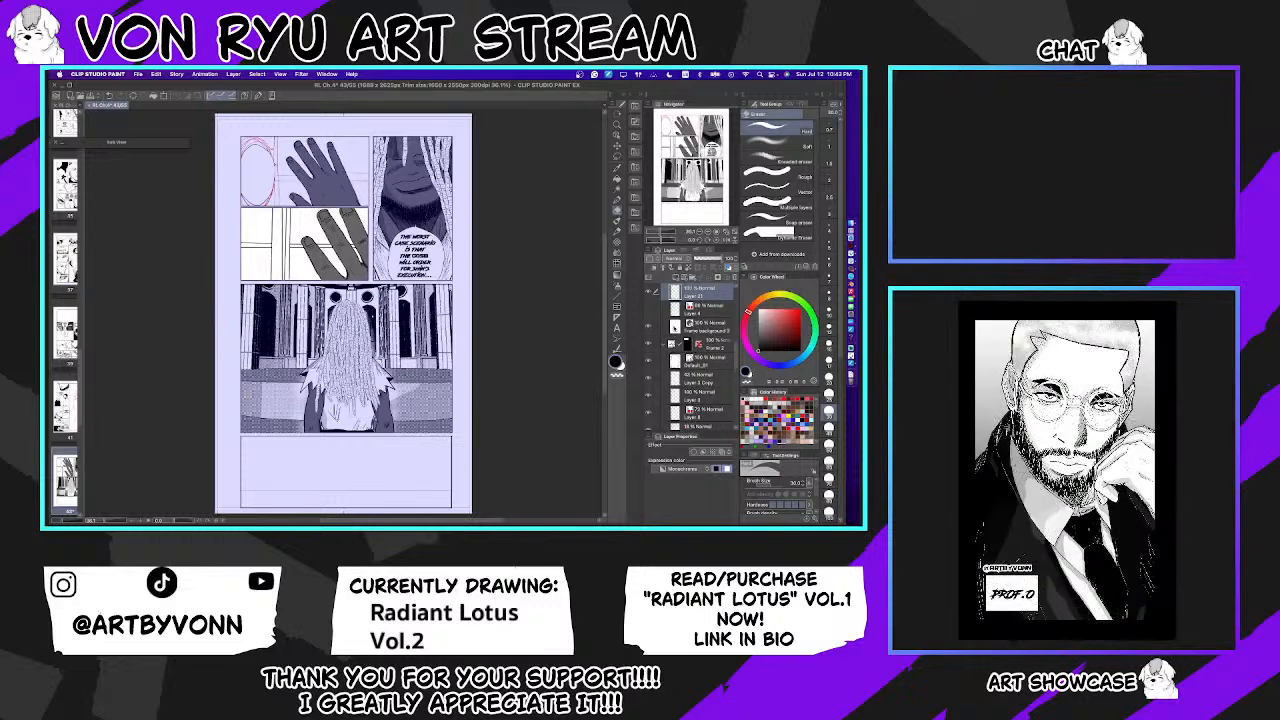
click(650, 292)
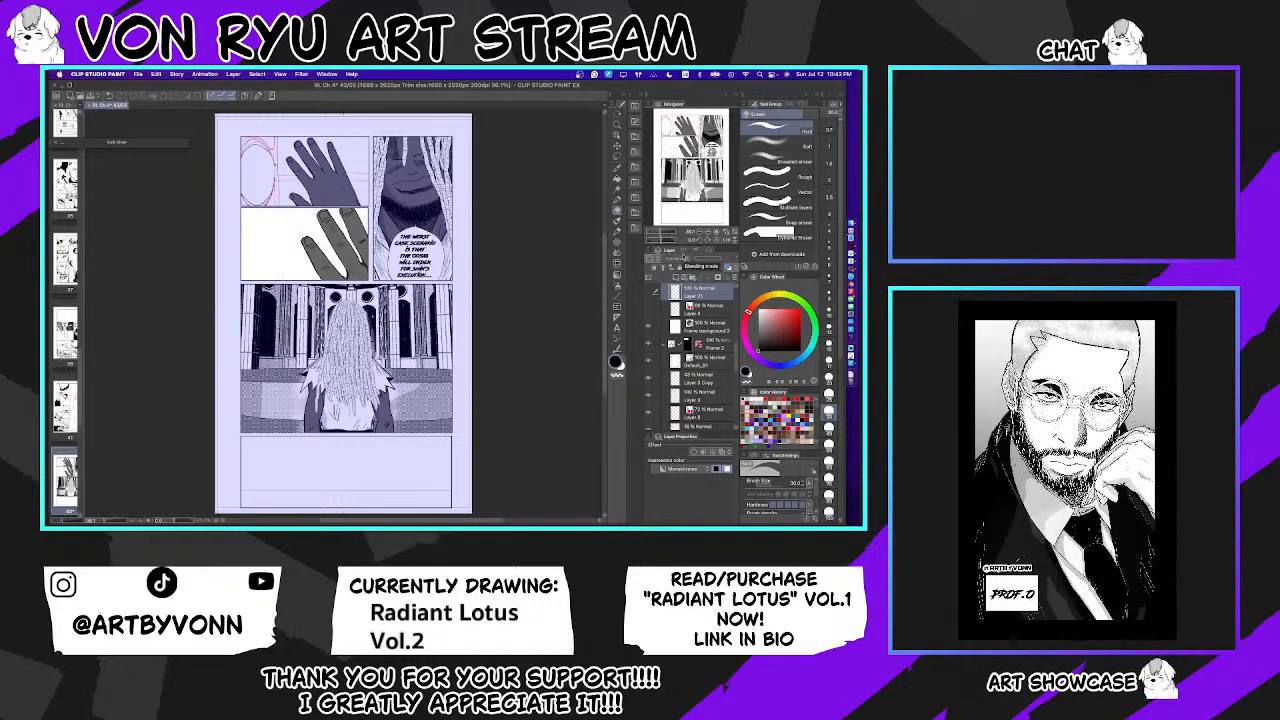
Step: Search the material library for doors and look through the results for a background
click(635, 109)
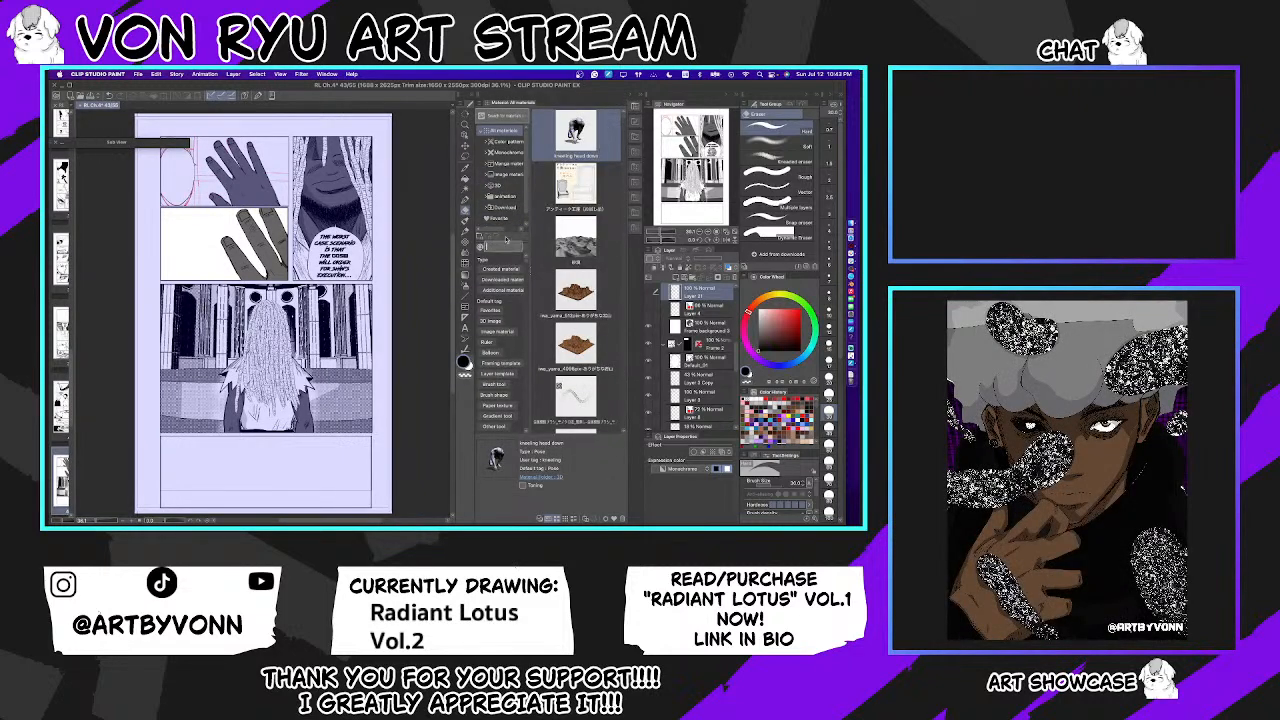
click(492, 245)
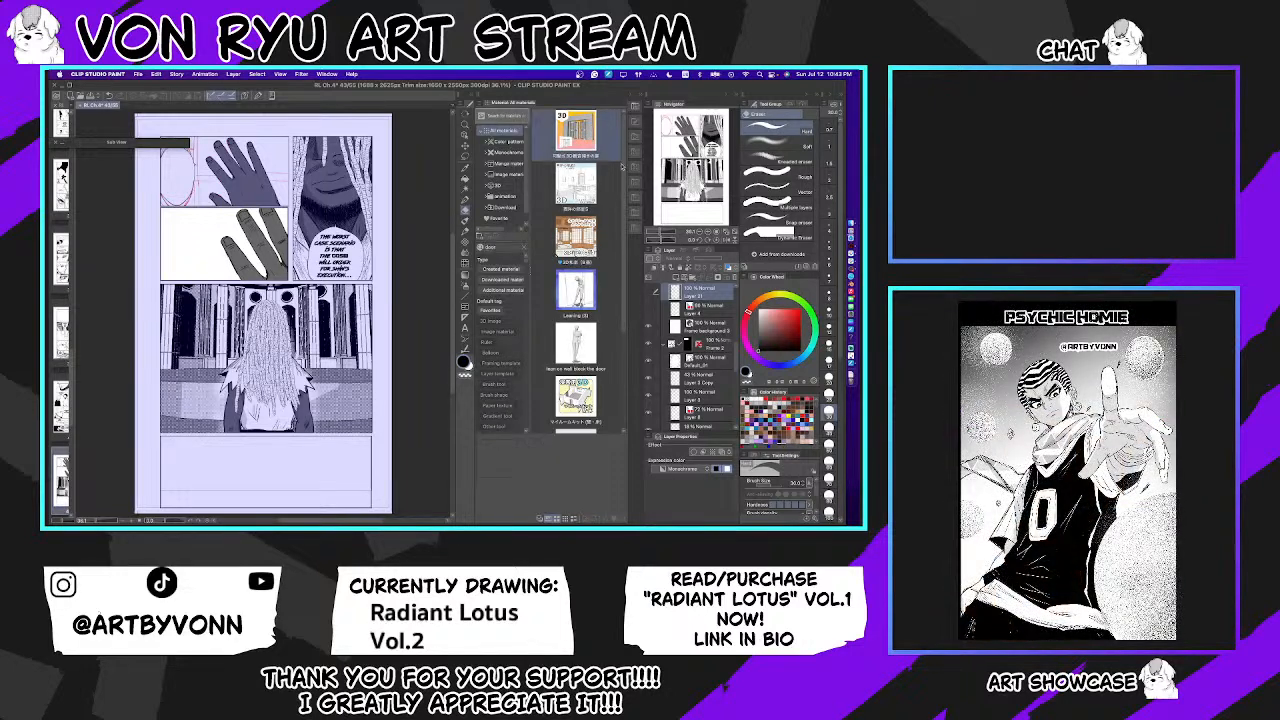
scroll(622, 195, down, 5)
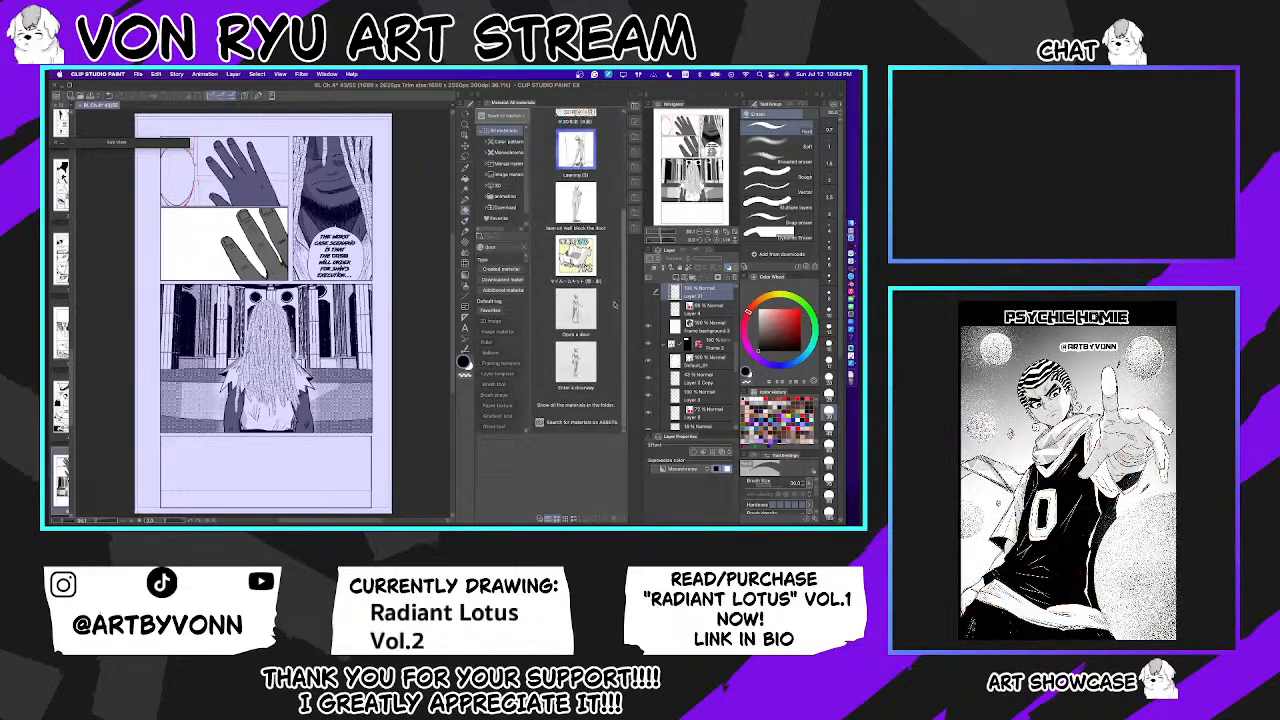
scroll(614, 325, up, 5)
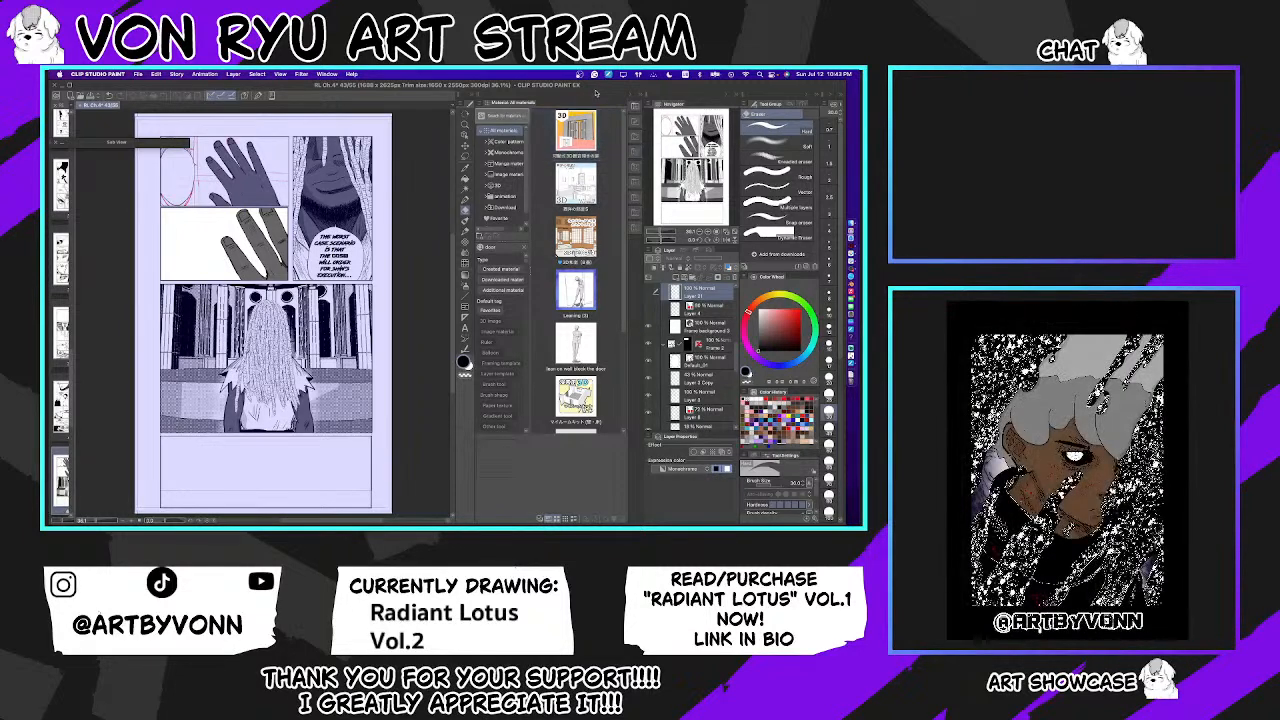
Step: Save the current page and open page 42, which contains the large double-door panel
key(super+s)
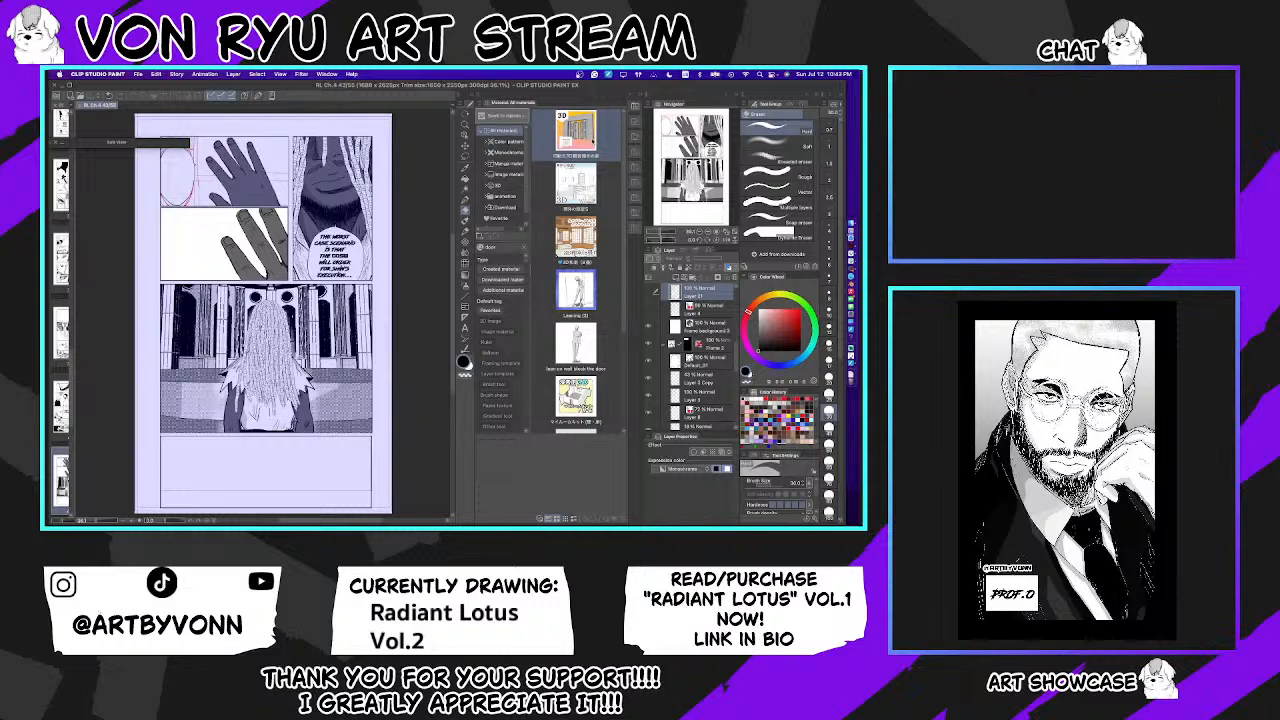
drag(75, 408, 108, 422)
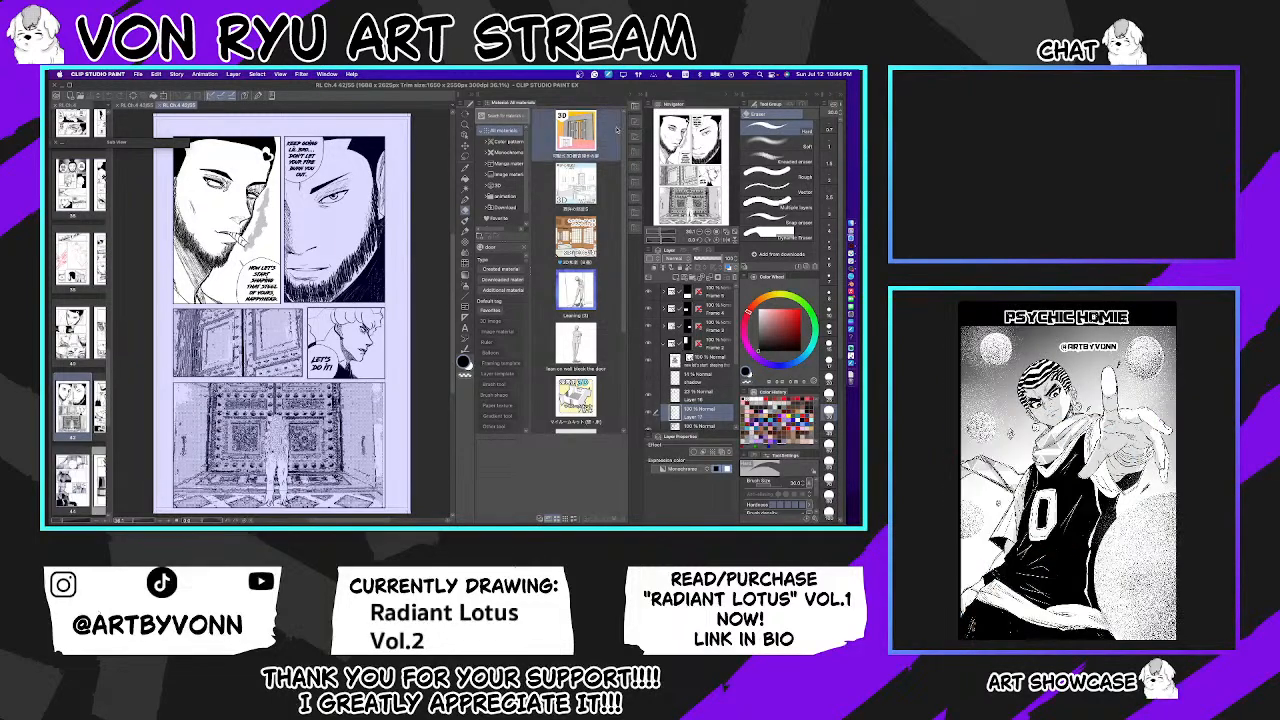
click(140, 105)
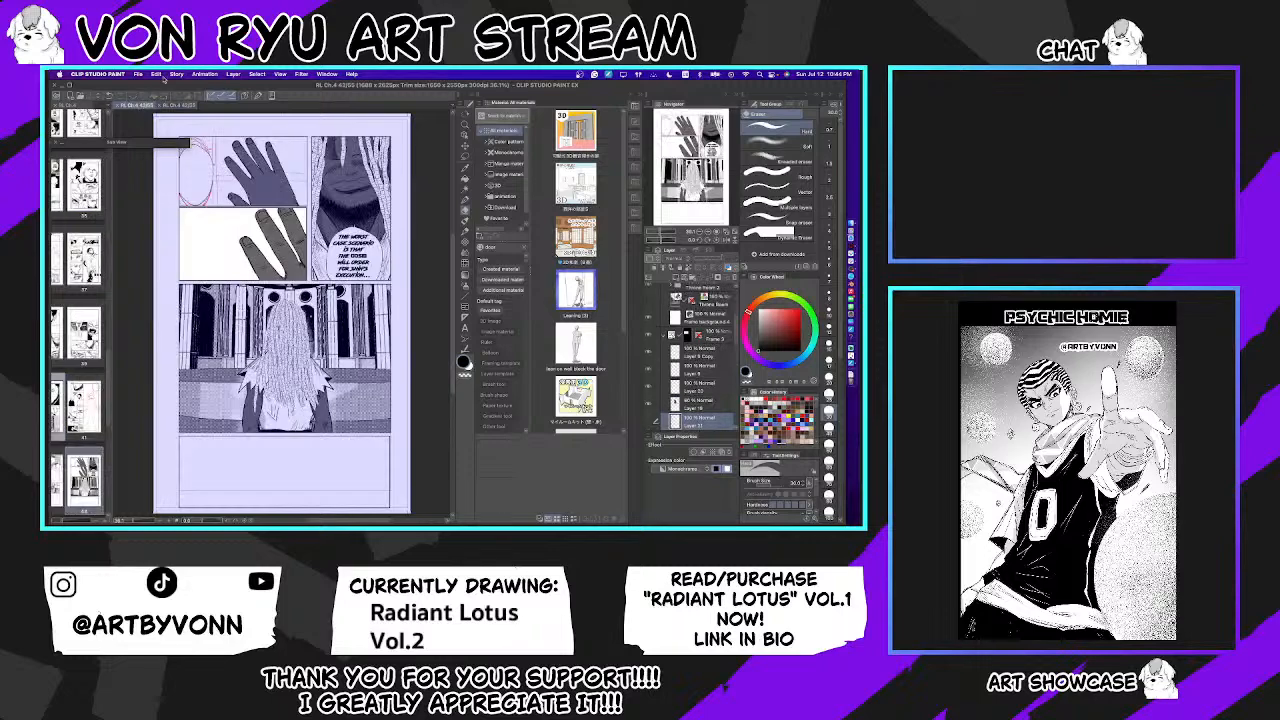
click(176, 106)
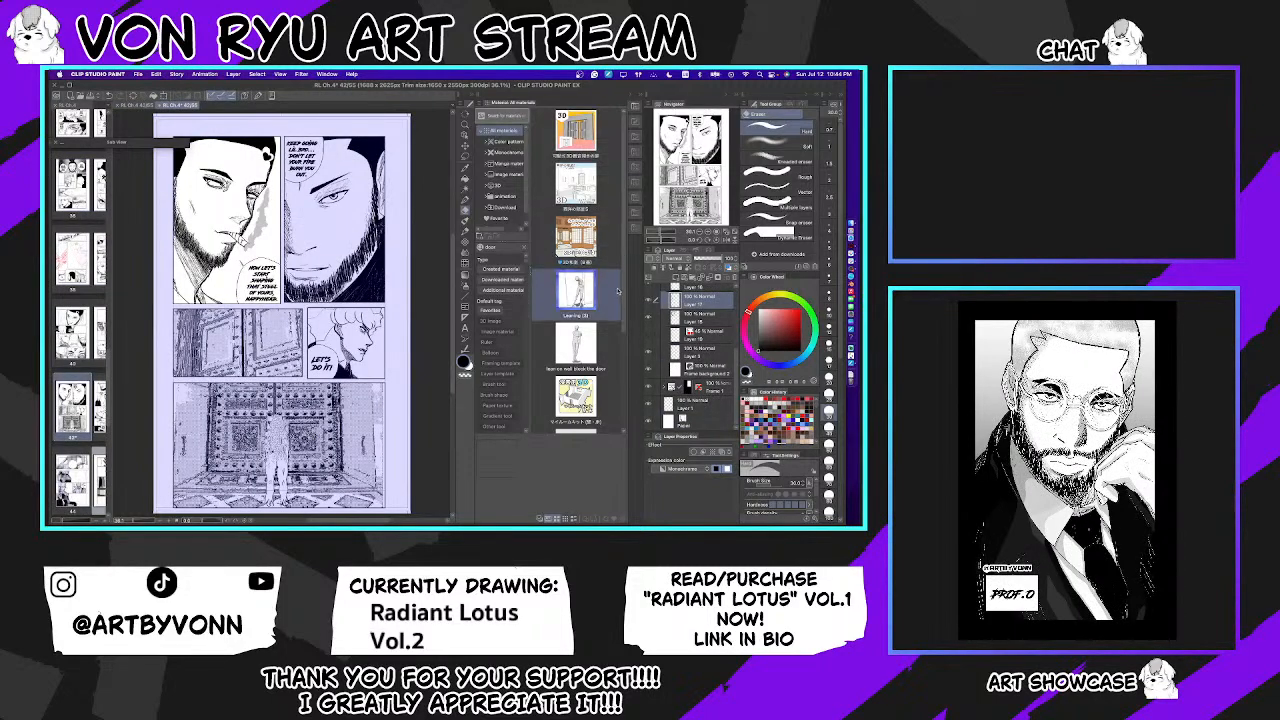
Step: Find the door panel's line art on page 42 by toggling layer visibility, hide Outline 2 Copy and select the Outline 2 layer
double_click(575, 290)
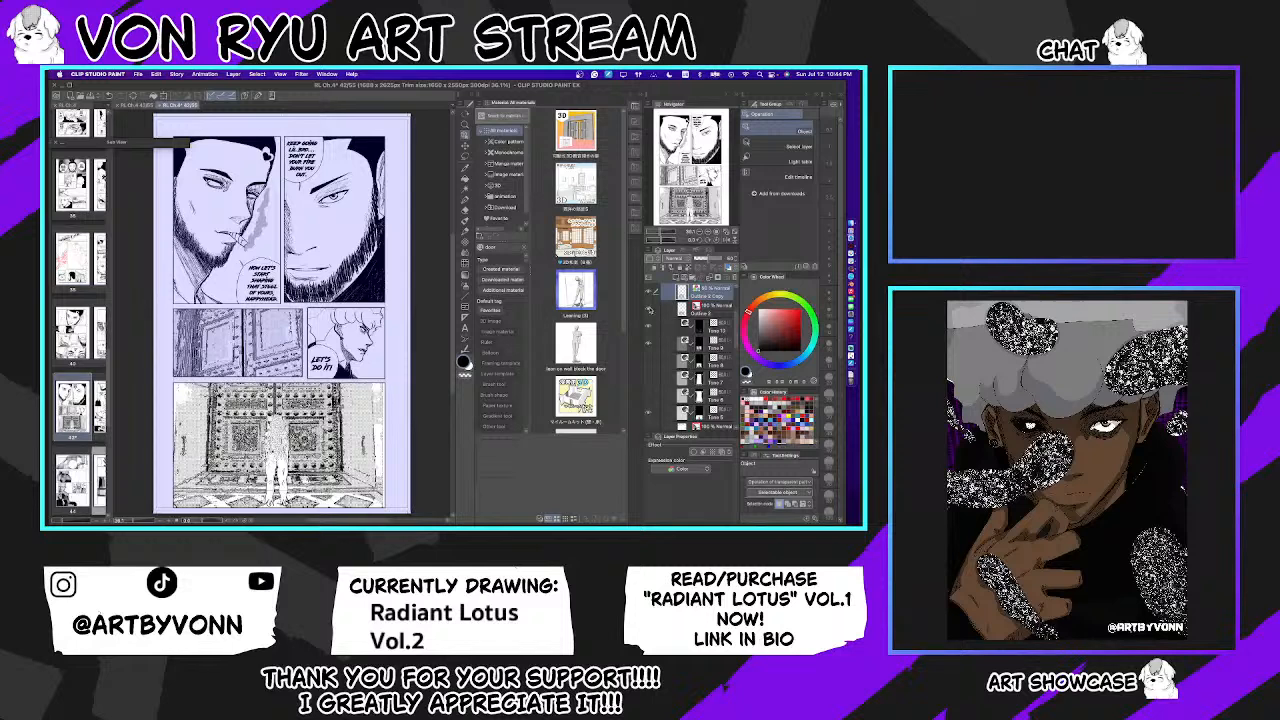
click(649, 309)
click(649, 309)
click(647, 348)
click(647, 311)
click(648, 312)
click(648, 337)
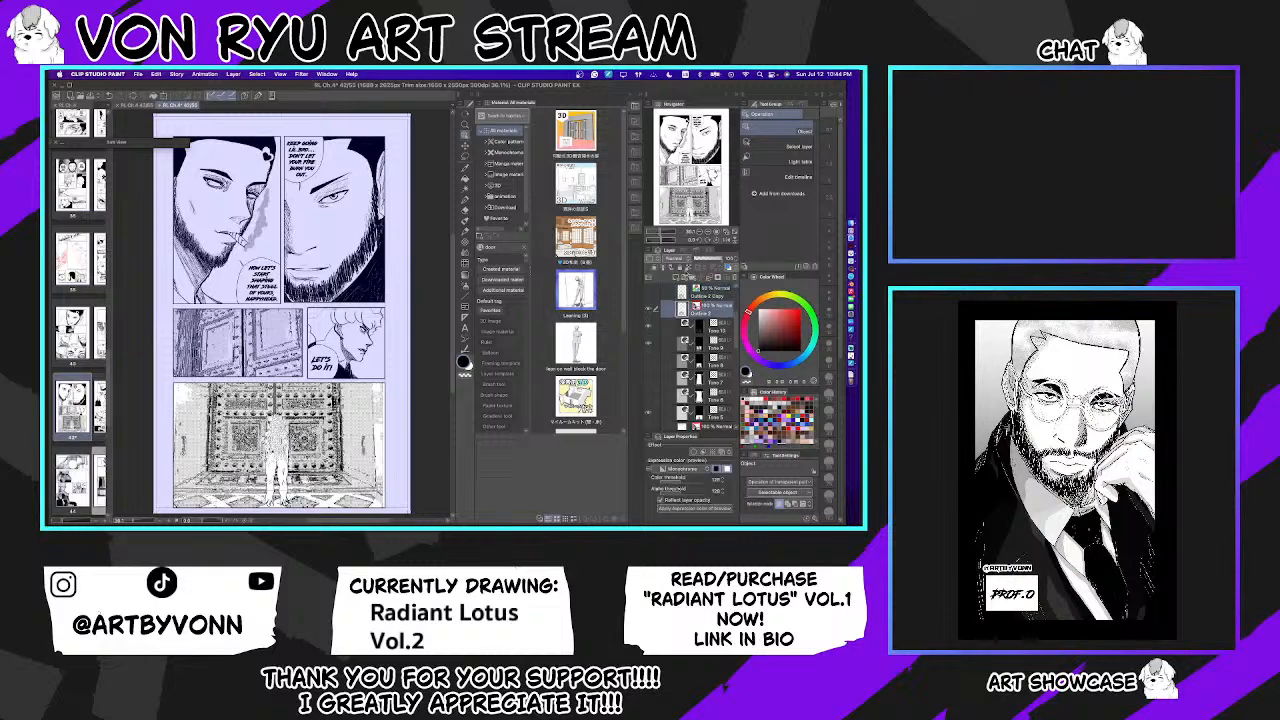
Step: Copy a lasso selection of the double door's line art from Outline 2, keeping page 42 open
click(464, 150)
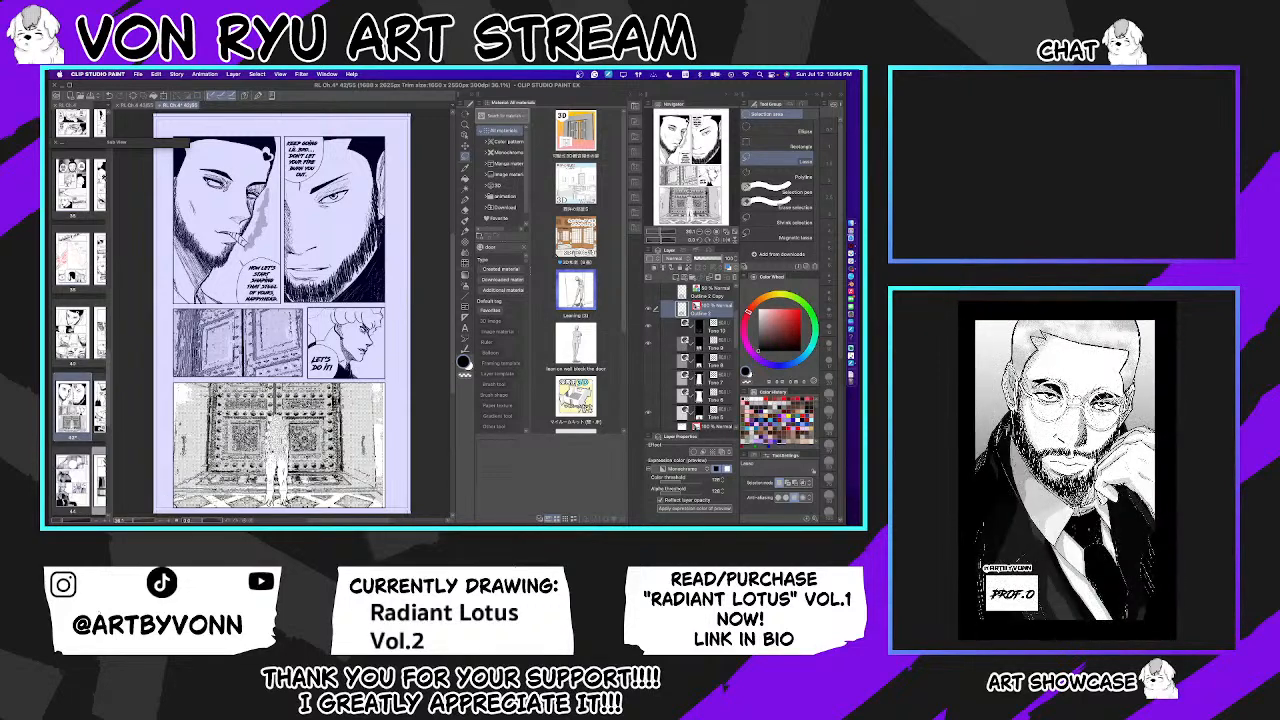
drag(258, 402, 258, 468)
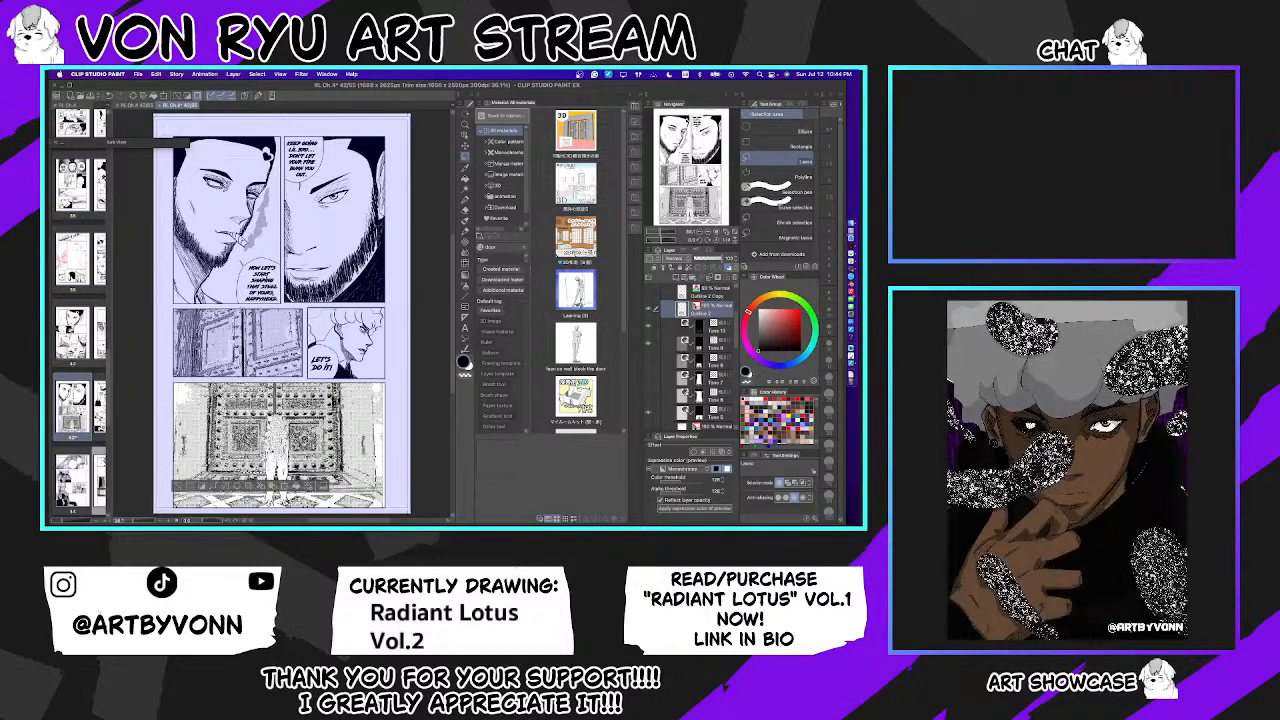
click(161, 106)
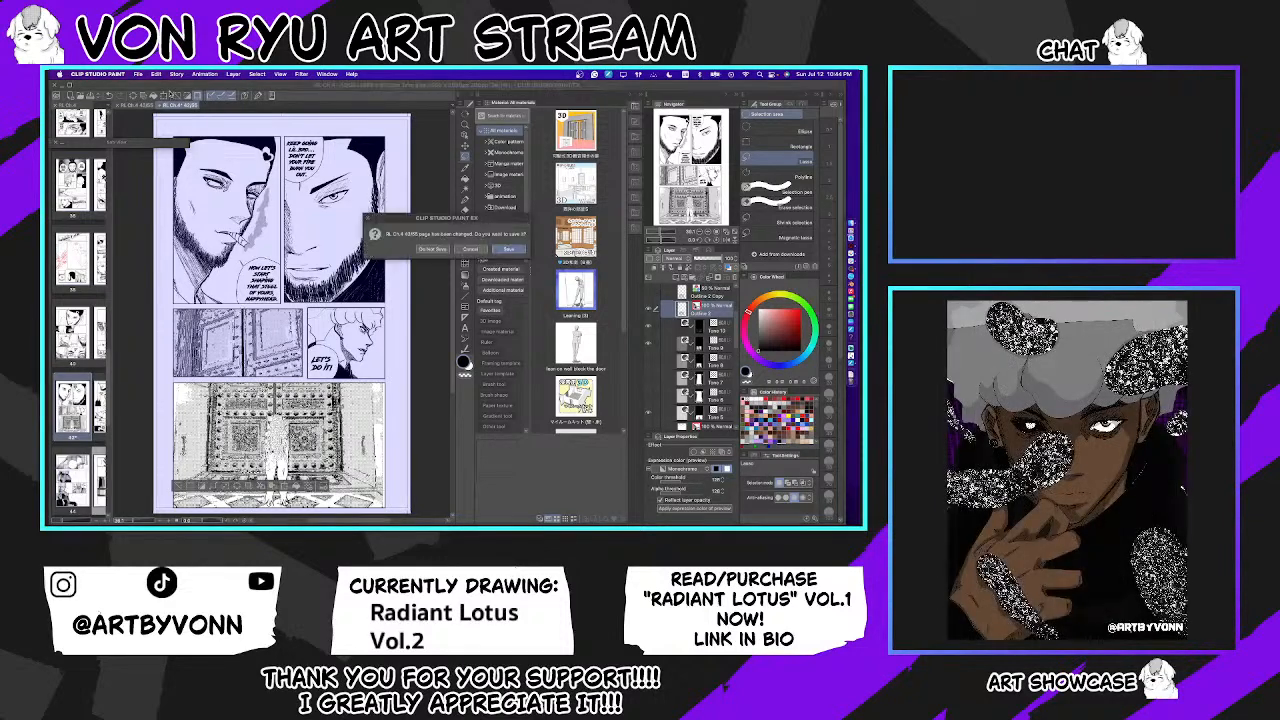
click(470, 249)
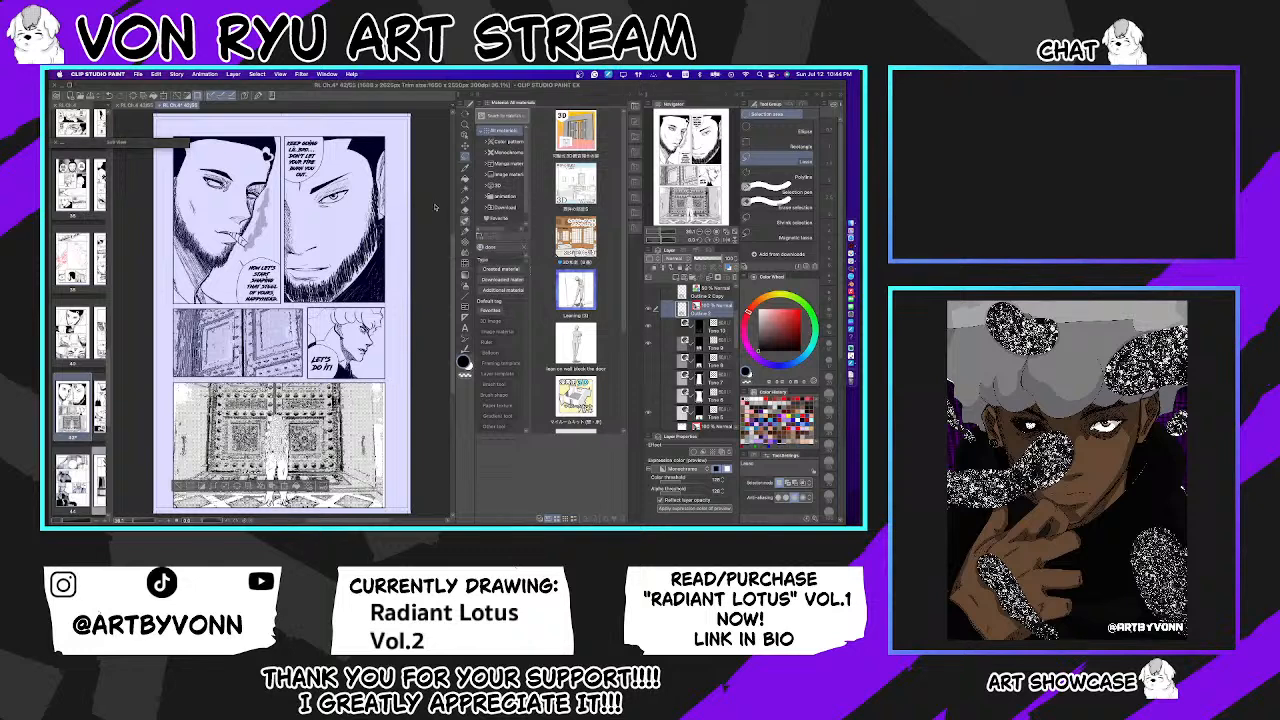
Step: Paste the copied door line art into page 43, then enlarge and position it behind the hand in the lower hand panel
click(140, 105)
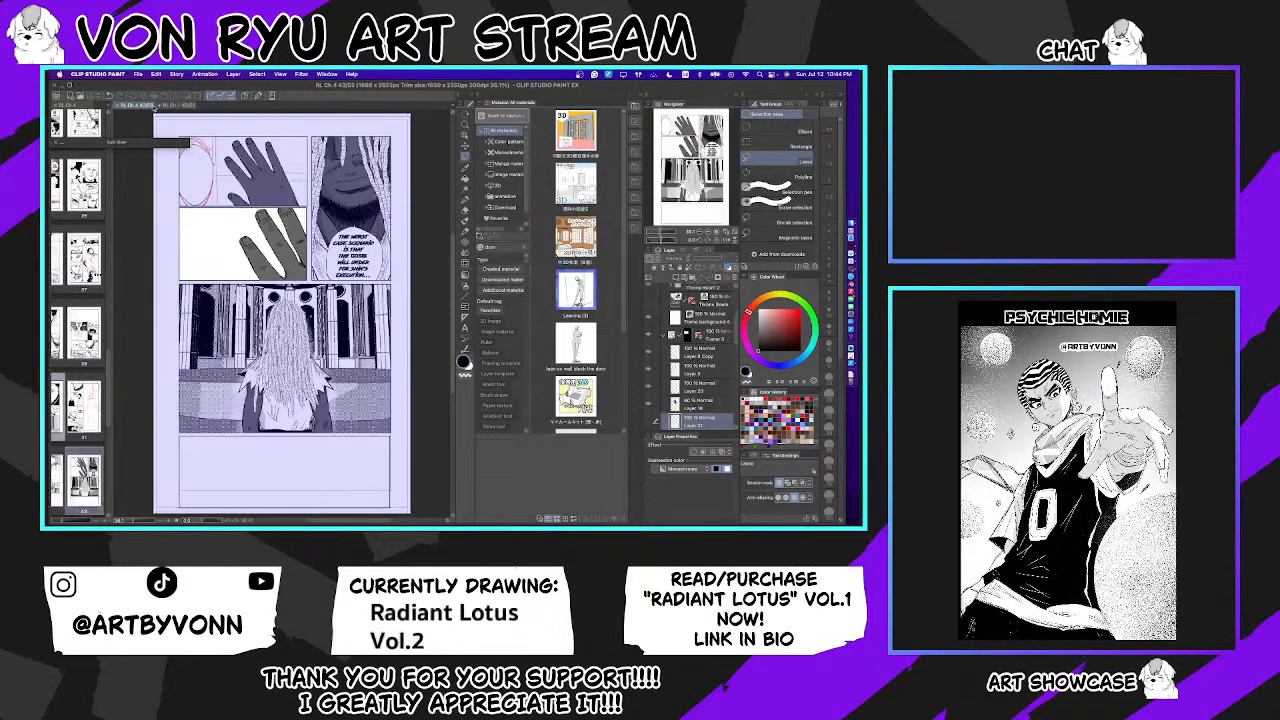
key(super+v)
key(super+t)
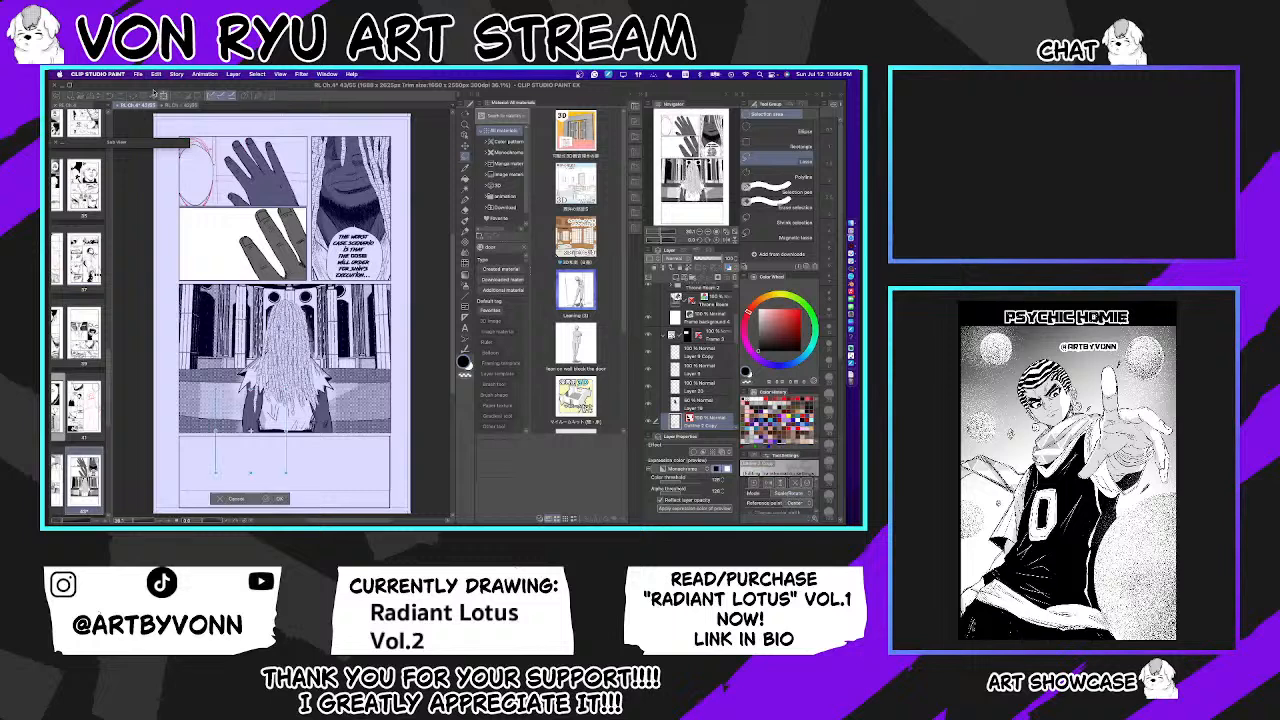
drag(250, 420, 349, 248)
drag(272, 248, 256, 248)
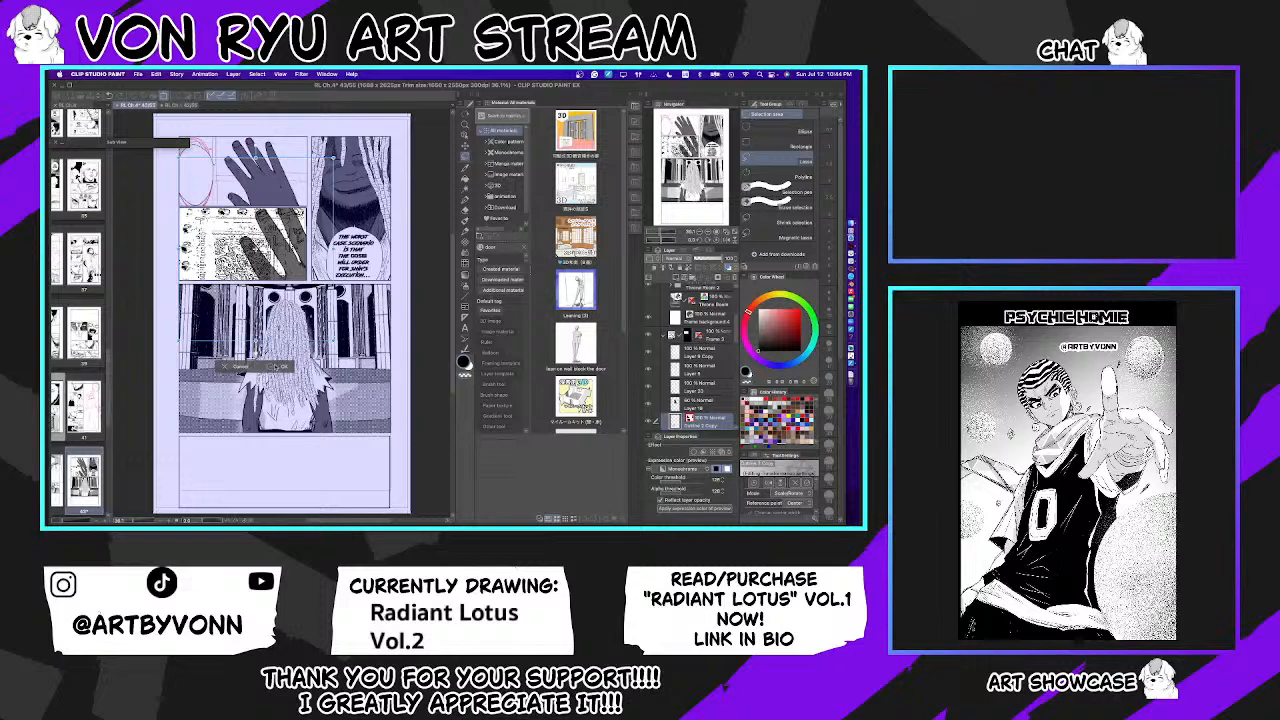
click(278, 367)
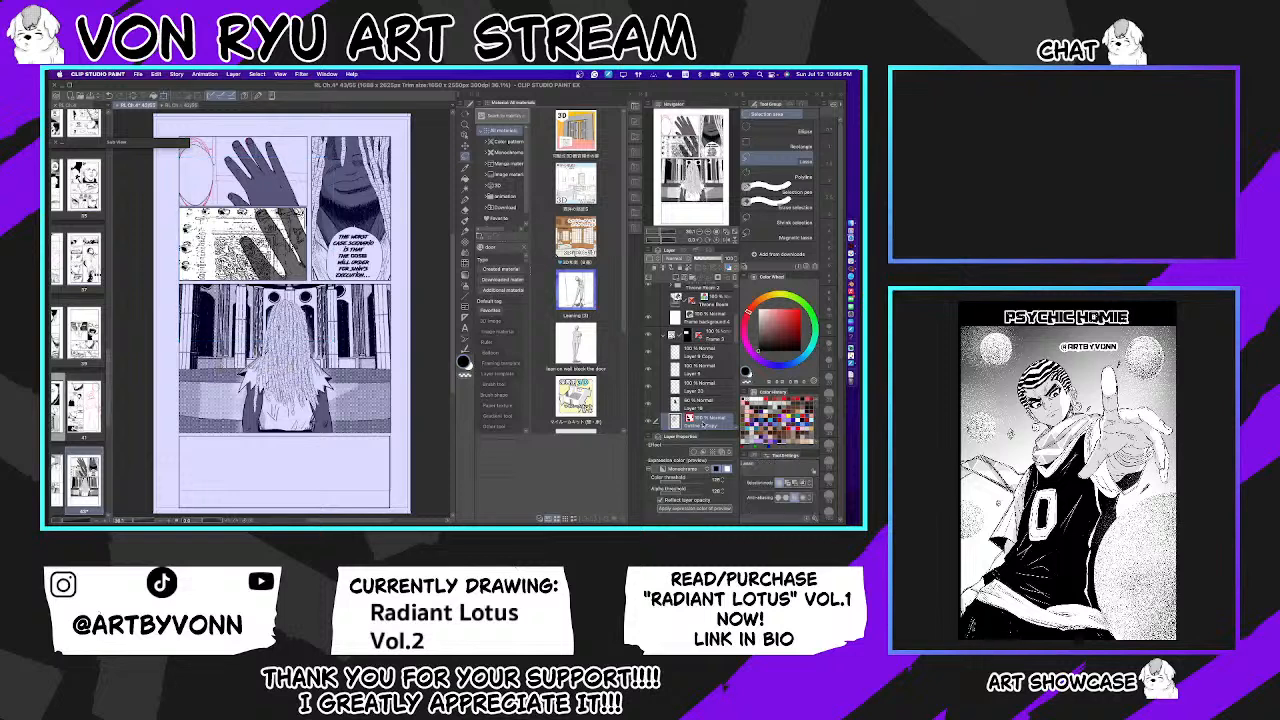
Step: Select the lower hand panel's empty background with the pasted door hidden, and invert the selection to clear the door lines off the hand
click(653, 421)
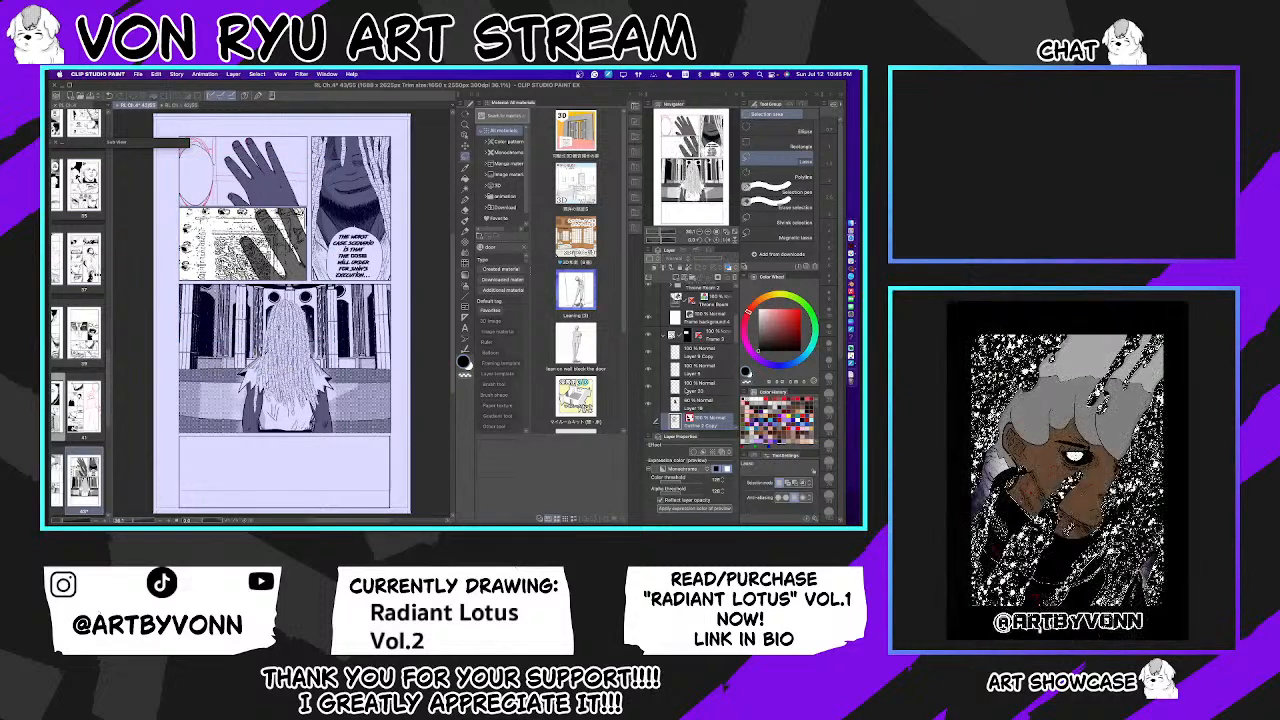
click(466, 194)
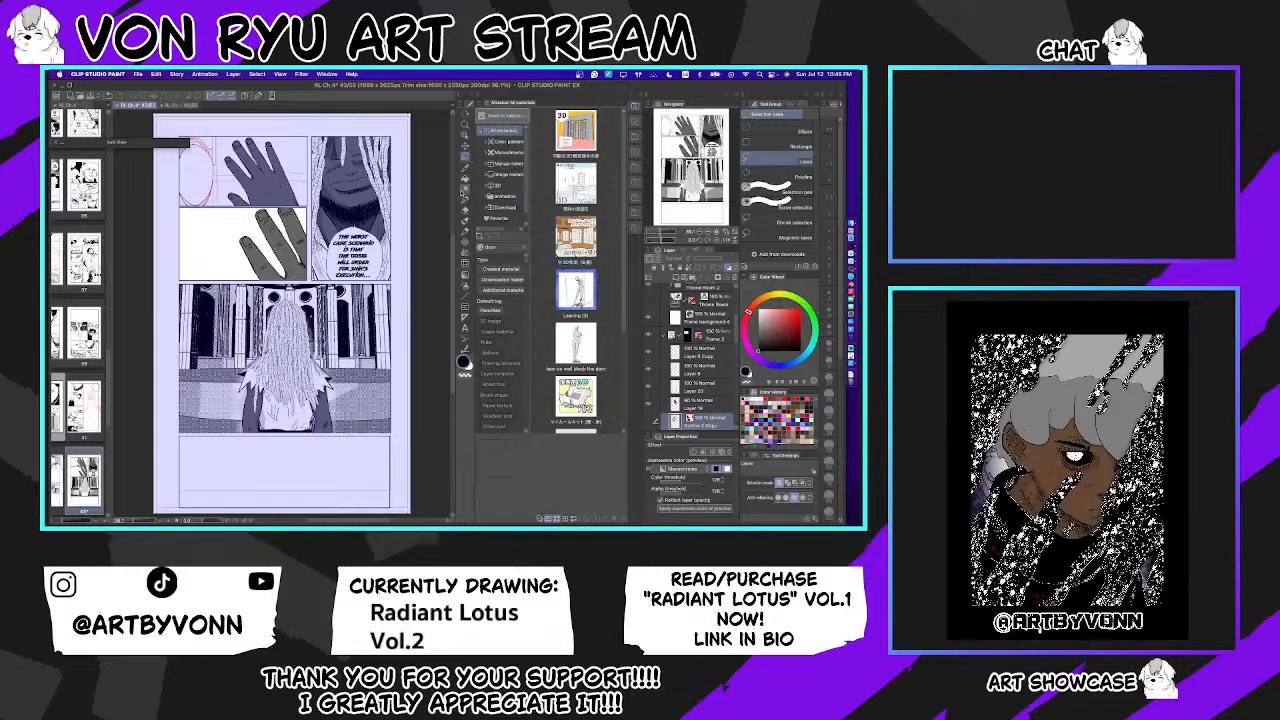
click(228, 272)
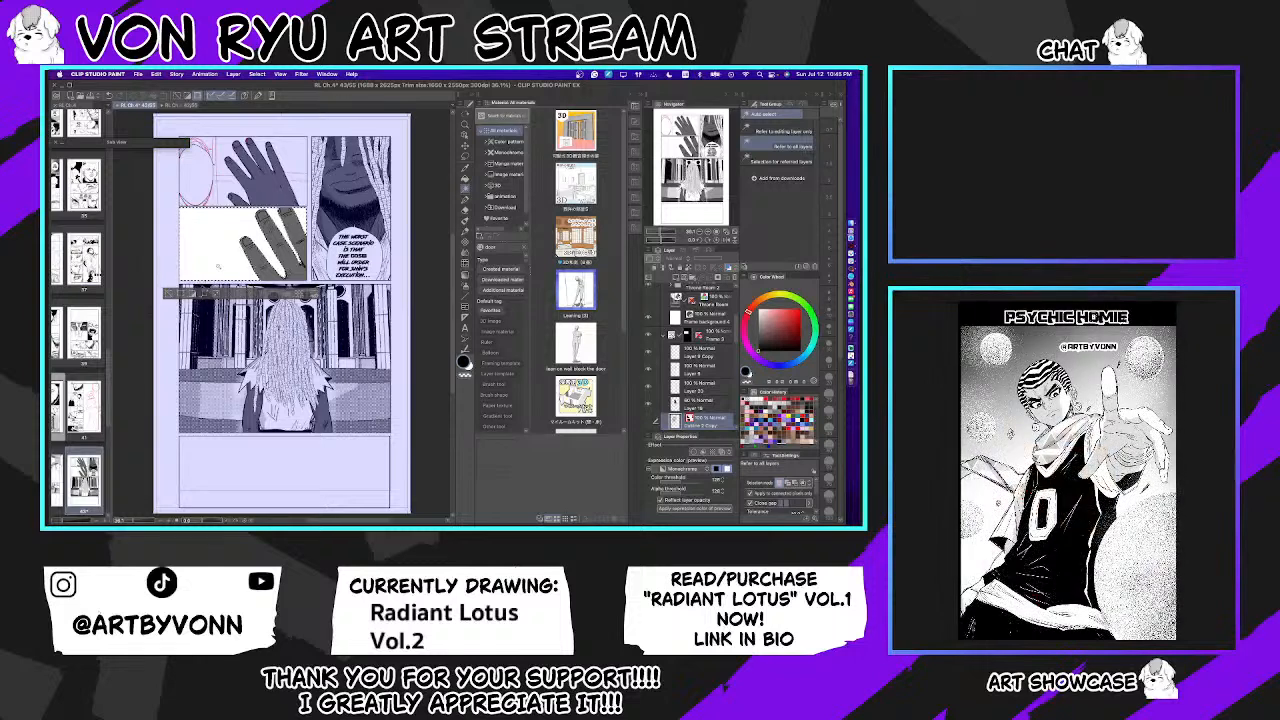
click(193, 294)
click(649, 421)
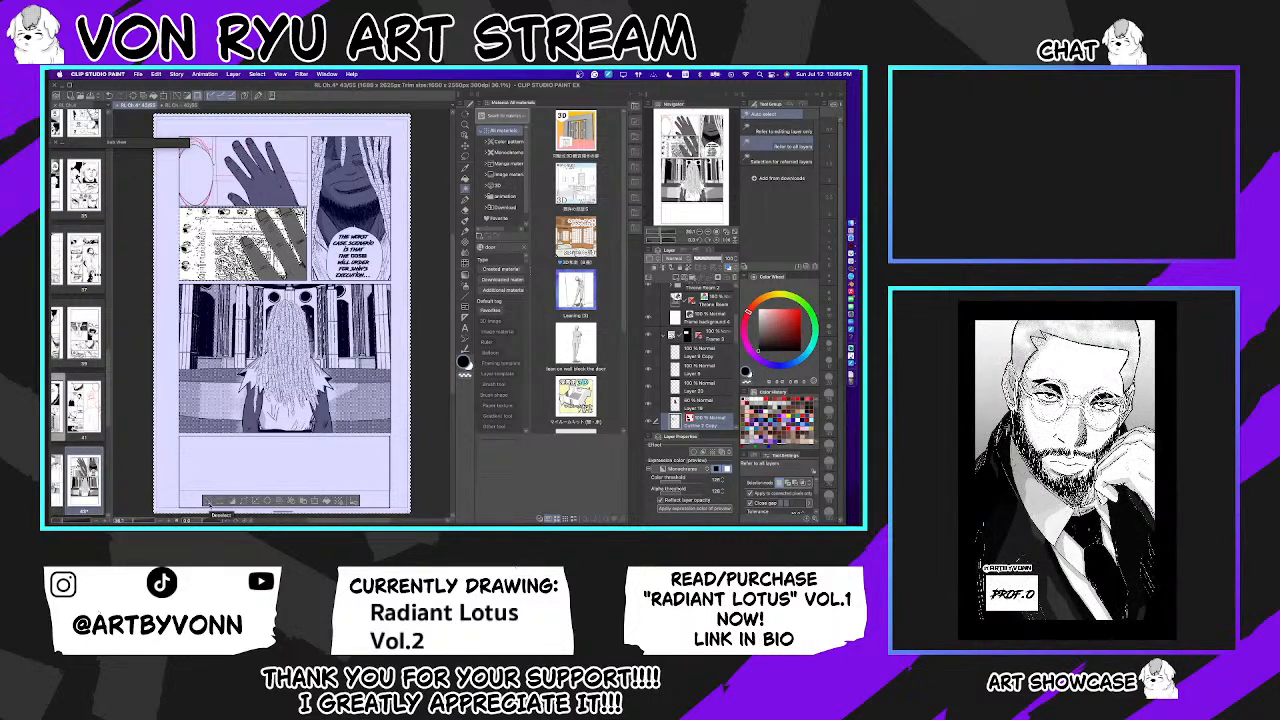
Step: Copy the Tone 10 layer from the door panel on page 42 and paste it into page 43
click(183, 105)
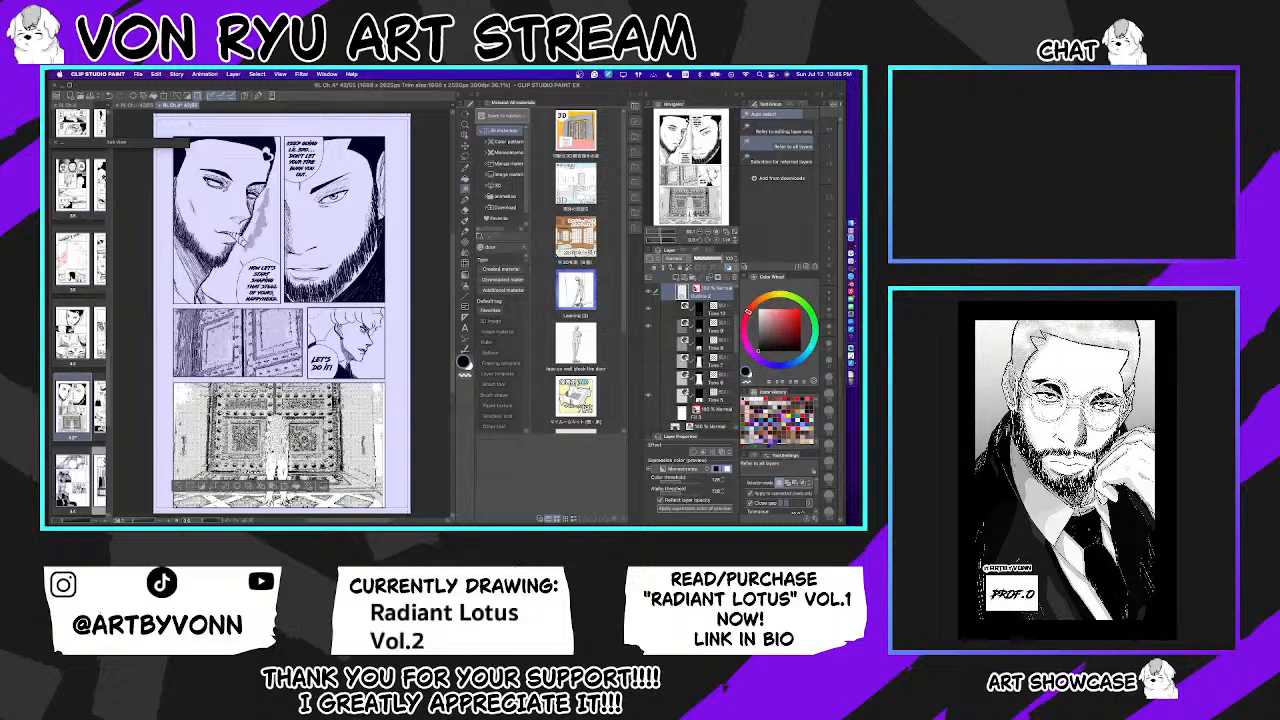
click(684, 310)
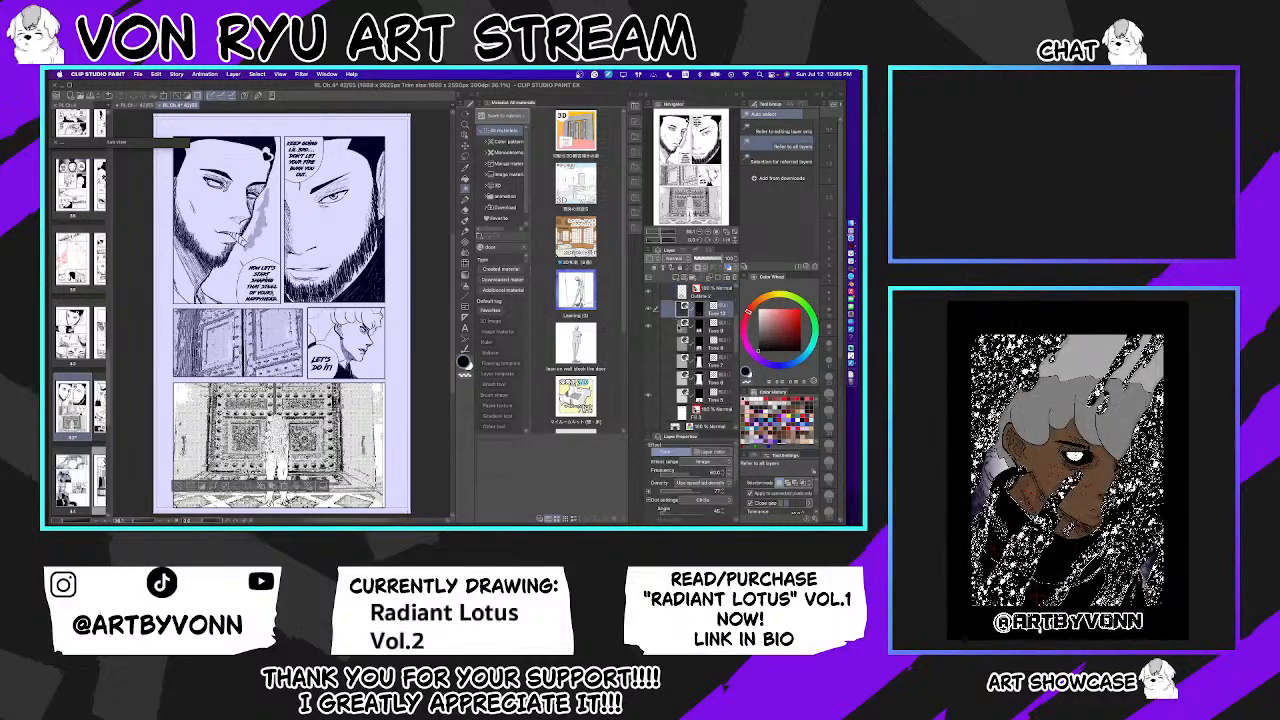
click(684, 324)
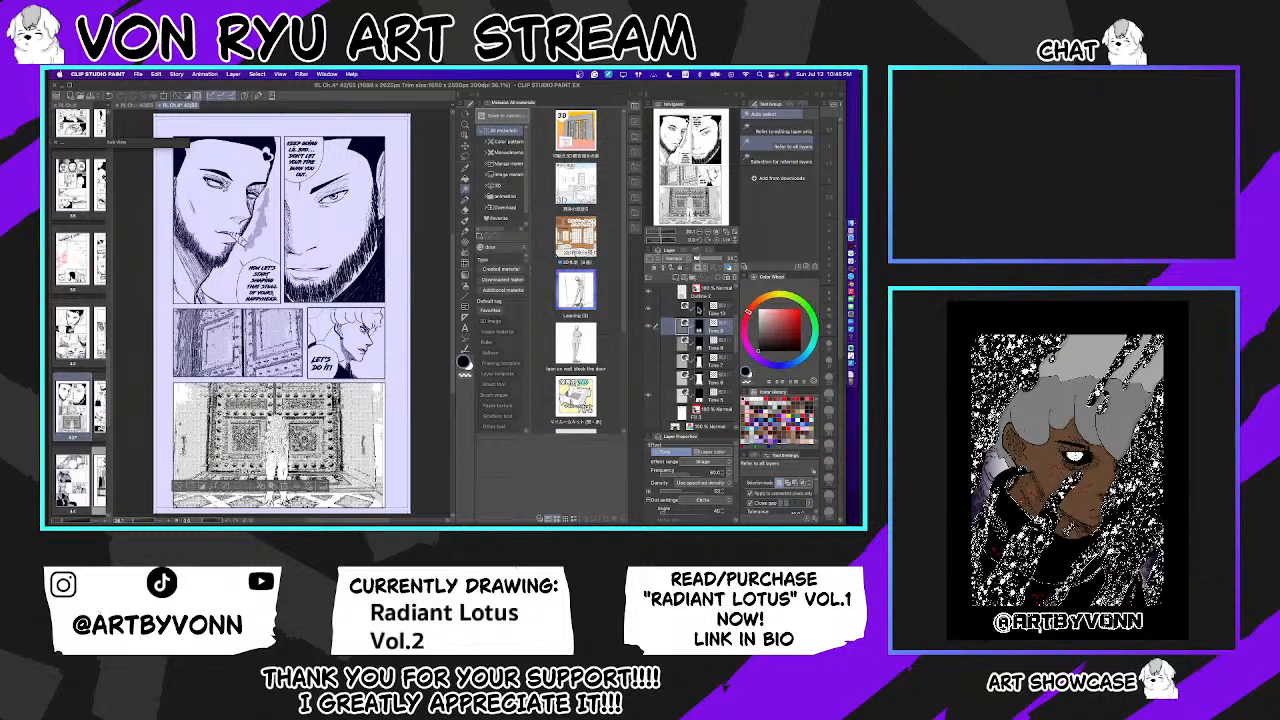
click(684, 312)
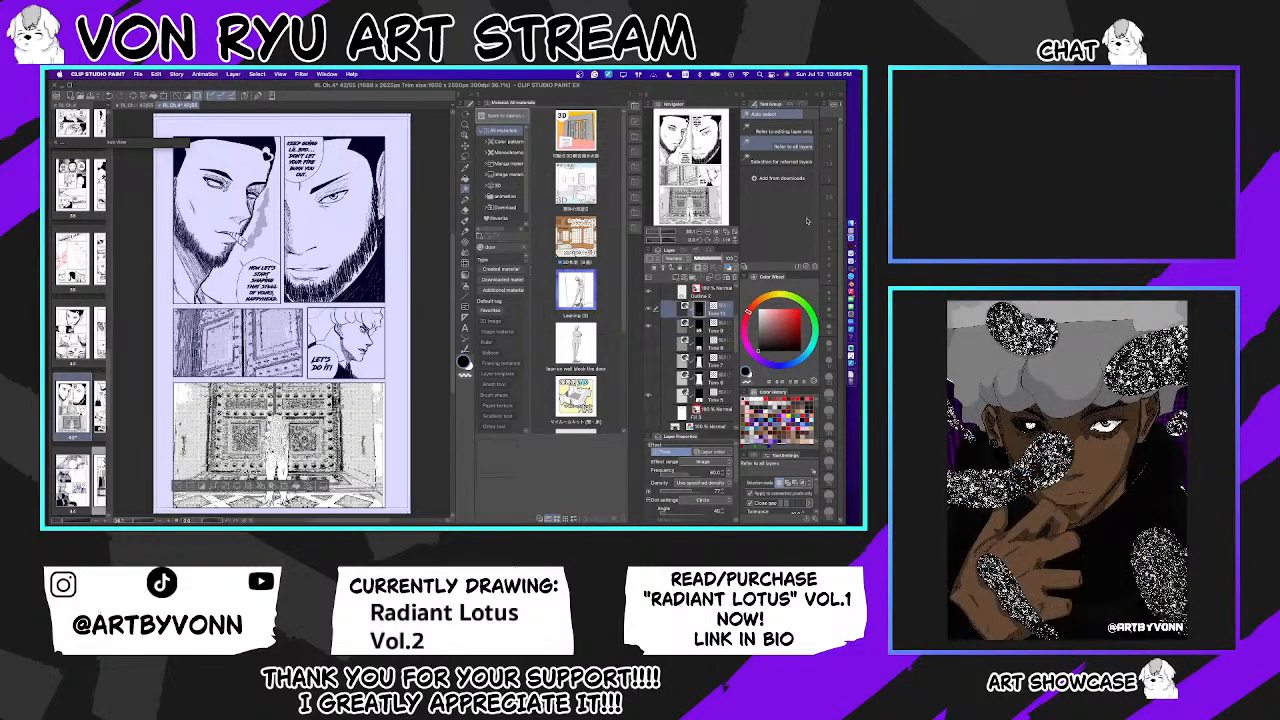
click(146, 105)
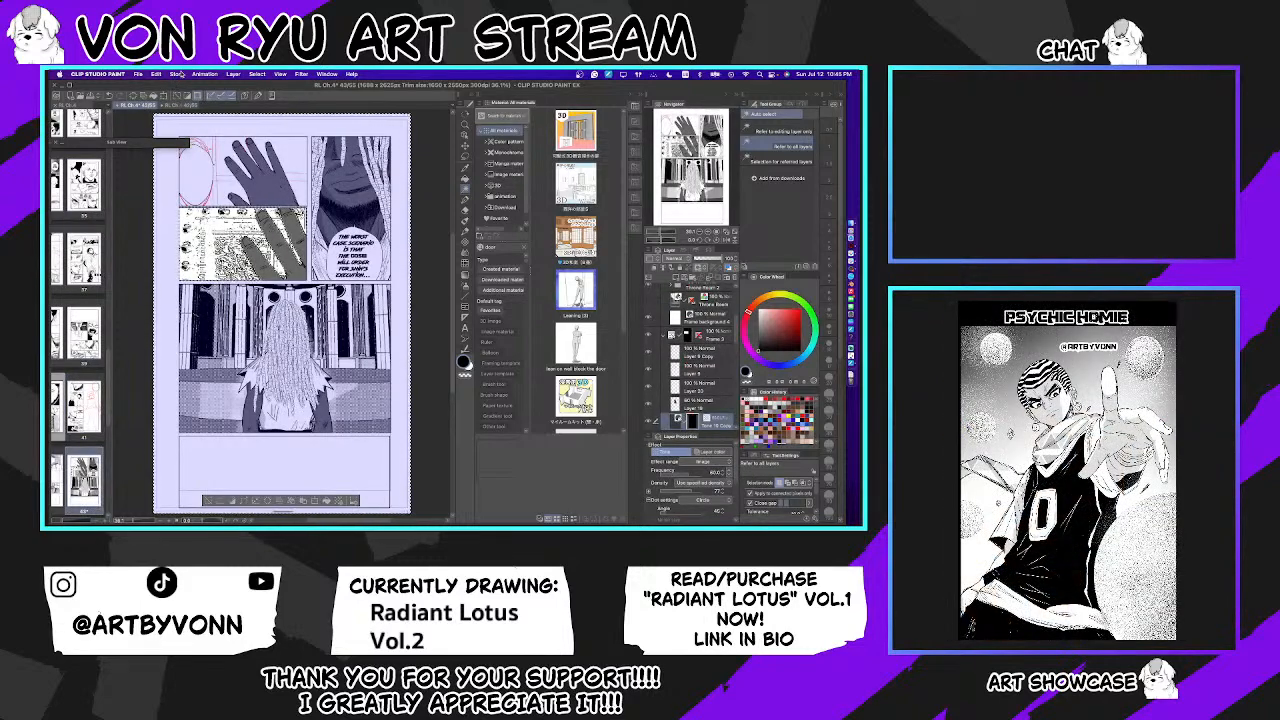
Step: Clear the selection and move the pasted tone layer up over the lower hand panel
click(331, 501)
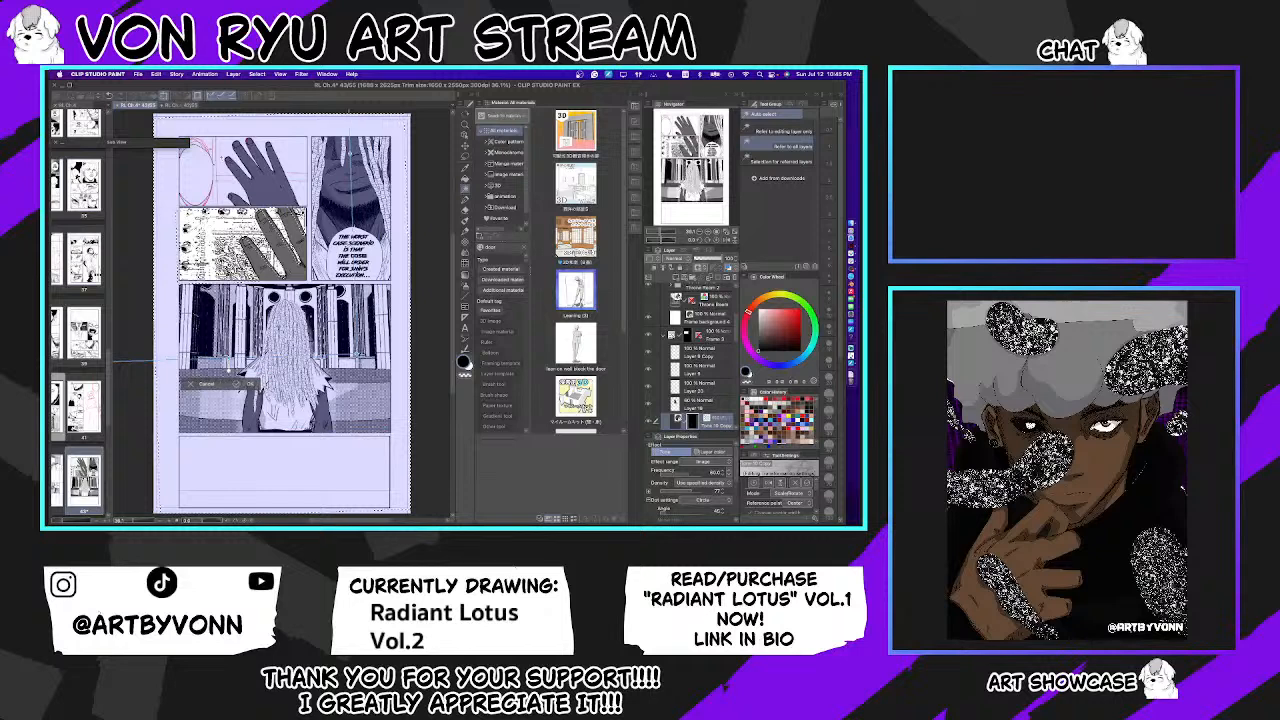
key(Return)
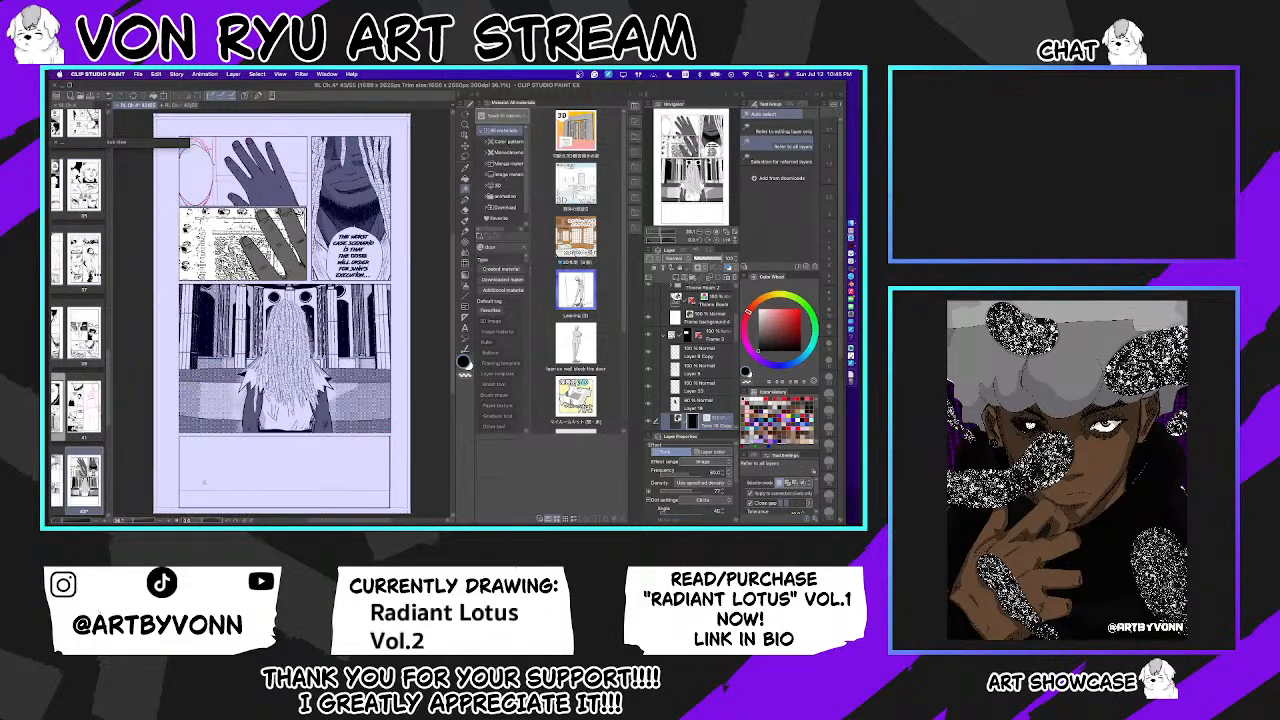
key(ctrl+t)
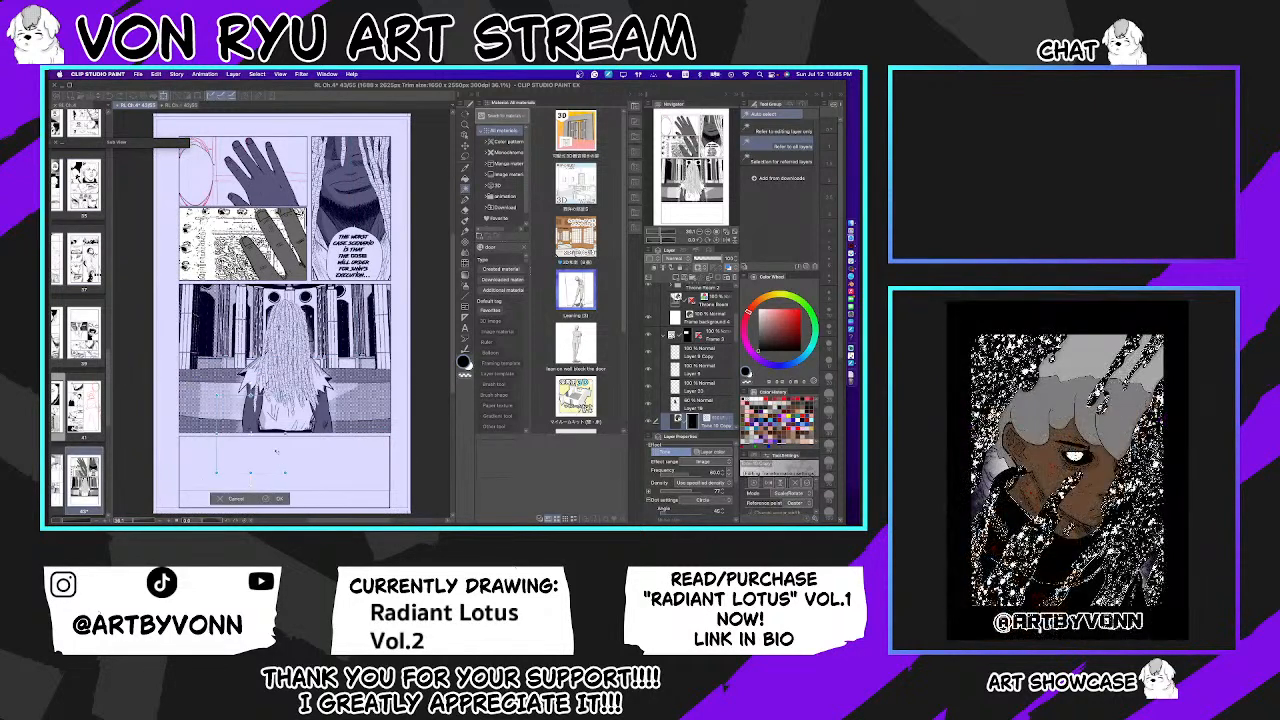
drag(270, 404, 277, 256)
key(Return)
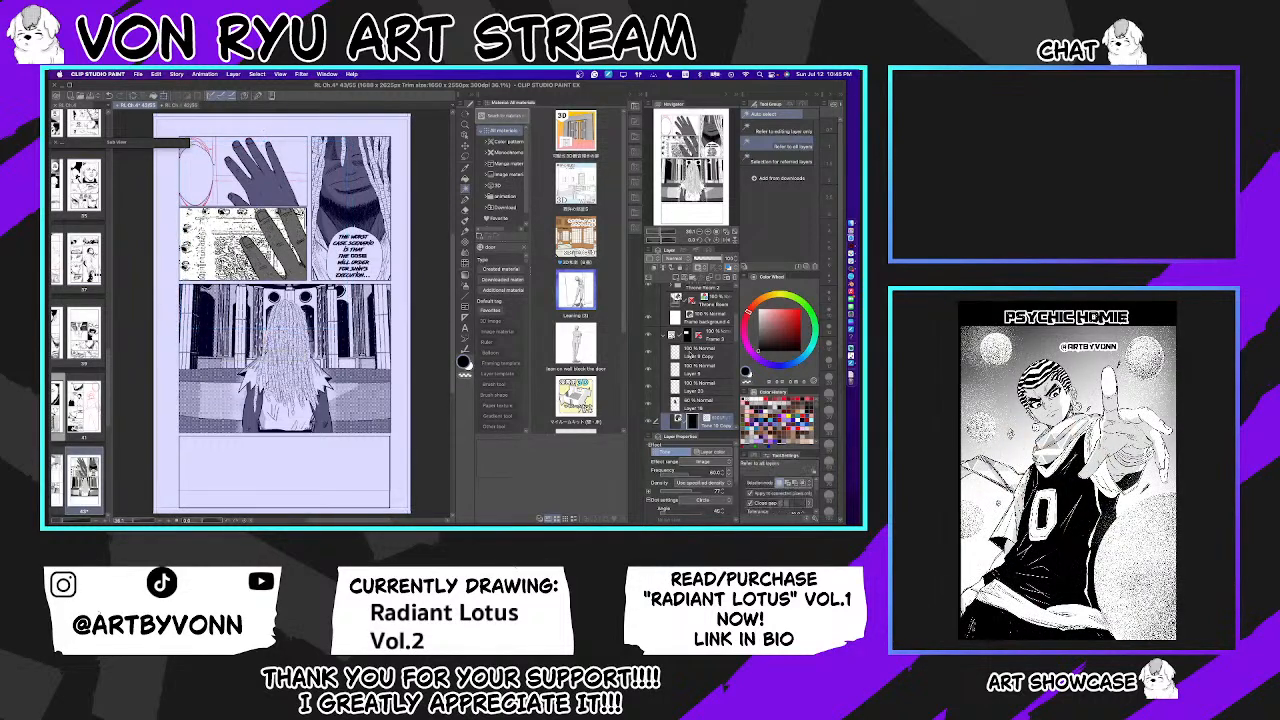
Step: Paint the pasted tone over the door background beside the hand with the G-pen and lighten the tone layer
key(p)
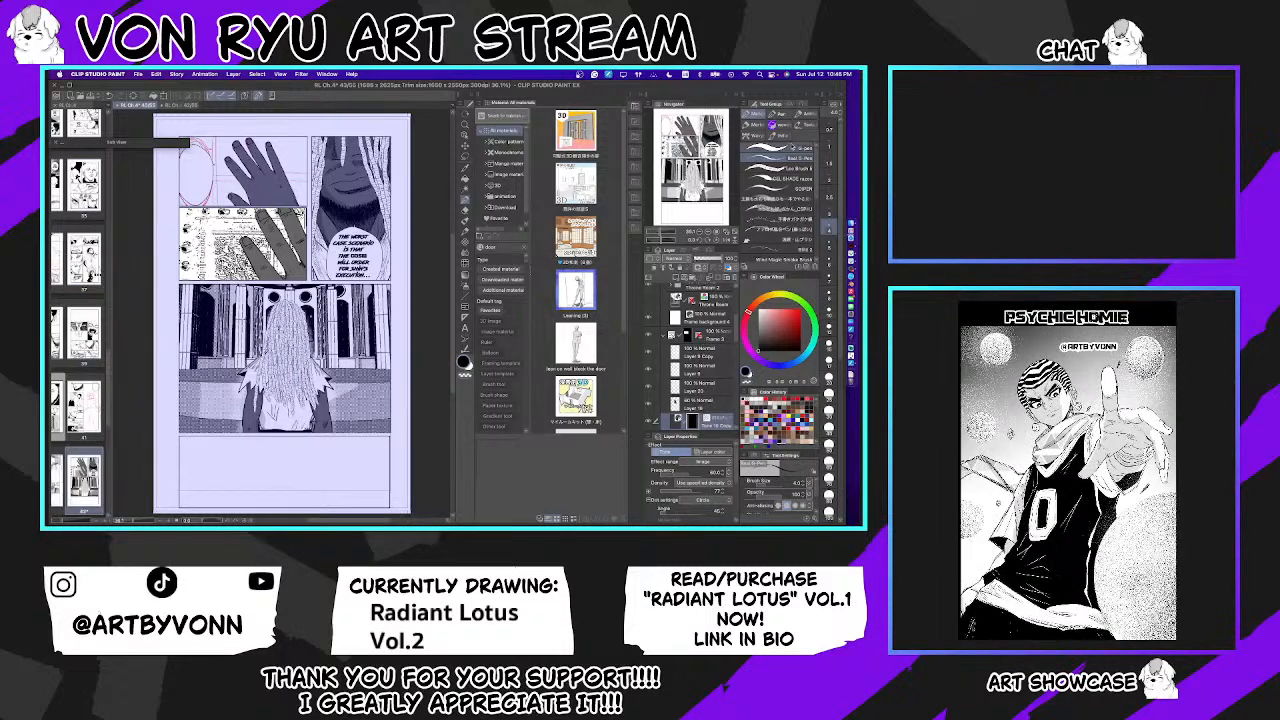
click(775, 147)
drag(218, 234, 200, 278)
mouse_move(228, 210)
mouse_down()
mouse_move(204, 280)
mouse_move(178, 280)
mouse_up()
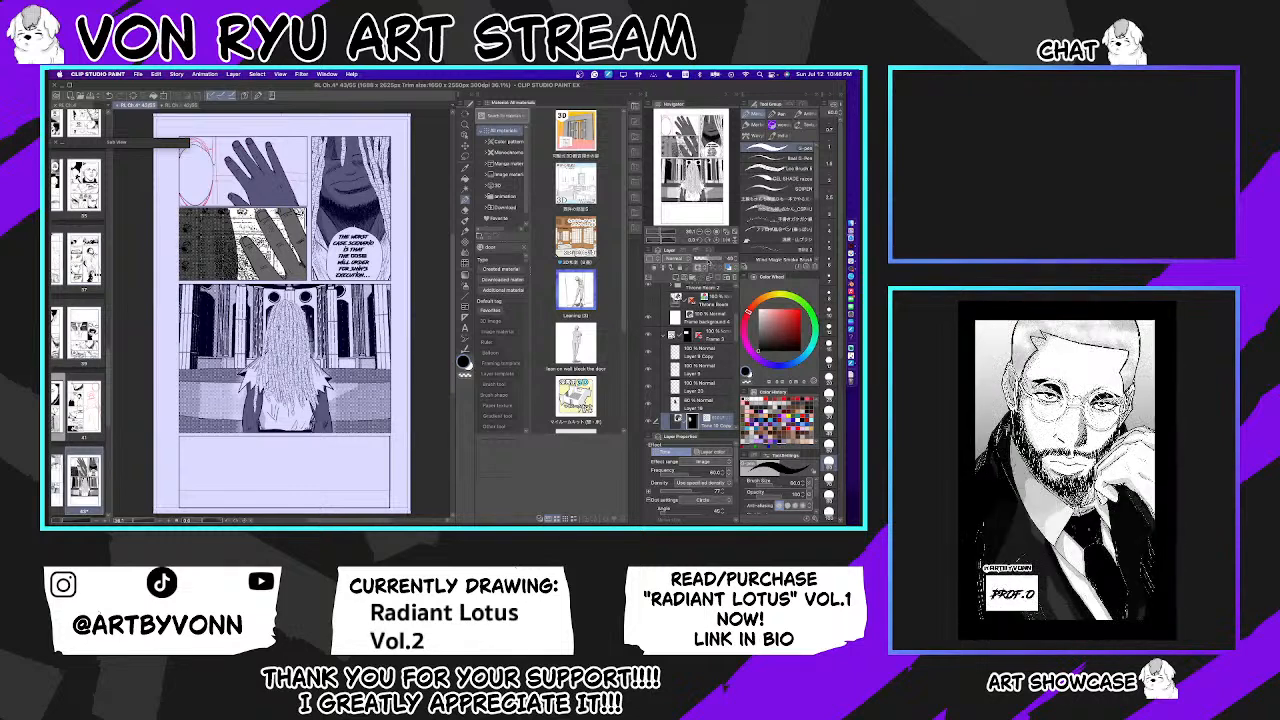
key(super+z)
key(super+z)
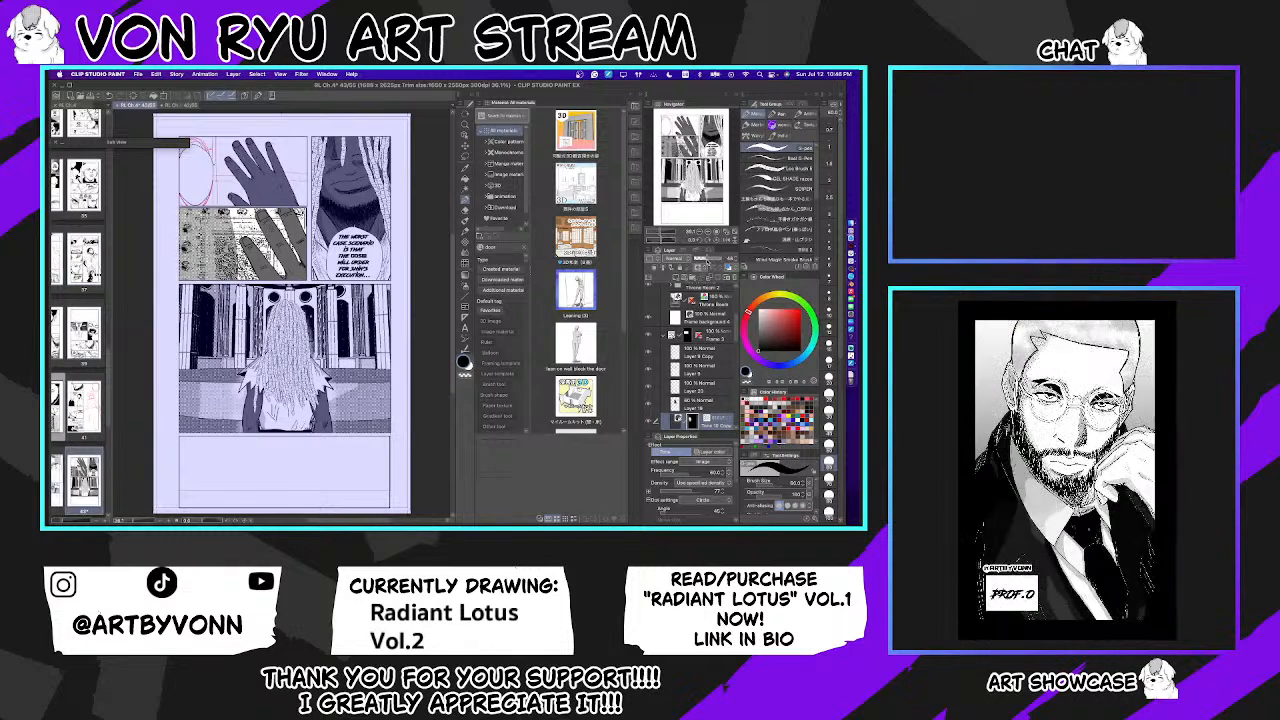
key(super+y)
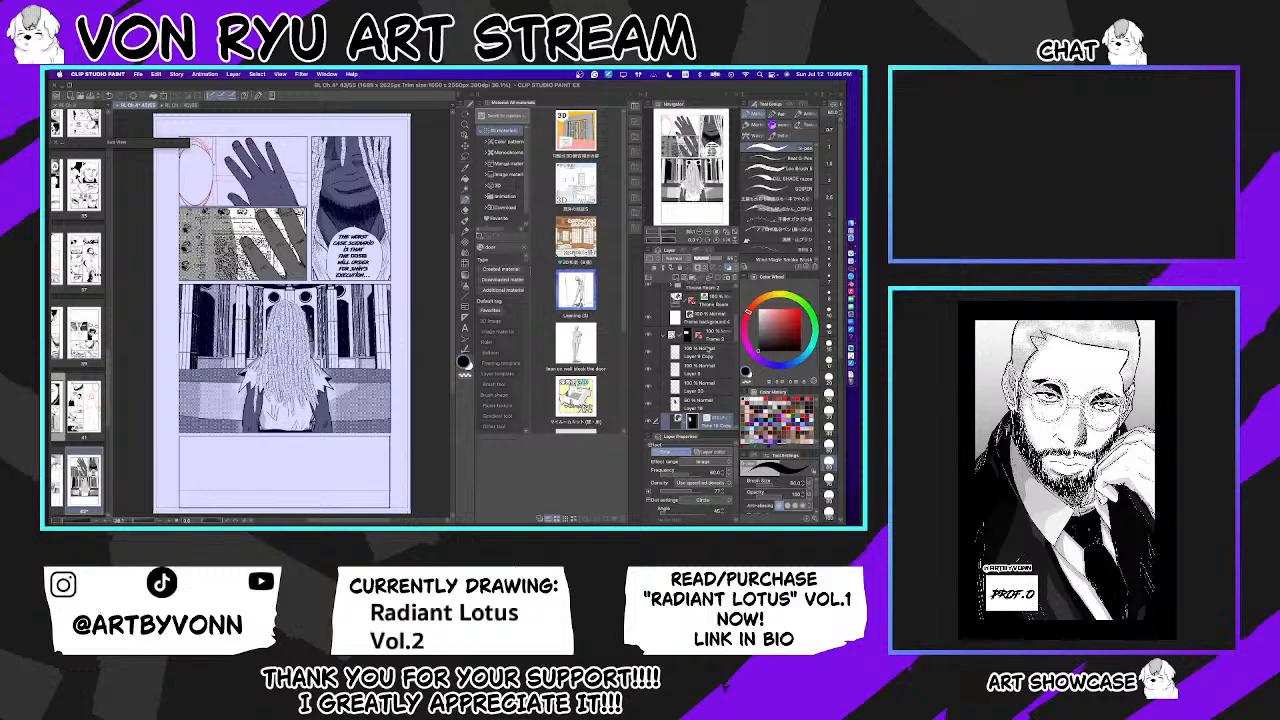
Step: Hide the door line art, fill the white areas around the lower hand with tone, and show the line art again
scroll(709, 349, down, 4)
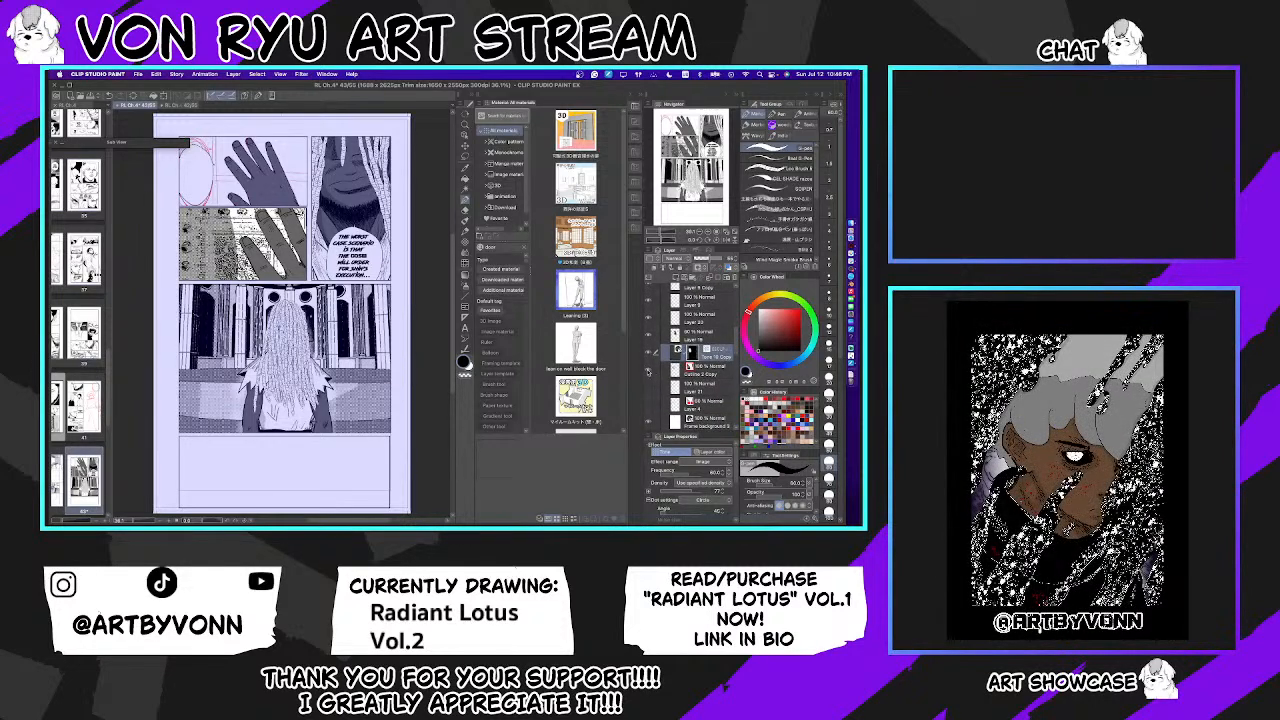
click(648, 372)
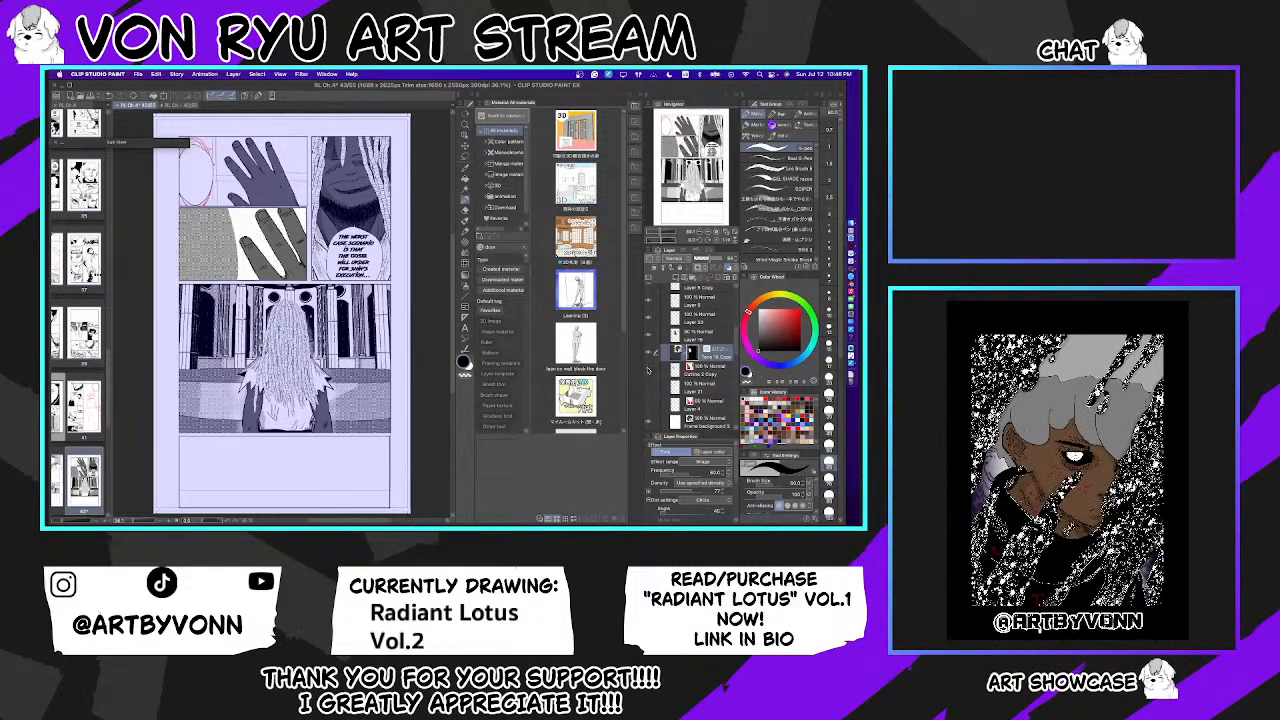
click(463, 186)
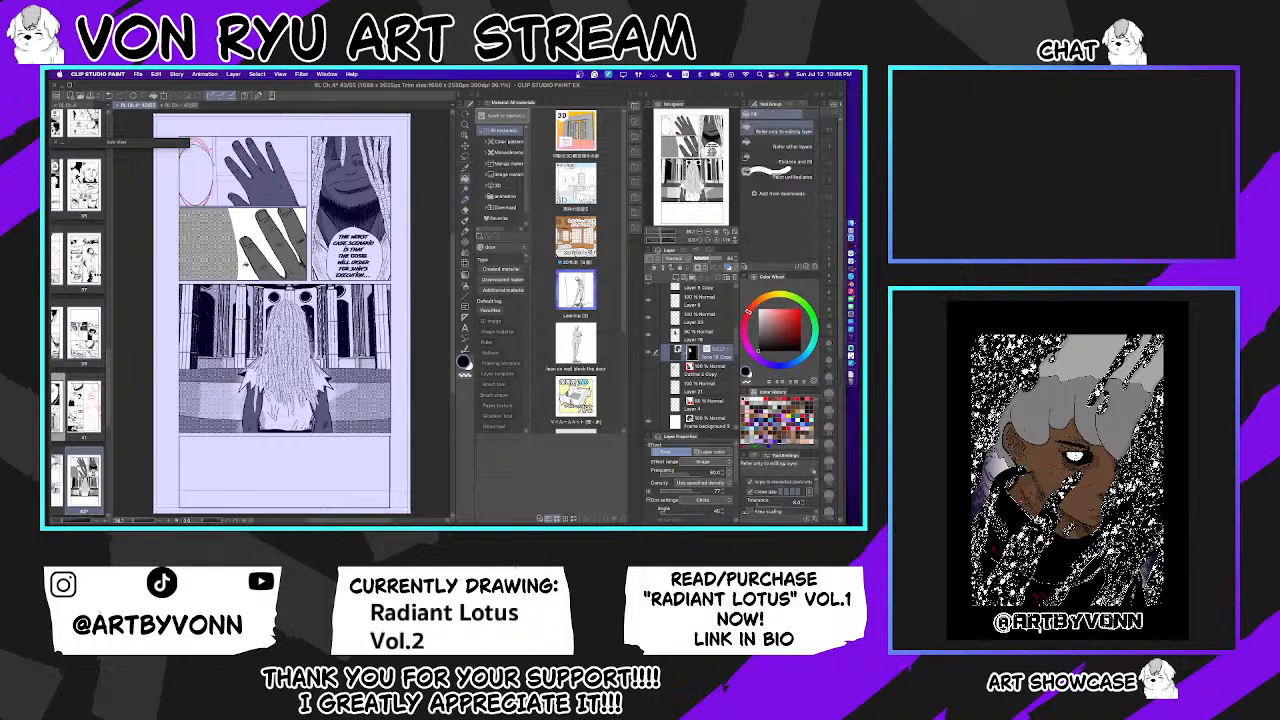
click(246, 267)
click(286, 228)
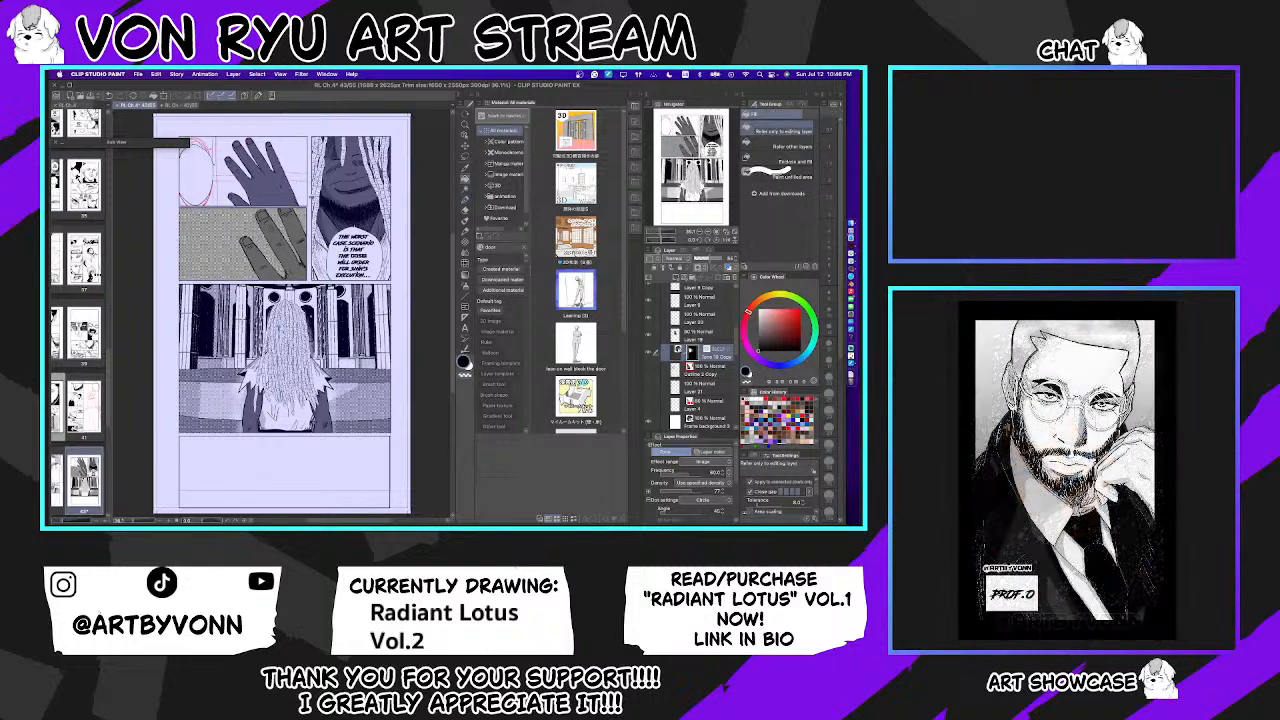
click(648, 369)
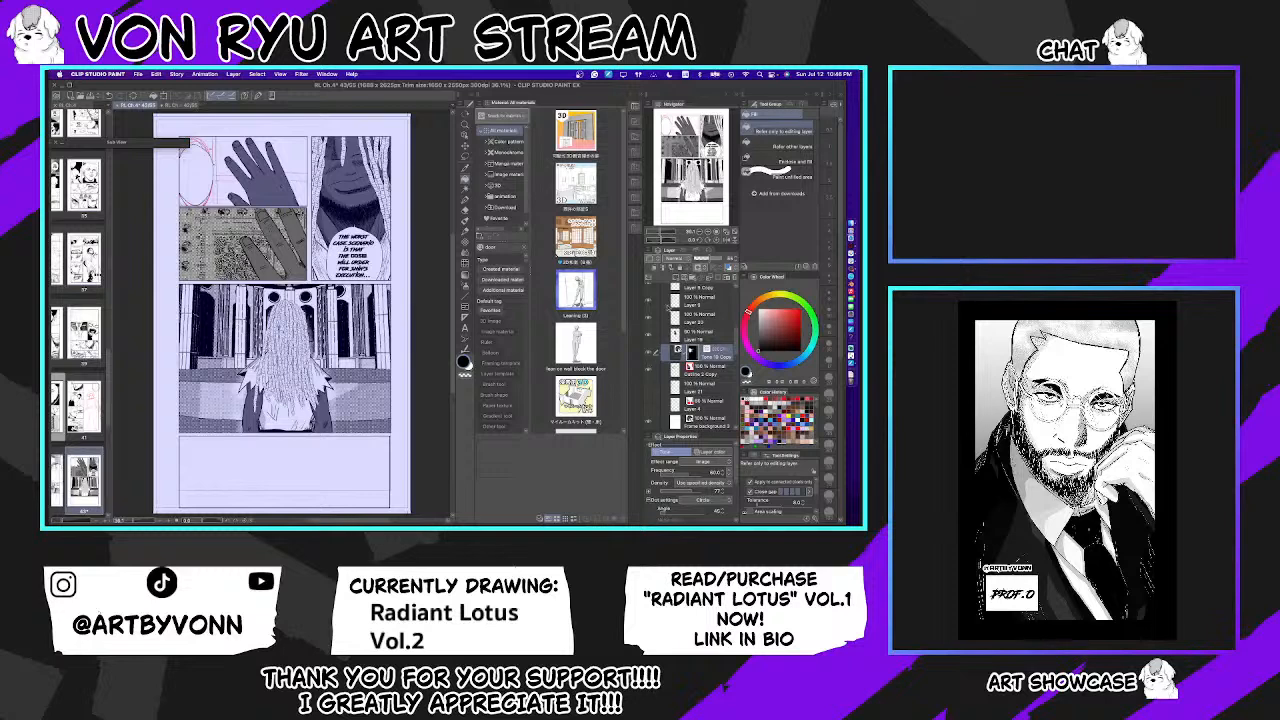
Step: Lighten the lower panel's tone layer and duplicate both the door line-art layer and the tone layer
drag(705, 259, 699, 260)
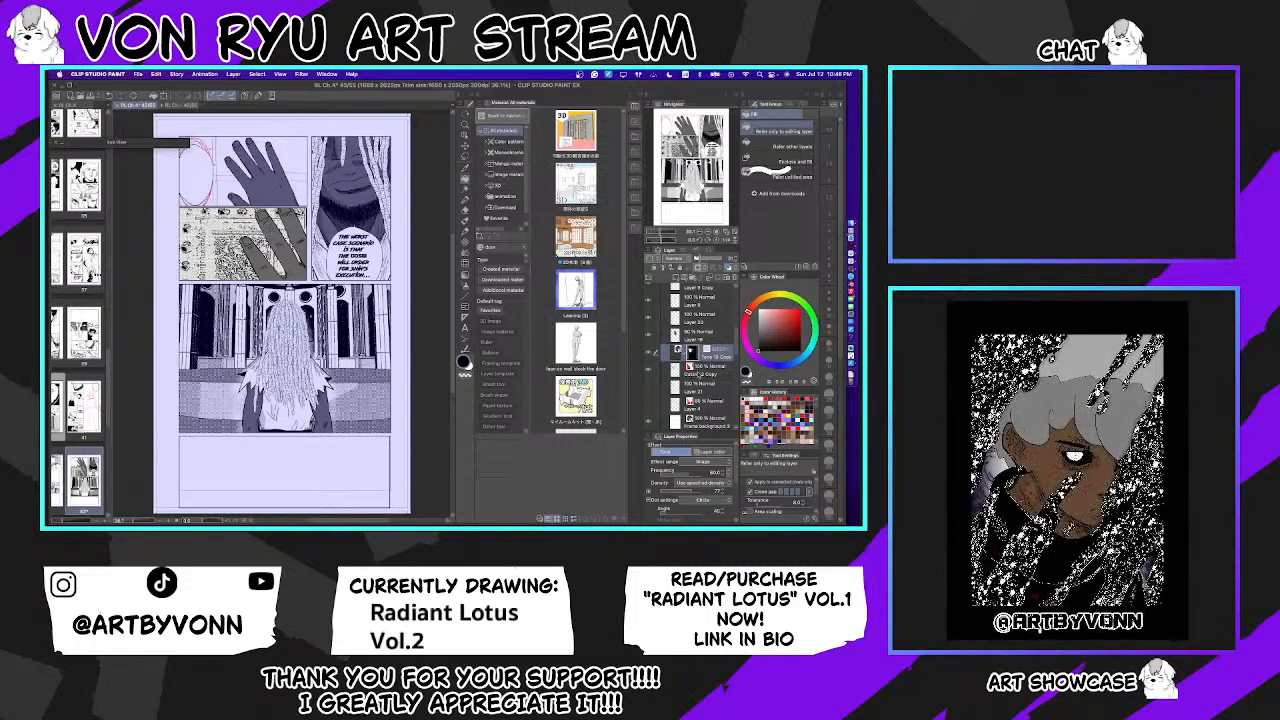
click(705, 368)
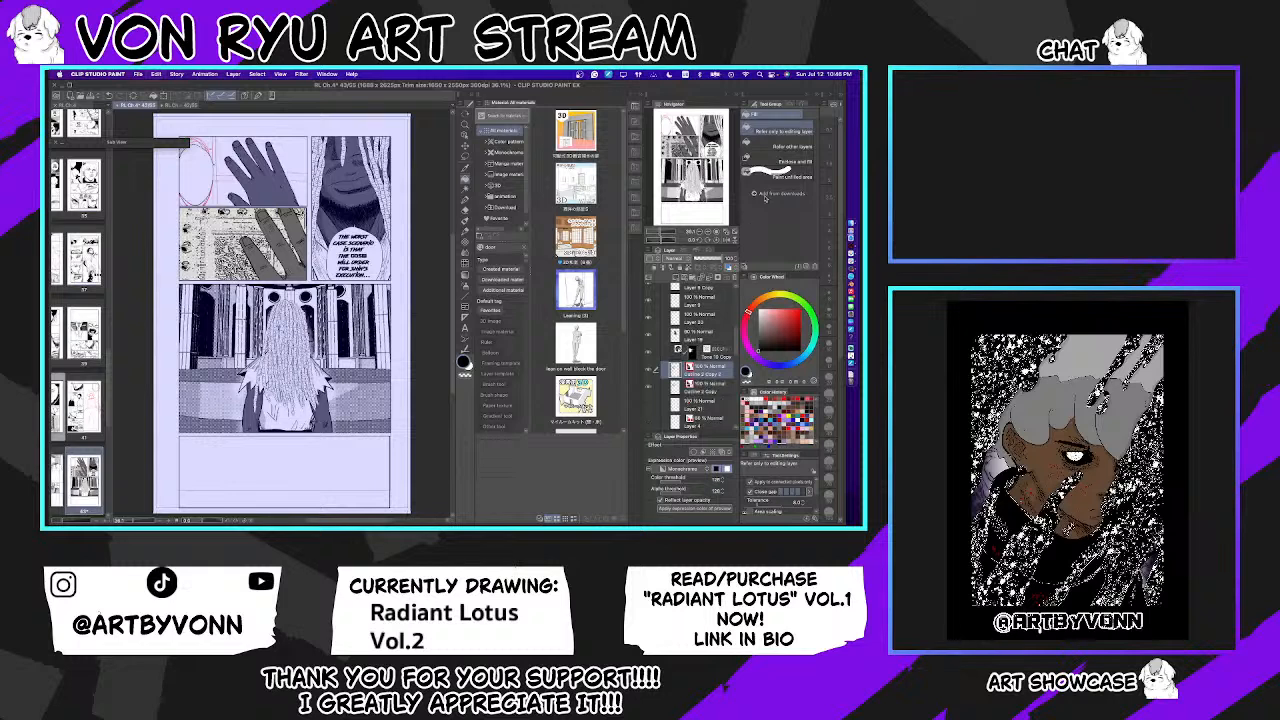
click(700, 352)
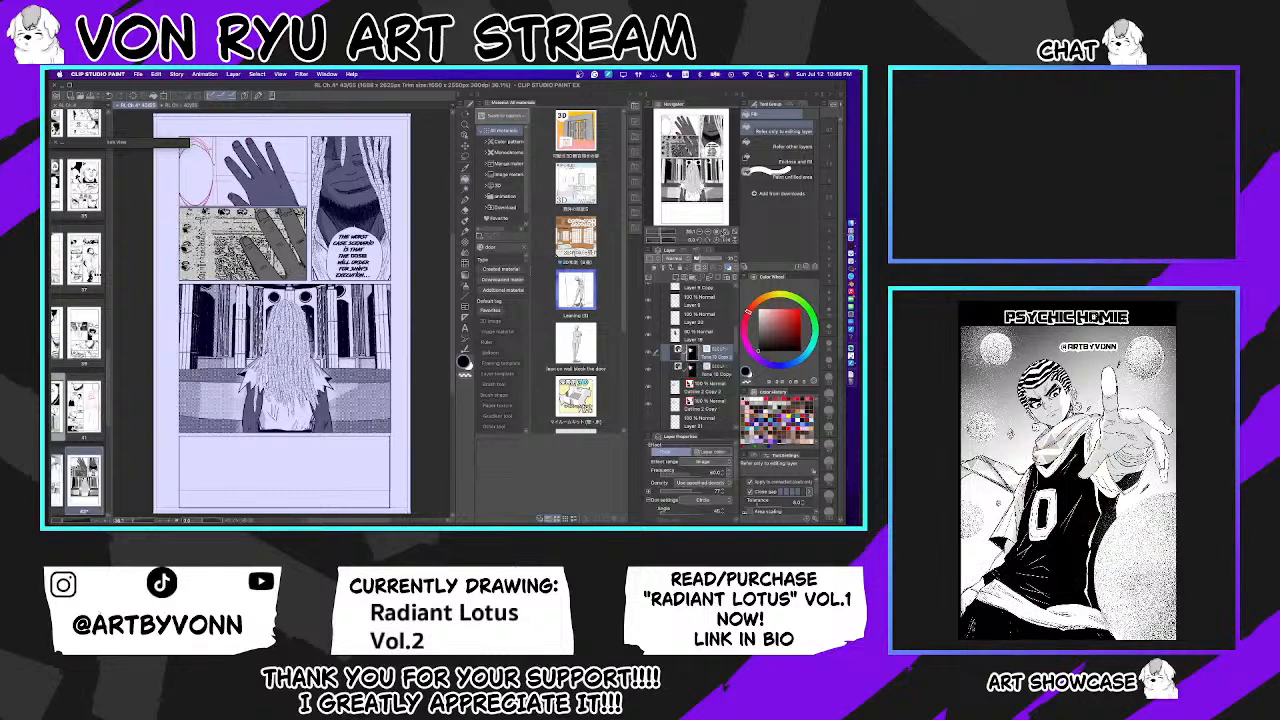
Step: Adjust the opacity of the duplicated tone layer over the door background and switch to the decoration brushes
drag(717, 260, 701, 262)
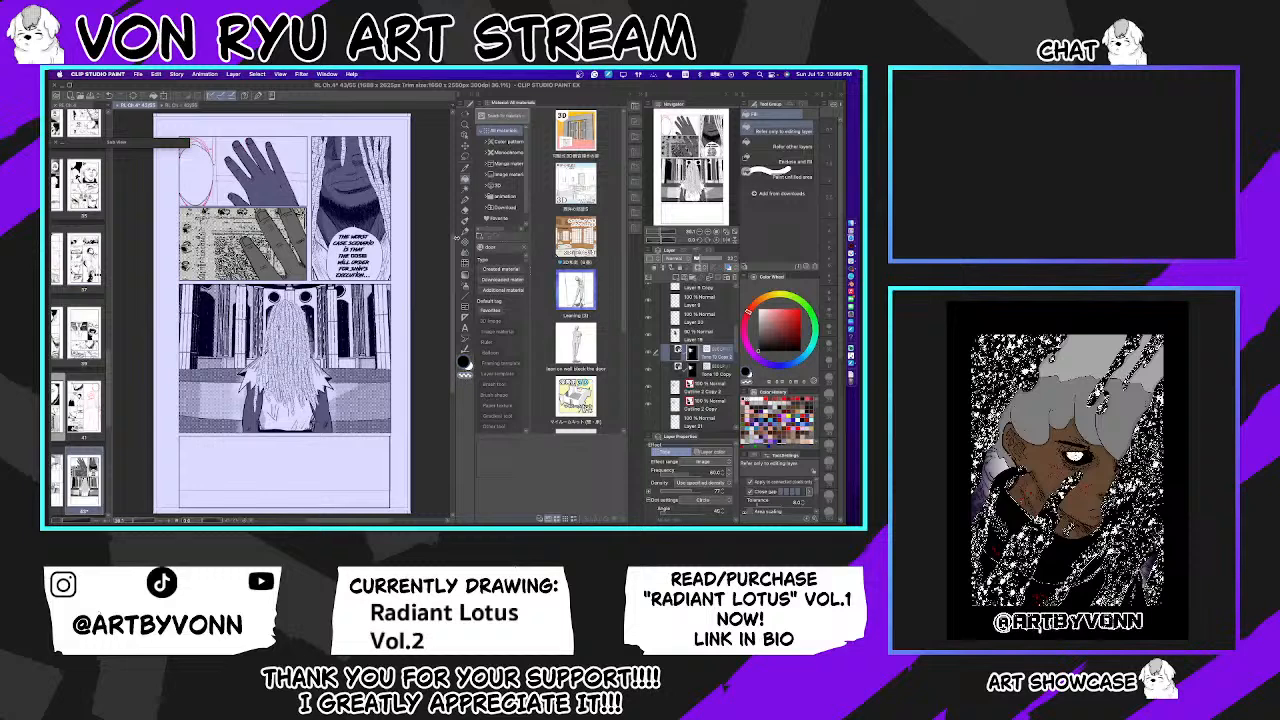
key(b)
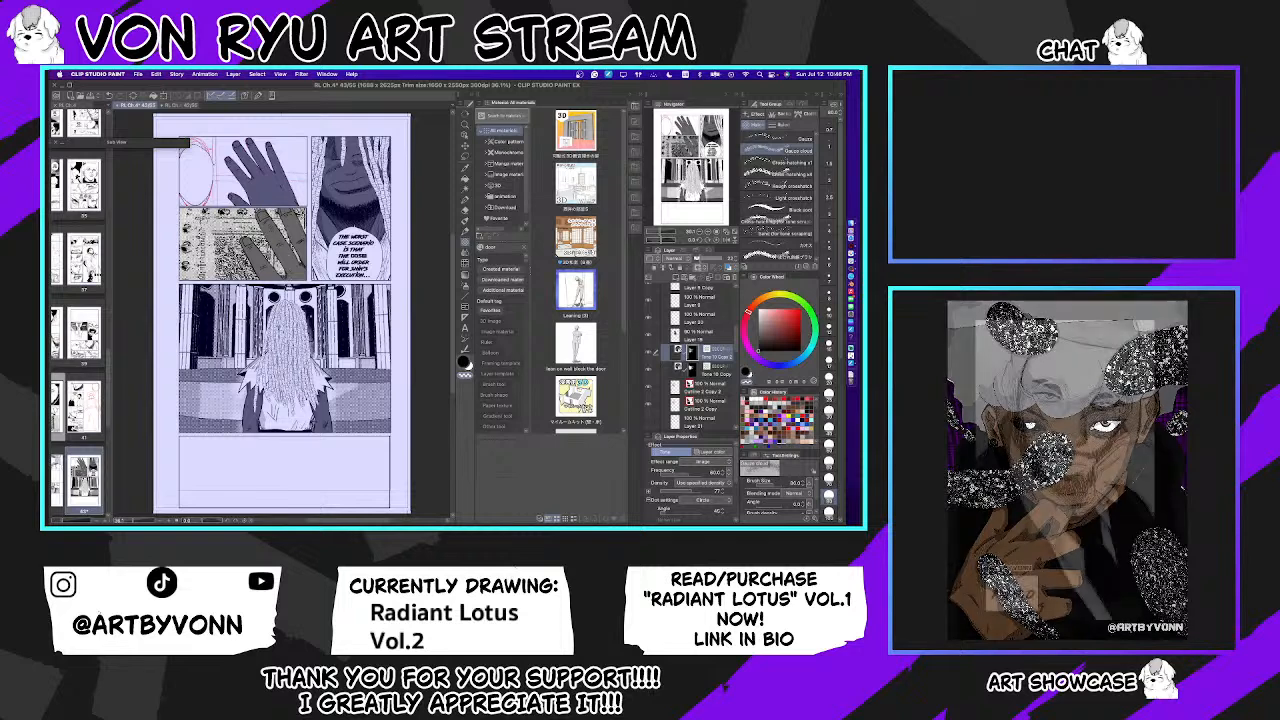
drag(714, 260, 709, 261)
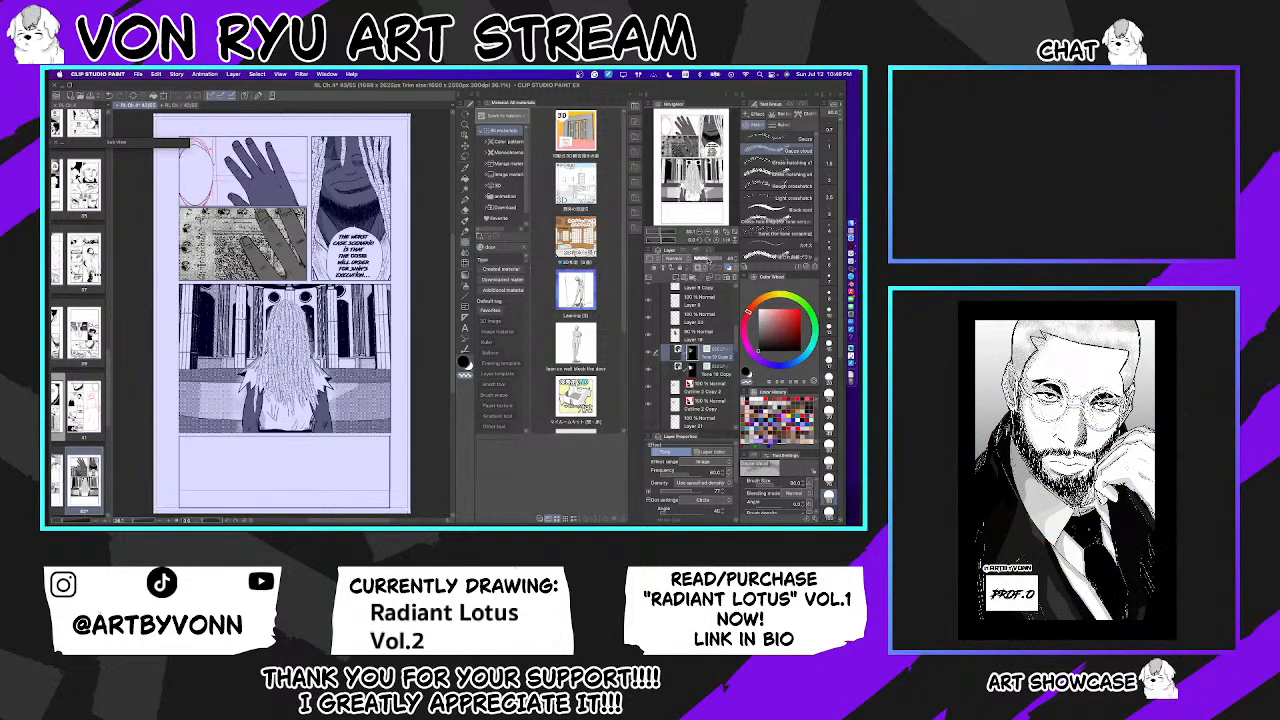
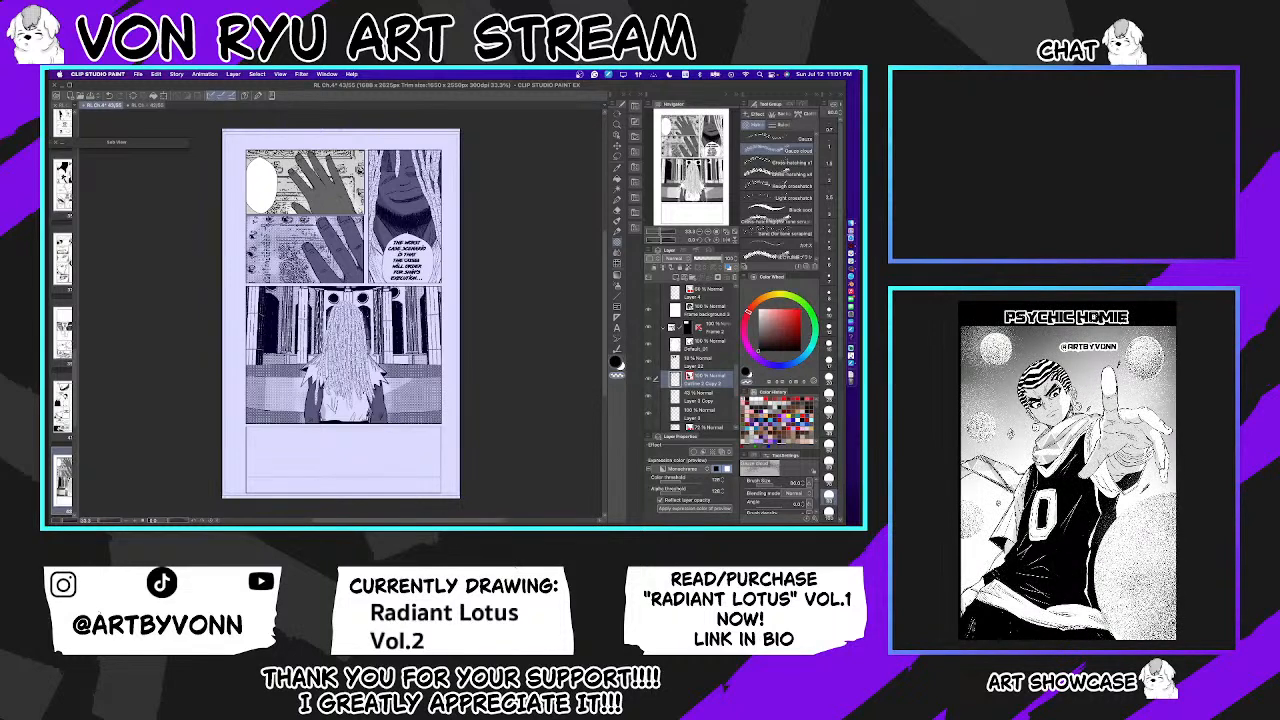
Step: Select the white speech balloon in the upper hand panel and slightly adjust its shape and size
key(o)
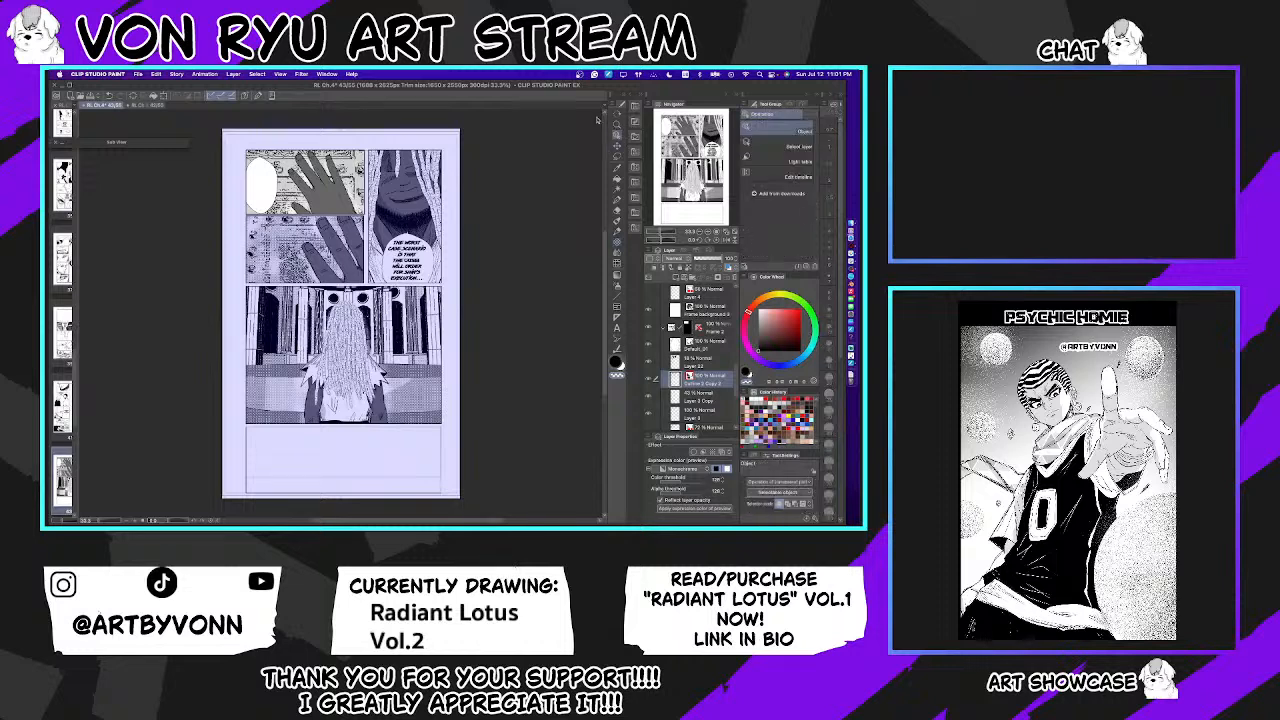
click(267, 191)
drag(289, 185, 299, 185)
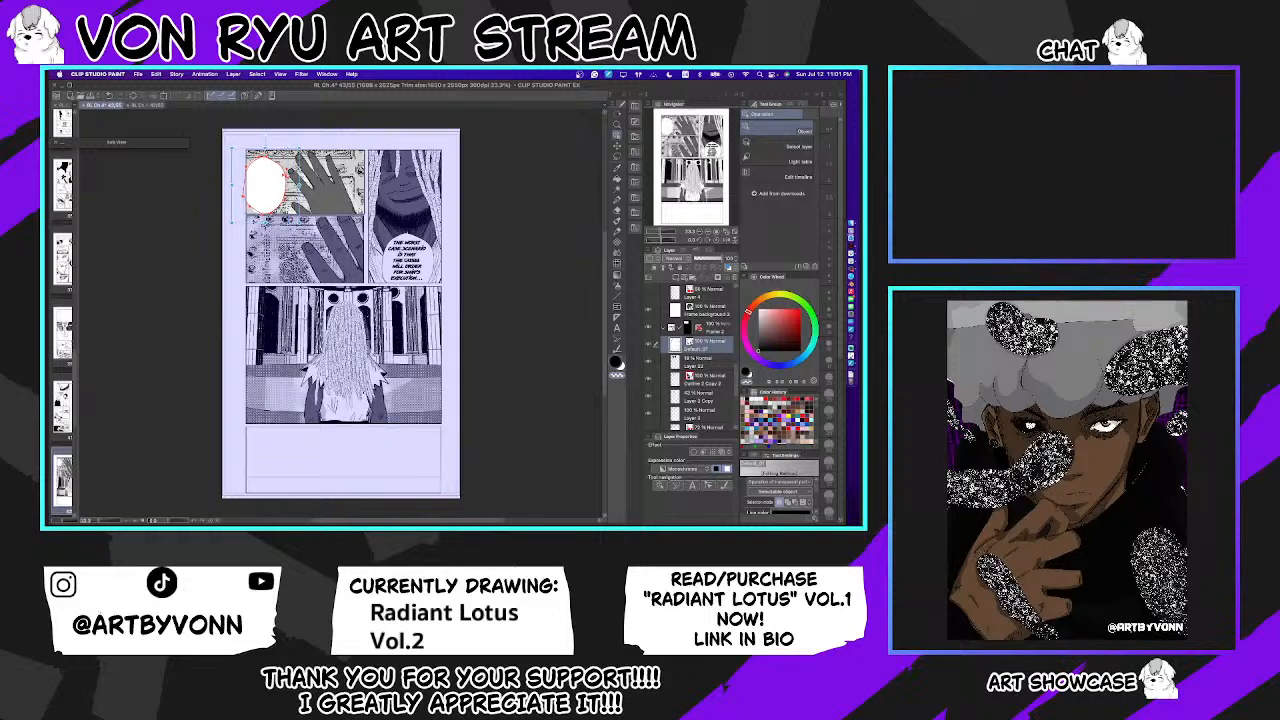
drag(232, 221, 230, 224)
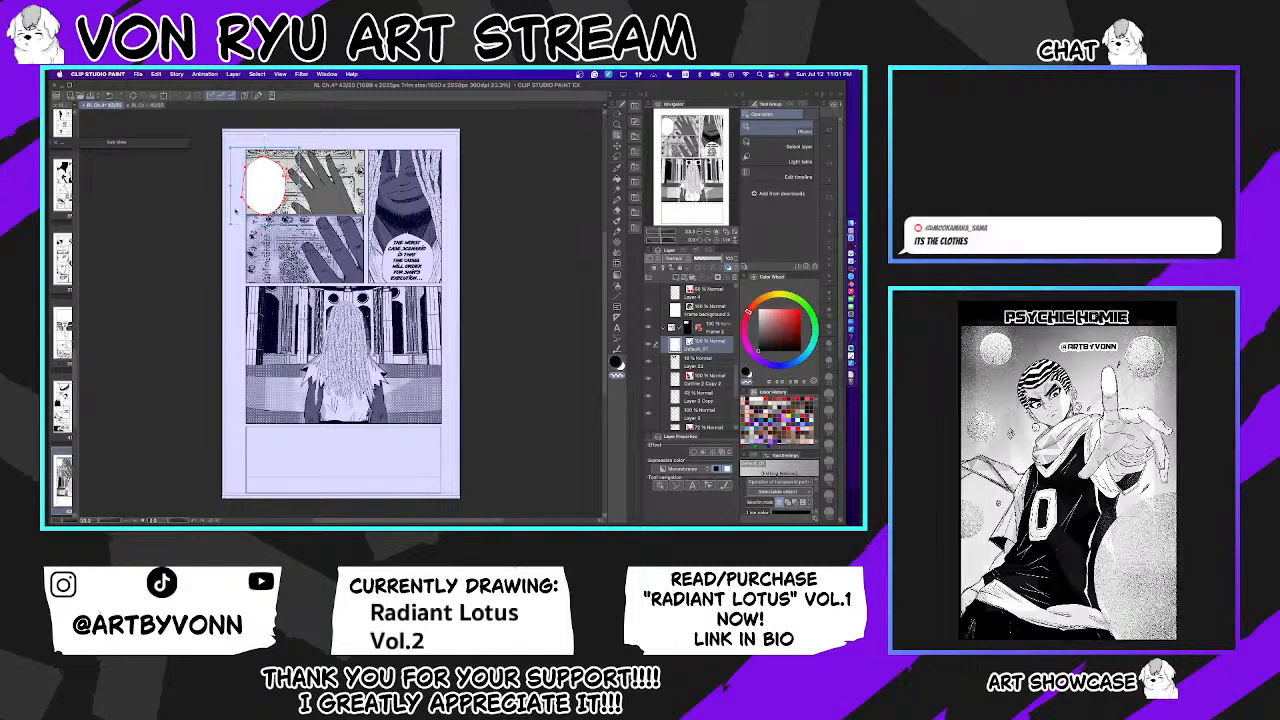
click(617, 341)
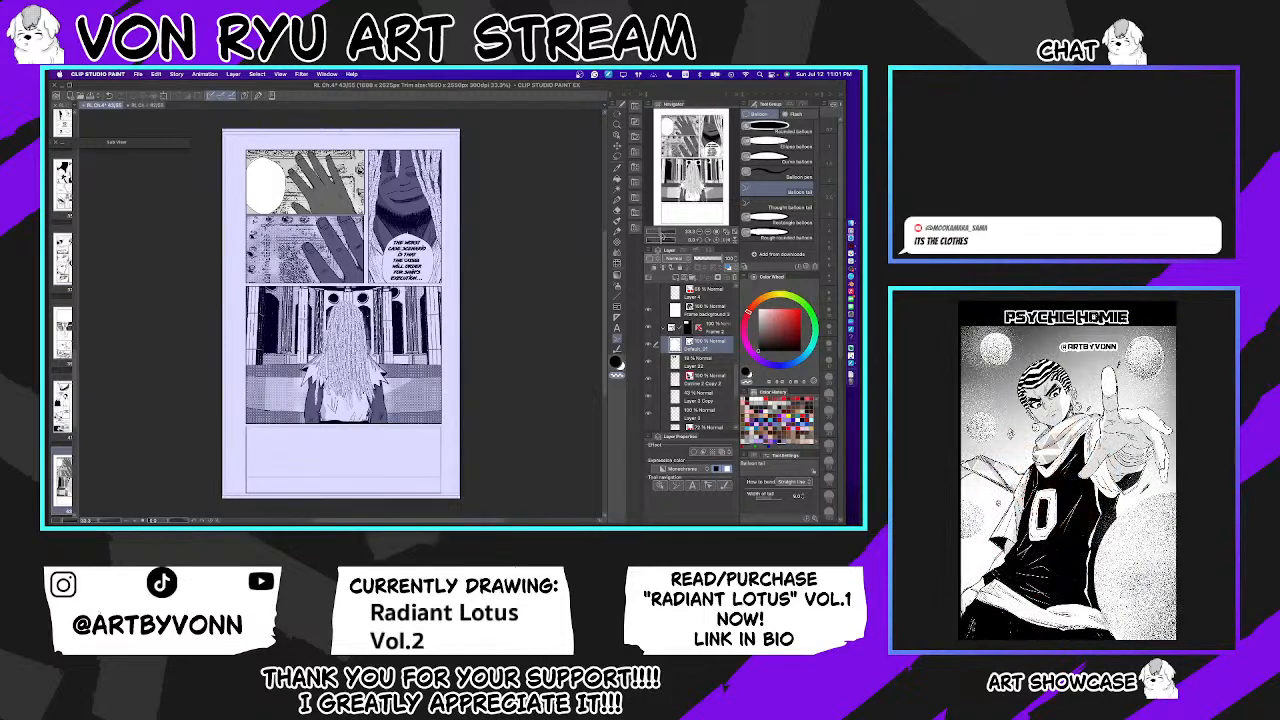
click(667, 232)
mouse_move(684, 182)
mouse_down()
mouse_move(716, 187)
mouse_move(699, 187)
mouse_up()
click(725, 232)
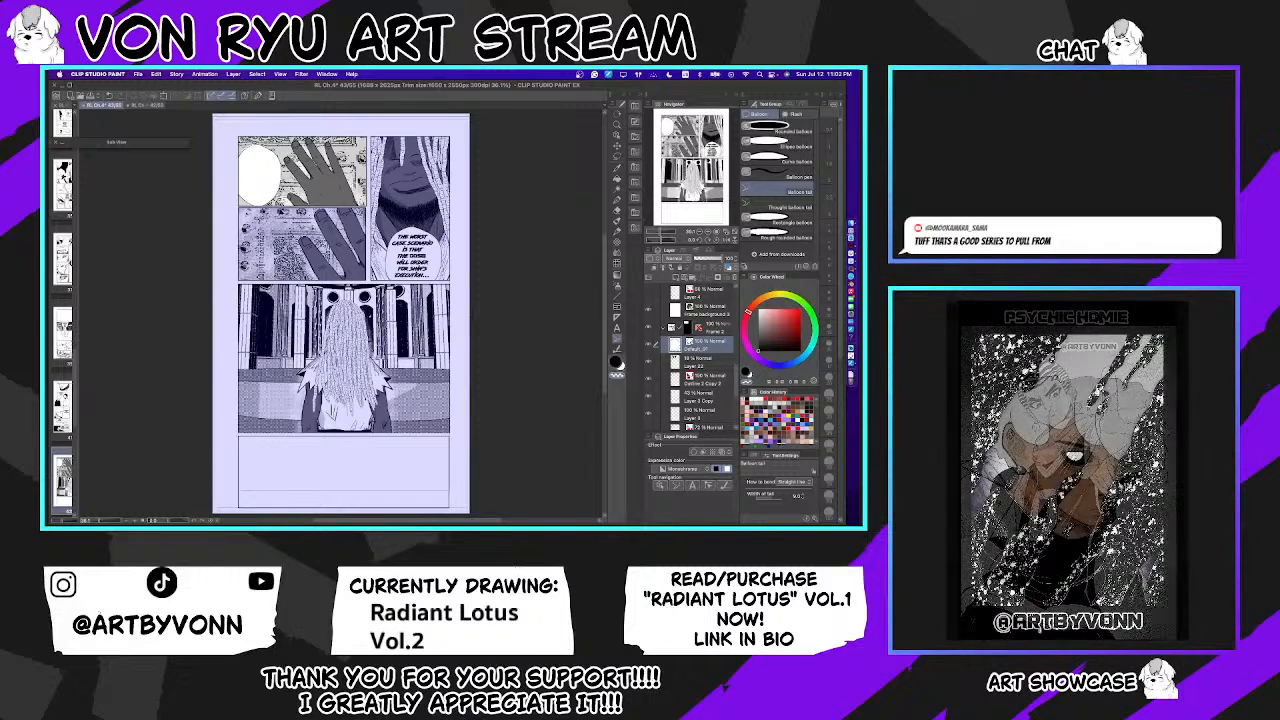
click(413, 256)
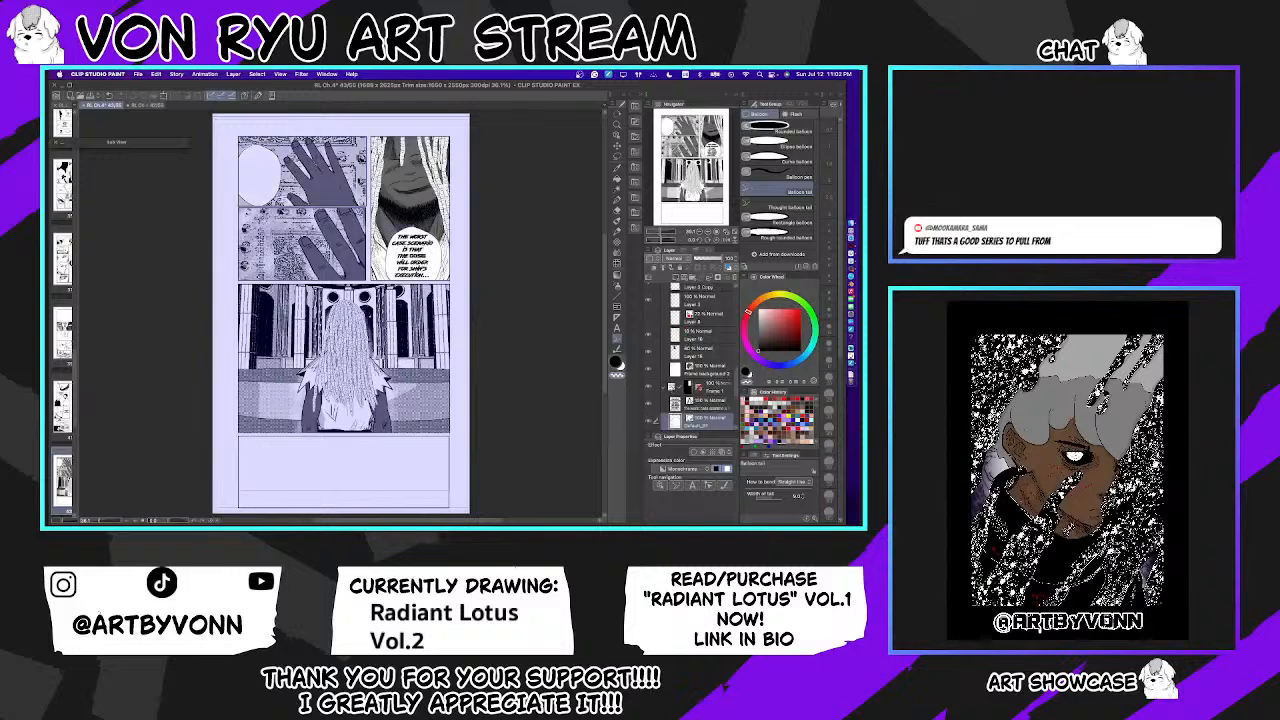
click(260, 176)
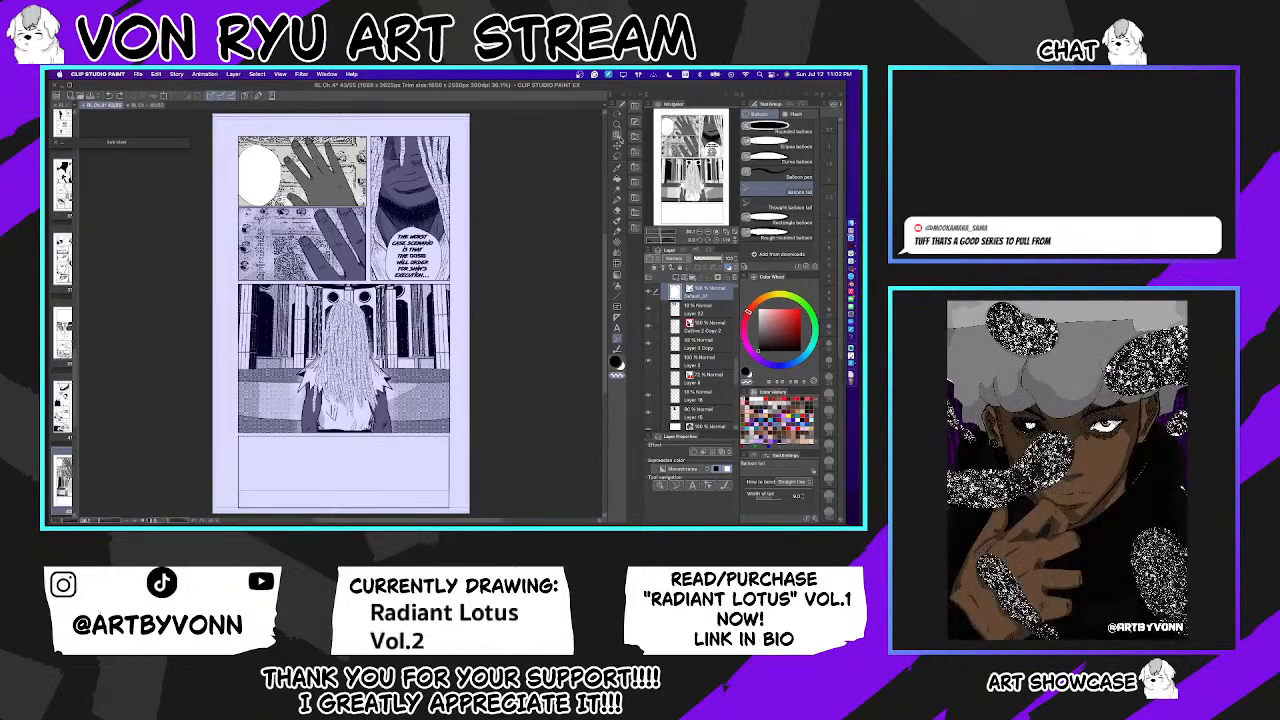
click(615, 157)
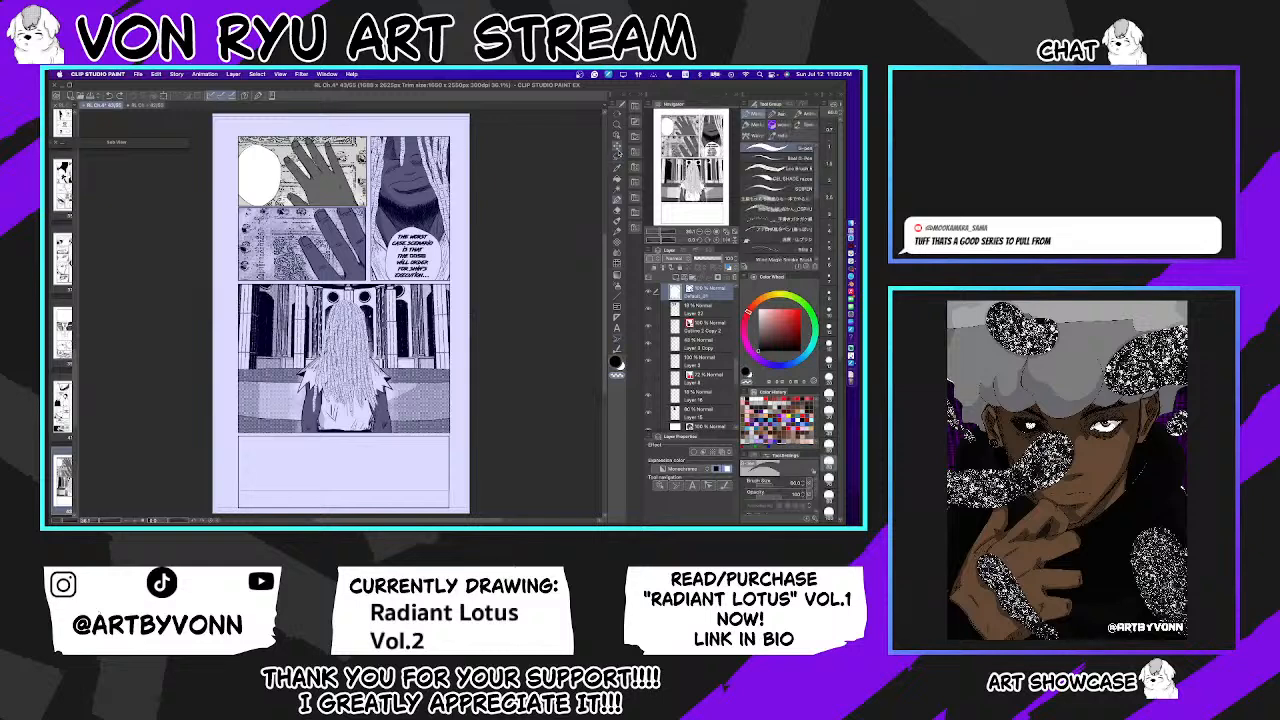
Step: Start a text in the upper hand panel's white speech balloon with "HOWEVER," as its first line
click(617, 117)
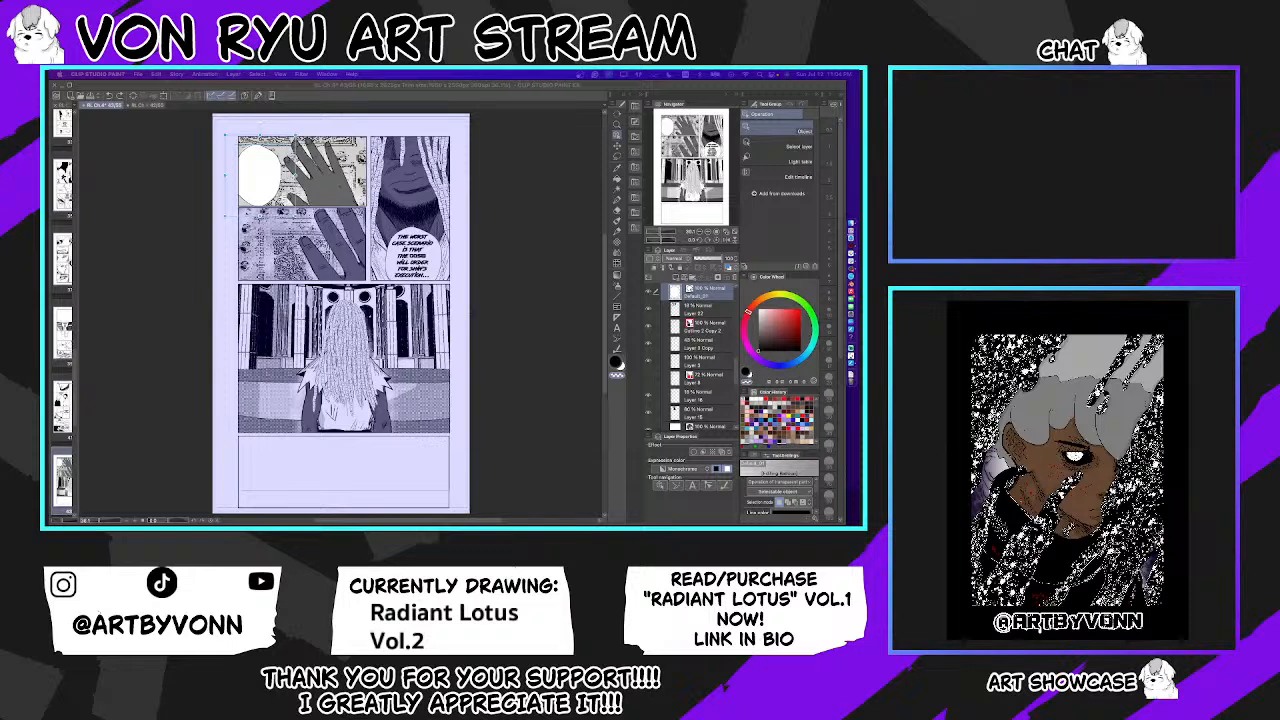
click(617, 328)
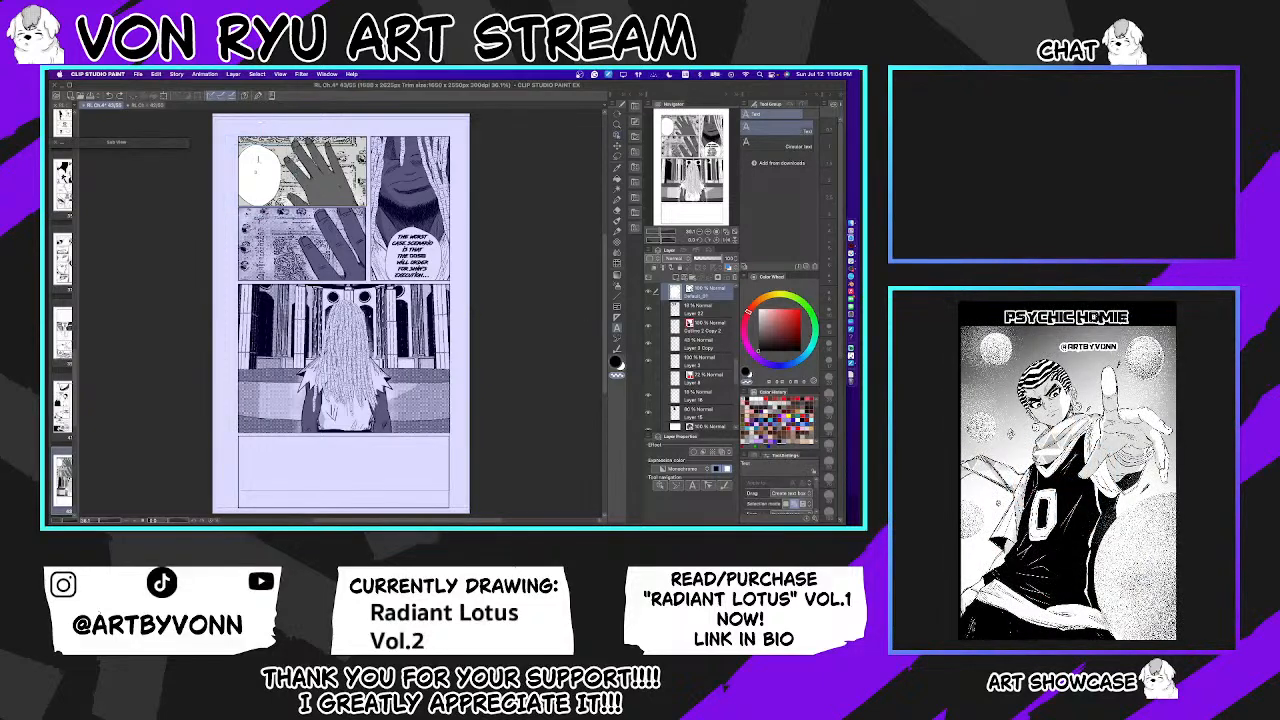
click(258, 162)
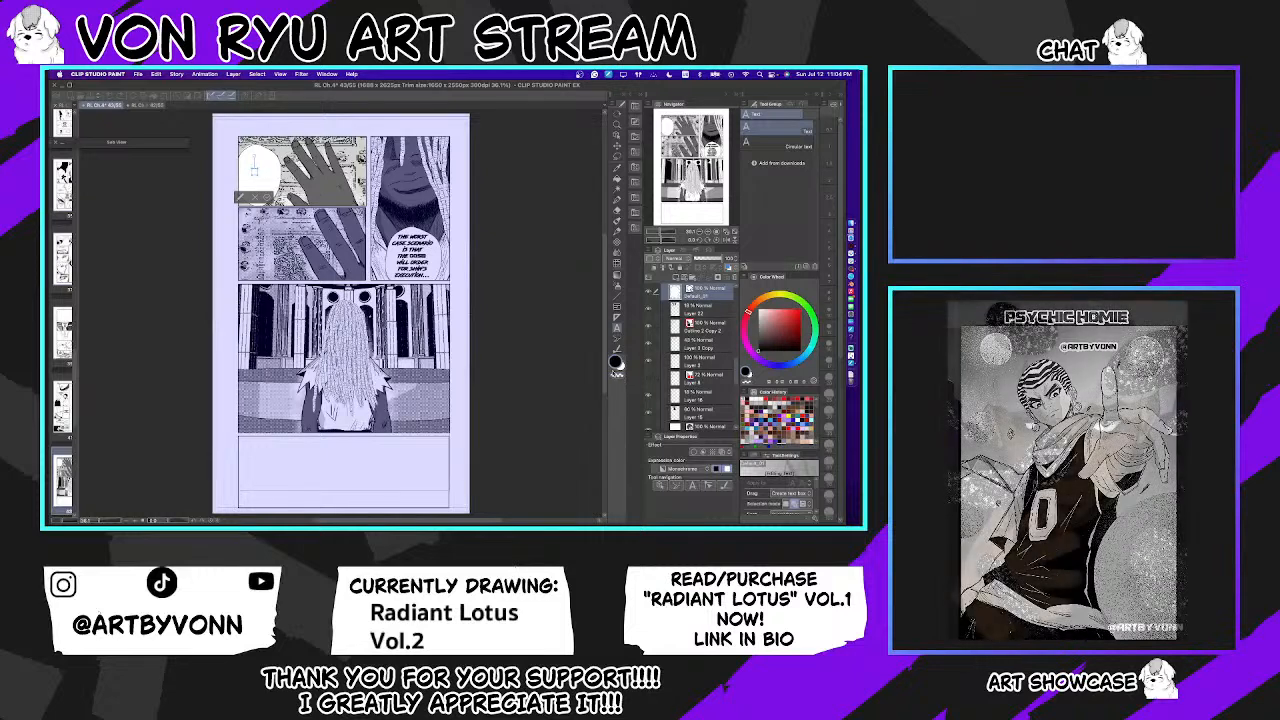
key(Escape)
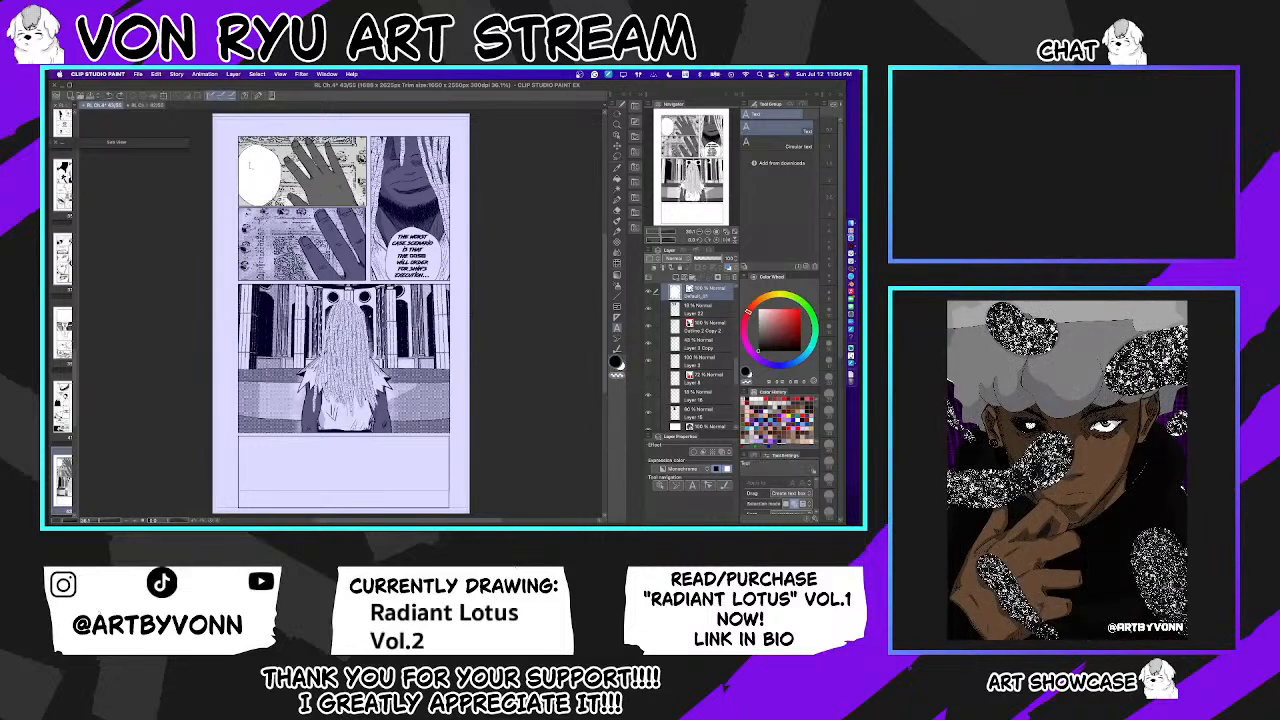
click(256, 168)
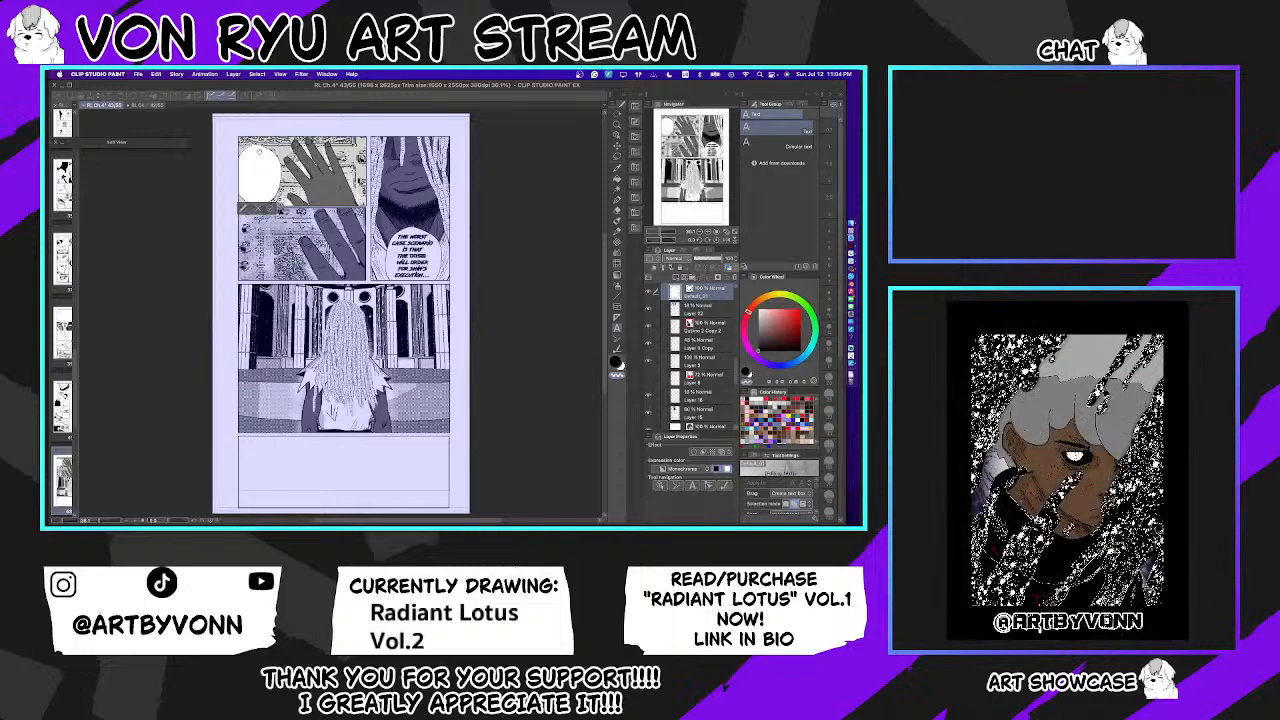
text(WEVE)
text(R)
text(,)
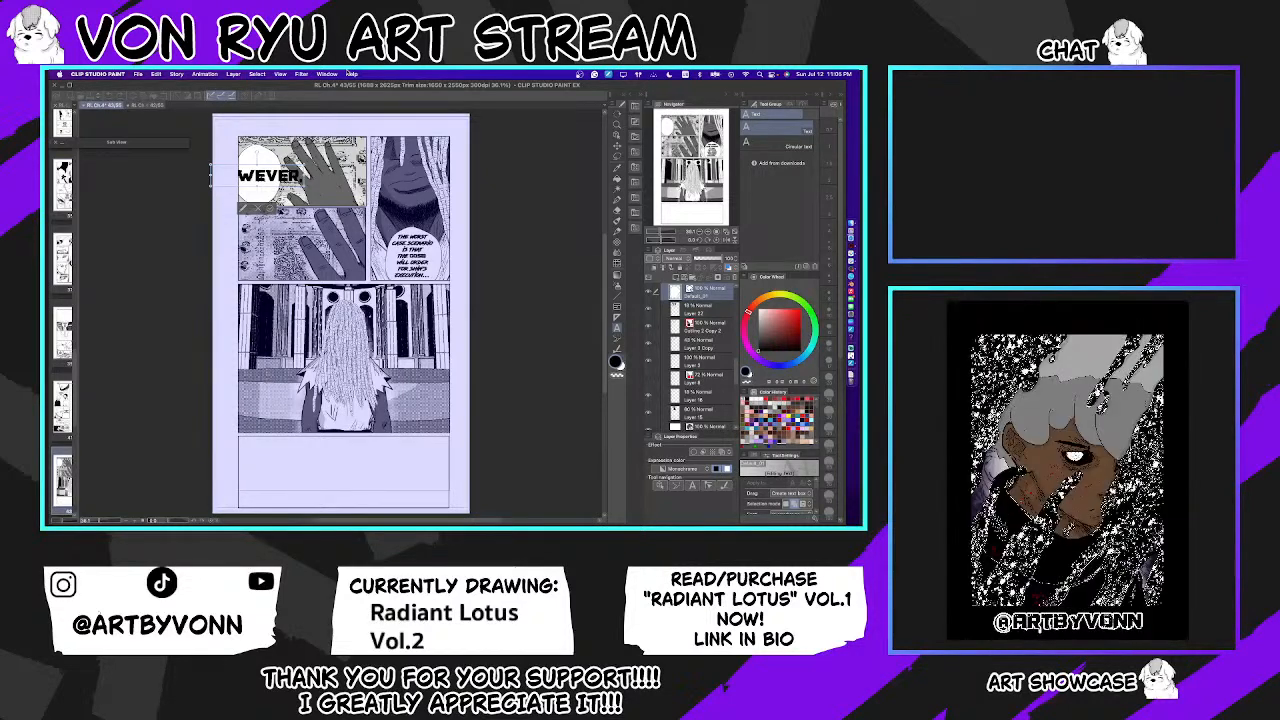
Step: Continue the balloon text on separate lines with "I HAVE", "A PROPOSAL" and "AS A", followed by a line break
key(Return)
text(I)
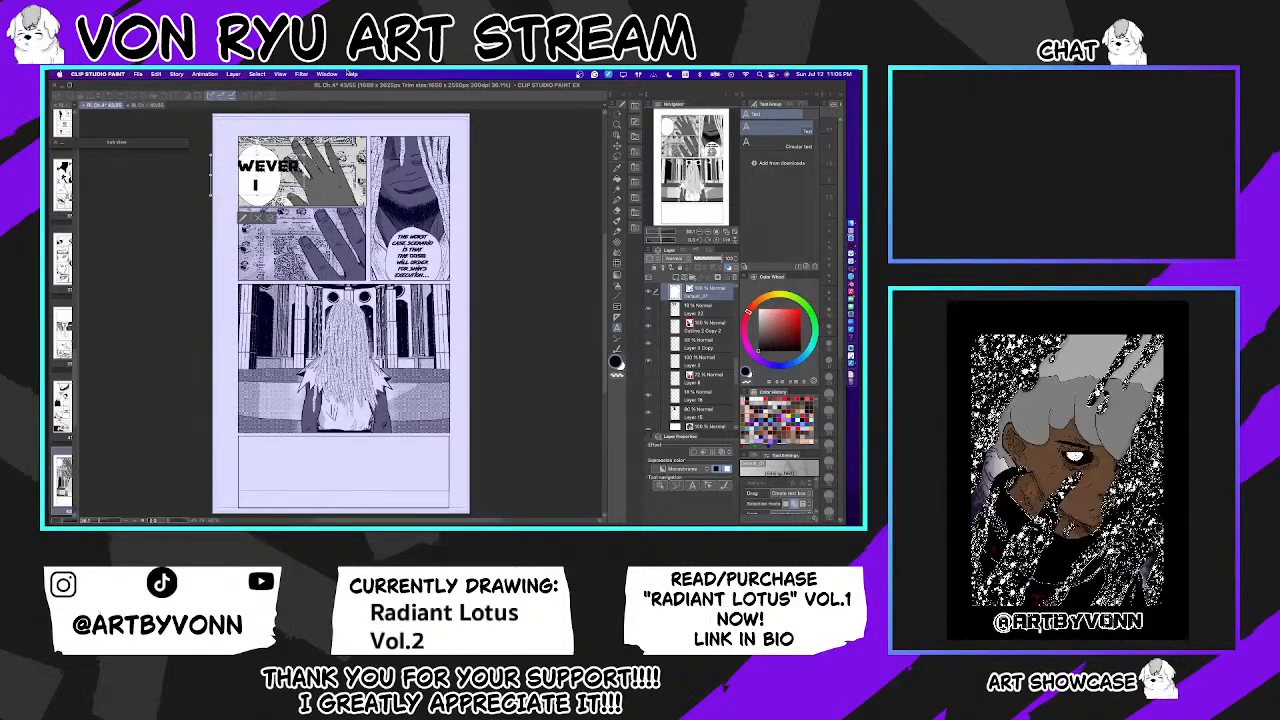
text( H)
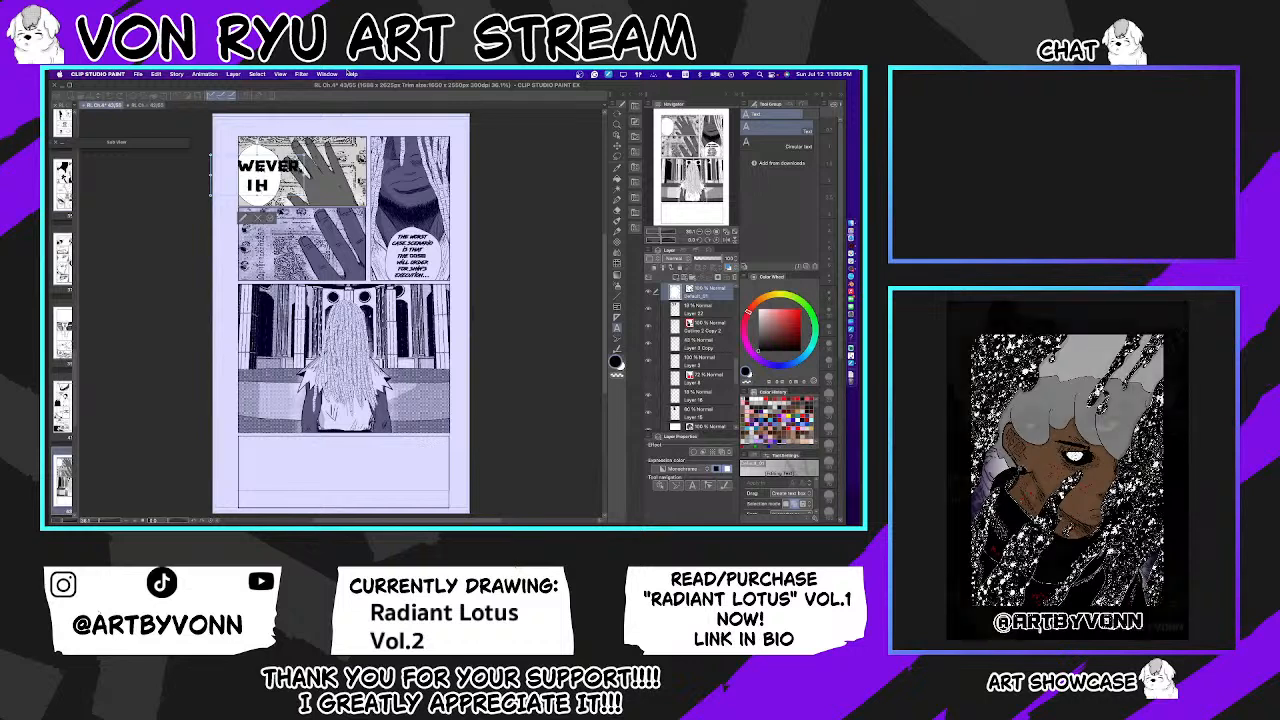
text(AVE)
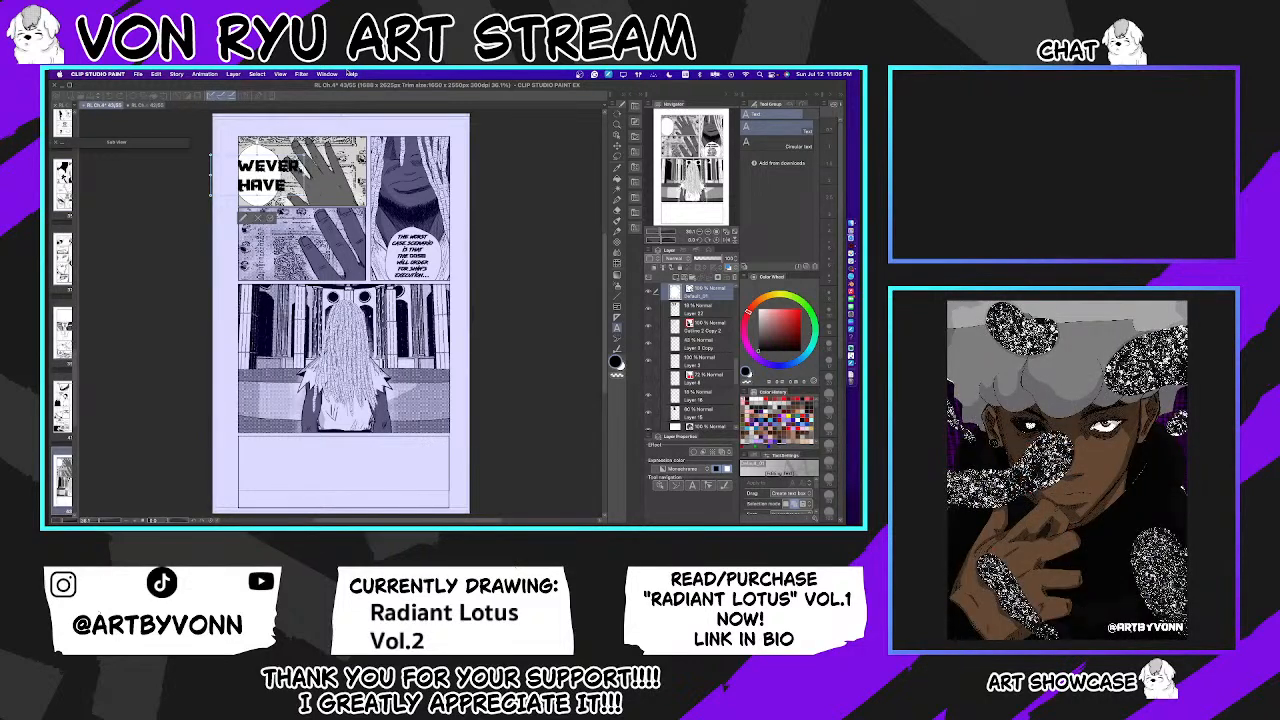
key(Return)
text(A PRO)
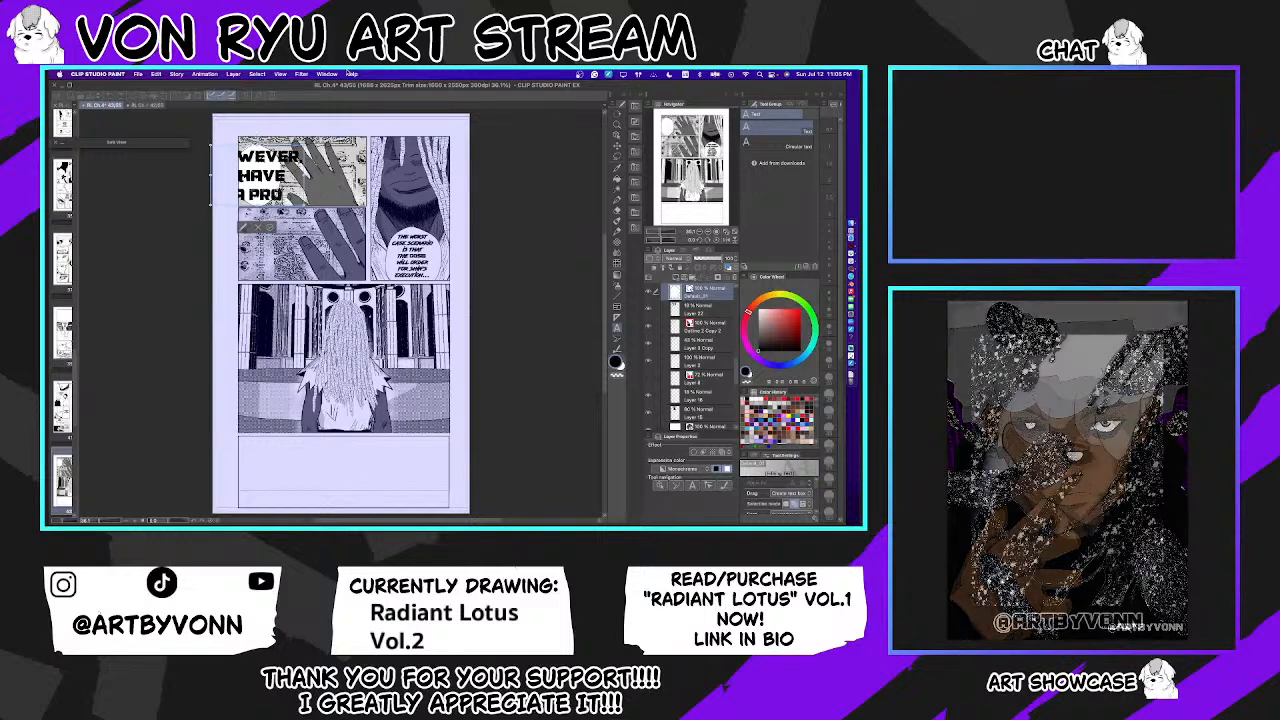
text(POSAL)
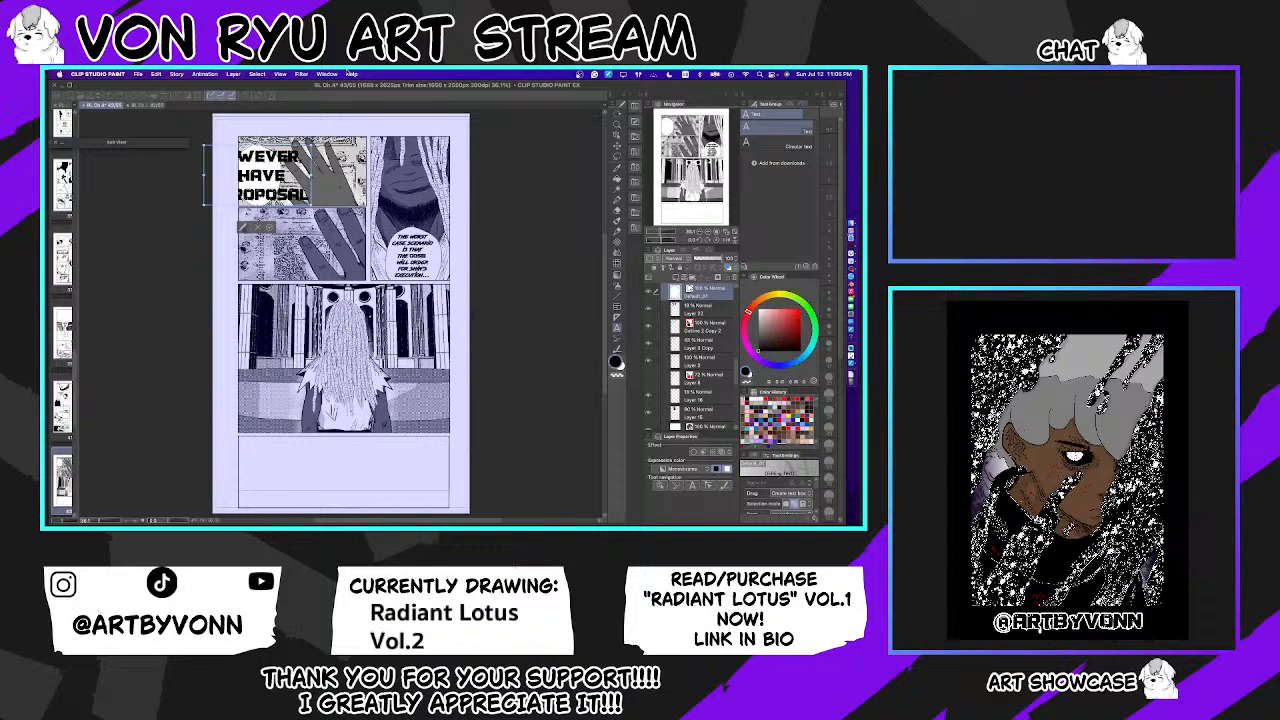
key(Return)
text(AS A)
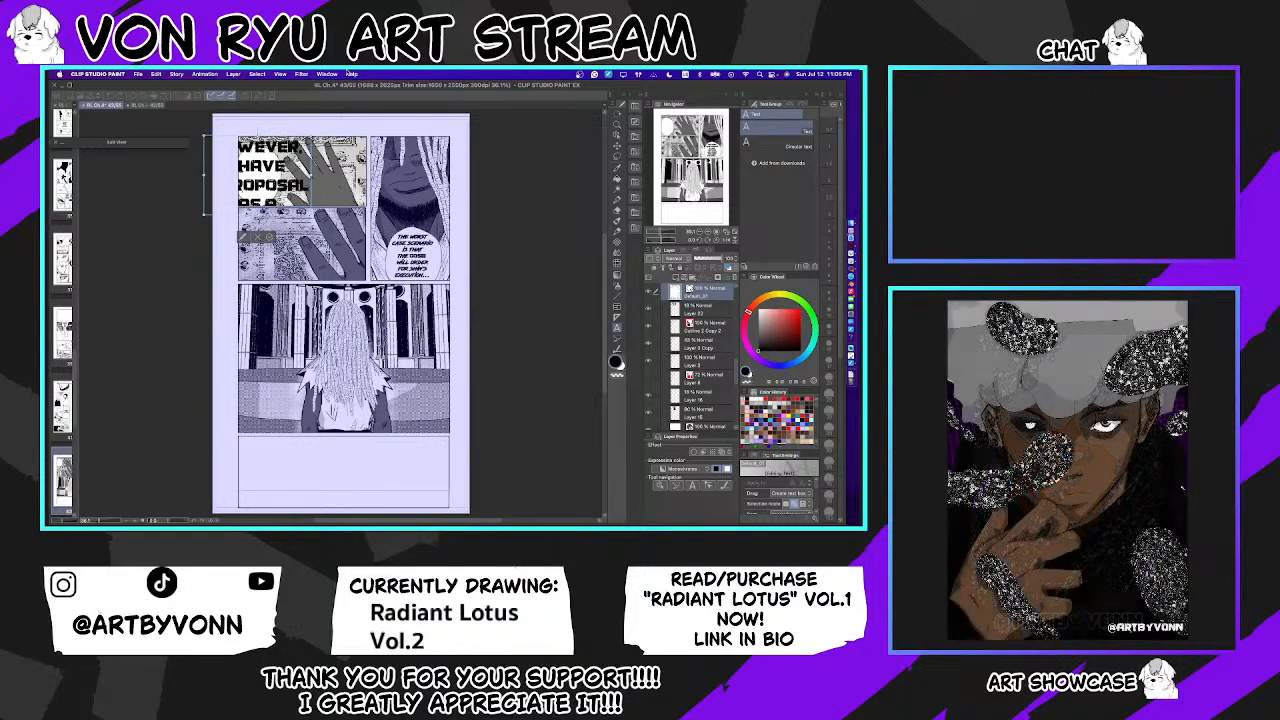
key(Return)
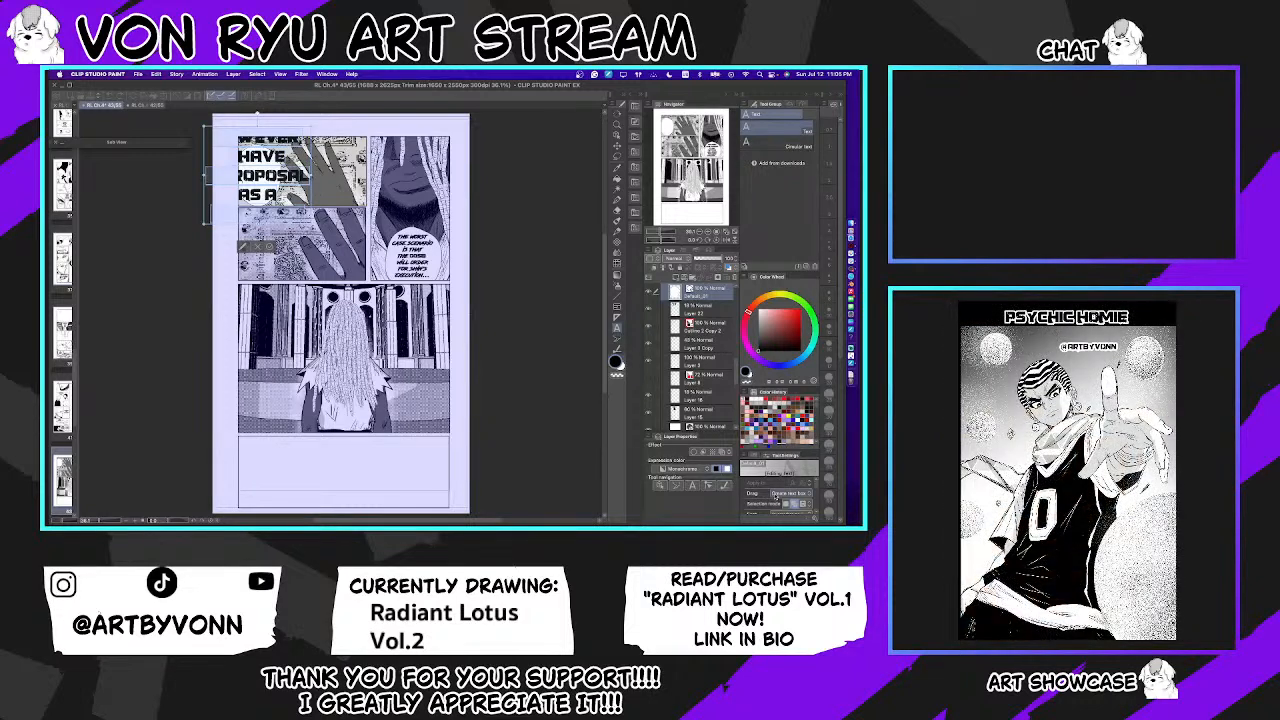
Step: Set the upper balloon's text in the Read Rage Regular font, end it with "WILDCARD." and fit it inside the white balloon
scroll(815, 492, down, 5)
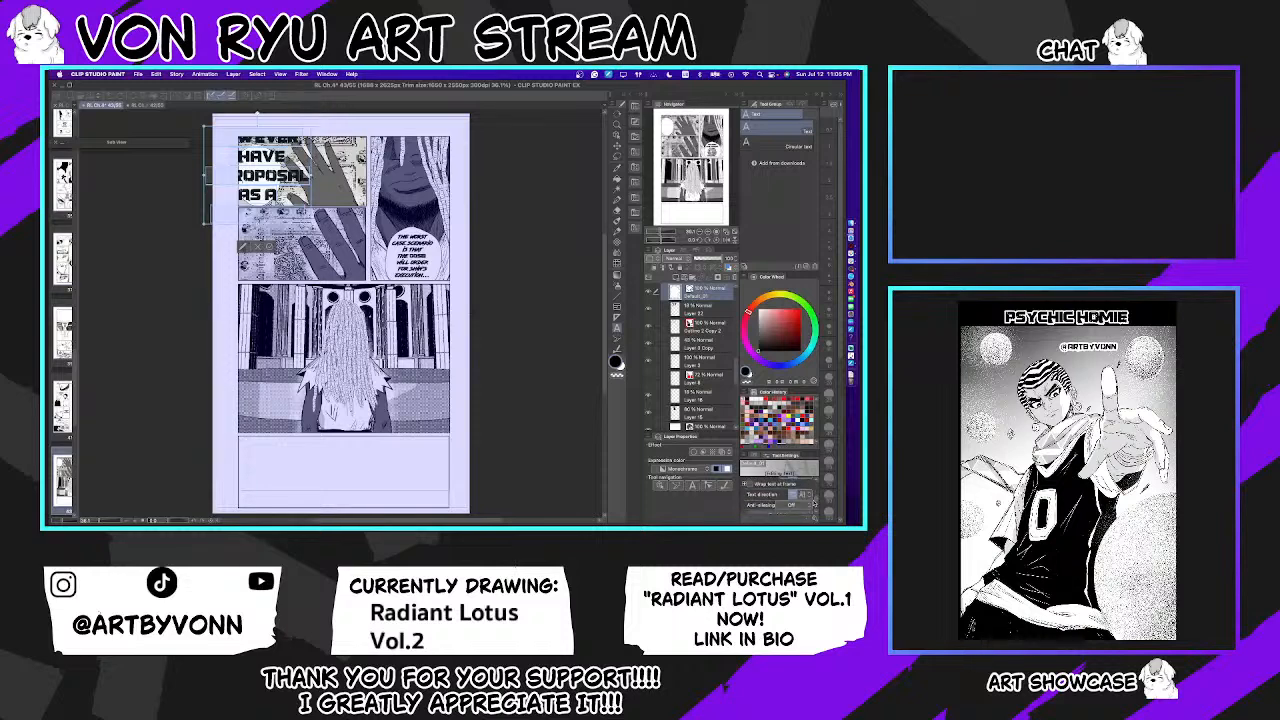
scroll(815, 500, up, 5)
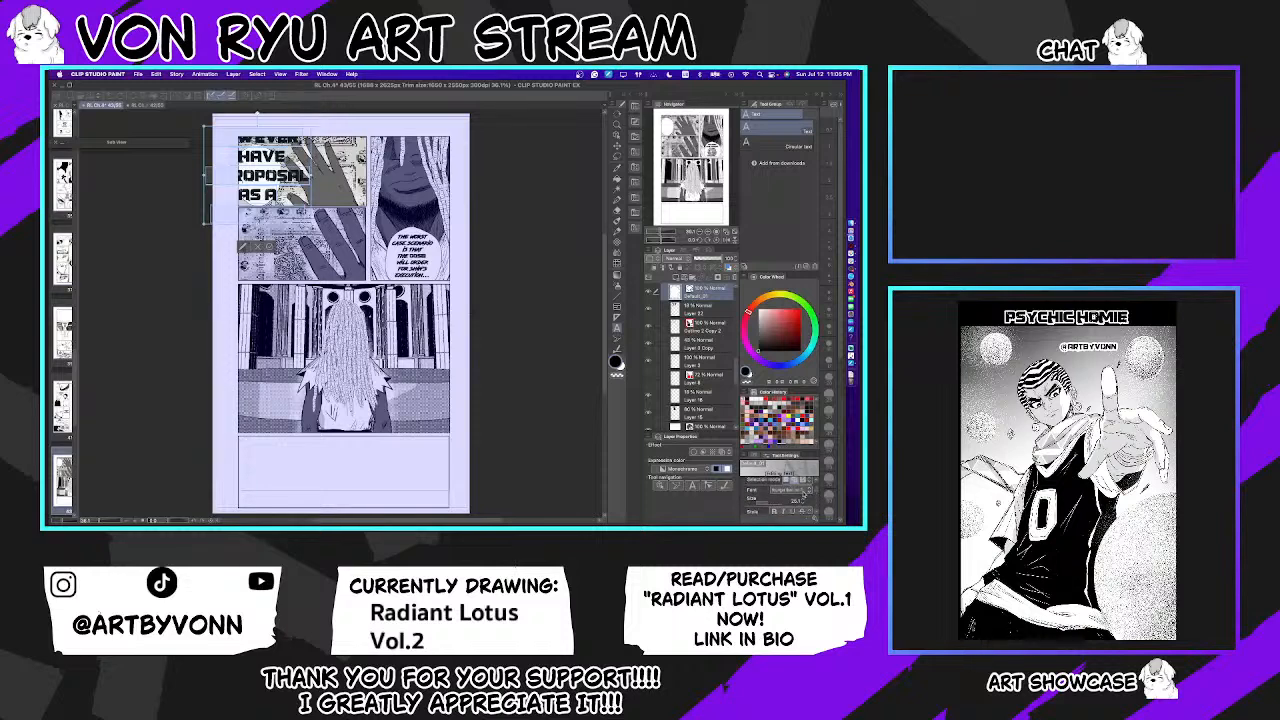
click(798, 487)
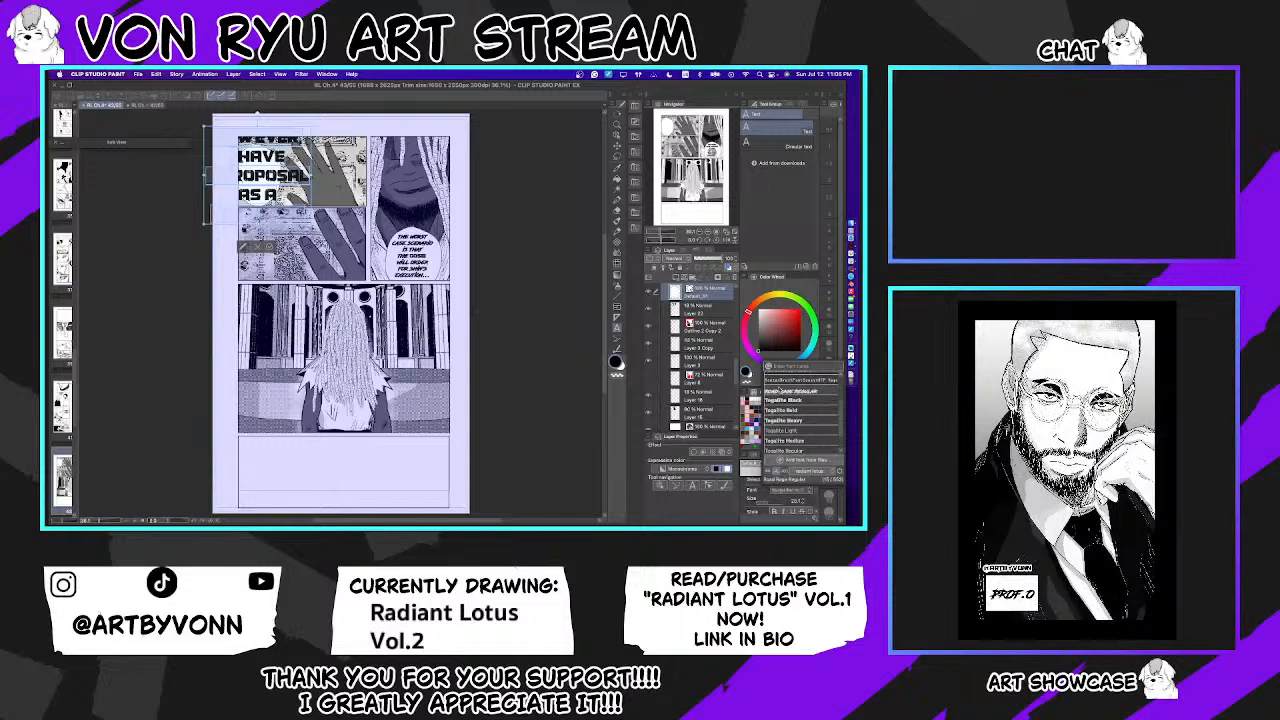
click(779, 390)
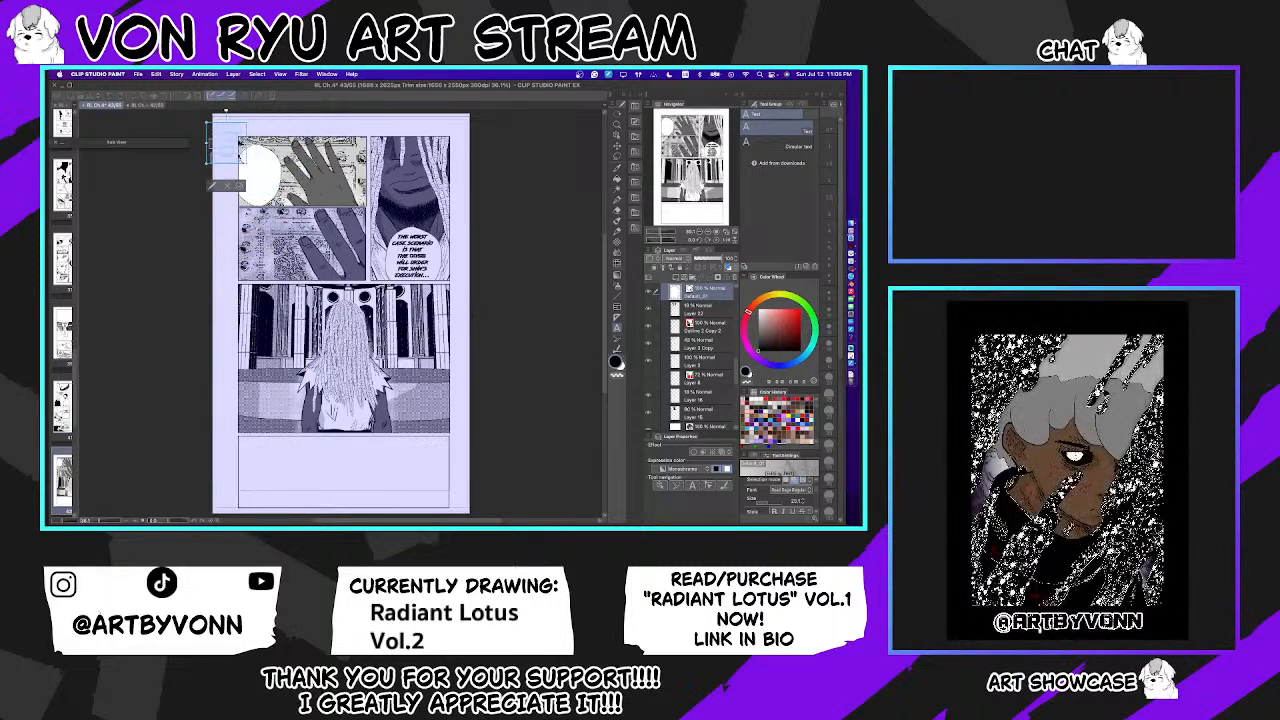
drag(229, 146, 258, 172)
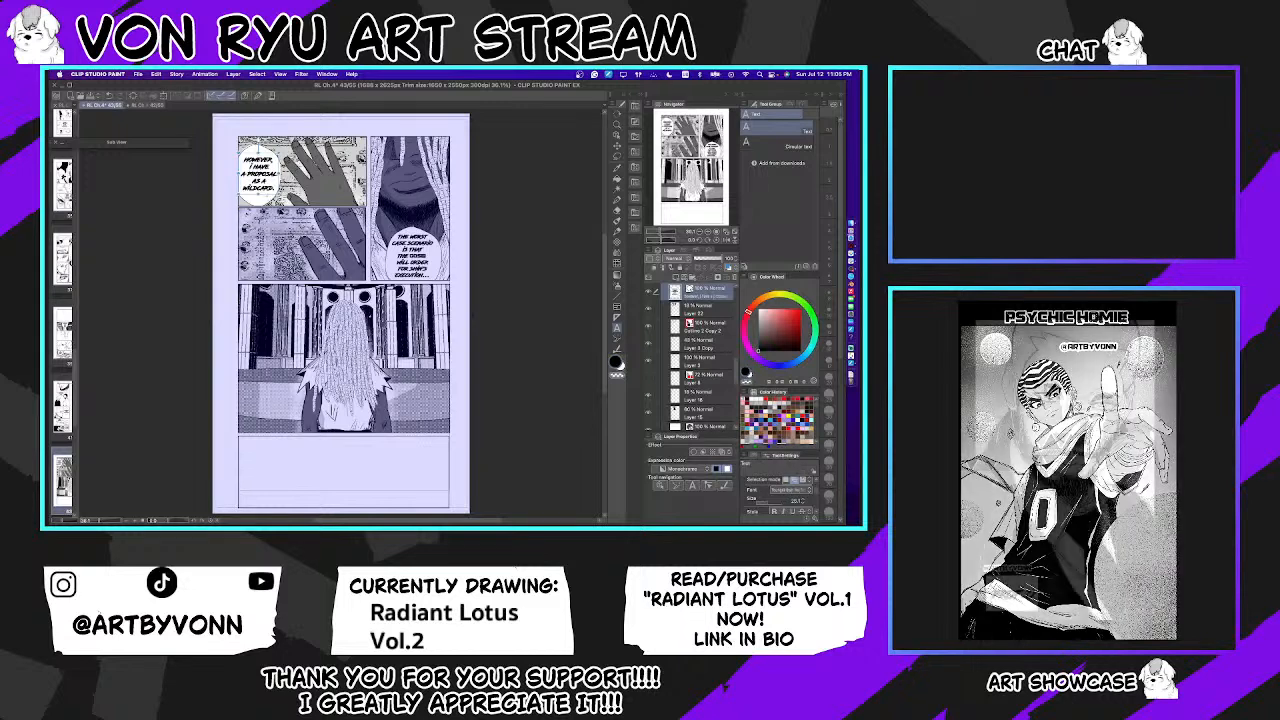
Step: Fine-tune the size and position of the lettering inside the upper hand panel's speech balloon
key(o)
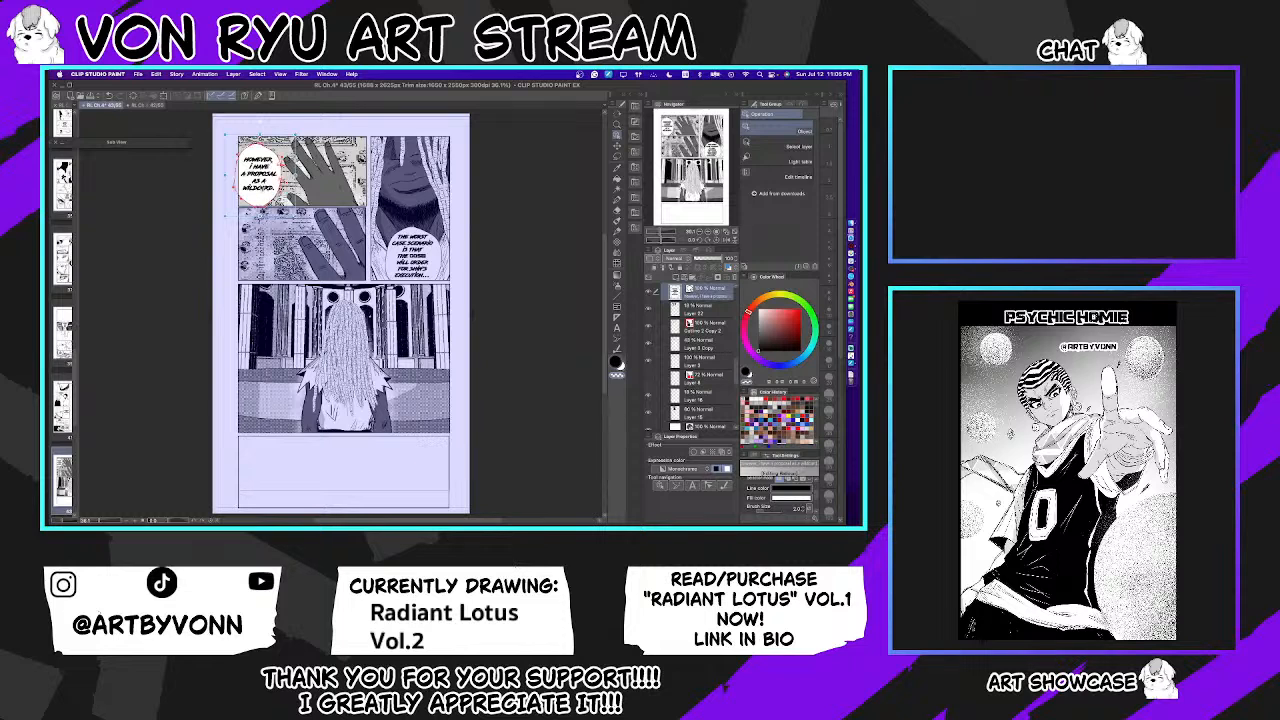
click(259, 179)
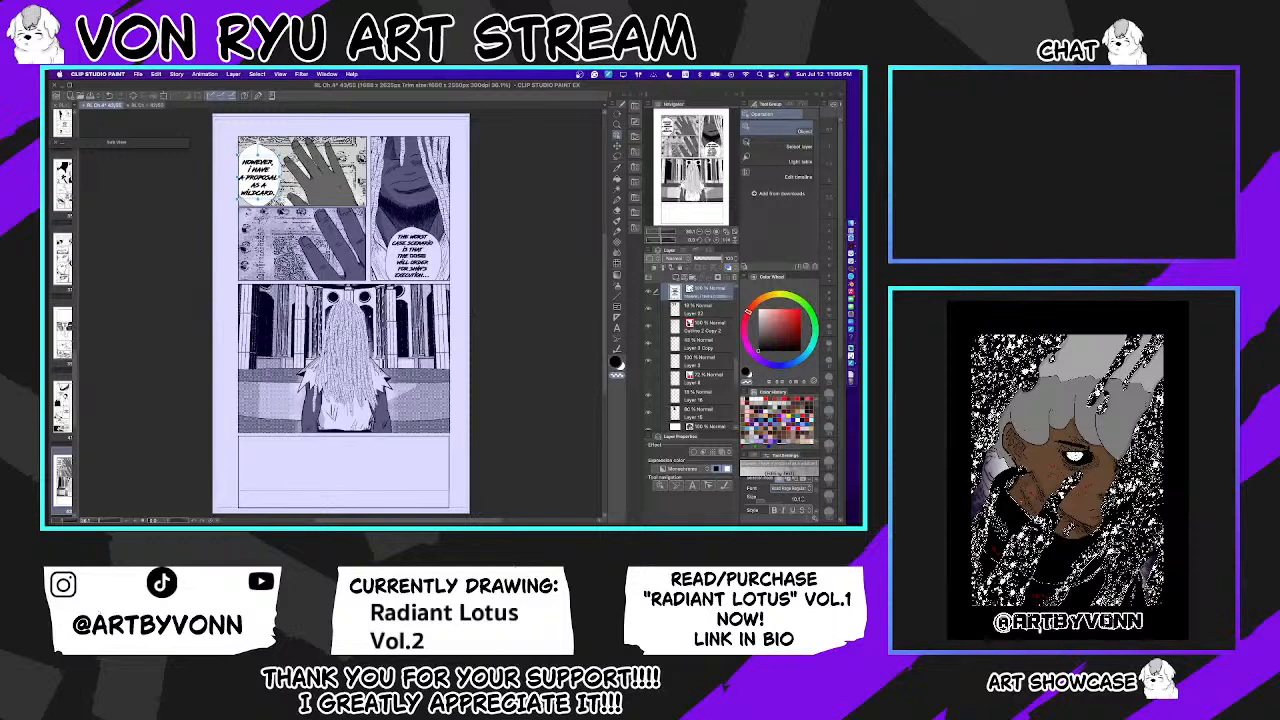
key(Escape)
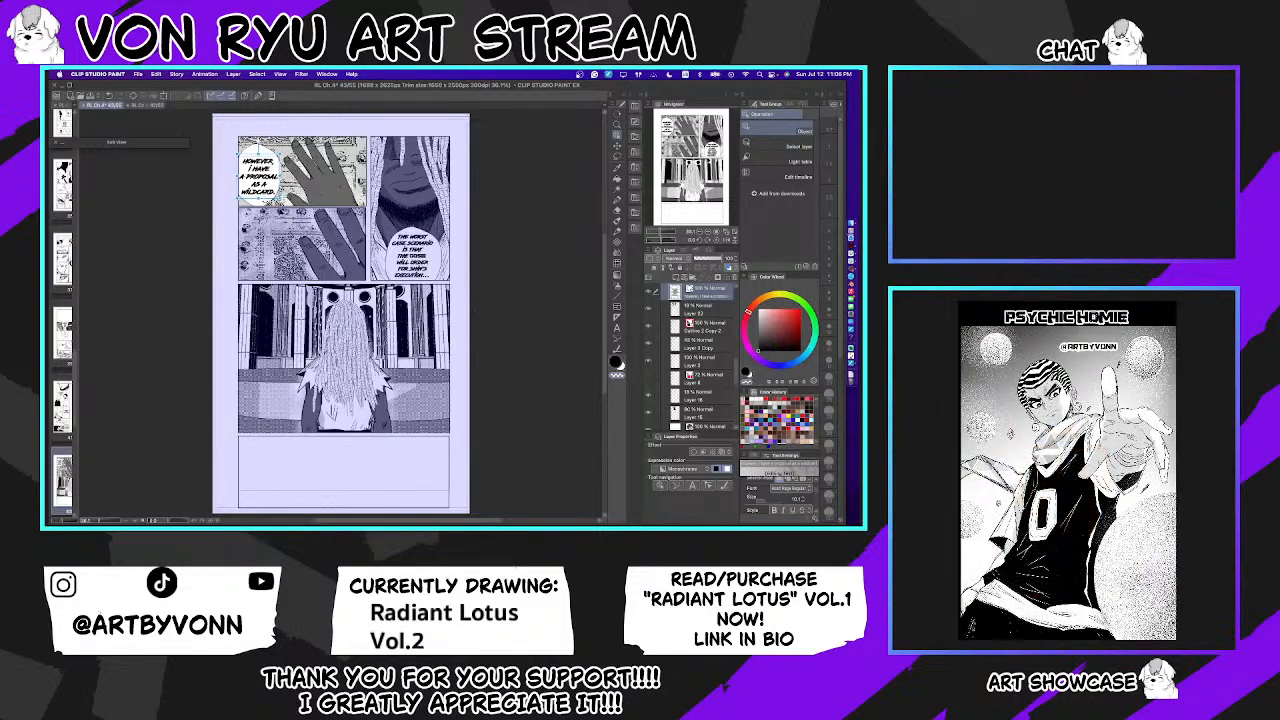
key(p)
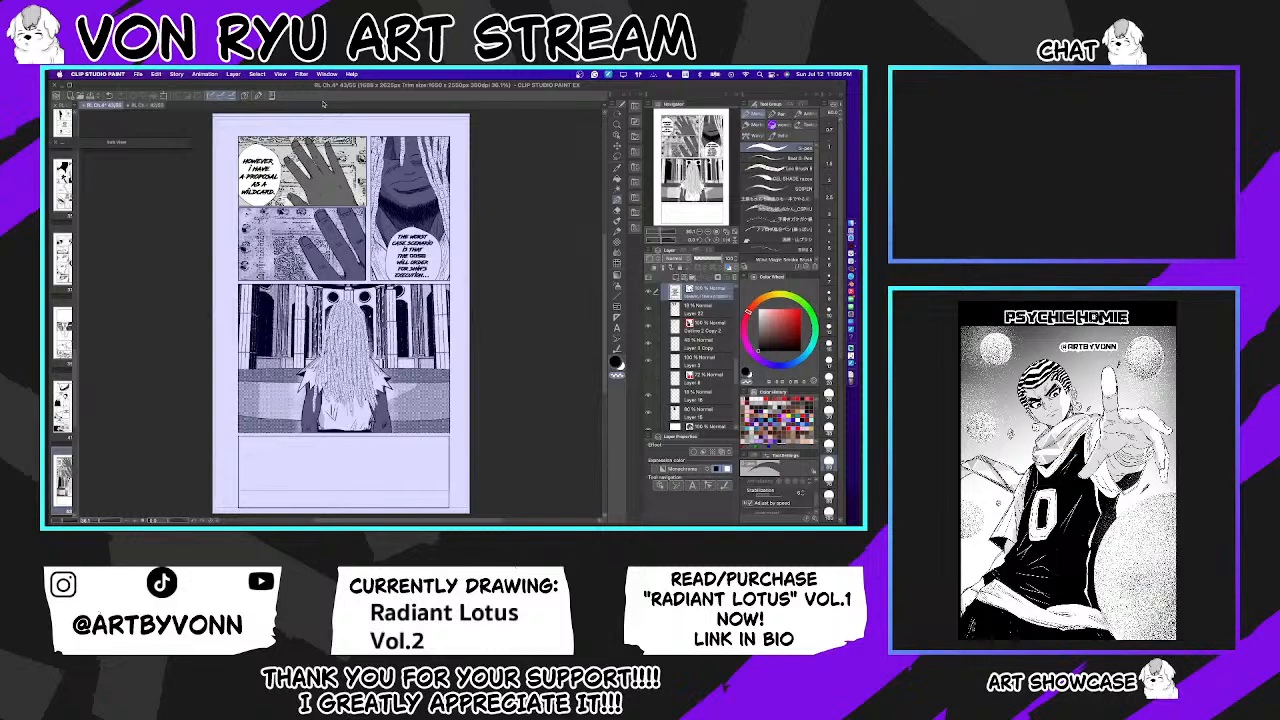
key(o)
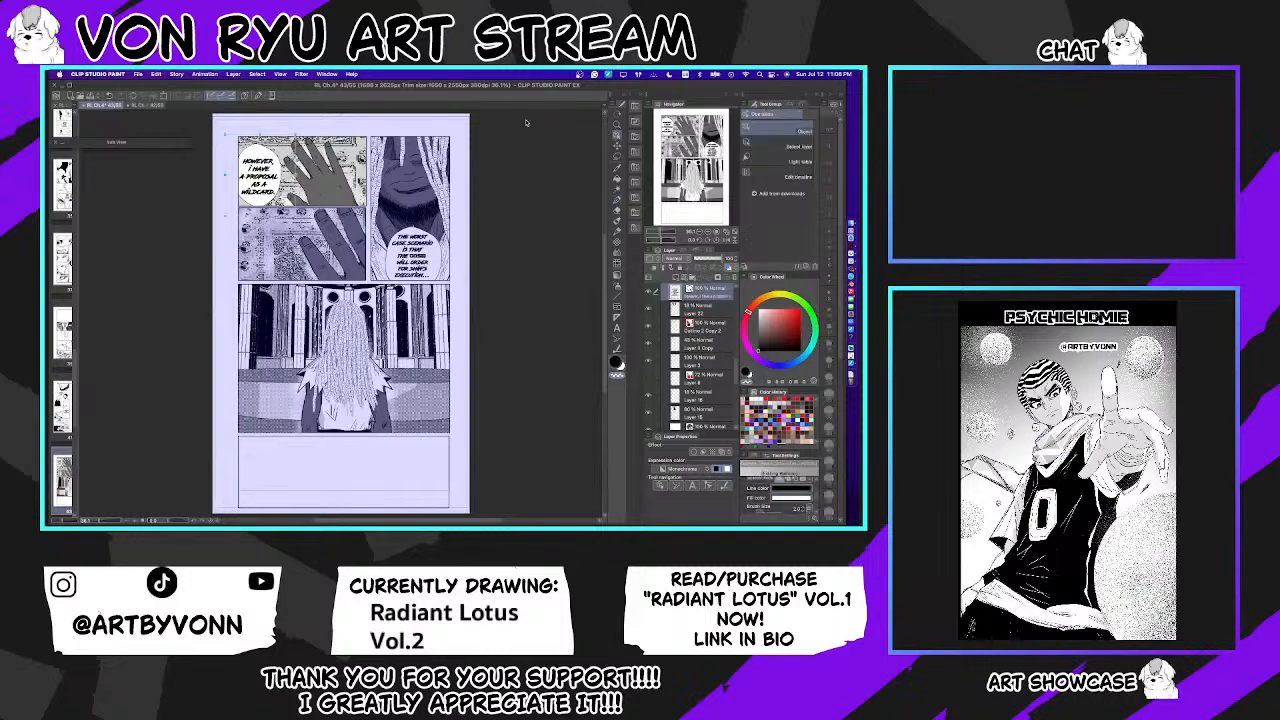
click(249, 167)
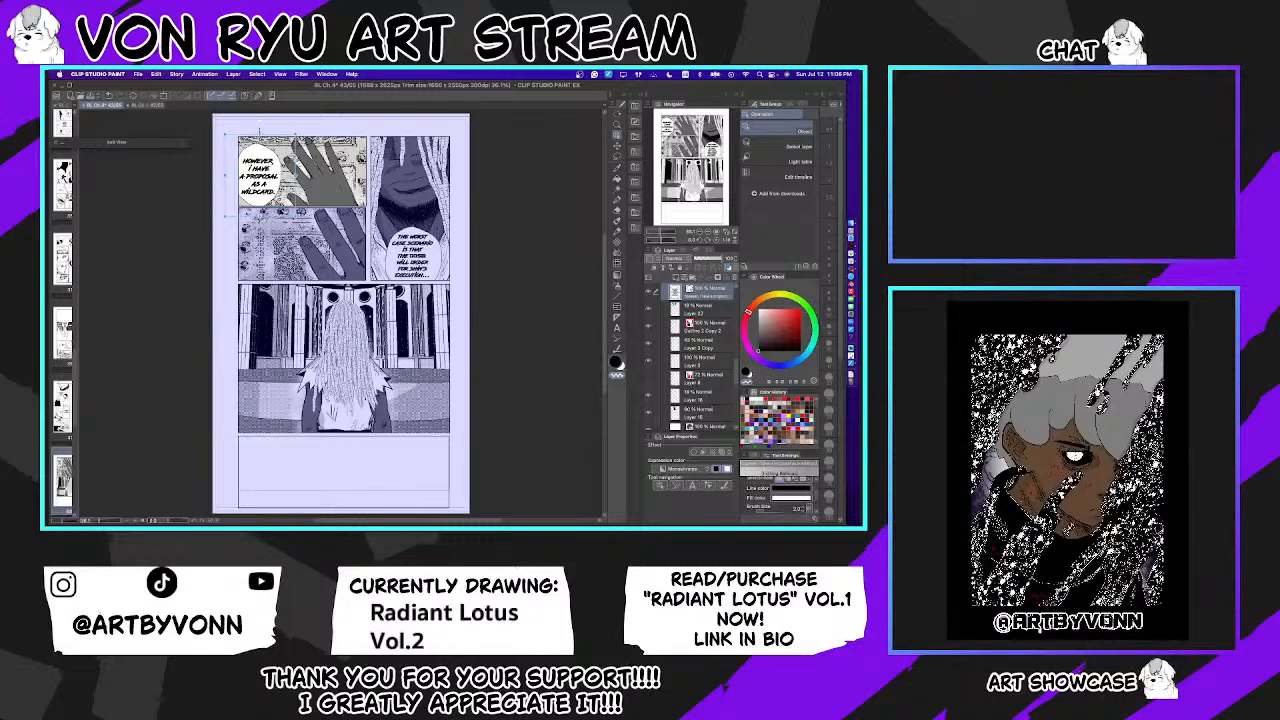
key(p)
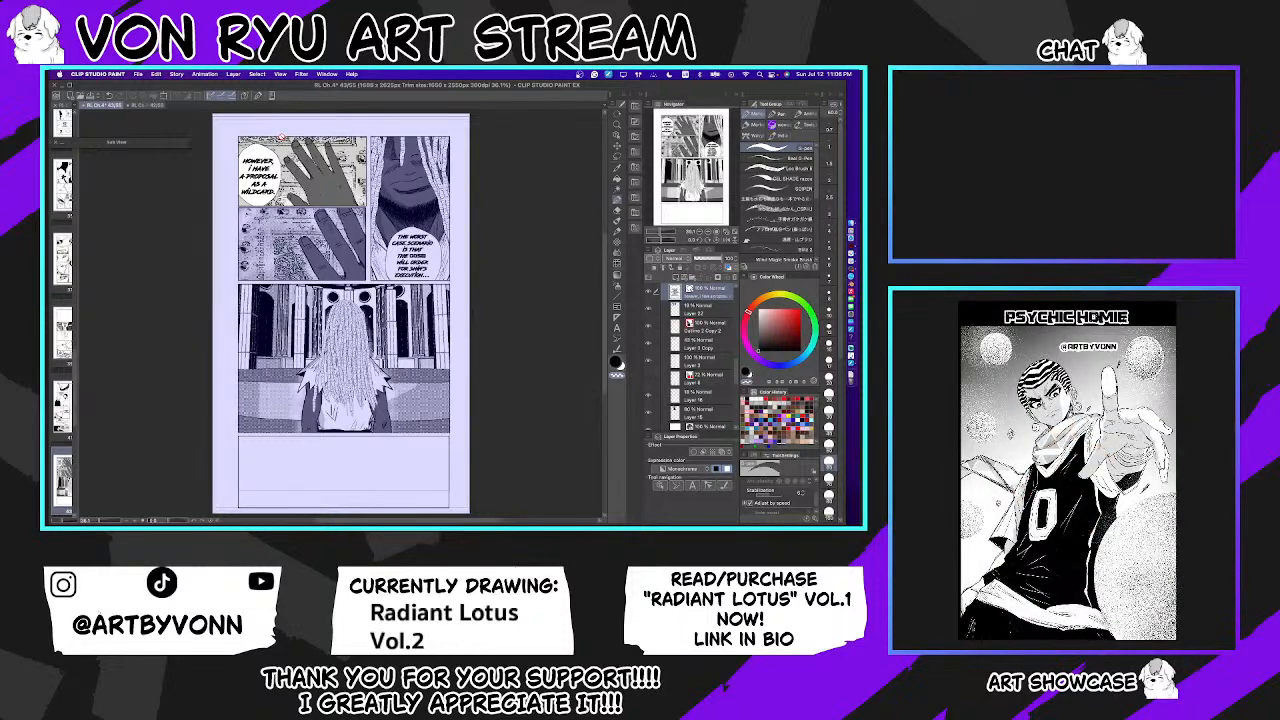
key(o)
click(259, 176)
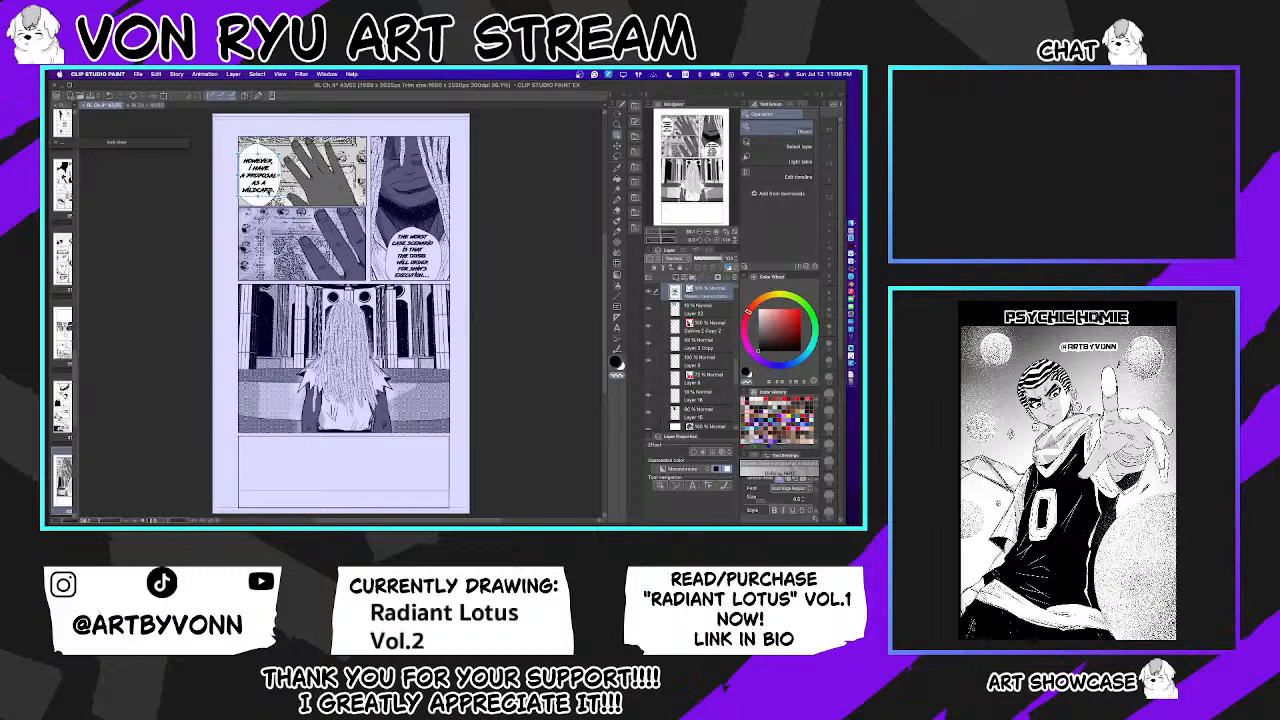
key(p)
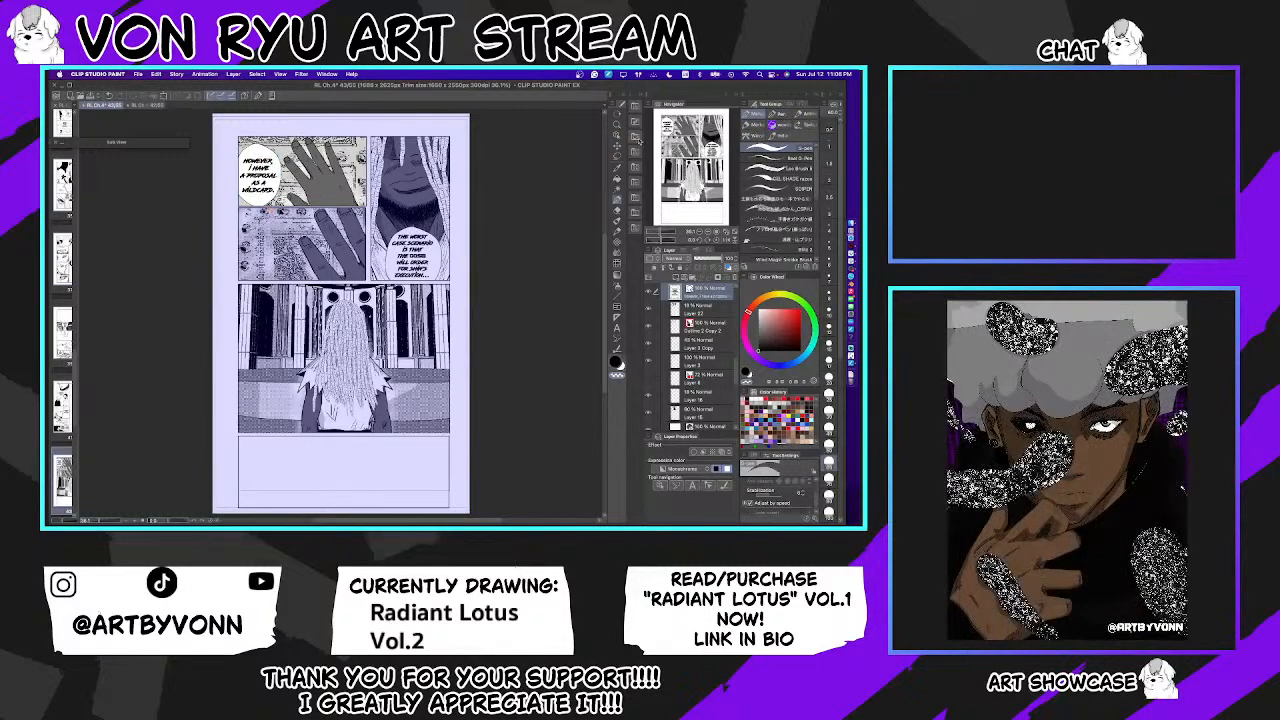
Step: Letter "小川" vertically in the lower hand panel, add a white border effect and place it beside the hand
key(o)
click(273, 262)
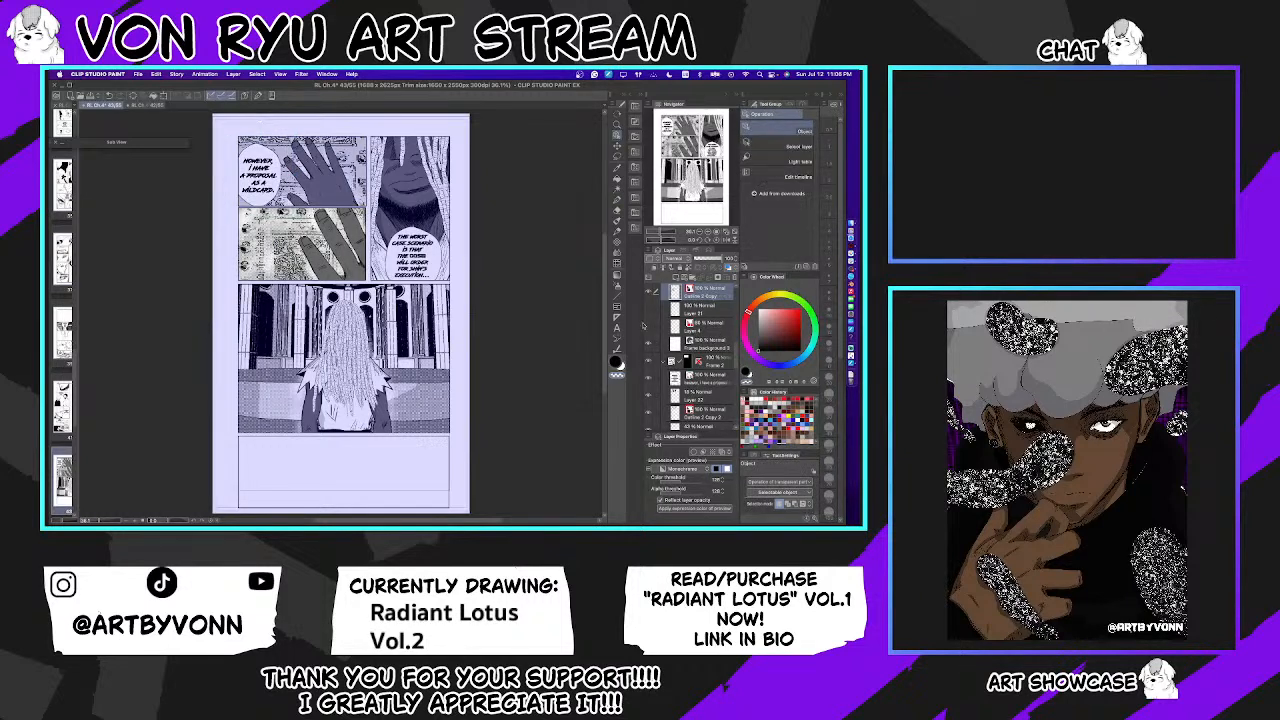
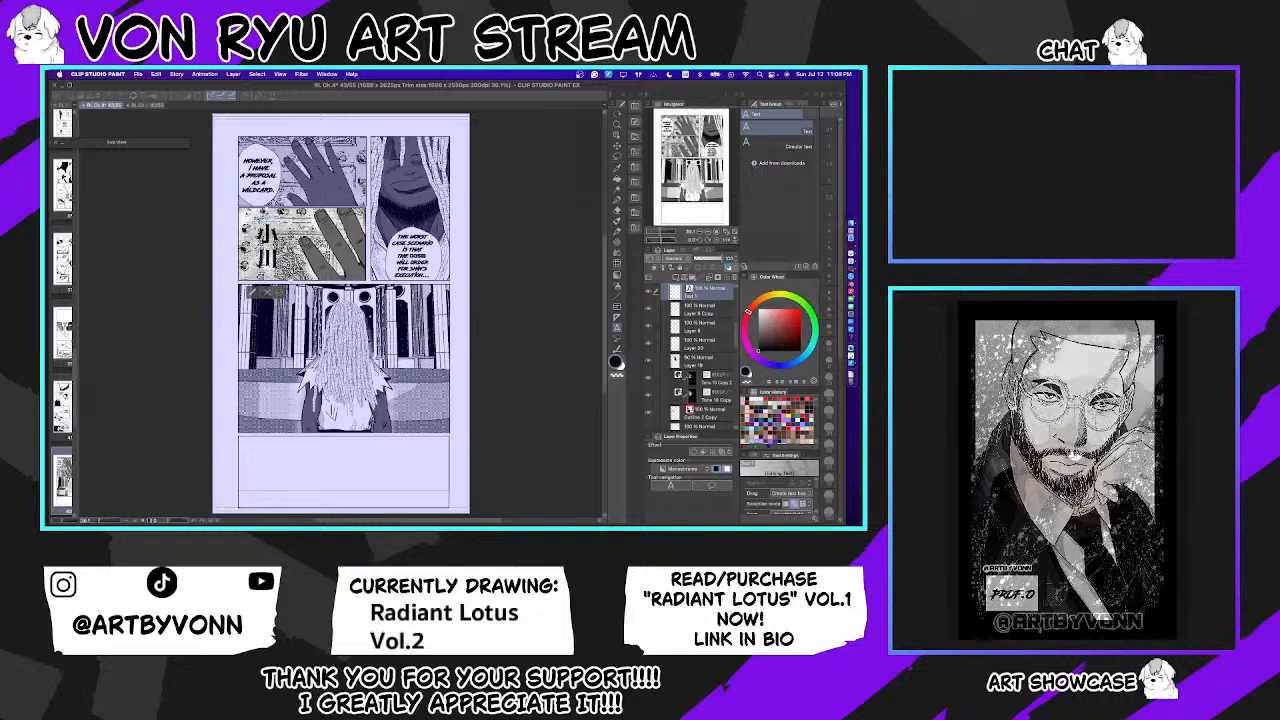
click(696, 452)
drag(686, 462, 680, 474)
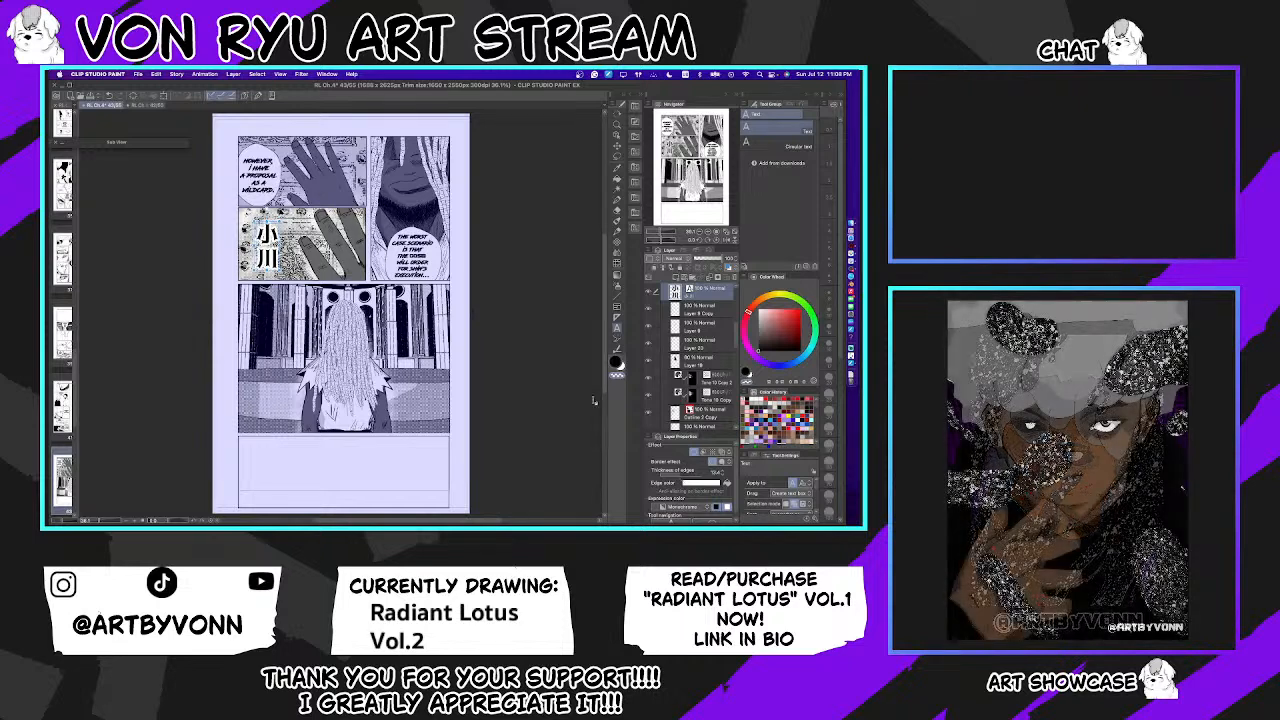
mouse_move(267, 246)
mouse_down()
mouse_move(279, 241)
mouse_move(262, 238)
mouse_up()
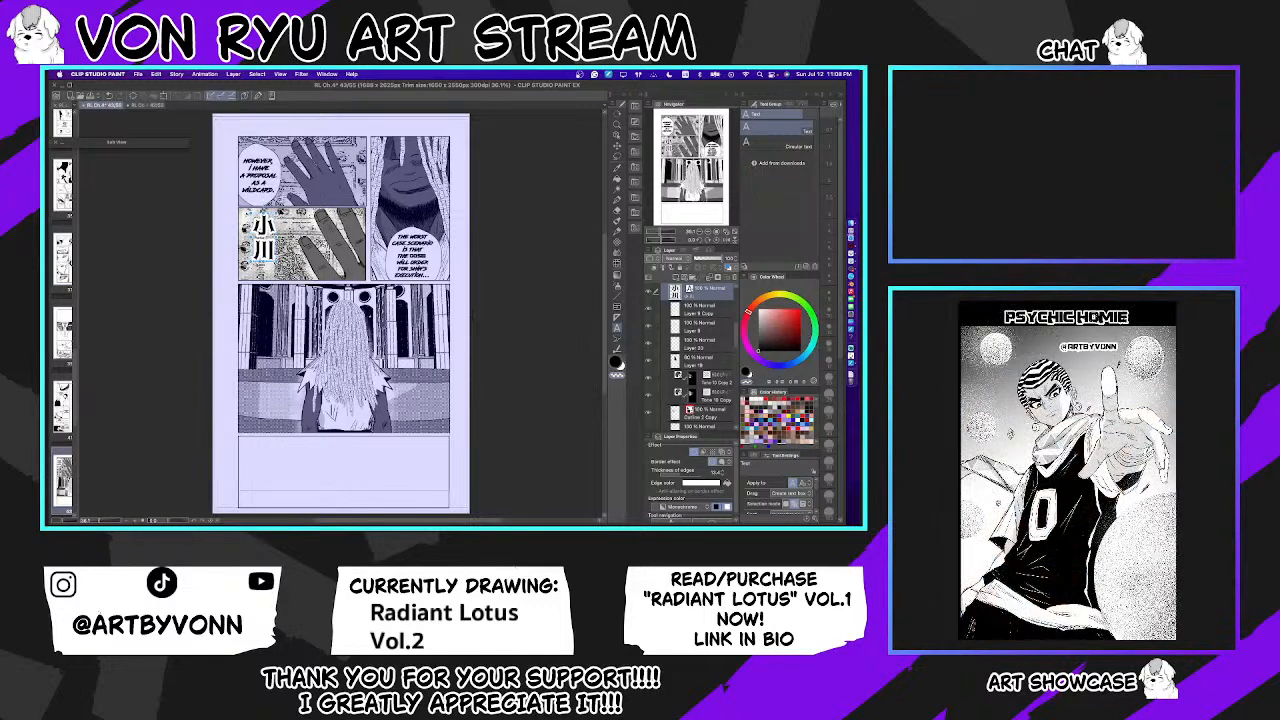
Step: Add the text "CREEK..." in the lower hand panel in the Read Rage Regular font and scale it down
text(CREEK)
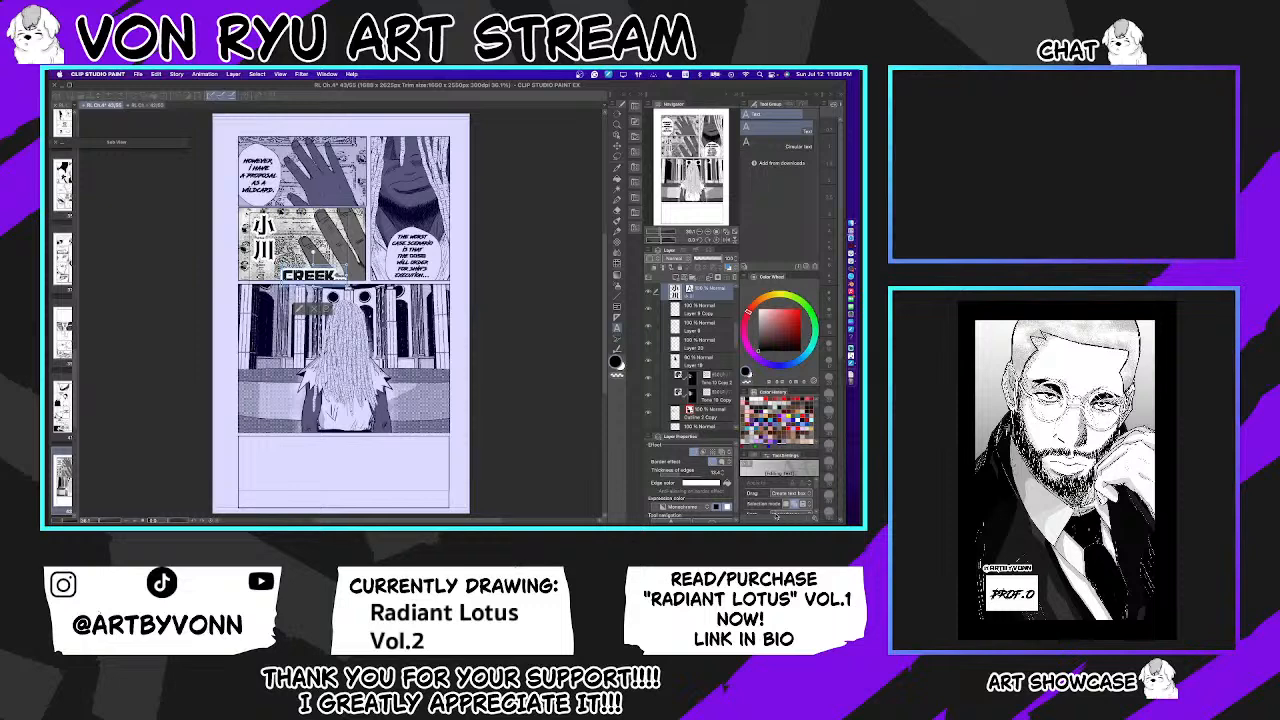
click(776, 515)
scroll(788, 410, down, 3)
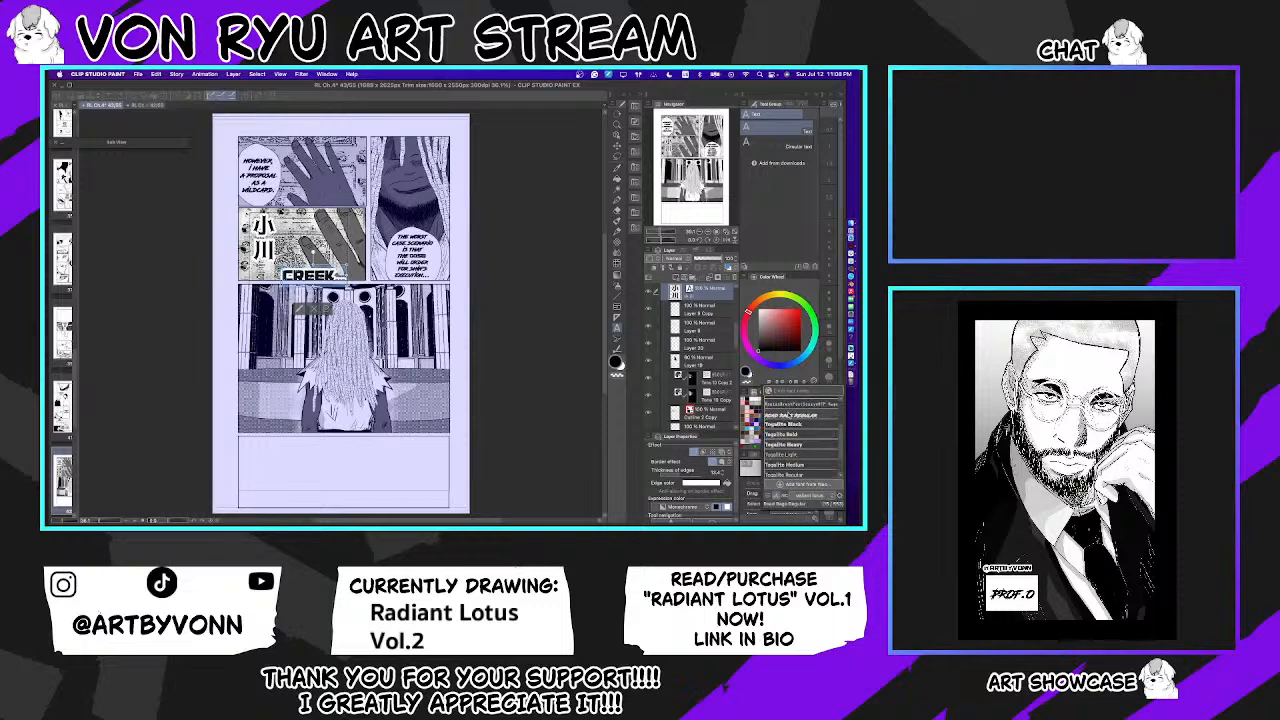
click(788, 416)
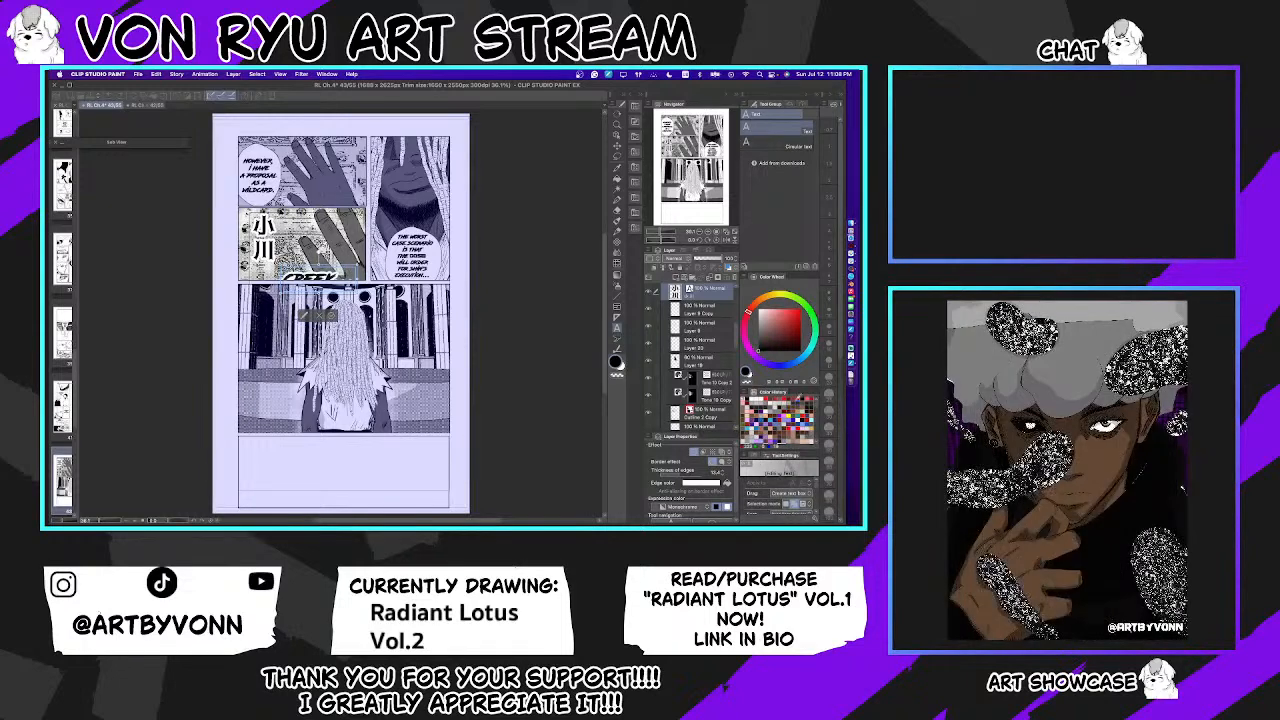
drag(357, 289, 320, 276)
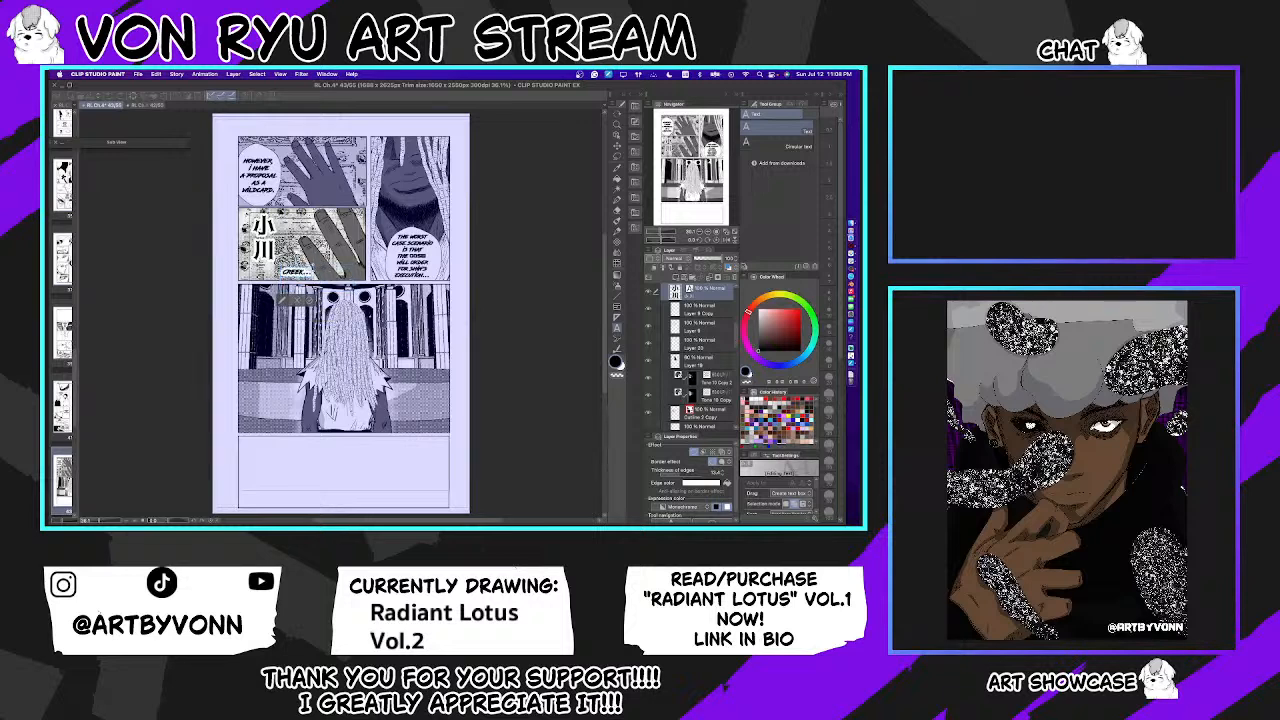
Step: Change the font of the small "CREEK..." text and move it up beside the top of the kanji
click(778, 514)
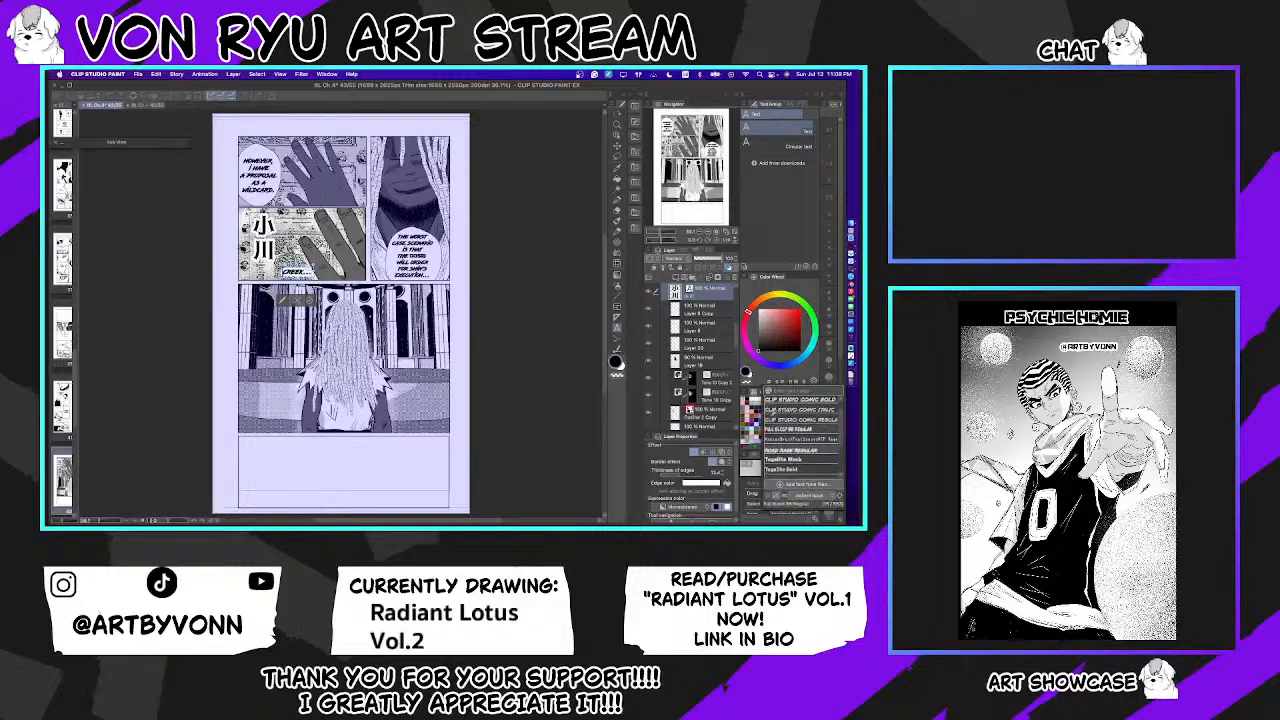
click(782, 437)
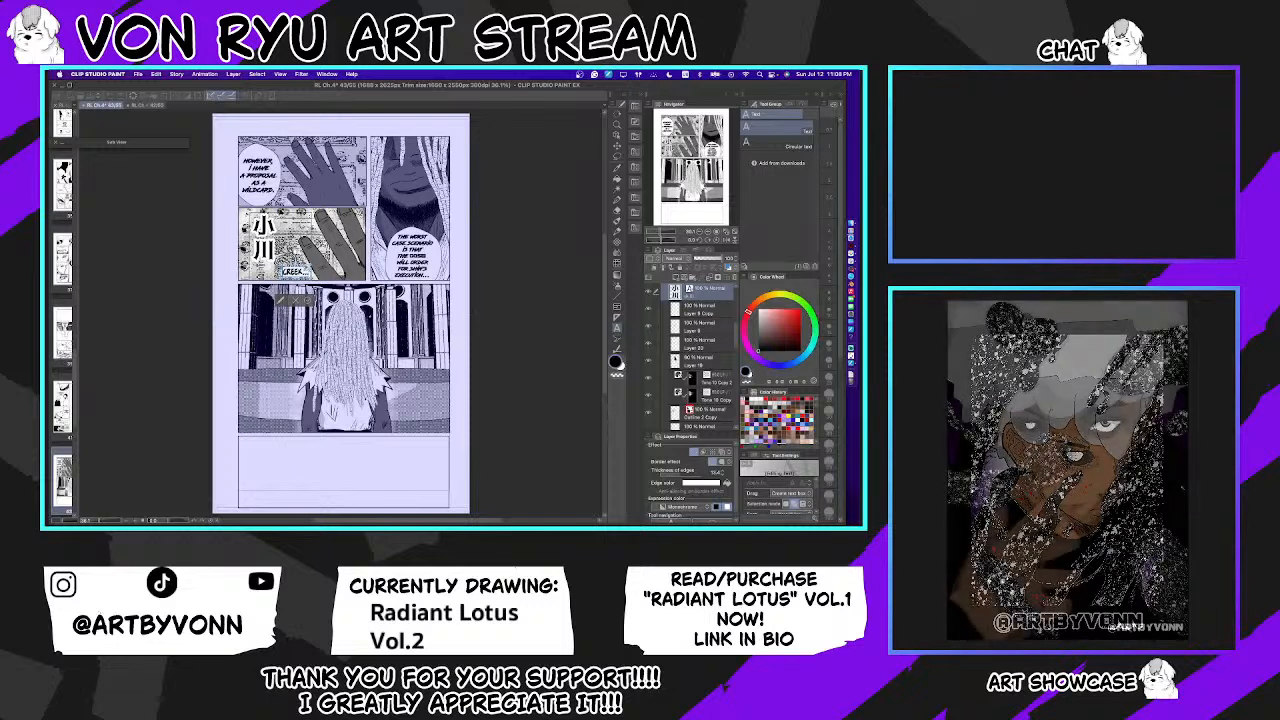
drag(294, 271, 295, 220)
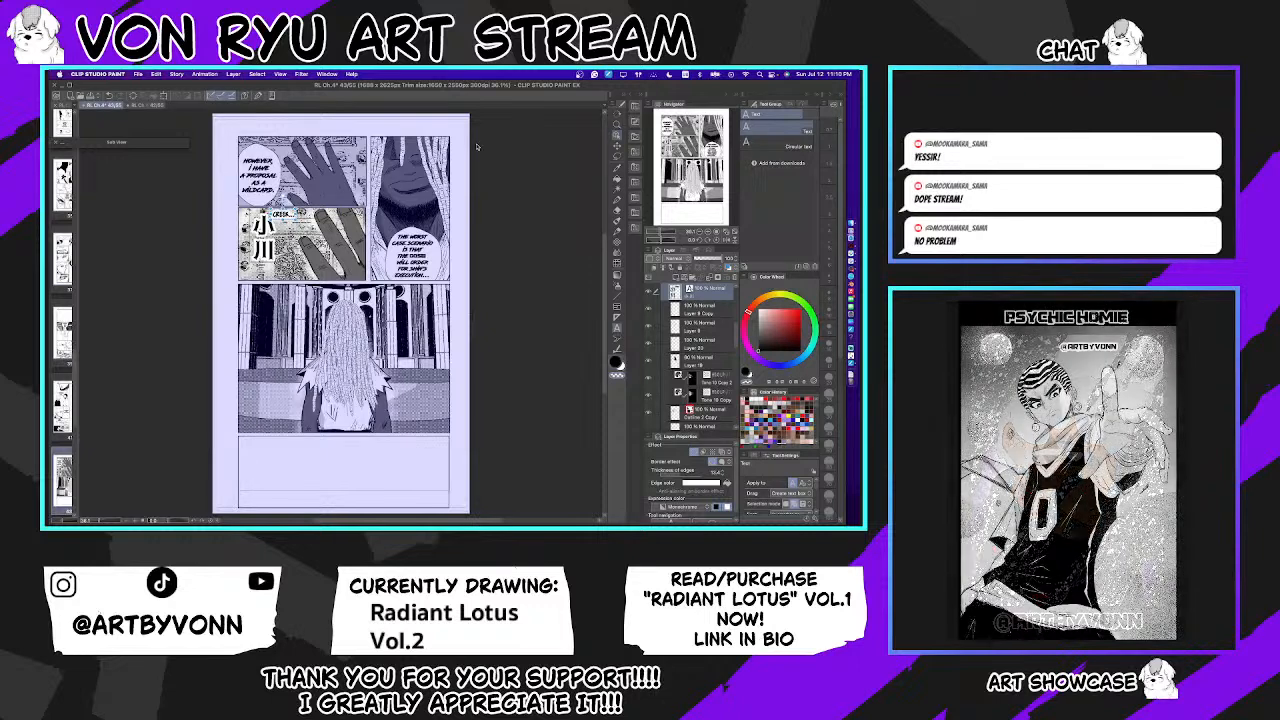
Step: Select the Paper layer at the base of the layer stack and save the page
key(o)
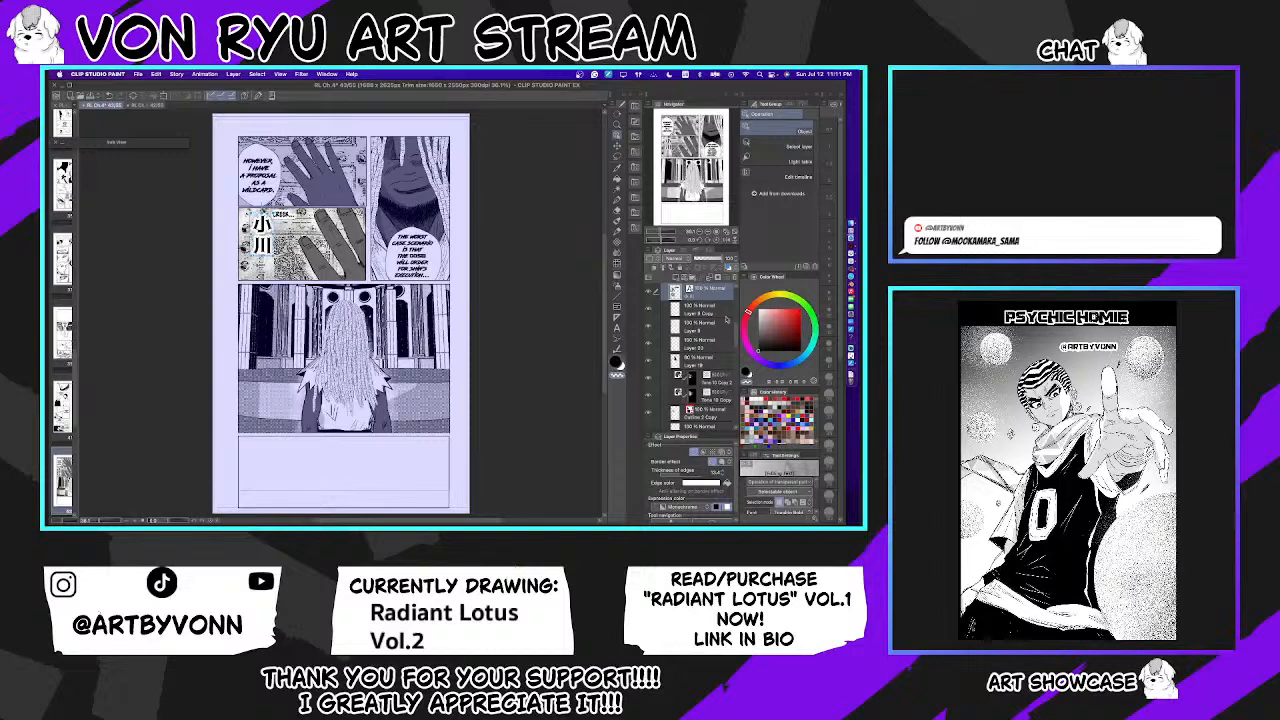
scroll(727, 330, down, 3)
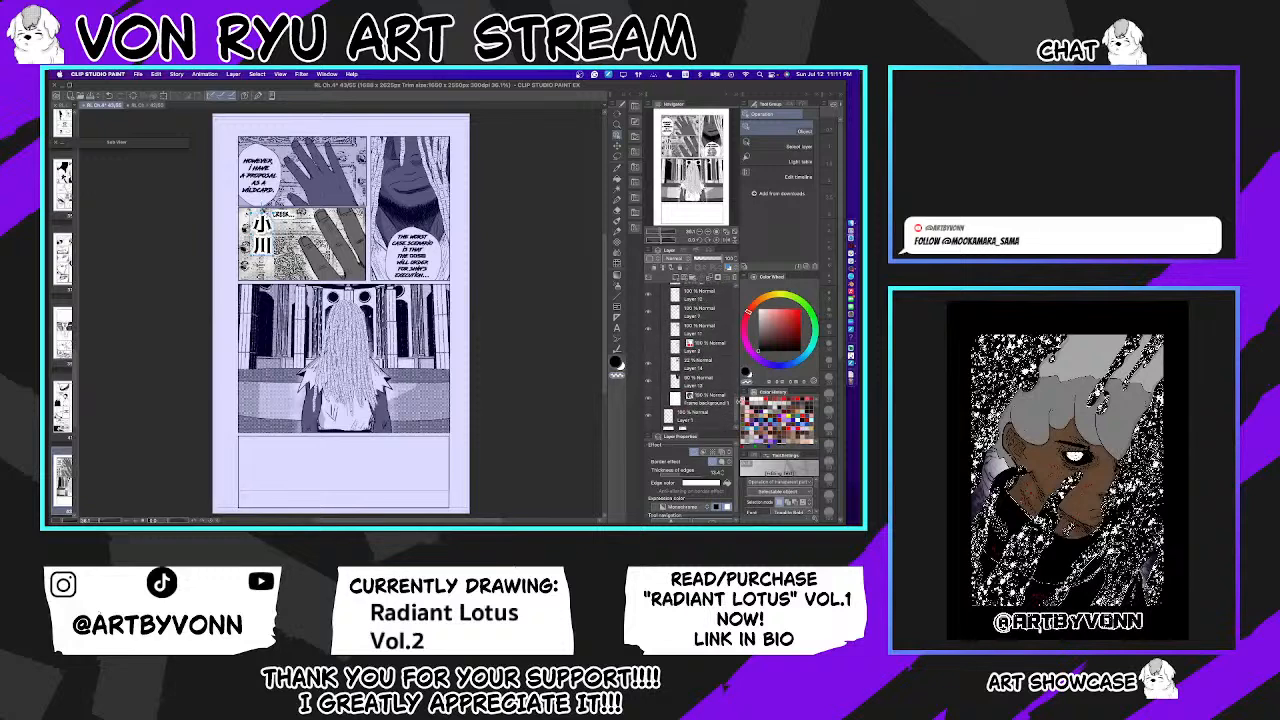
drag(738, 402, 738, 411)
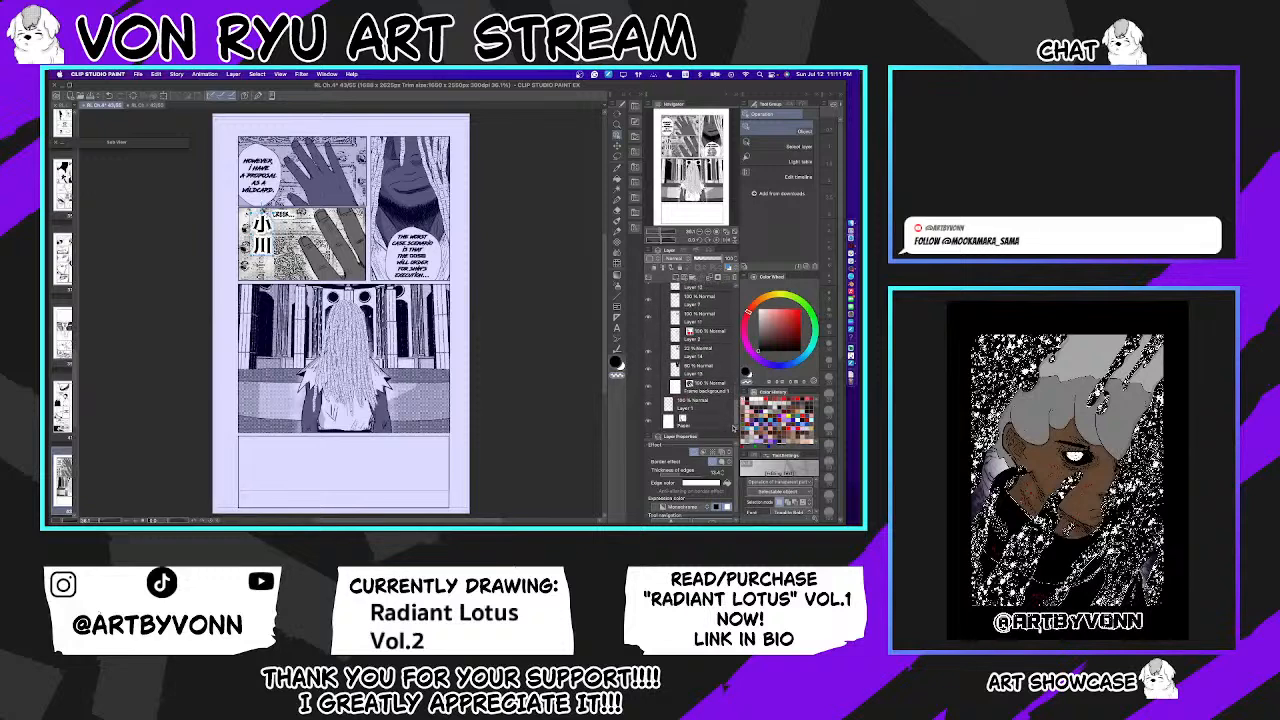
click(726, 426)
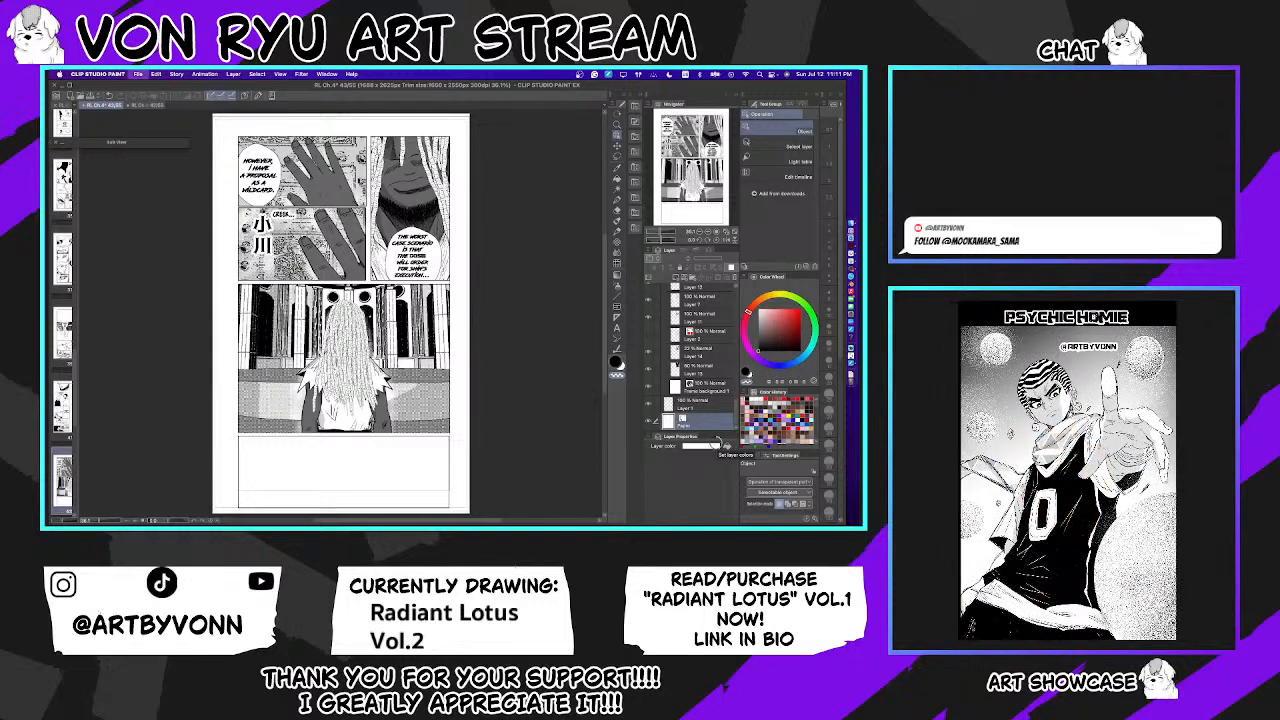
key(super+s)
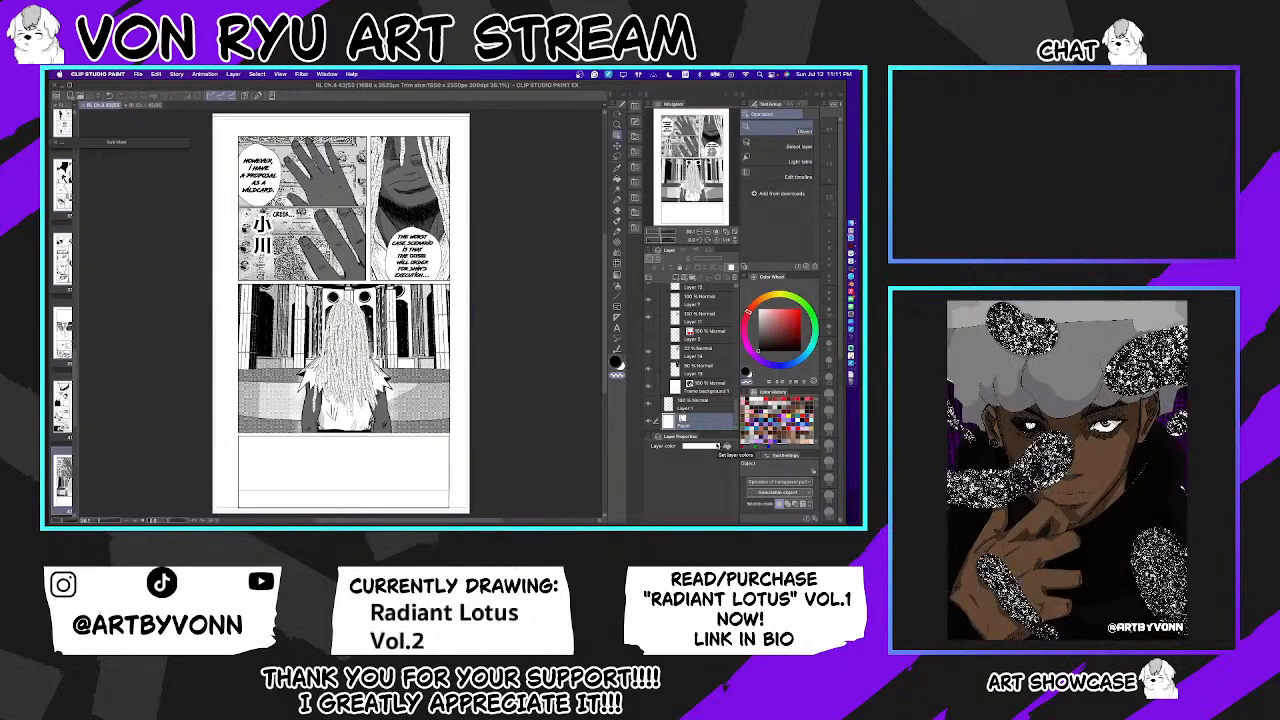